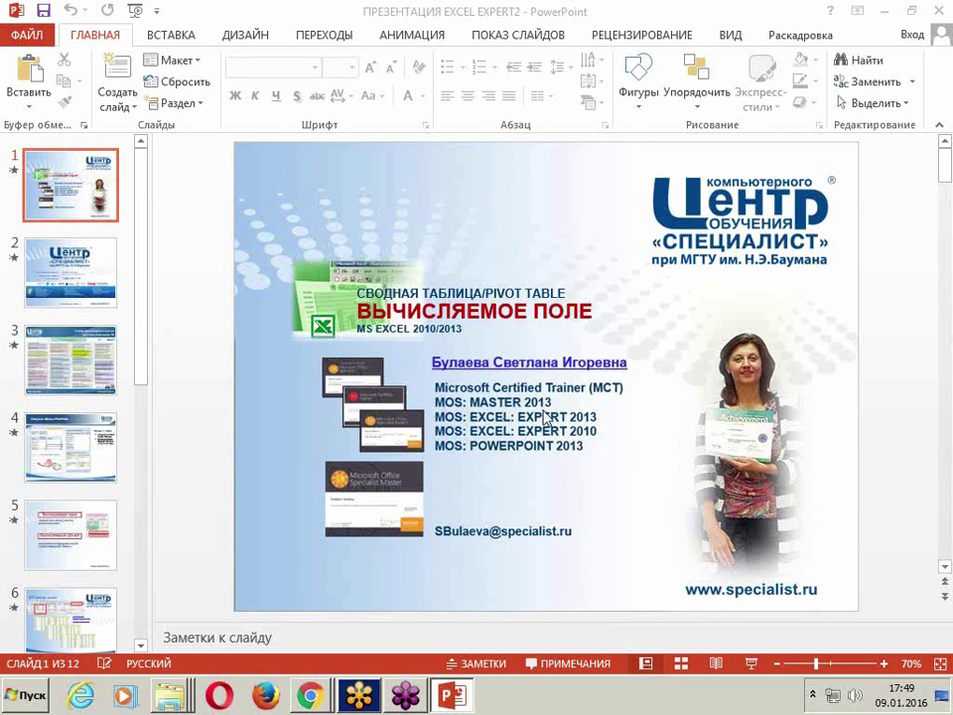
Scroll the slide list and open slide 4, the 'Сводные таблицы PivotTable' overview.
{"action": "scroll", "coordinate": [568, 429], "scroll_direction": "down", "scroll_amount": 2}
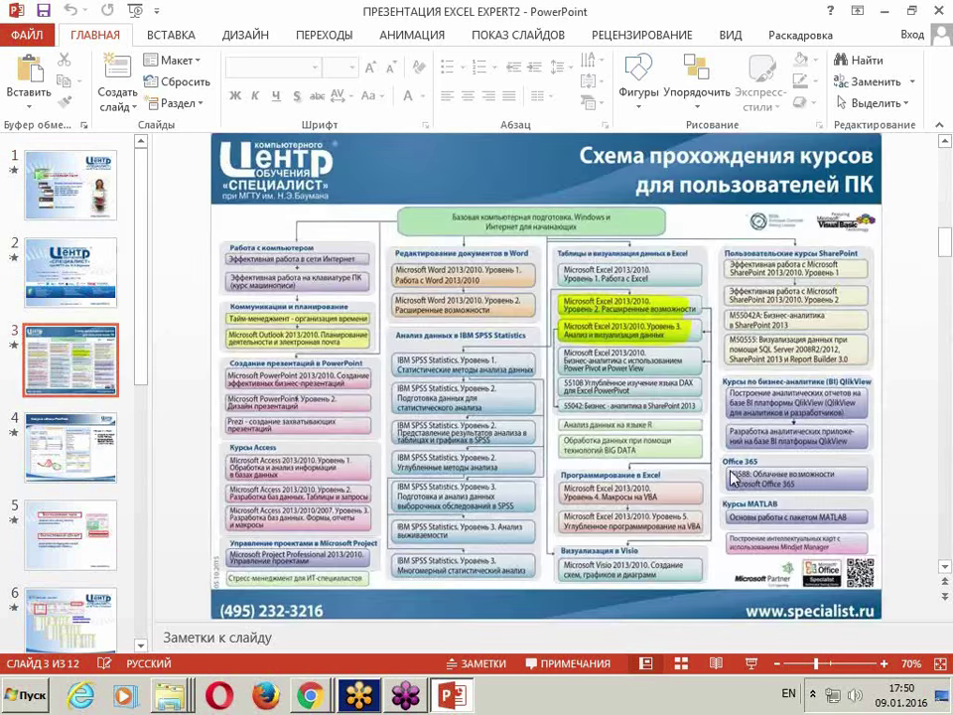
{"action": "scroll", "coordinate": [735, 461], "scroll_direction": "up", "scroll_amount": 3, "text": "ctrl"}
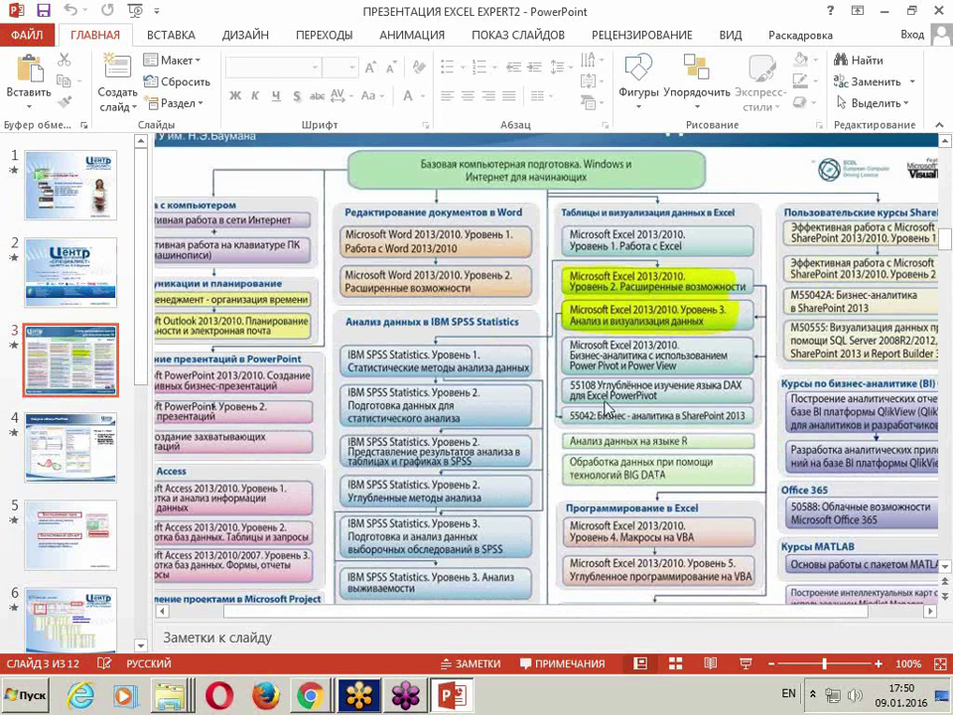
{"action": "scroll", "coordinate": [773, 370], "scroll_direction": "up", "scroll_amount": 1}
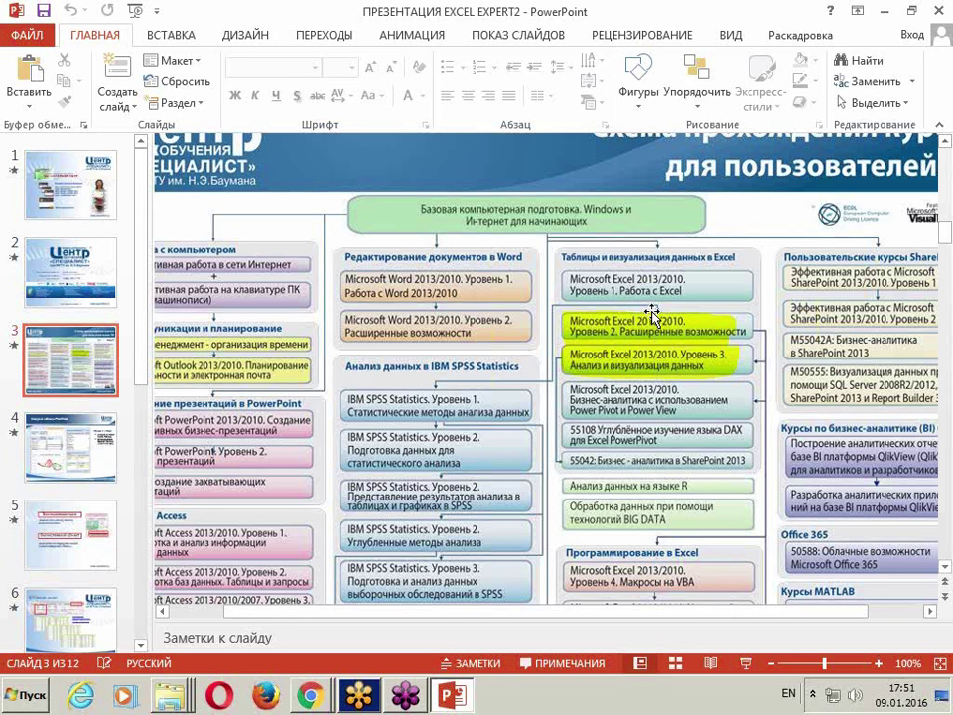
{"action": "left_click", "coordinate": [46, 467]}
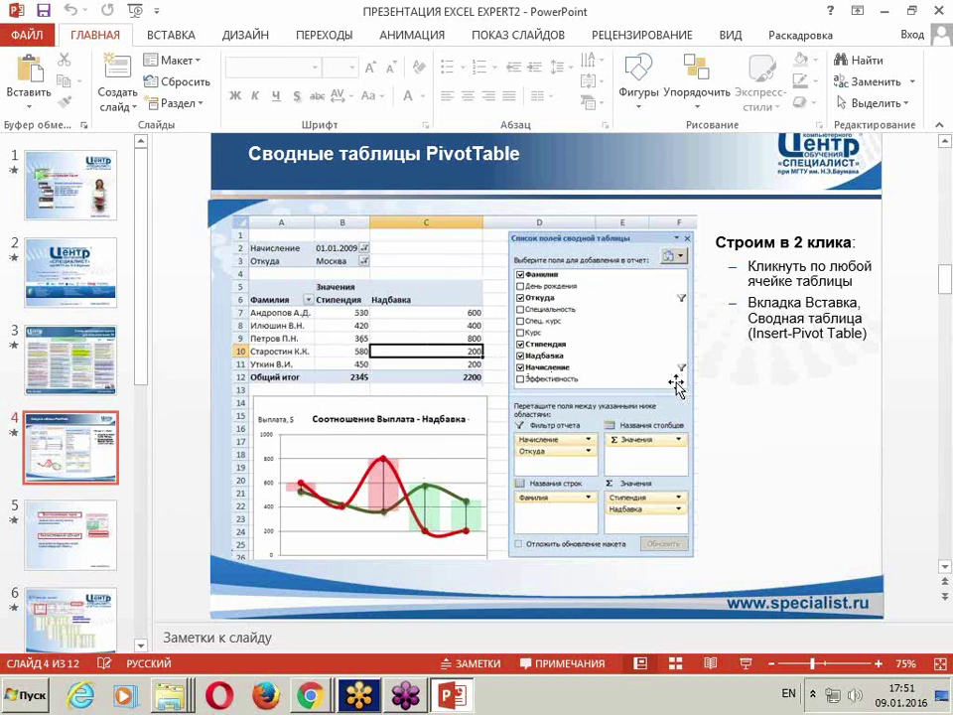
Advance to slide 5 on calculated fields versus calculated items, then minimize PowerPoint.
{"action": "key", "text": "Page_Down"}
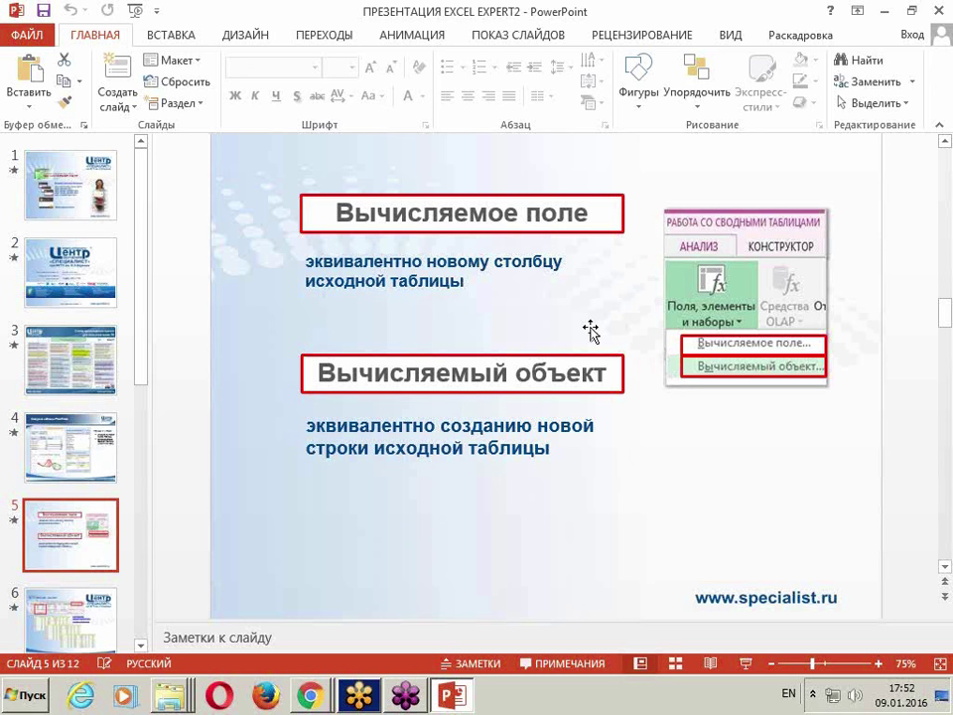
{"action": "left_click", "coordinate": [562, 524]}
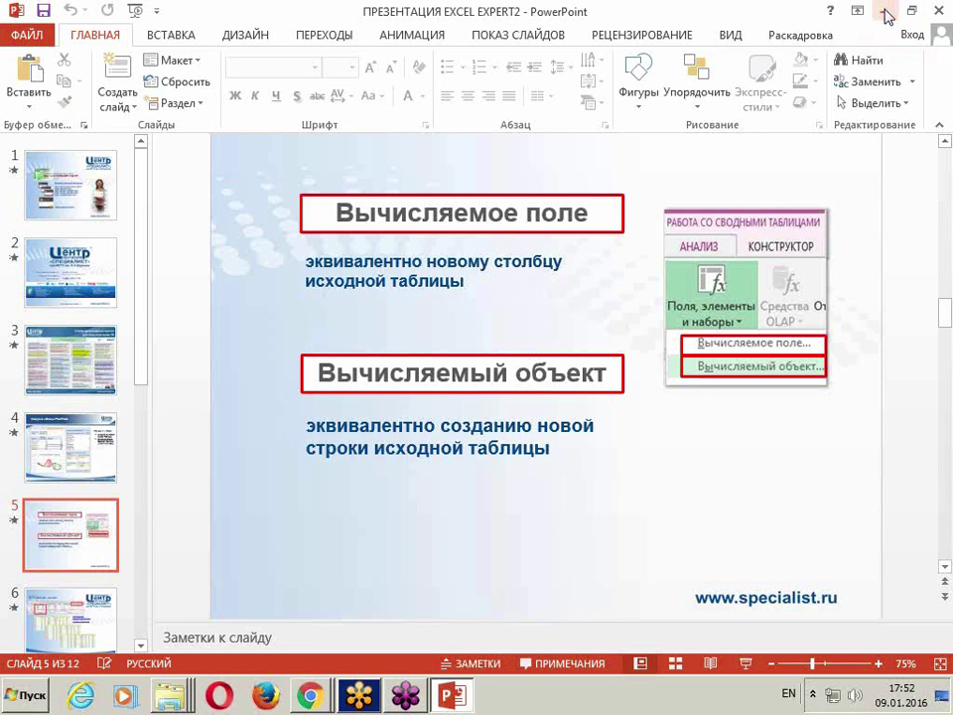
{"action": "left_click", "coordinate": [887, 14]}
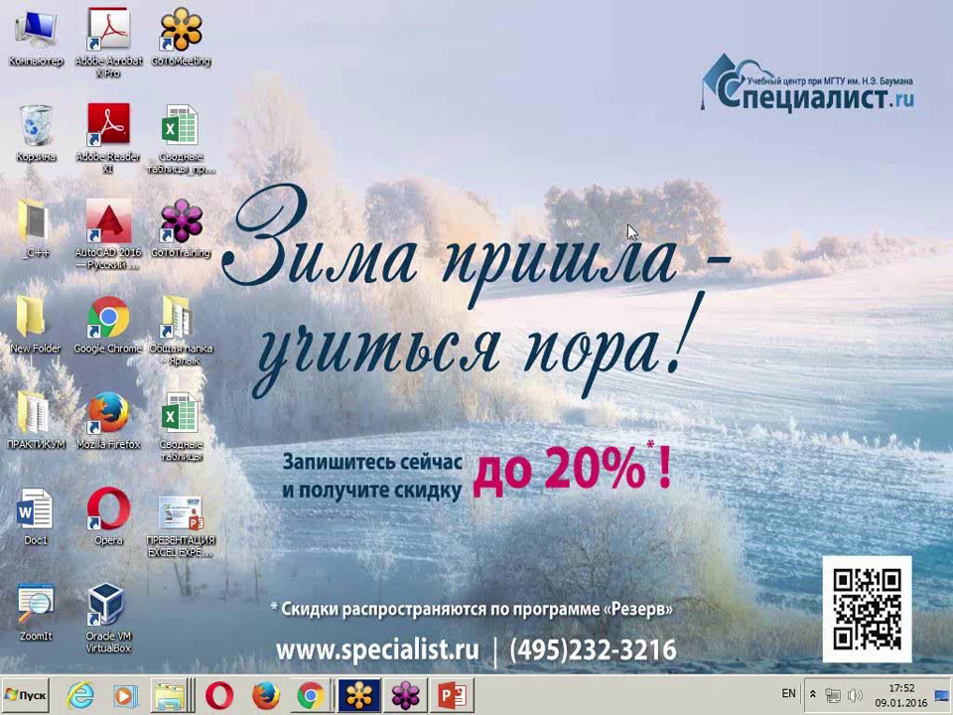
{"action": "mouse_move", "coordinate": [179, 132]}
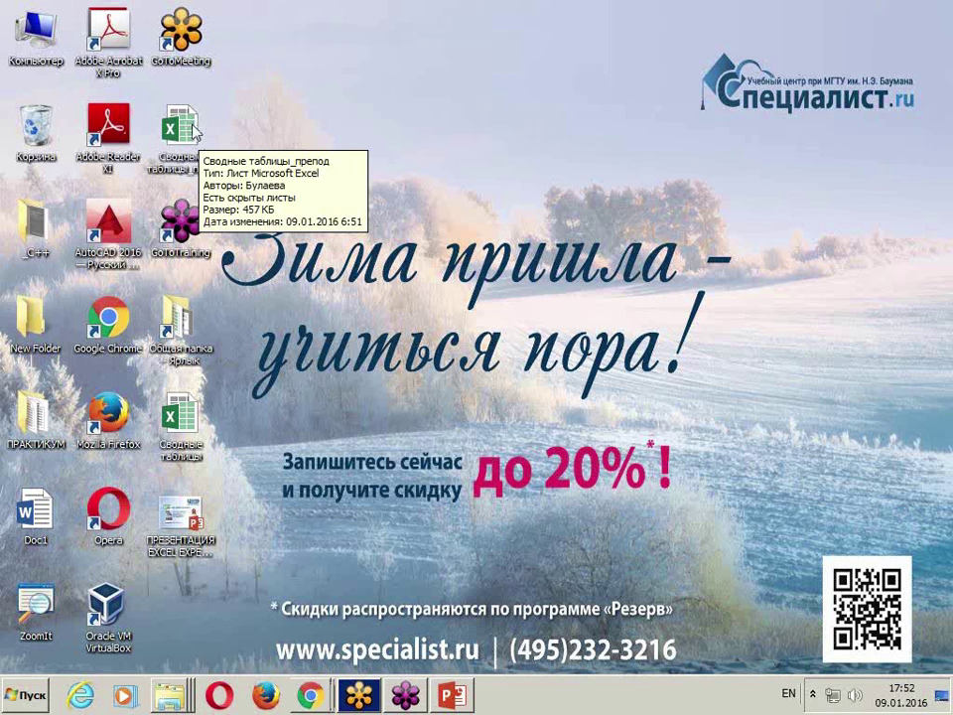
Open the 'Сводные таблицы_препод' workbook from the desktop.
{"action": "double_click", "coordinate": [194, 130]}
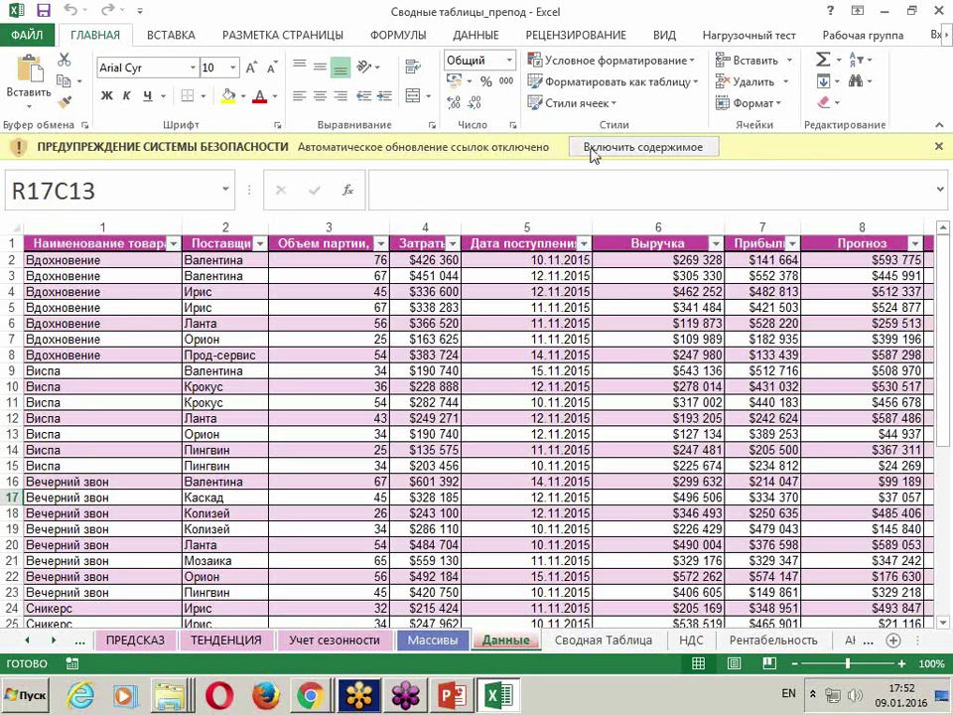
Enable the workbook content, continue without updating links, and bring up the File info page.
{"action": "left_click", "coordinate": [593, 151]}
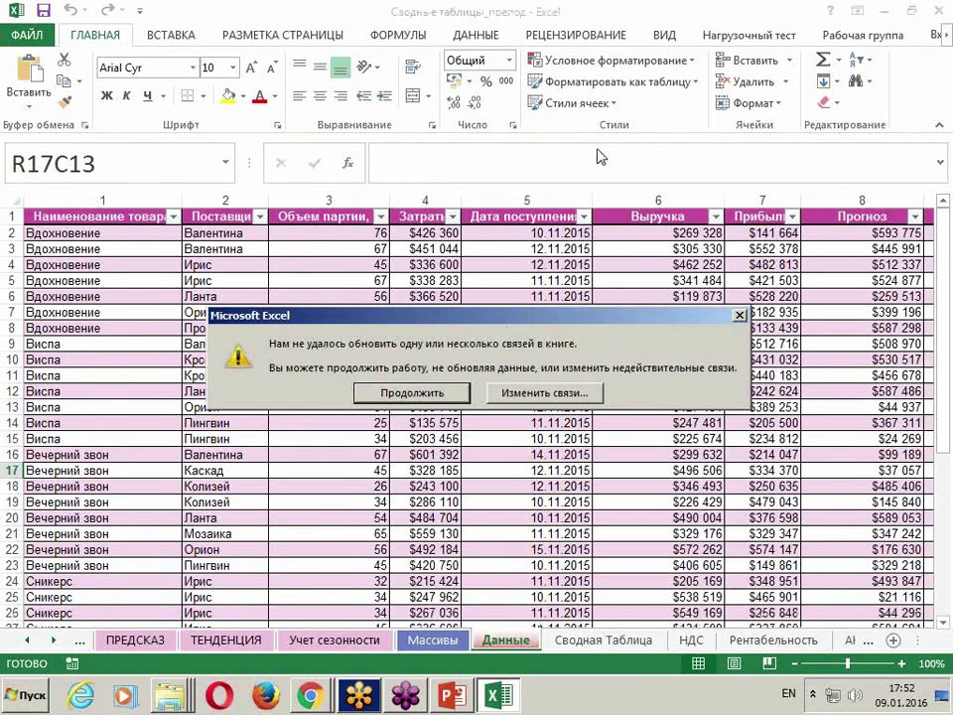
{"action": "key", "text": "Return"}
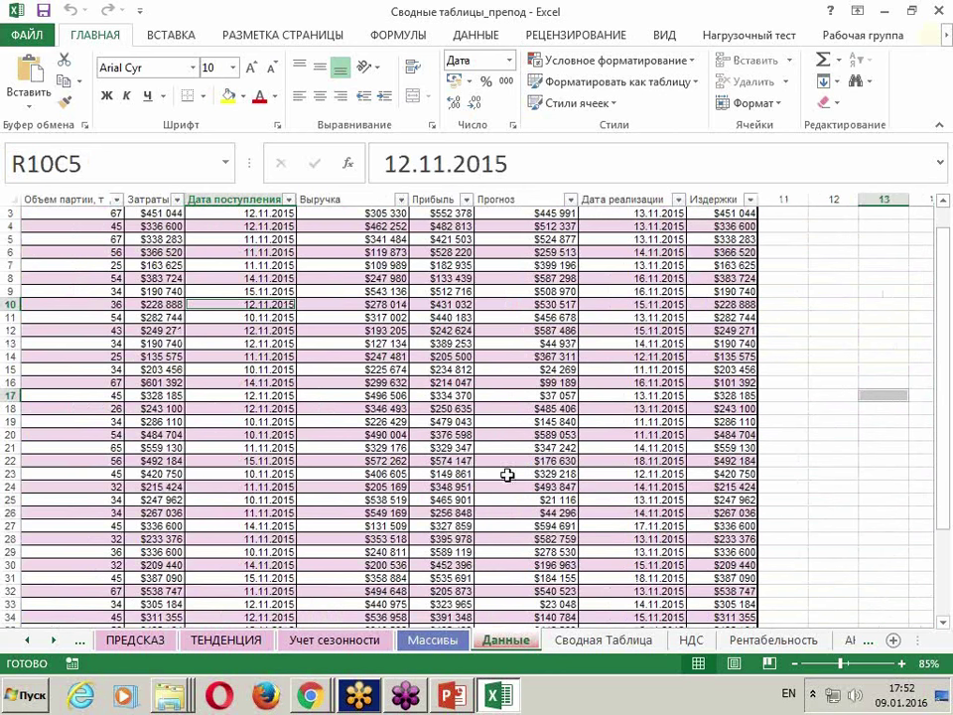
{"action": "left_click", "coordinate": [479, 452]}
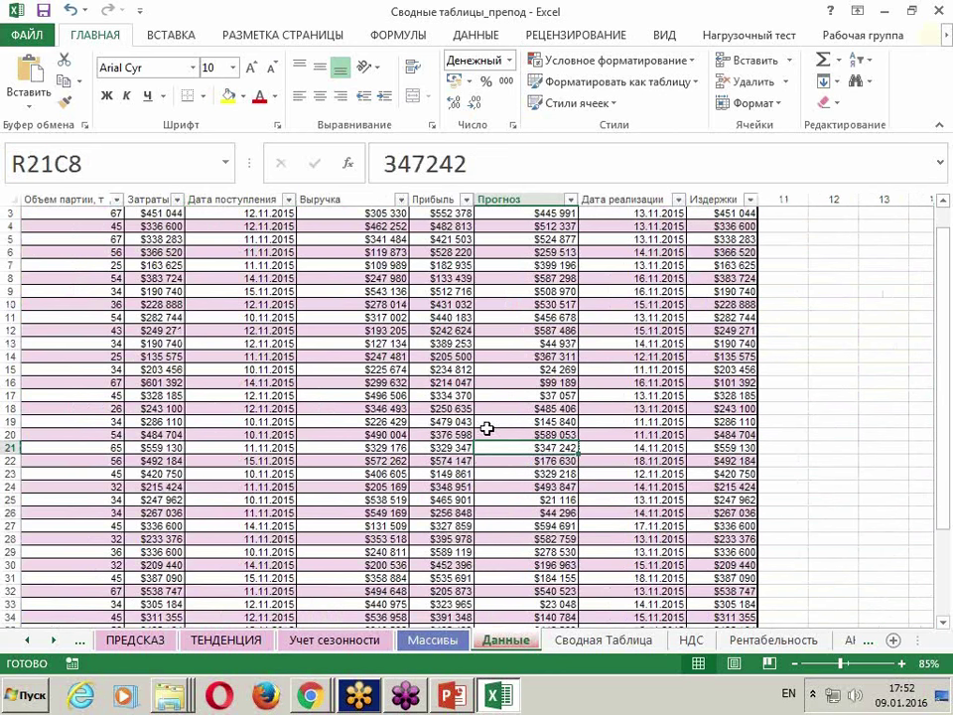
{"action": "scroll", "coordinate": [437, 429], "scroll_direction": "up", "scroll_amount": 1}
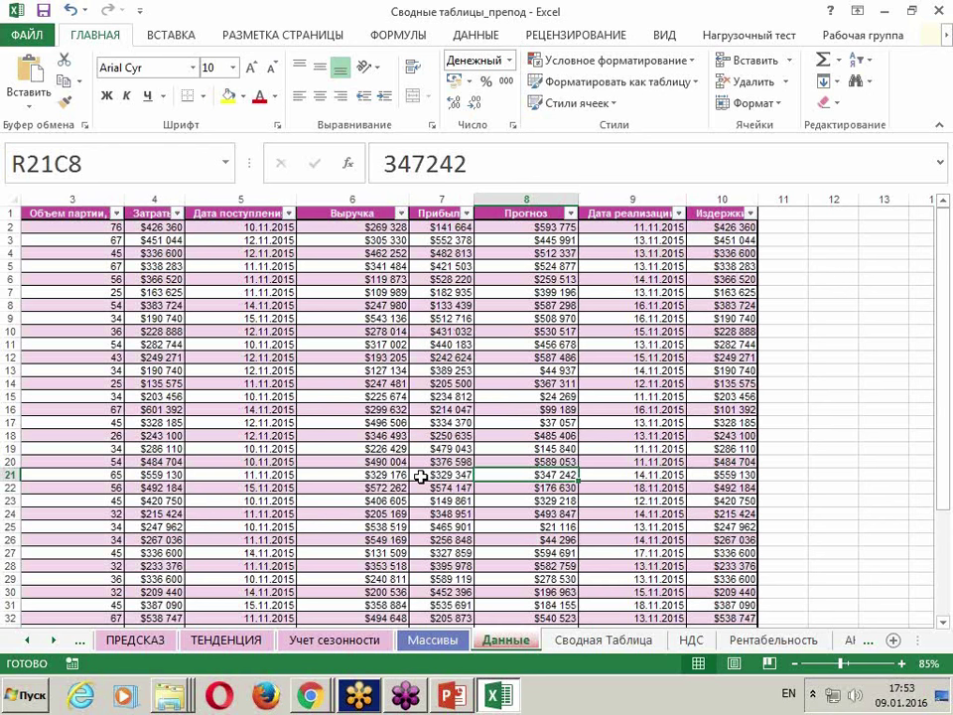
{"action": "key", "text": "alt+f"}
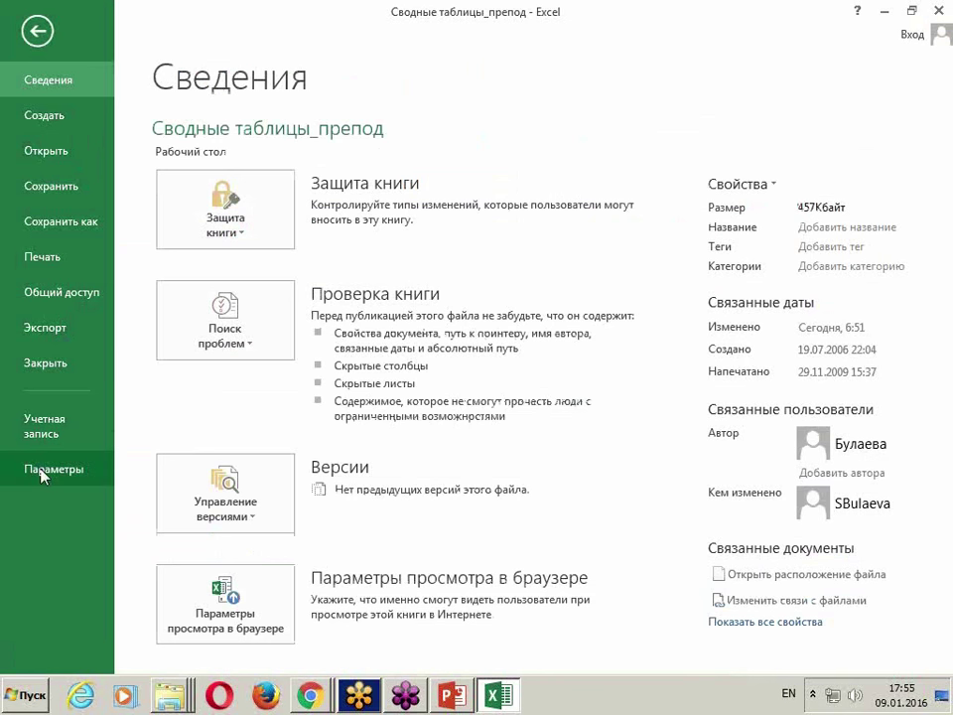
Turn off the R1C1 reference style in Excel's Формулы options.
{"action": "left_click", "coordinate": [42, 472]}
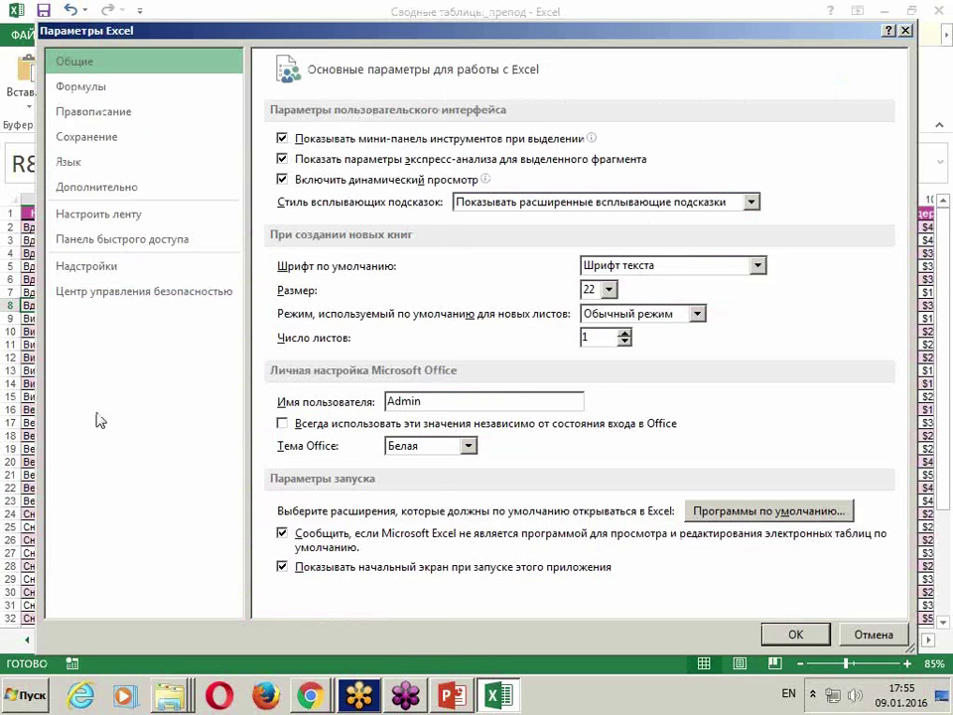
{"action": "left_click", "coordinate": [120, 93]}
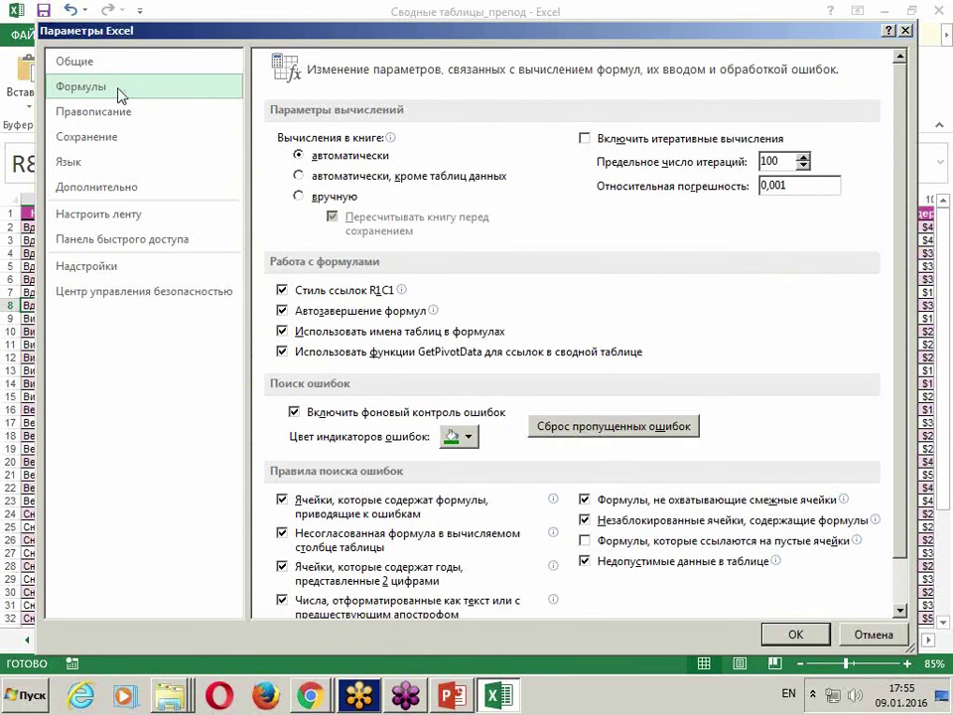
{"action": "mouse_move", "coordinate": [283, 291]}
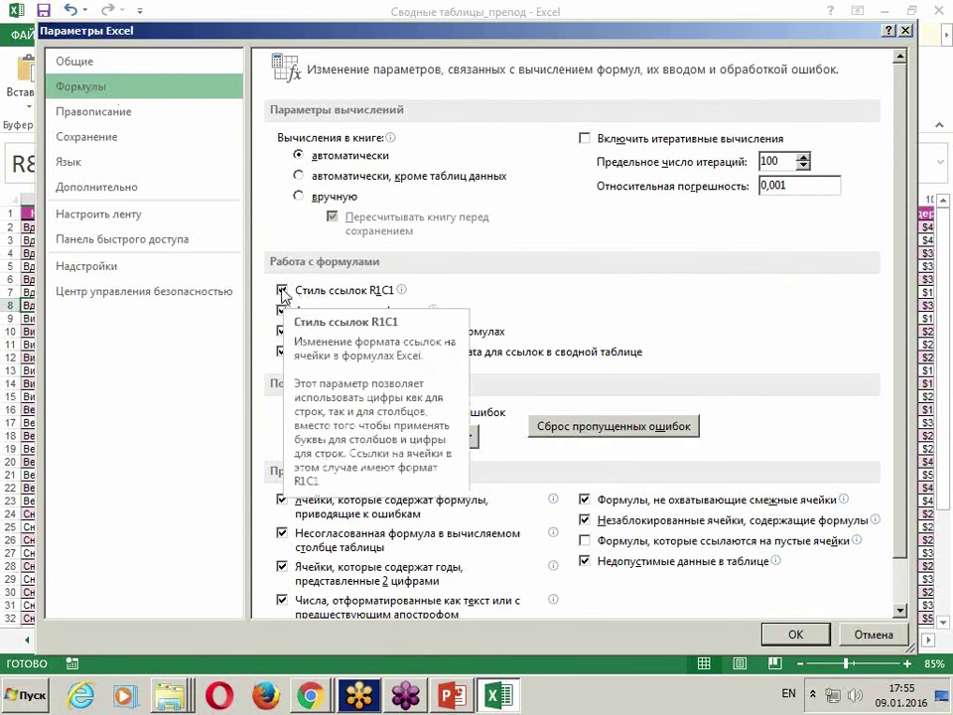
{"action": "left_click", "coordinate": [283, 293]}
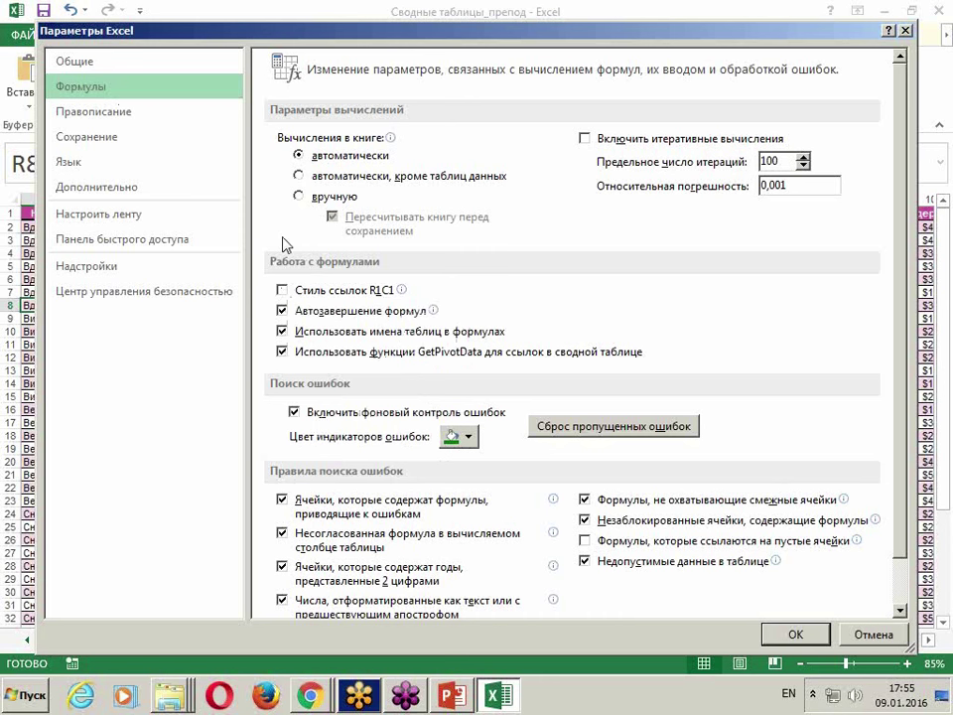
{"action": "left_click", "coordinate": [794, 632]}
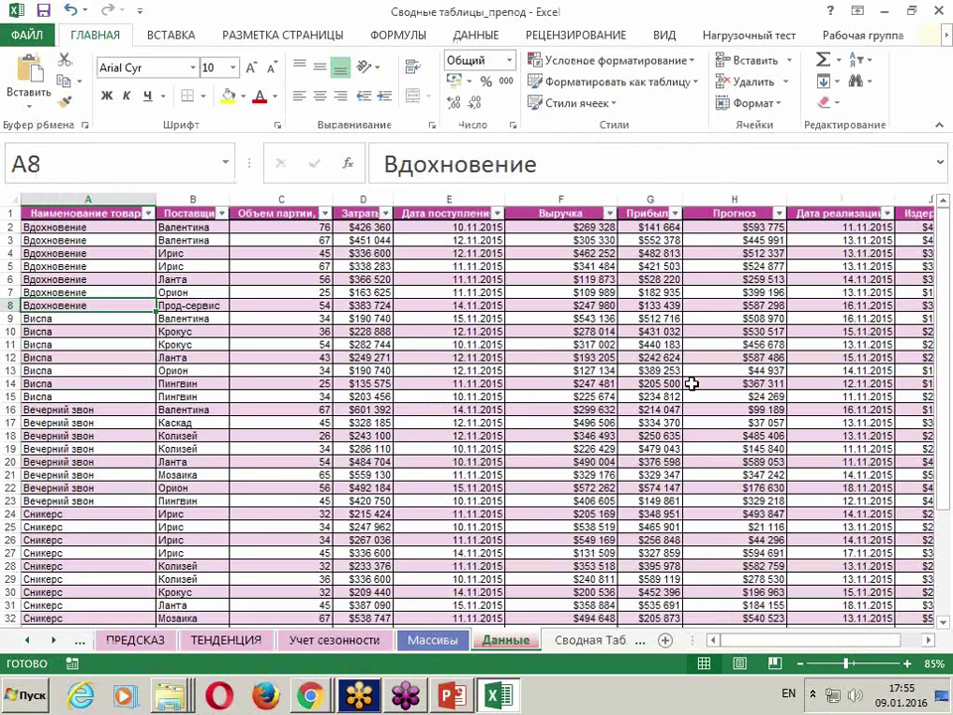
Scroll through the sheet tabs and switch to the Массивы sheet with the monthly quantities.
{"action": "left_click", "coordinate": [928, 641]}
{"action": "left_click_drag", "start_coordinate": [846, 643], "coordinate": [339, 432]}
{"action": "left_click", "coordinate": [422, 644]}
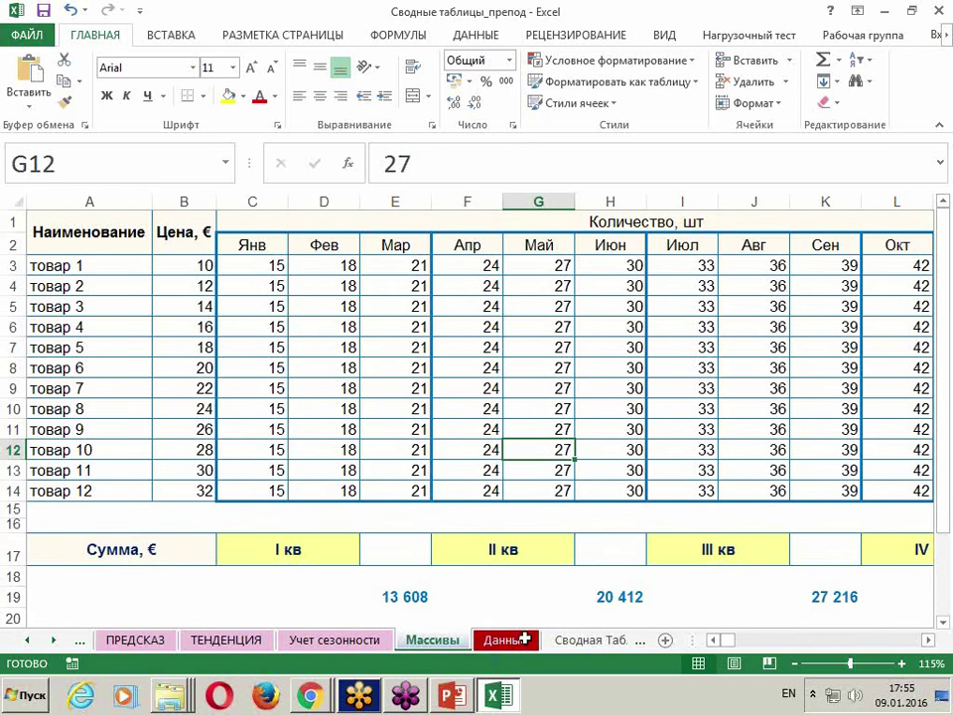
{"action": "scroll", "coordinate": [525, 635], "scroll_direction": "down", "scroll_amount": 1}
{"action": "scroll", "coordinate": [527, 613], "scroll_direction": "down", "scroll_amount": 1}
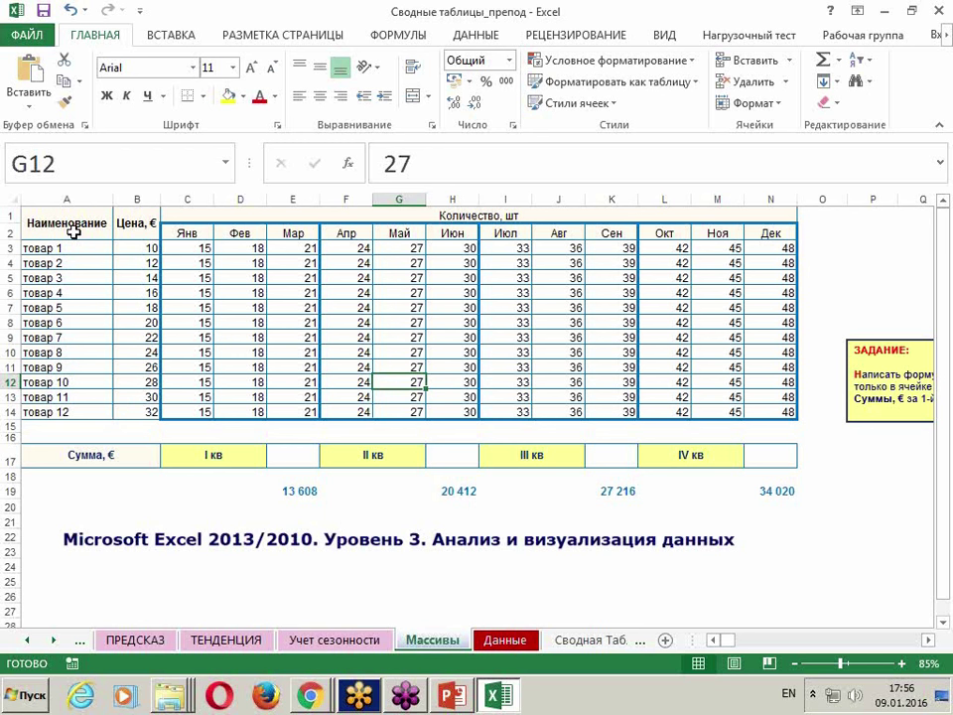
{"action": "left_click", "coordinate": [504, 639]}
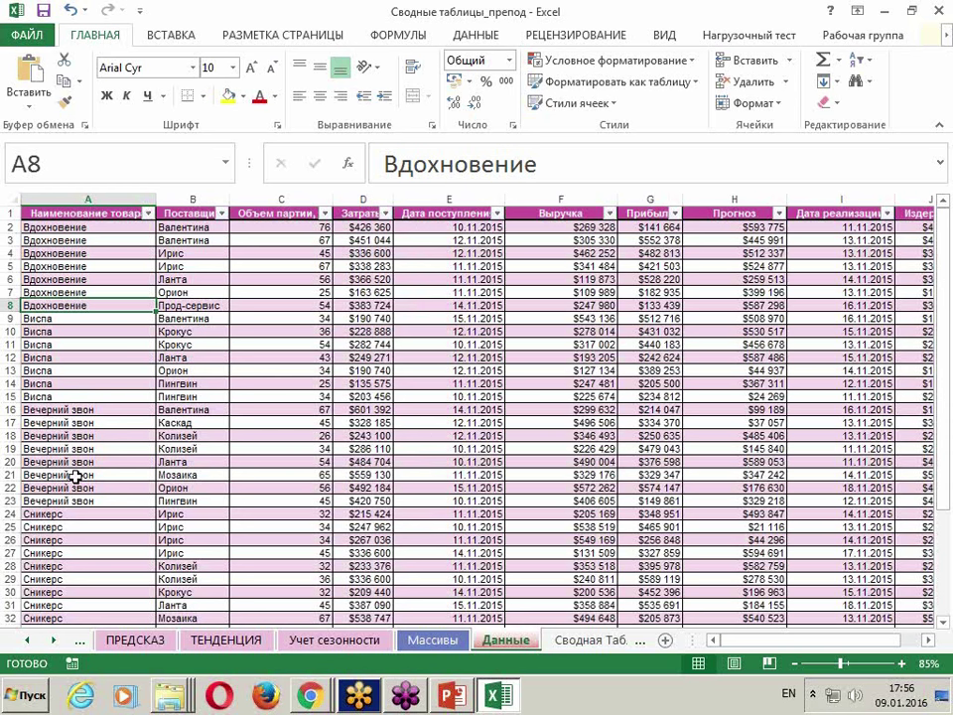
{"action": "left_click", "coordinate": [435, 641]}
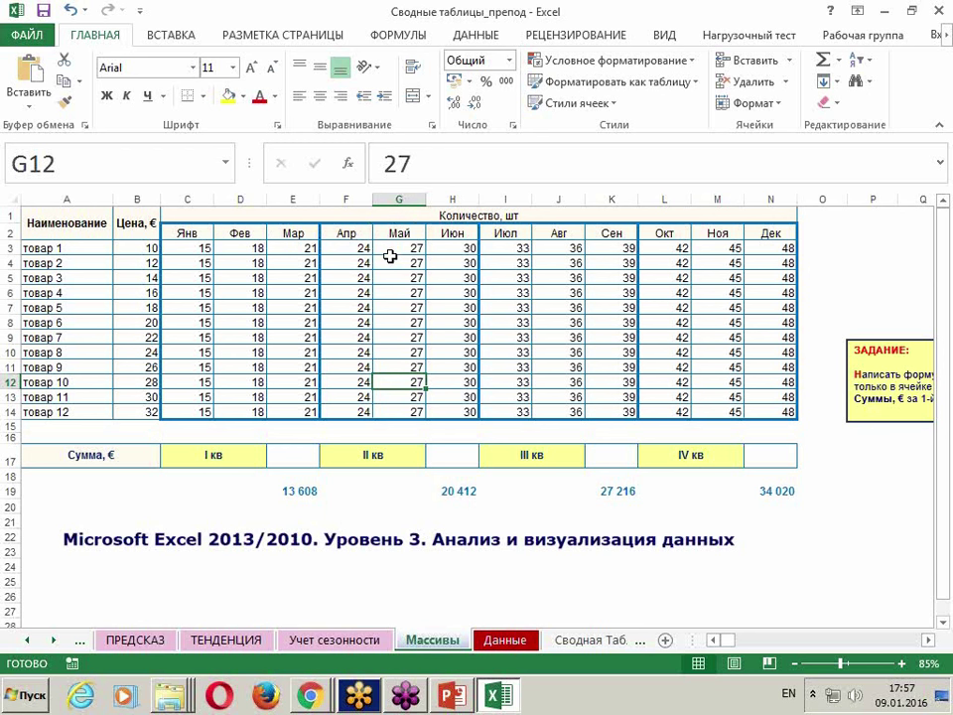
{"action": "left_click", "coordinate": [195, 213]}
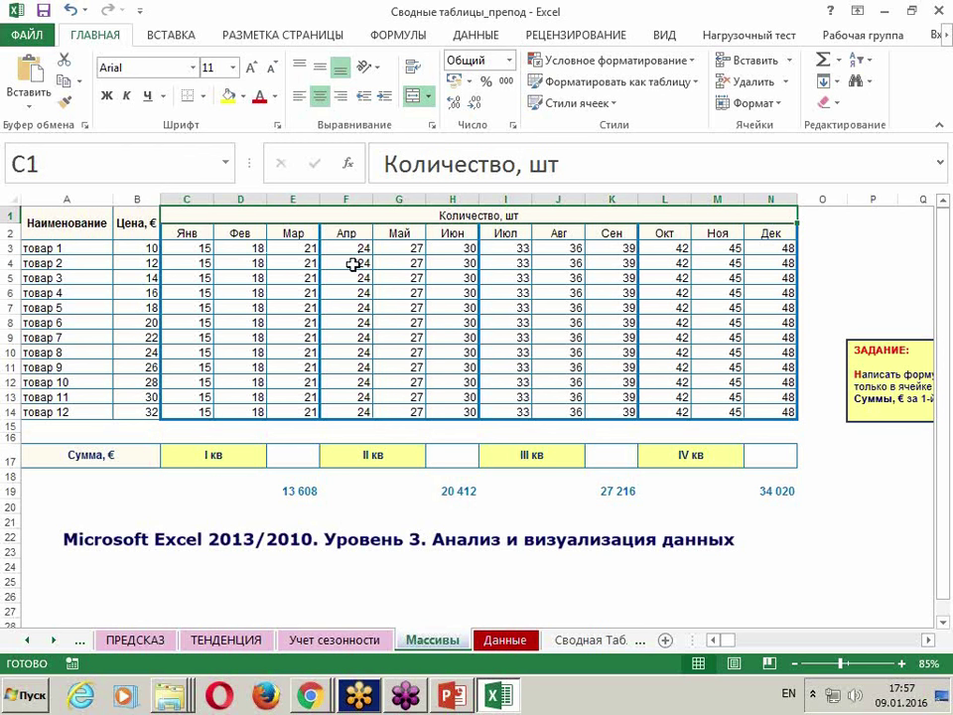
{"action": "left_click", "coordinate": [283, 460]}
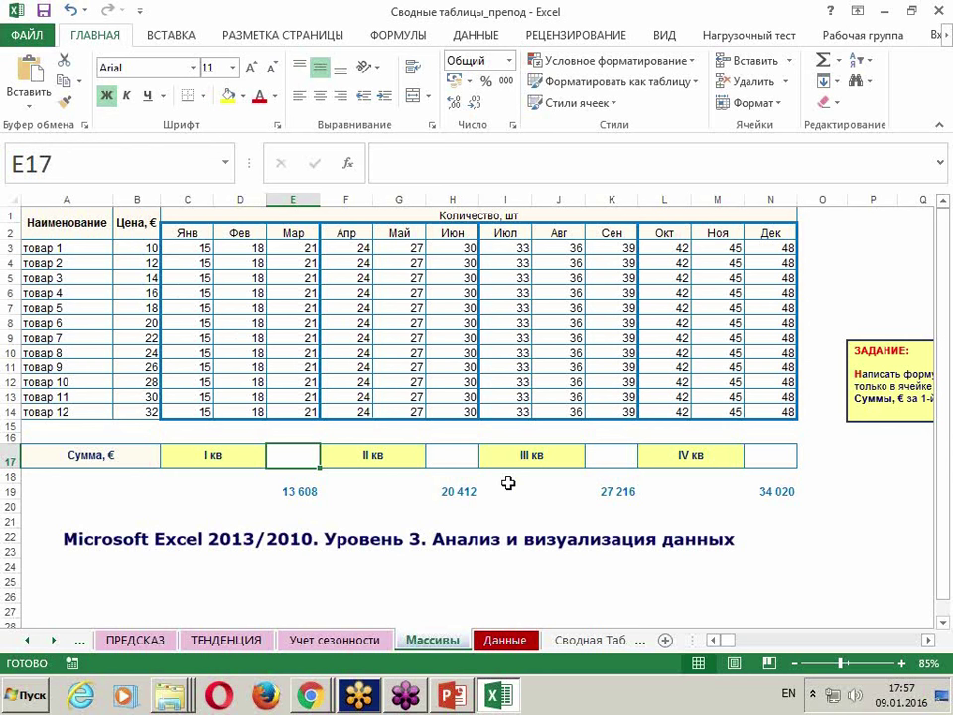
Bring PowerPoint forward and view slide 7 'ЗАДАЧА БЮДЖЕТ', ending on slide 6 'Объединение таблиц'.
{"action": "left_click", "coordinate": [455, 698]}
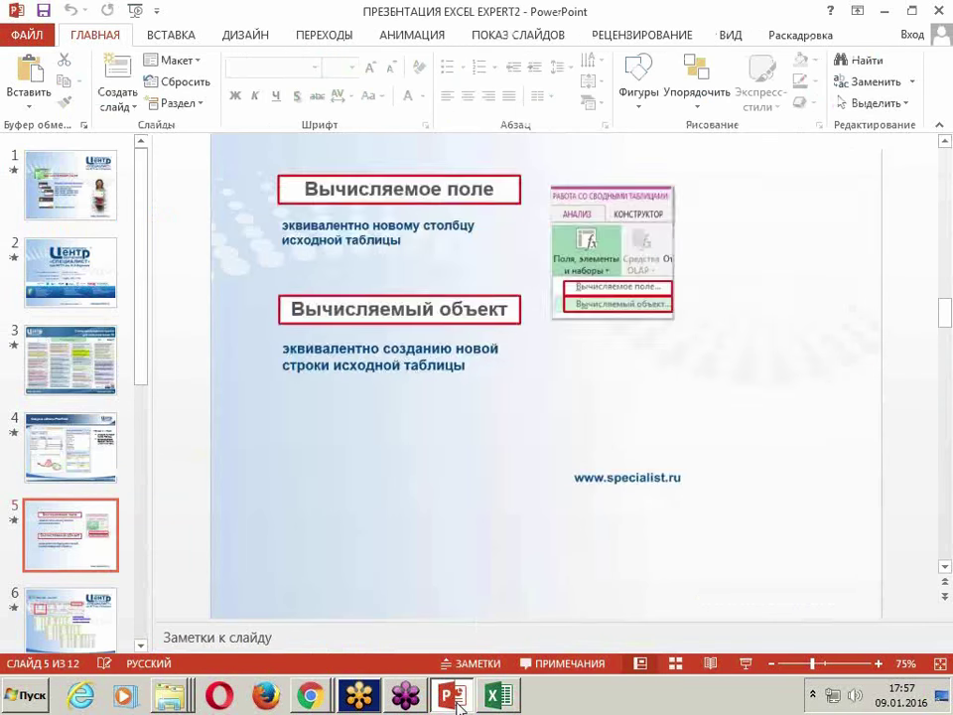
{"action": "left_click_drag", "start_coordinate": [143, 333], "coordinate": [144, 492]}
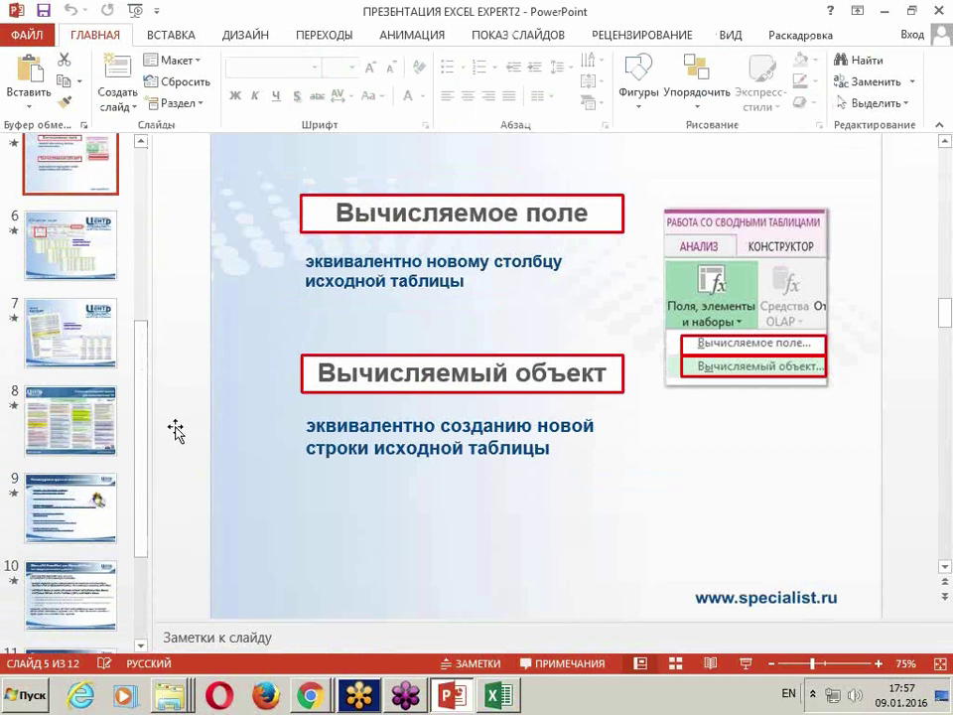
{"action": "left_click", "coordinate": [50, 344]}
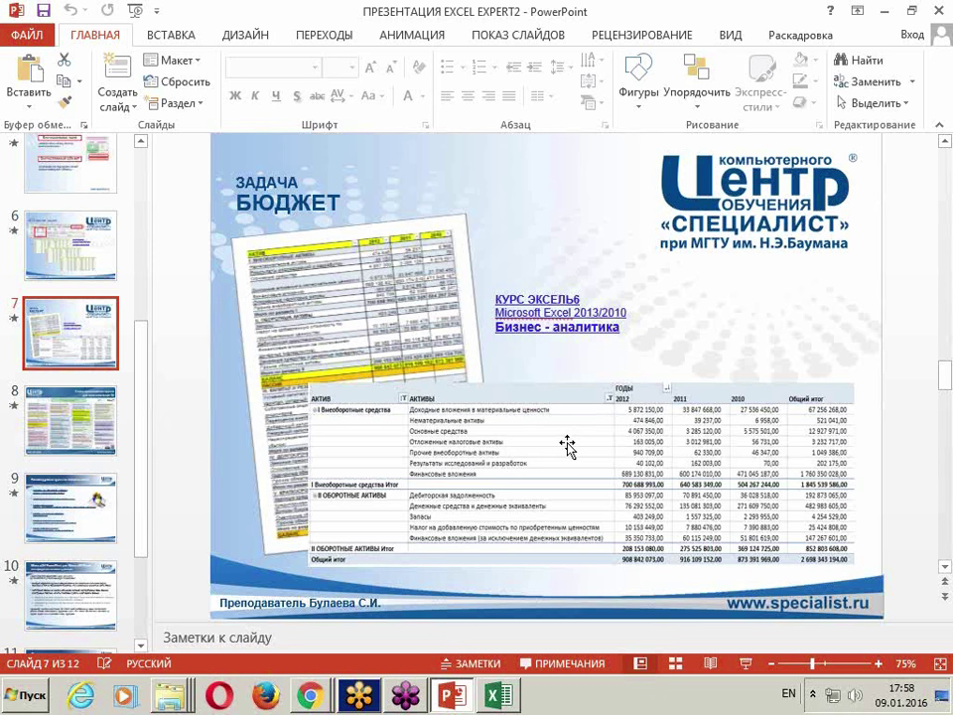
{"action": "left_click", "coordinate": [97, 256]}
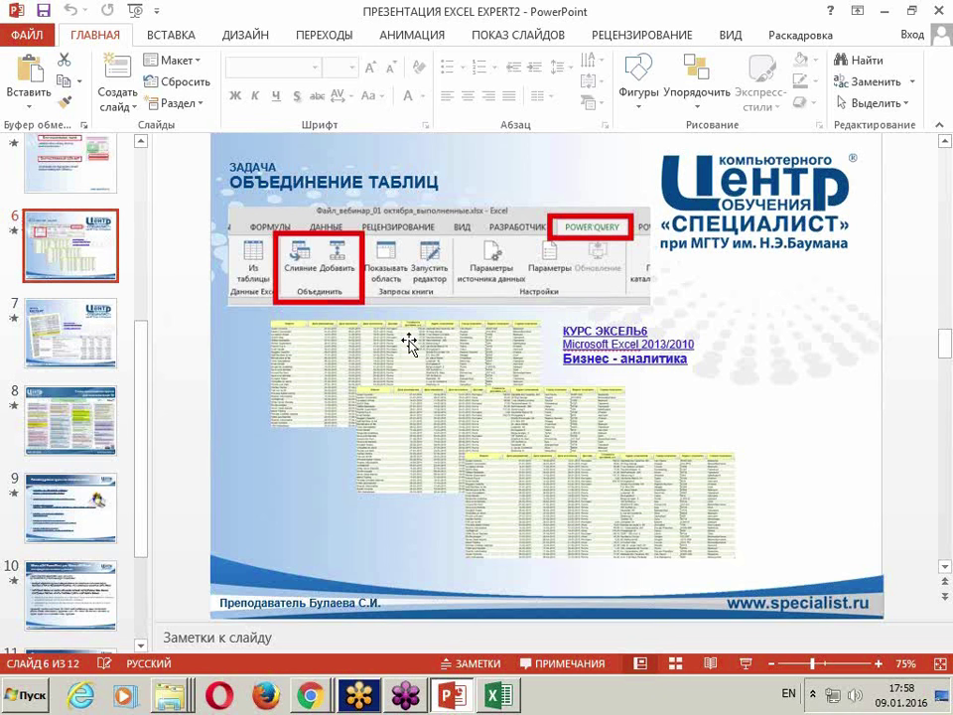
{"action": "left_click", "coordinate": [80, 342]}
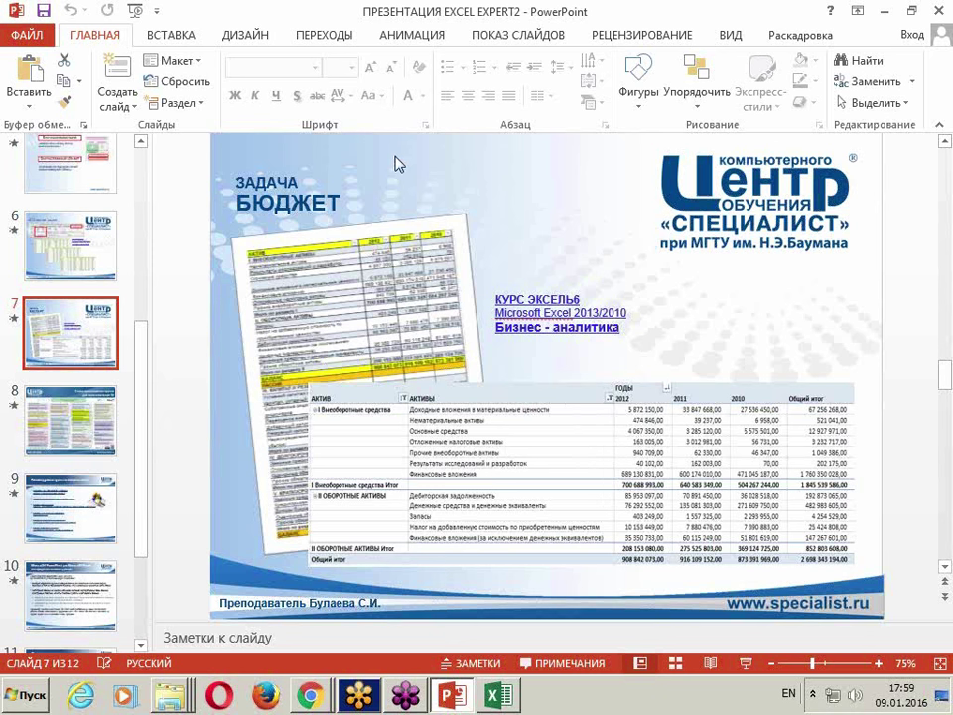
{"action": "left_click", "coordinate": [78, 268]}
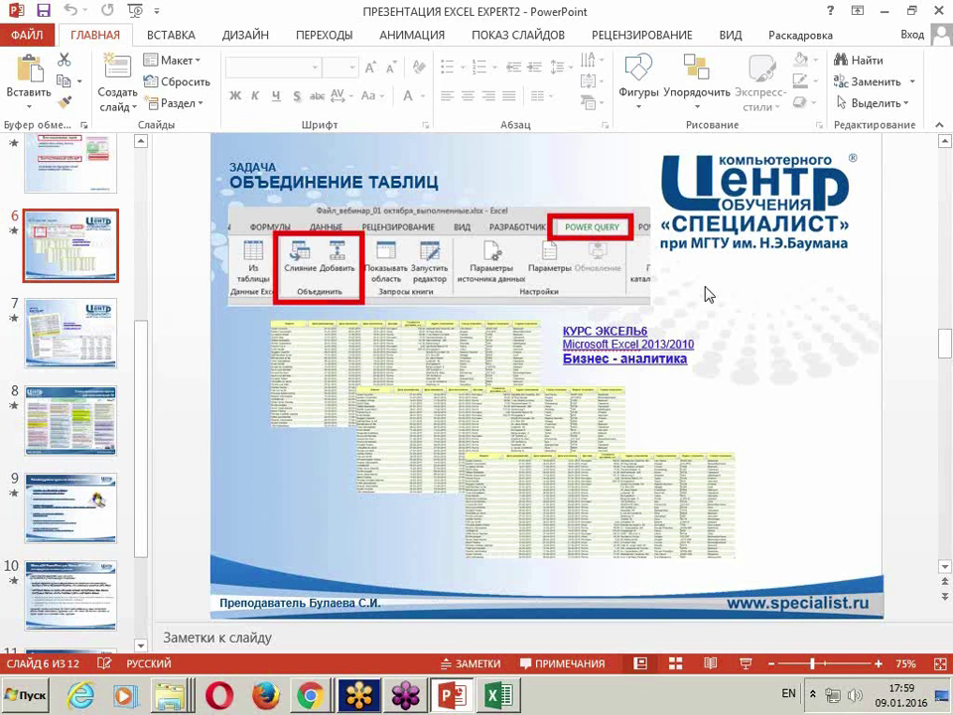
Scroll on slide 6 to view the 'Объединение таблиц' sample tables.
{"action": "scroll", "coordinate": [735, 308], "scroll_direction": "up", "scroll_amount": 3}
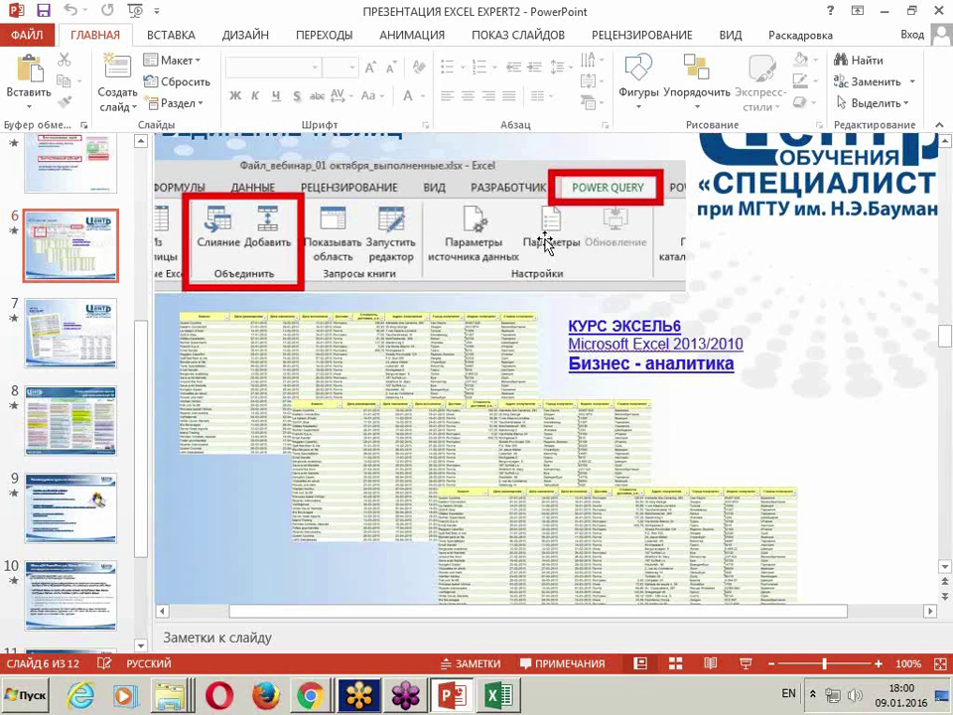
Switch to Excel, glance at the Данные source sheet, then return to the Сводная Таблица pivot.
{"action": "key", "text": "alt+Tab"}
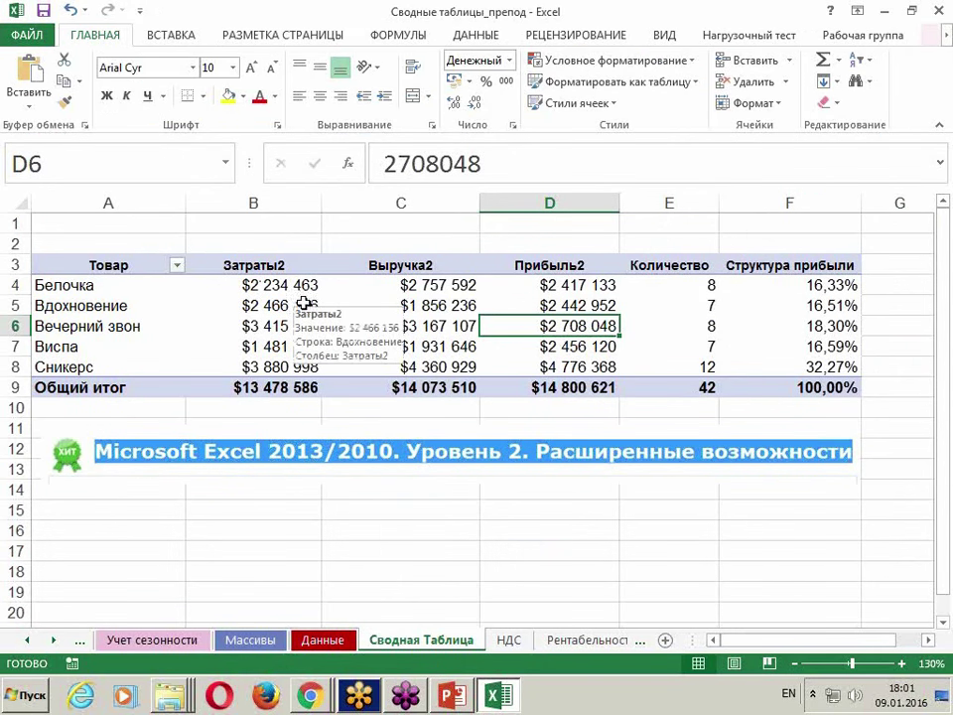
{"action": "scroll", "coordinate": [309, 306], "scroll_direction": "down", "scroll_amount": 1}
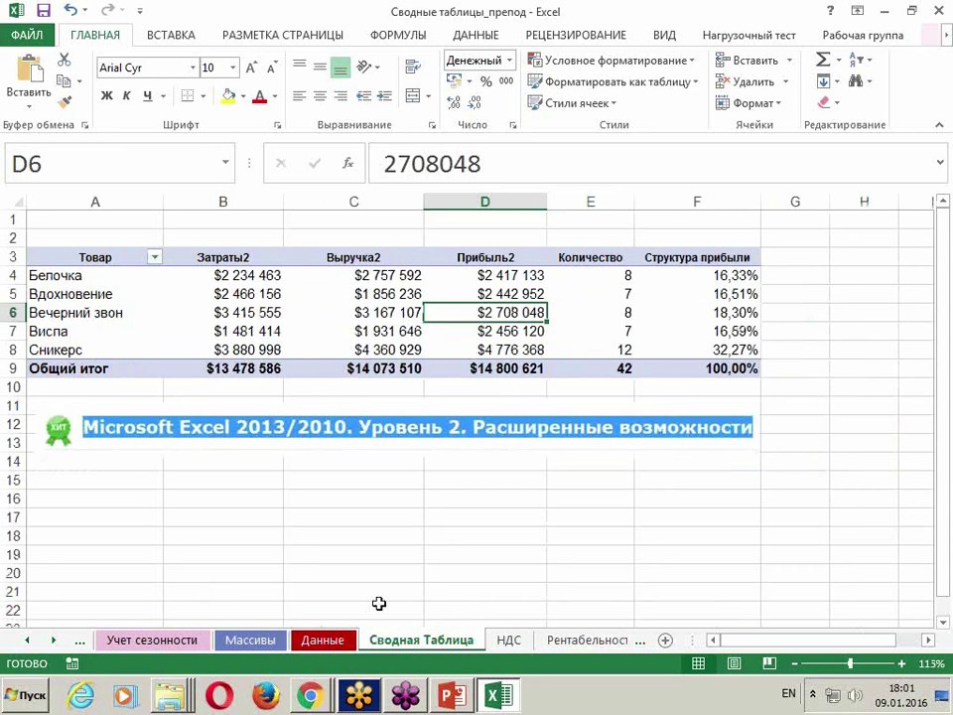
{"action": "left_click", "coordinate": [336, 643]}
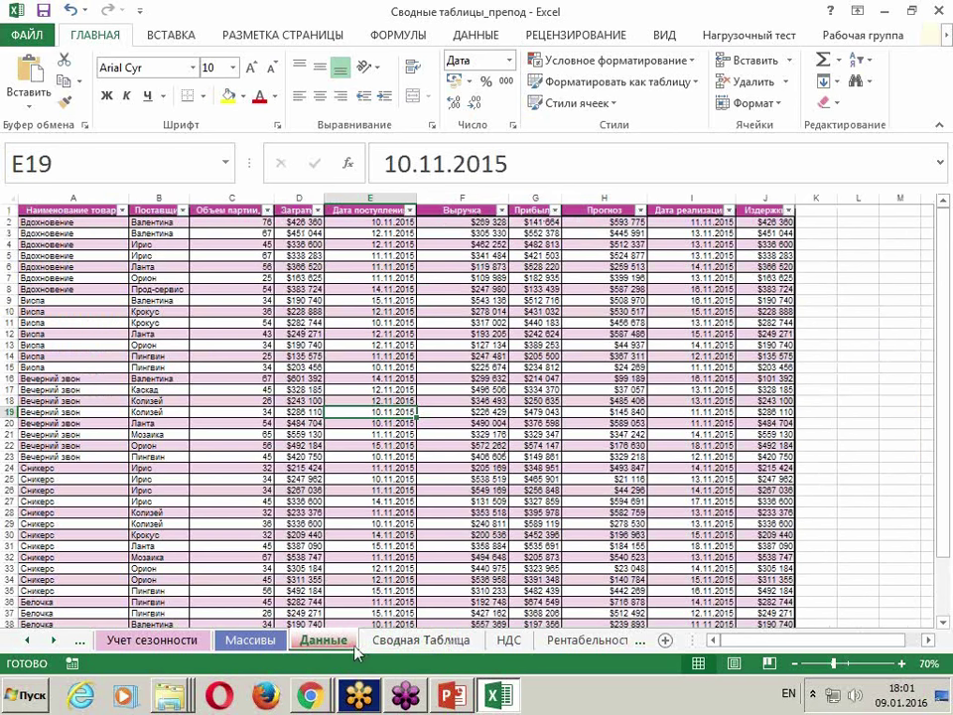
{"action": "left_click", "coordinate": [390, 643]}
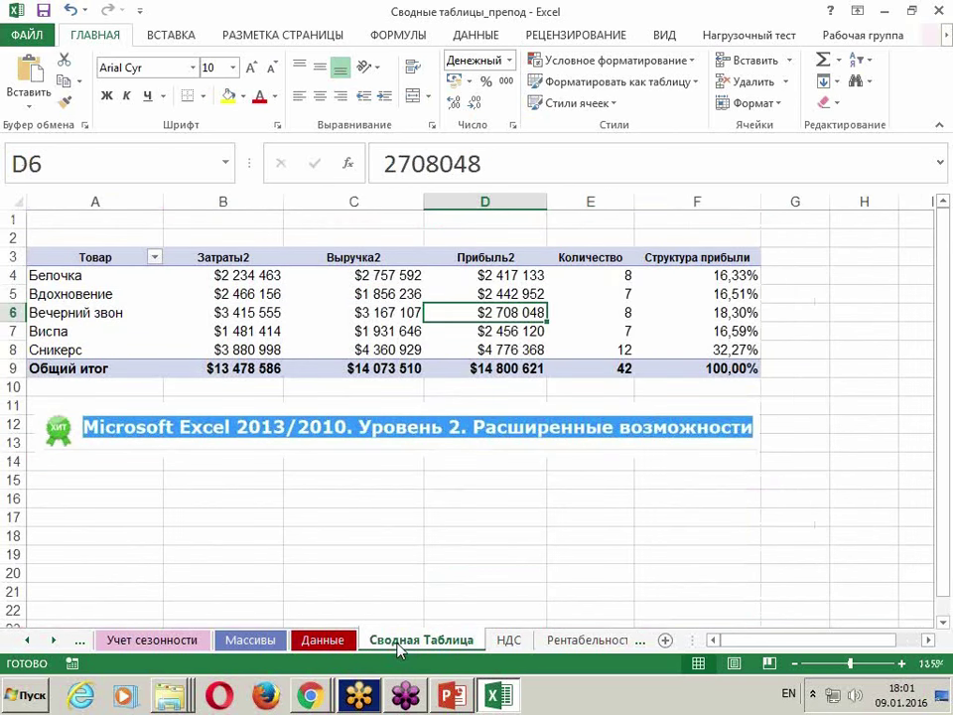
Show the pivot table's field list.
{"action": "right_click", "coordinate": [344, 302]}
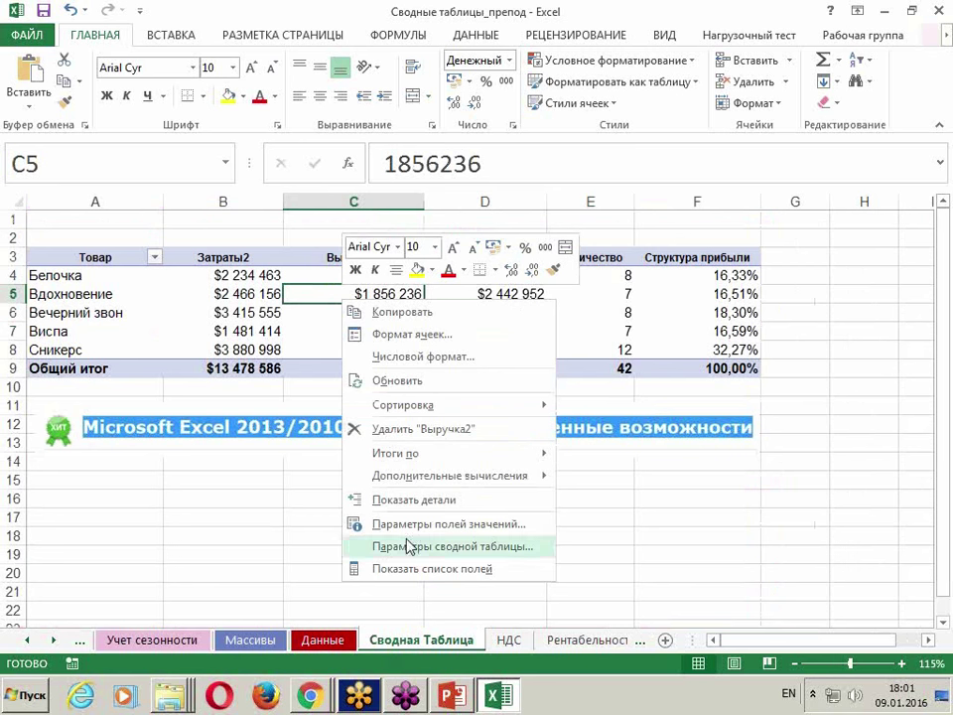
{"action": "left_click", "coordinate": [416, 569]}
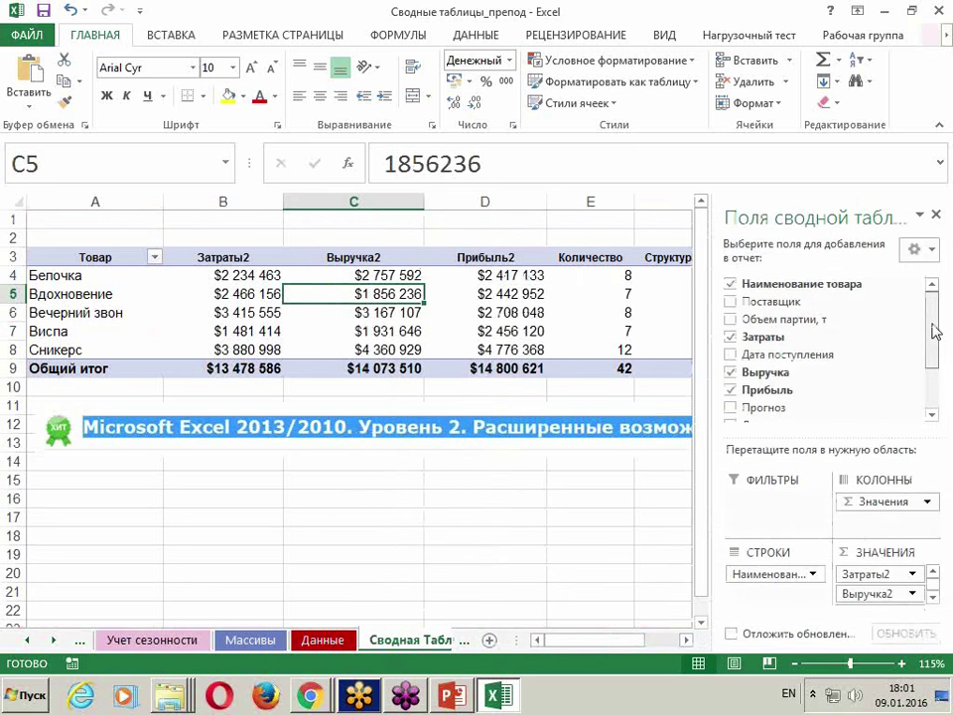
{"action": "left_click_drag", "start_coordinate": [931, 320], "coordinate": [932, 369]}
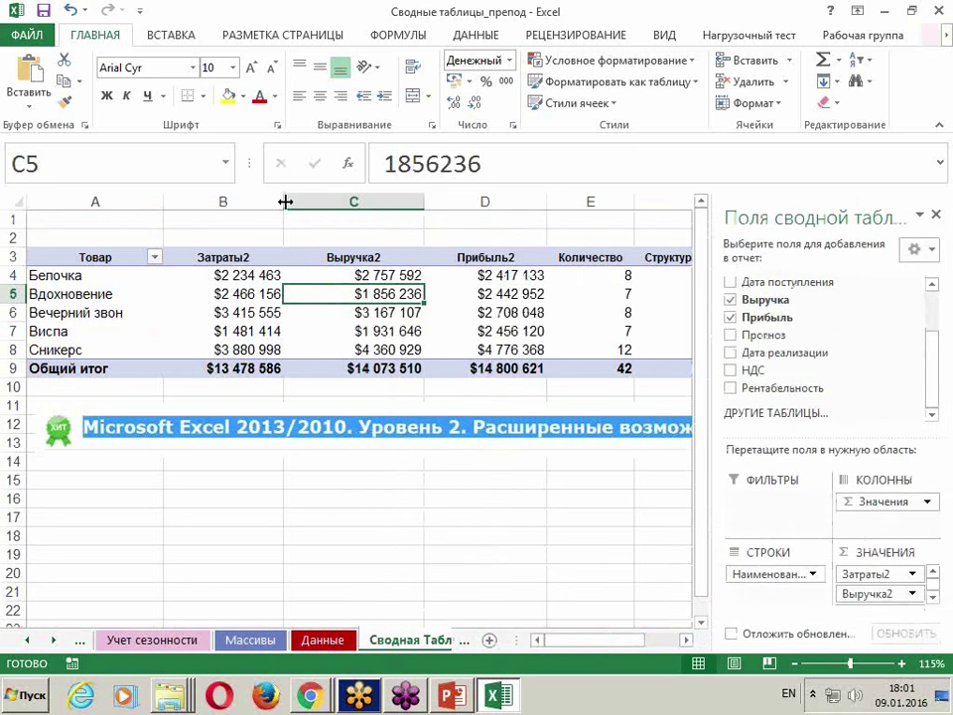
Narrow pivot columns B, C, D and E to fit their values.
{"action": "left_click_drag", "start_coordinate": [283, 201], "coordinate": [260, 202]}
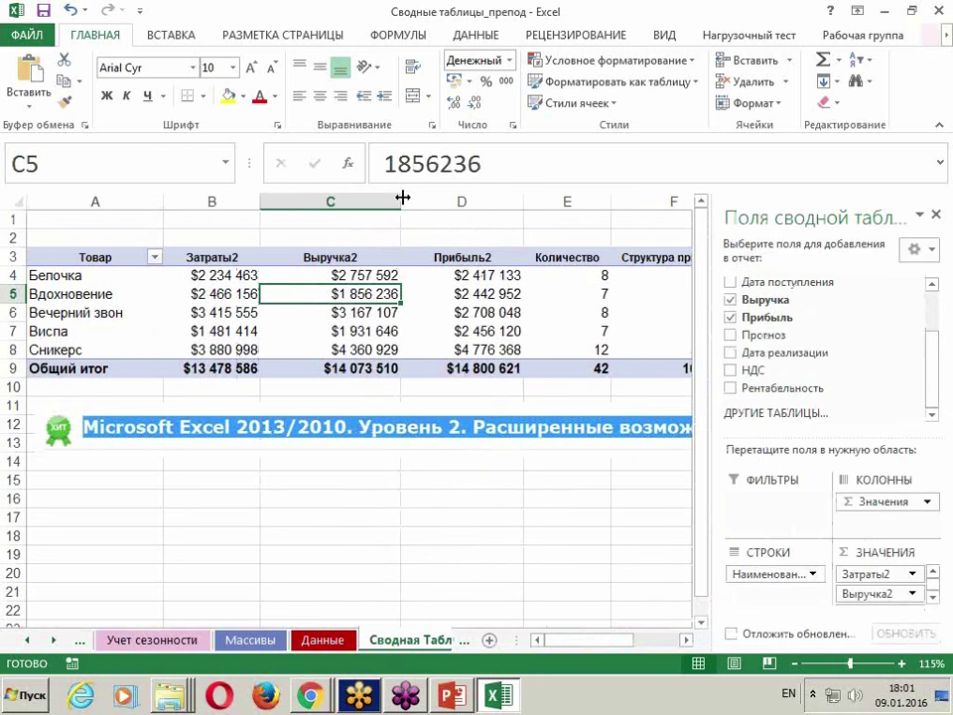
{"action": "left_click_drag", "start_coordinate": [401, 199], "coordinate": [381, 198]}
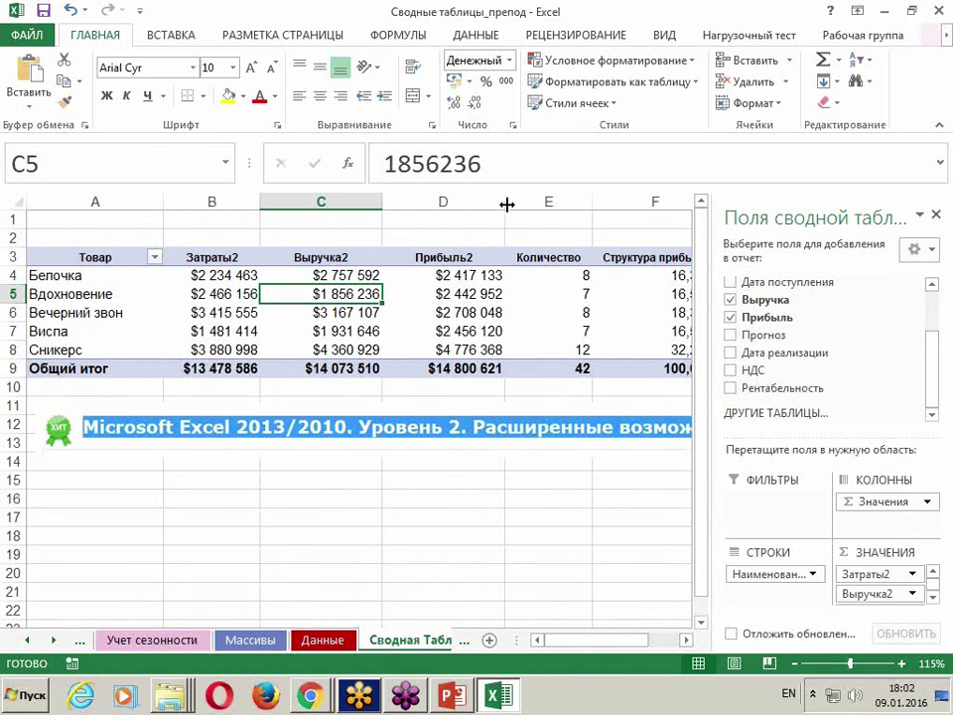
{"action": "left_click_drag", "start_coordinate": [504, 202], "coordinate": [487, 201]}
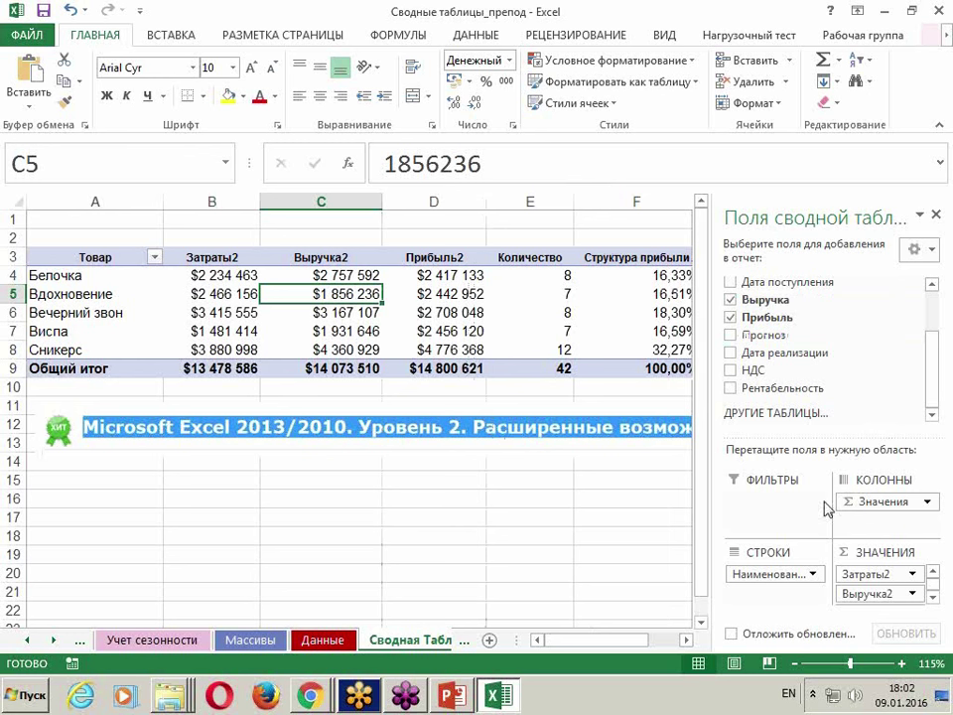
{"action": "left_click_drag", "start_coordinate": [573, 198], "coordinate": [567, 198]}
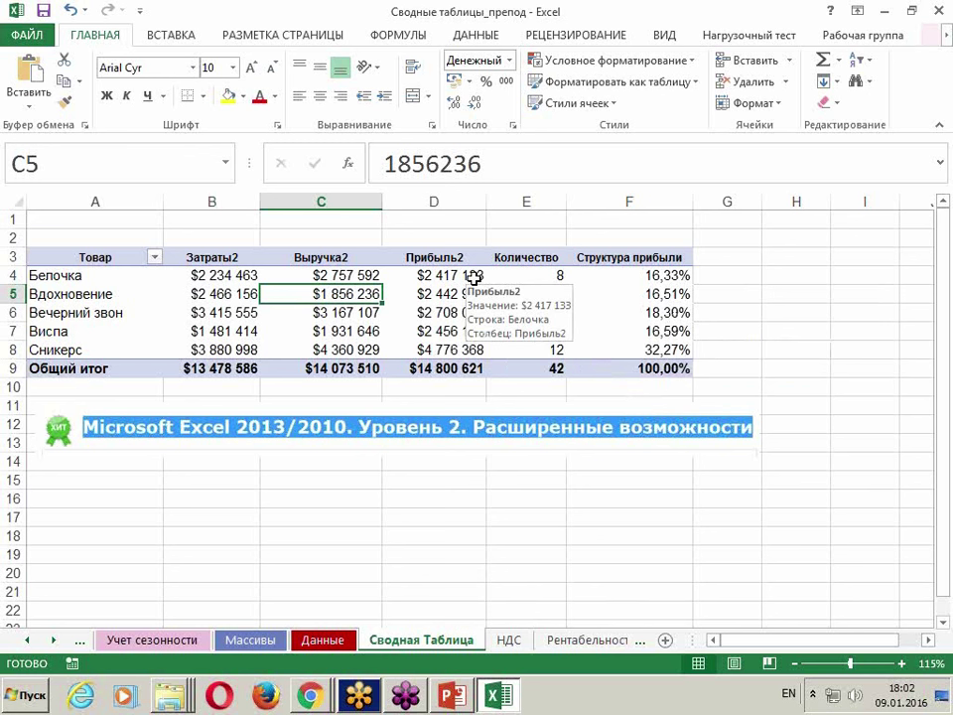
Switch to the НДС pivot sheet, check the Данные source, then select cell C6 in the pivot.
{"action": "left_click", "coordinate": [511, 642]}
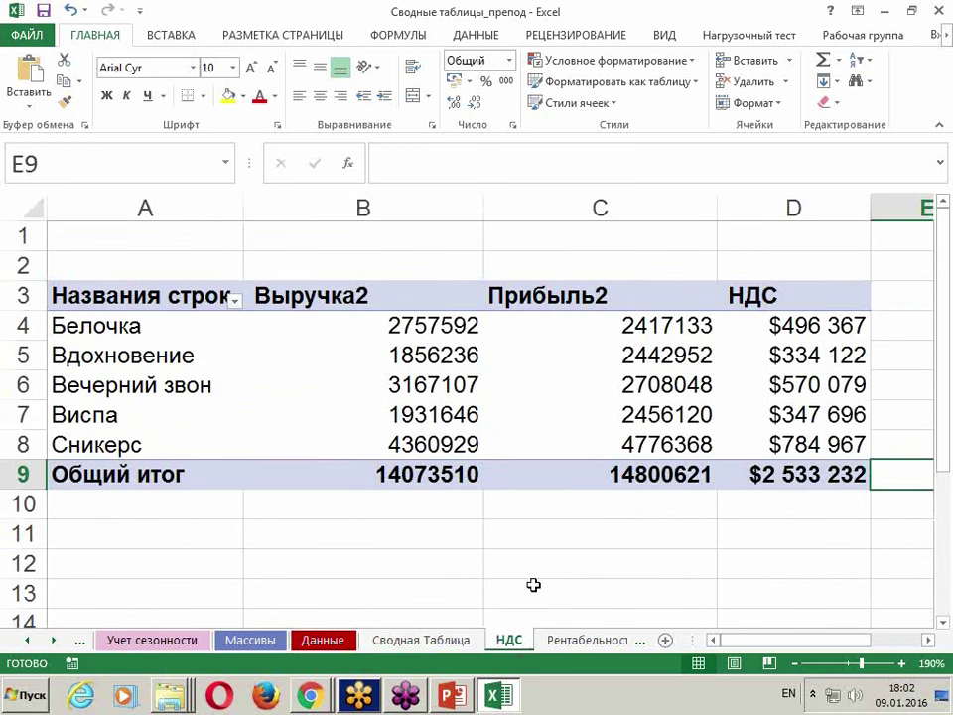
{"action": "scroll", "coordinate": [535, 583], "scroll_direction": "down", "scroll_amount": 3, "text": "ctrl"}
{"action": "scroll", "coordinate": [536, 583], "scroll_direction": "down", "scroll_amount": 1, "text": "ctrl"}
{"action": "scroll", "coordinate": [536, 582], "scroll_direction": "down", "scroll_amount": 2, "text": "ctrl"}
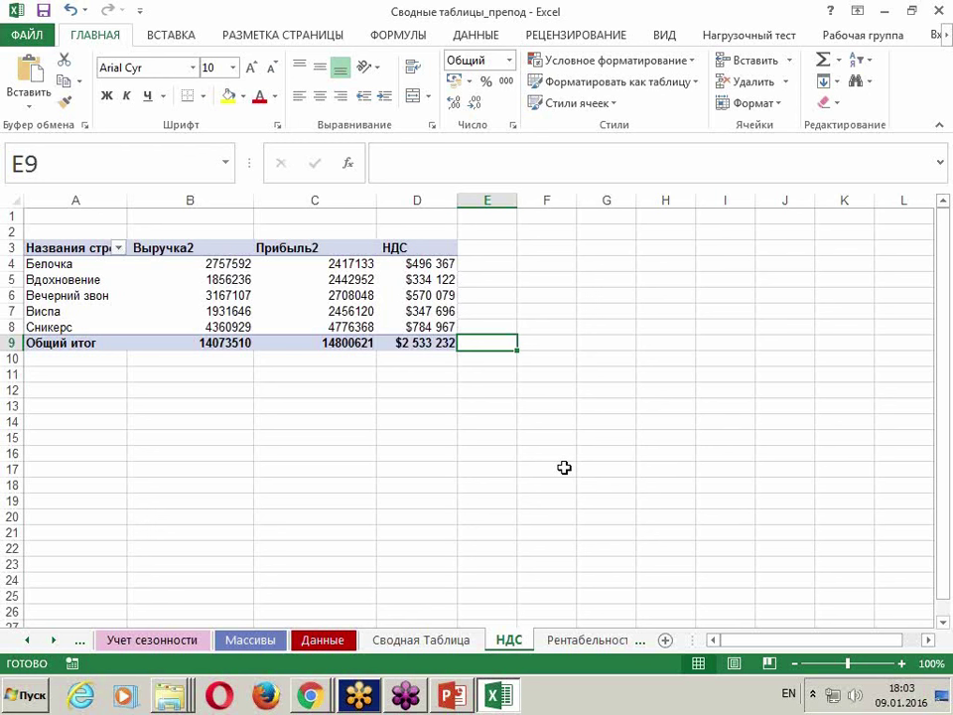
{"action": "left_click", "coordinate": [336, 641]}
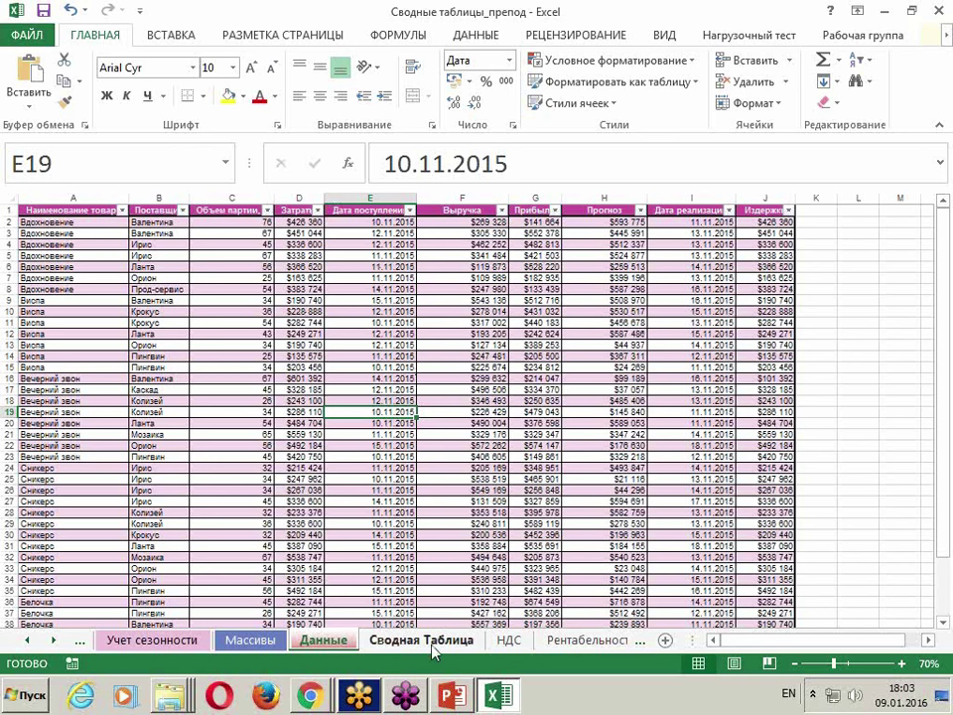
{"action": "left_click", "coordinate": [508, 645]}
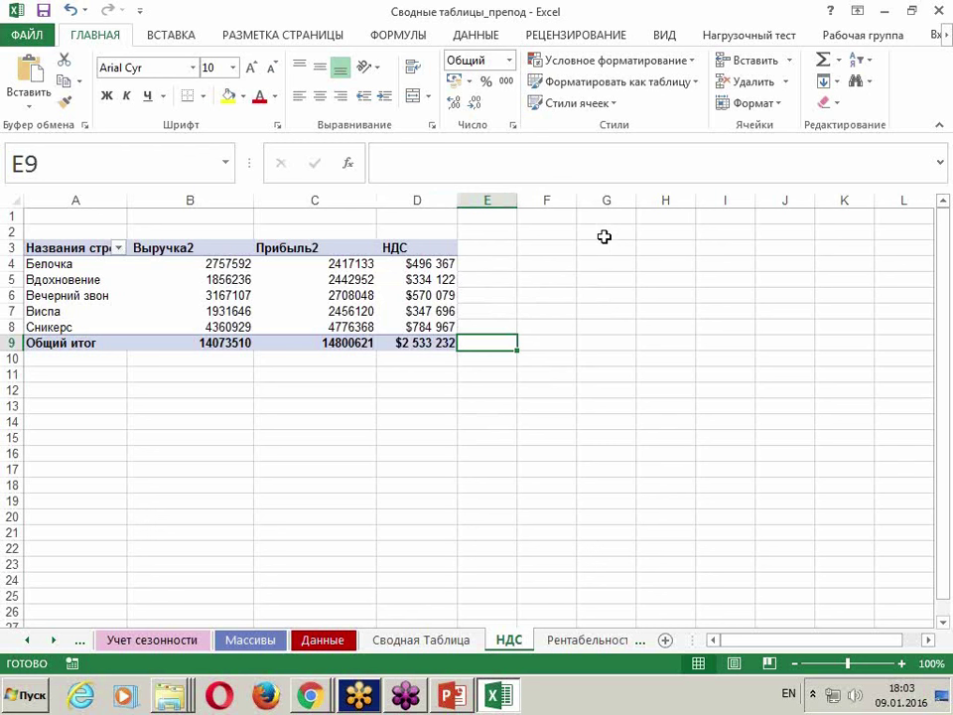
{"action": "left_click", "coordinate": [316, 295]}
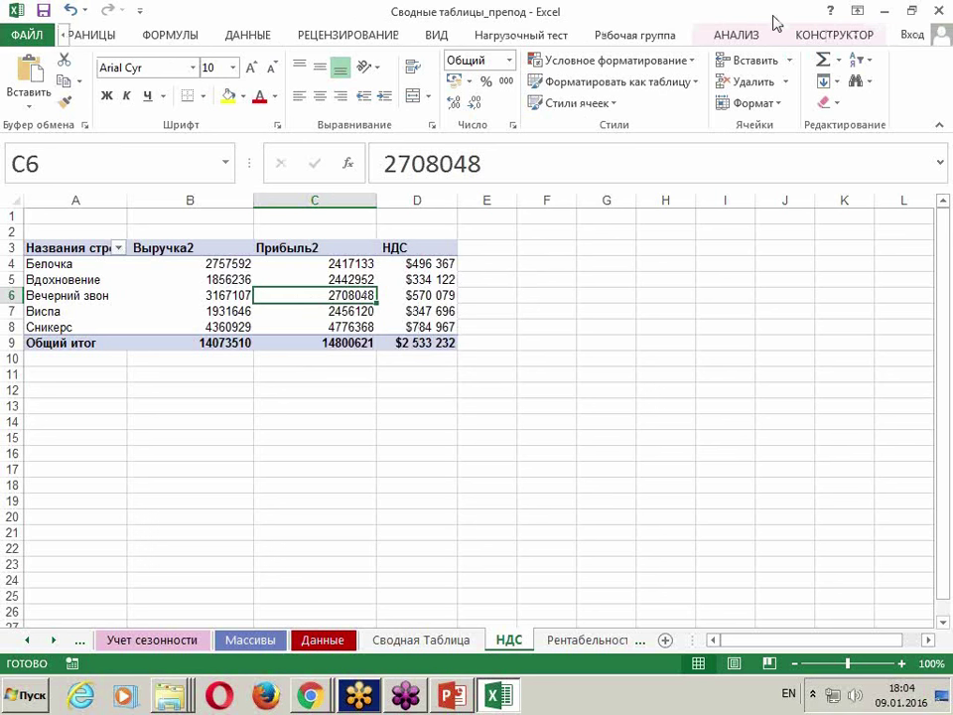
{"action": "left_click", "coordinate": [749, 39]}
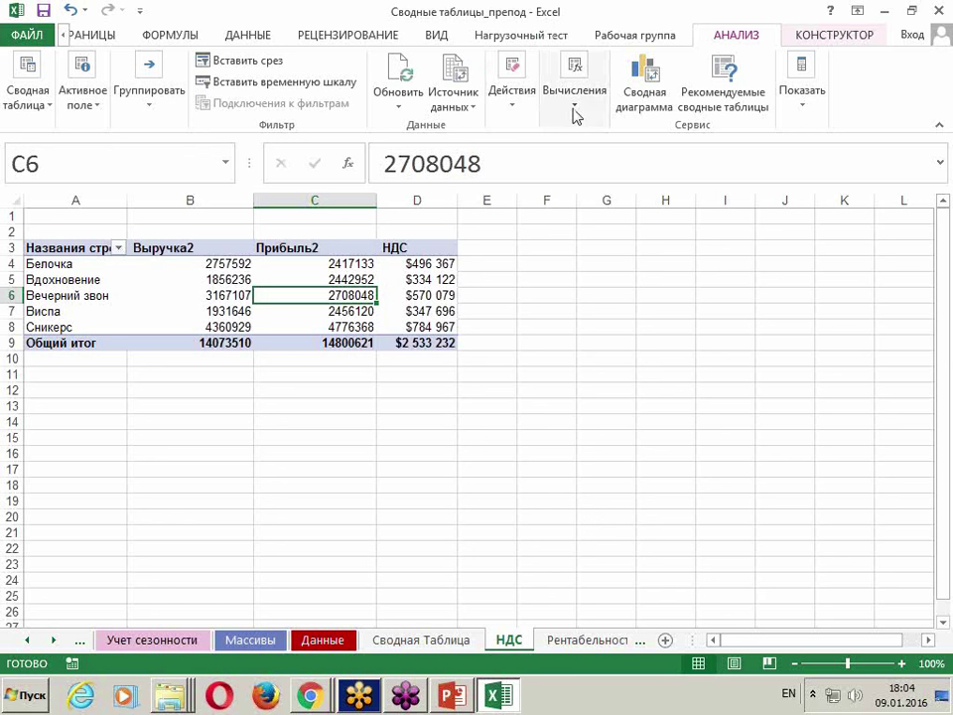
{"action": "left_click", "coordinate": [574, 111]}
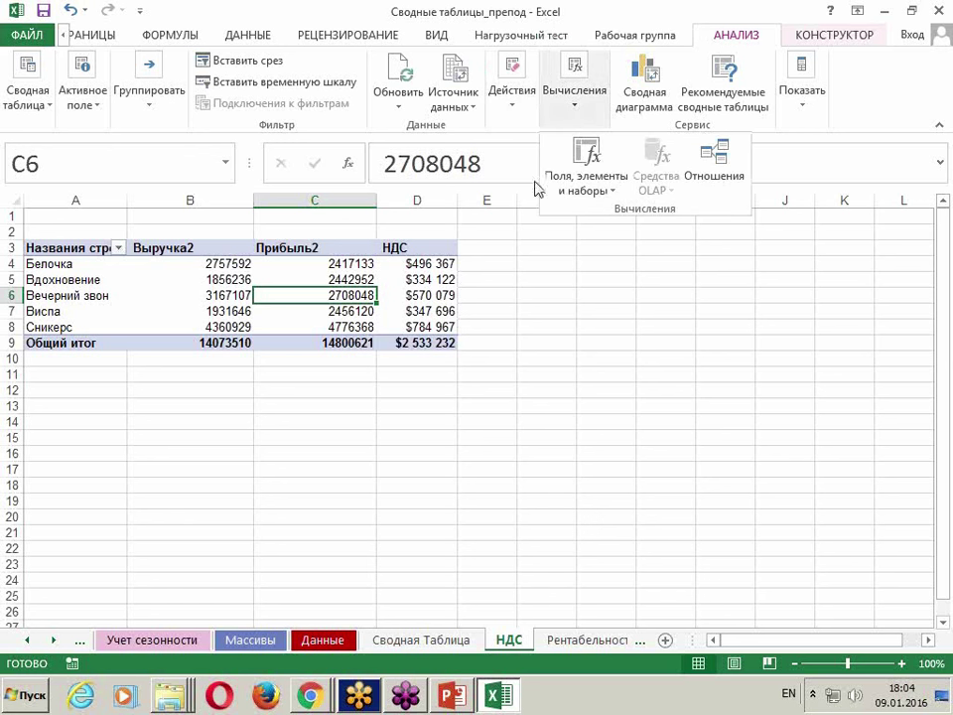
{"action": "left_click", "coordinate": [613, 192]}
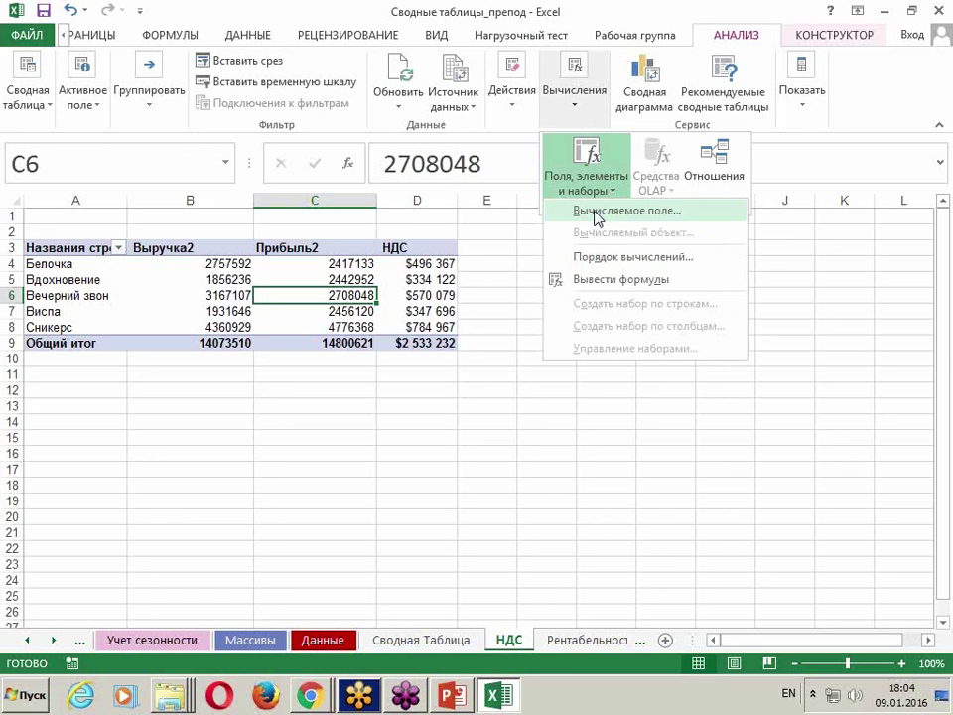
{"action": "left_click", "coordinate": [597, 218]}
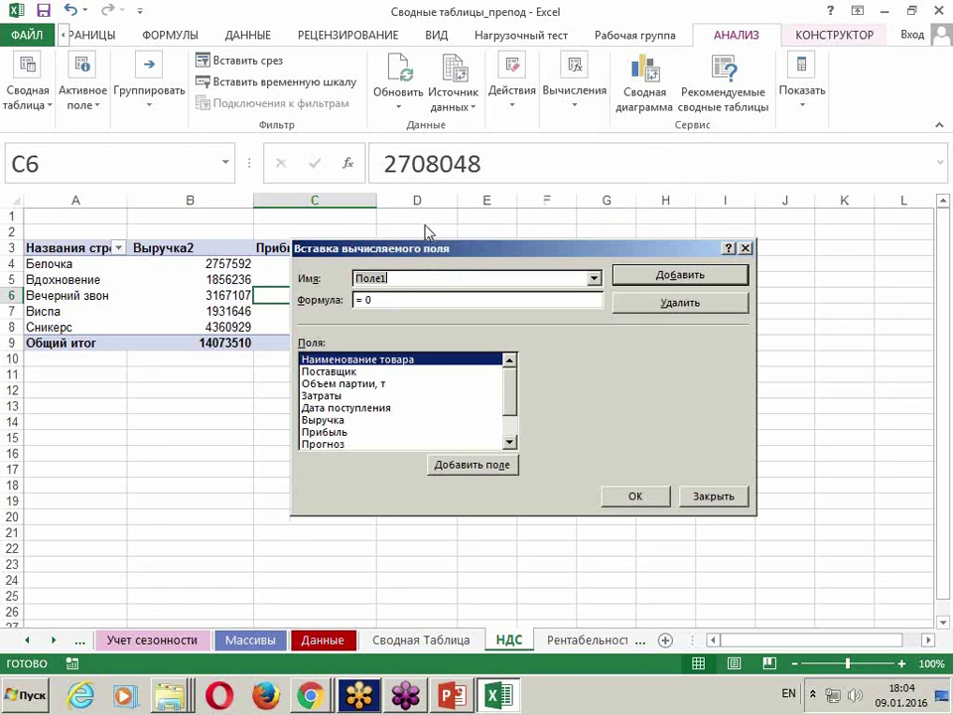
{"action": "left_click", "coordinate": [593, 279]}
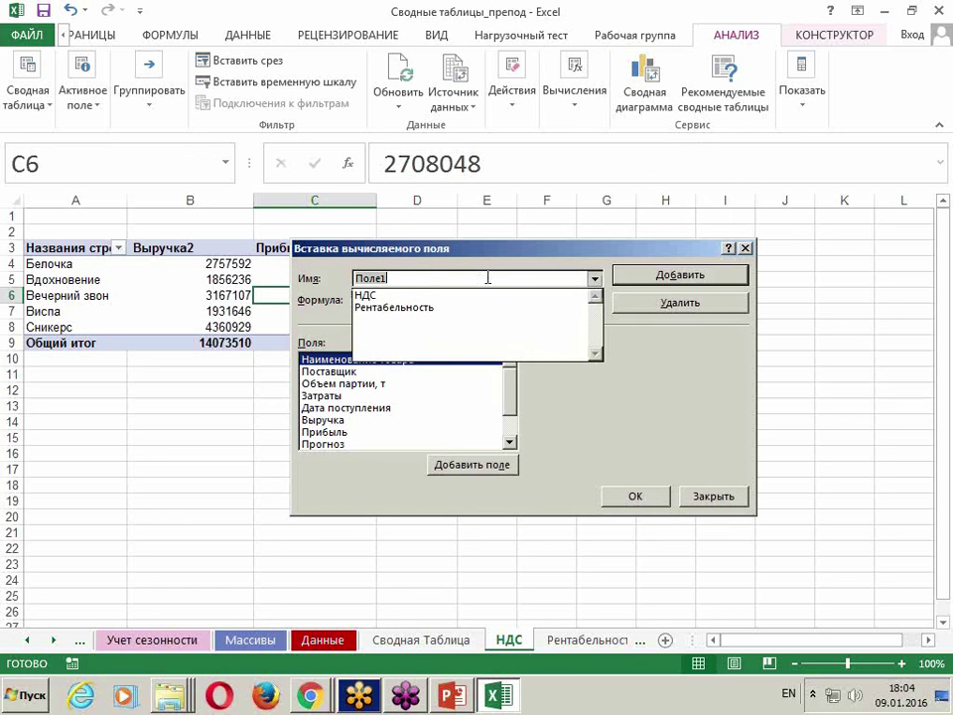
{"action": "left_click", "coordinate": [372, 296]}
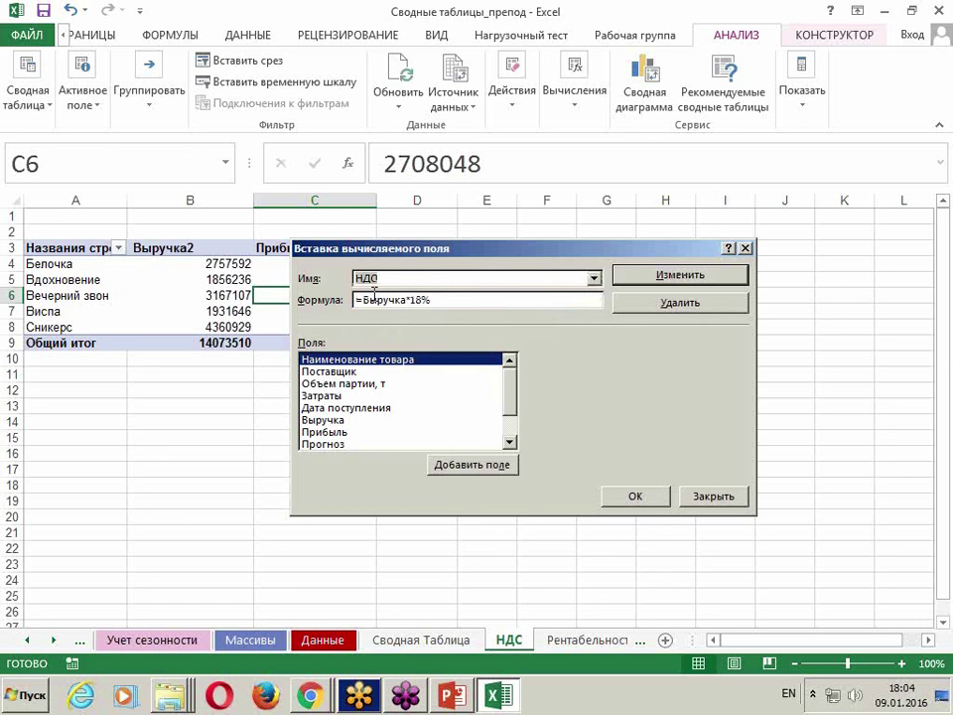
{"action": "left_click_drag", "start_coordinate": [459, 260], "coordinate": [382, 344]}
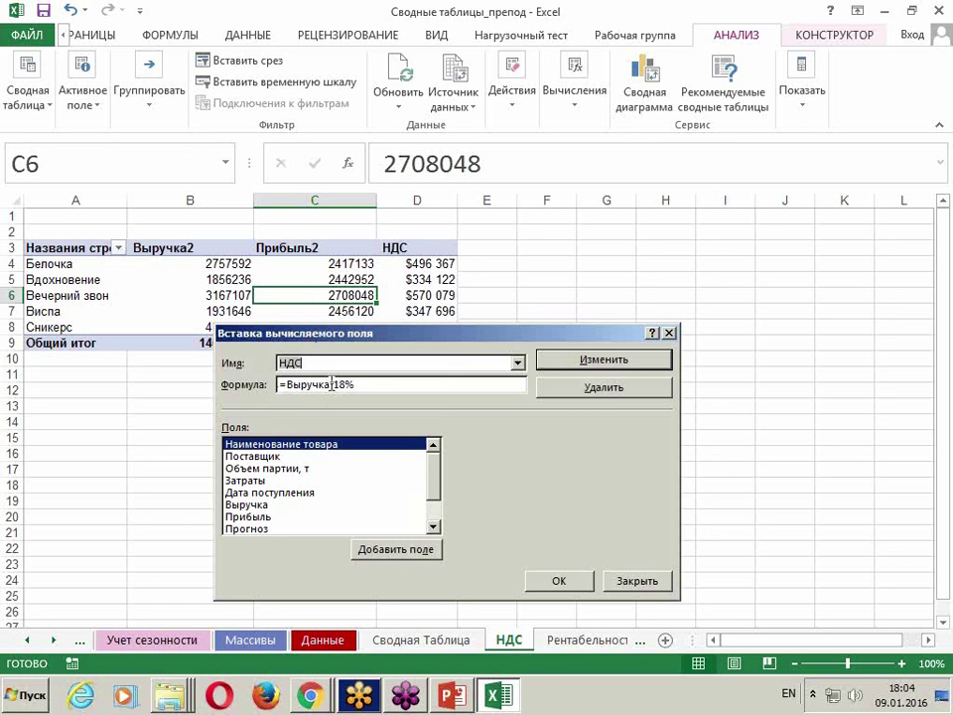
{"action": "left_click", "coordinate": [355, 383]}
{"action": "left_click", "coordinate": [650, 583]}
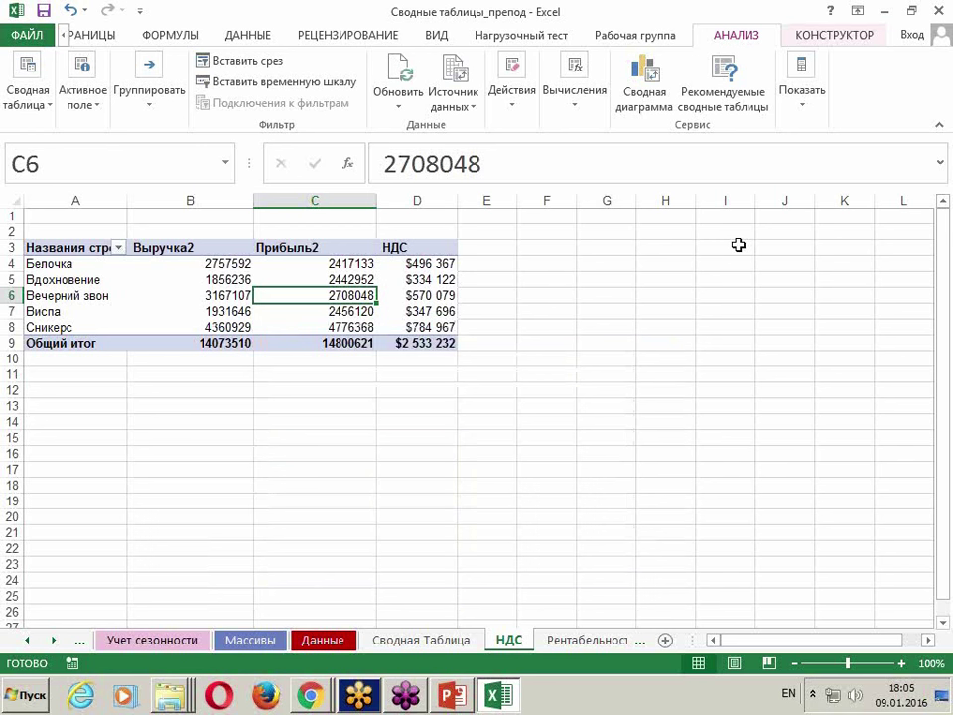
{"action": "left_click", "coordinate": [196, 284]}
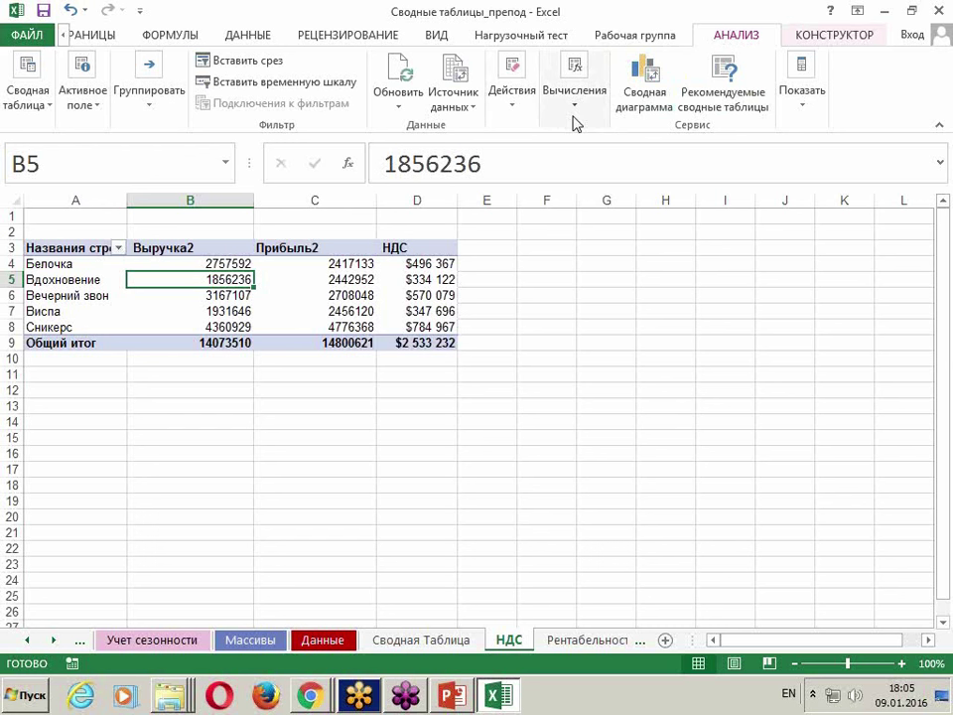
{"action": "left_click", "coordinate": [574, 122]}
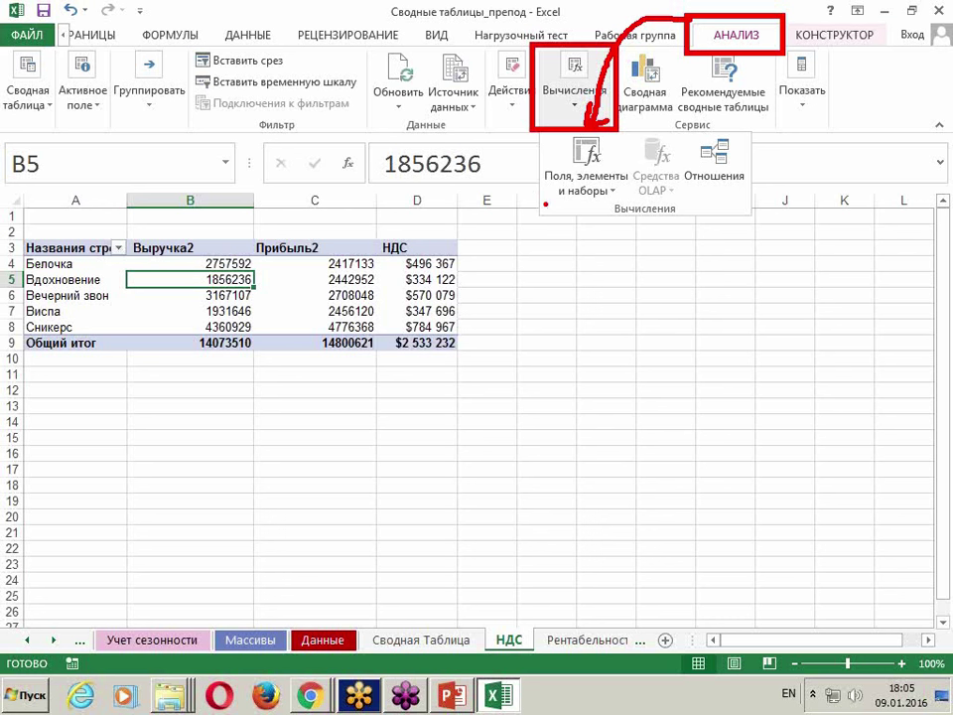
{"action": "left_click_drag", "start_coordinate": [614, 205], "coordinate": [642, 207]}
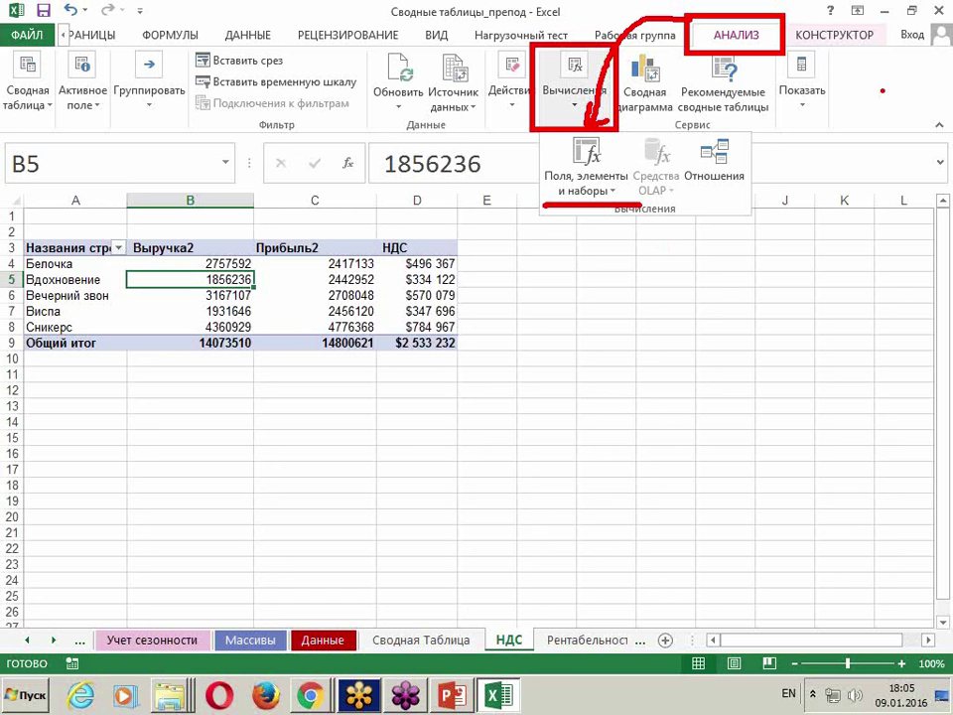
{"action": "key", "text": "Escape"}
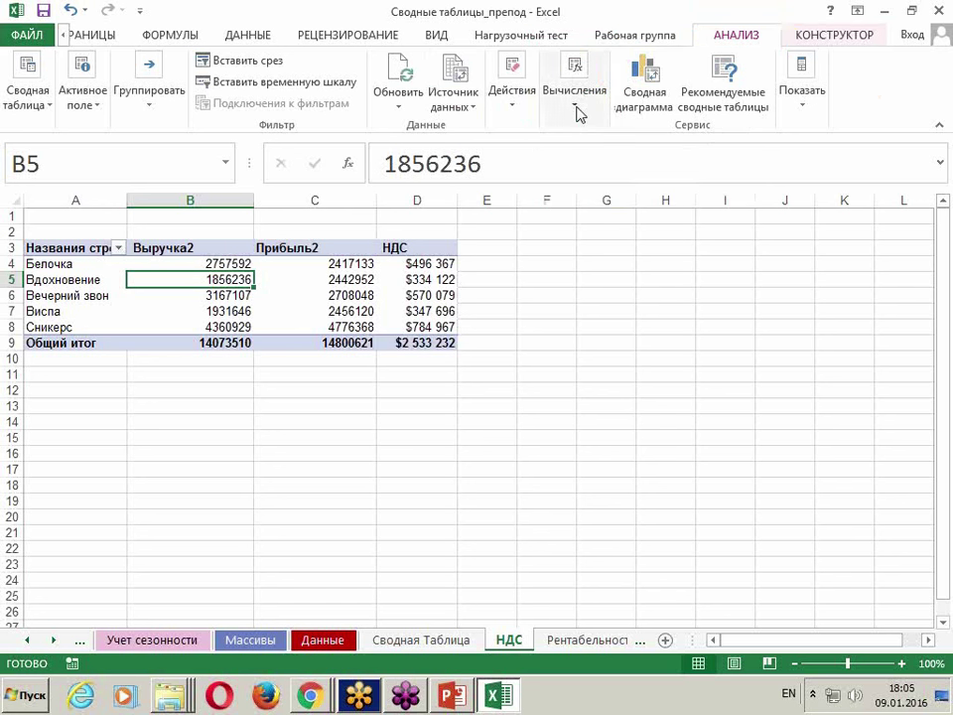
Start a new calculated pivot field and name it ндс2.
{"action": "left_click", "coordinate": [574, 100]}
{"action": "left_click", "coordinate": [608, 162]}
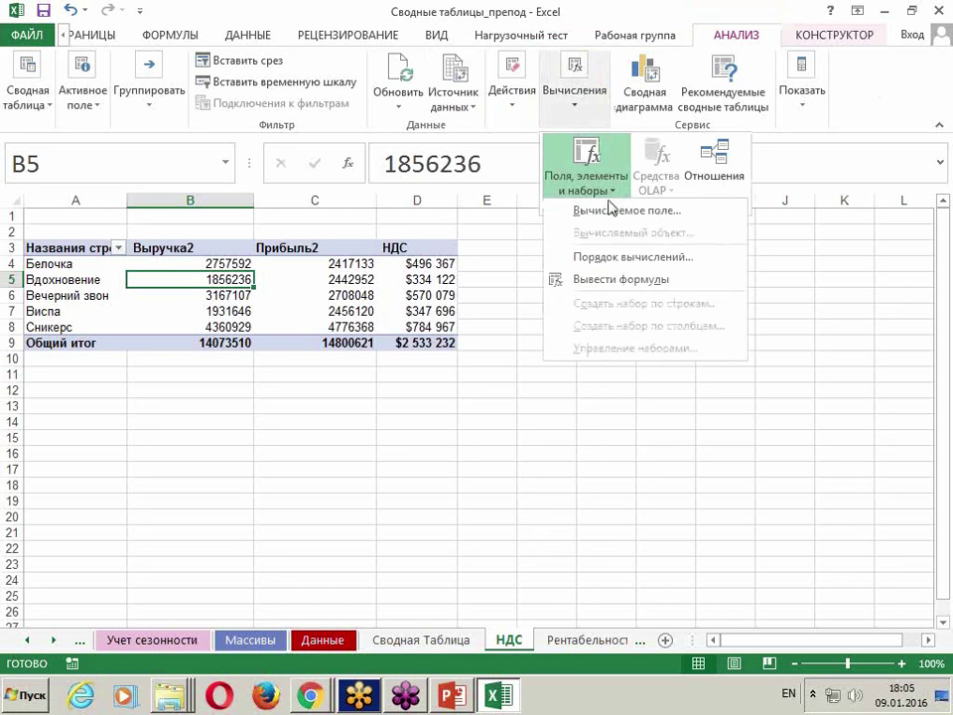
{"action": "left_click", "coordinate": [614, 210]}
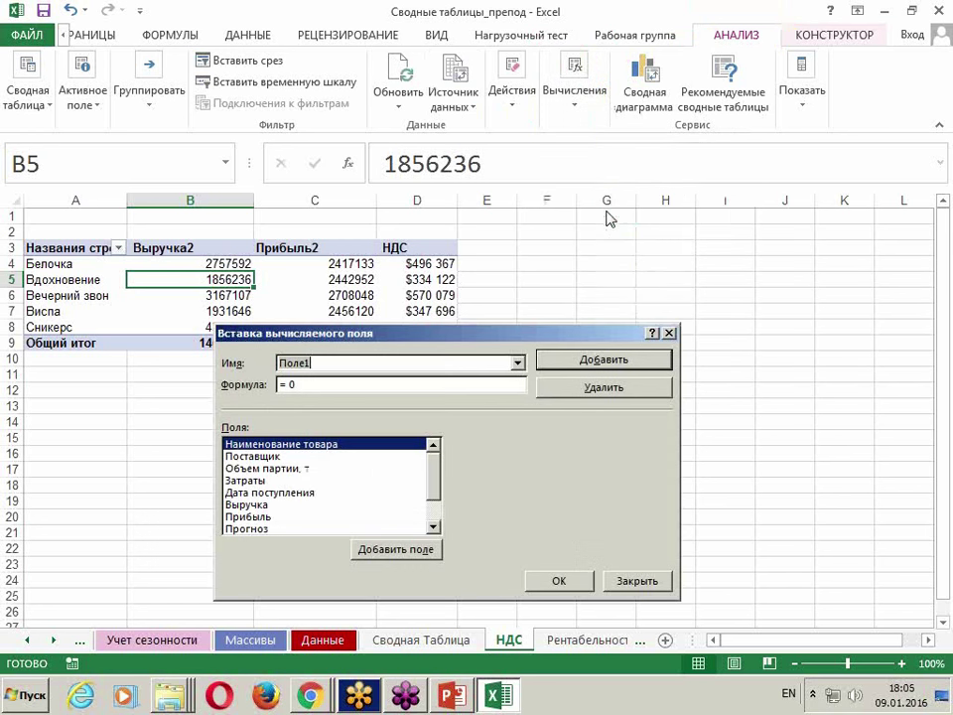
{"action": "left_click_drag", "start_coordinate": [489, 337], "coordinate": [464, 364]}
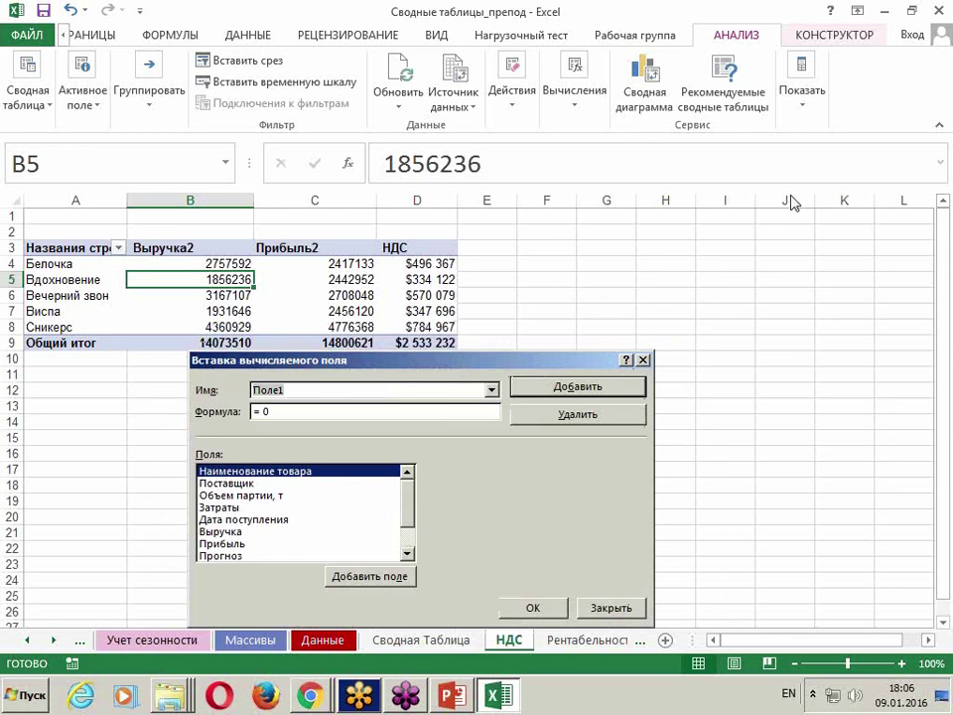
{"action": "type", "text": "д"}
{"action": "key", "text": "BackSpace"}
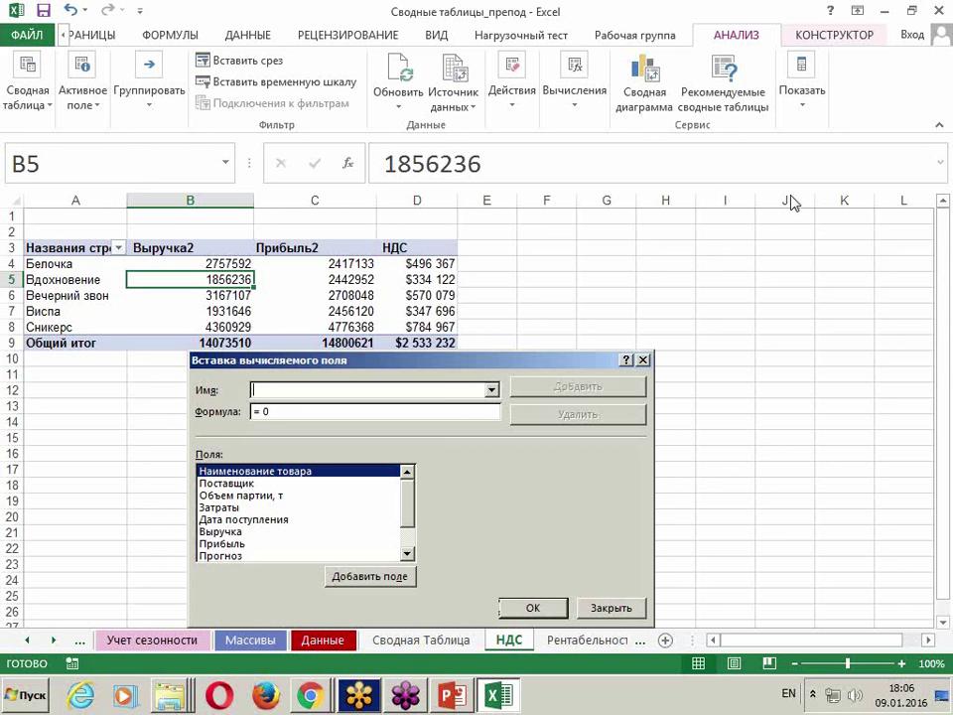
{"action": "key", "text": "alt+shift"}
{"action": "type", "text": "нд"}
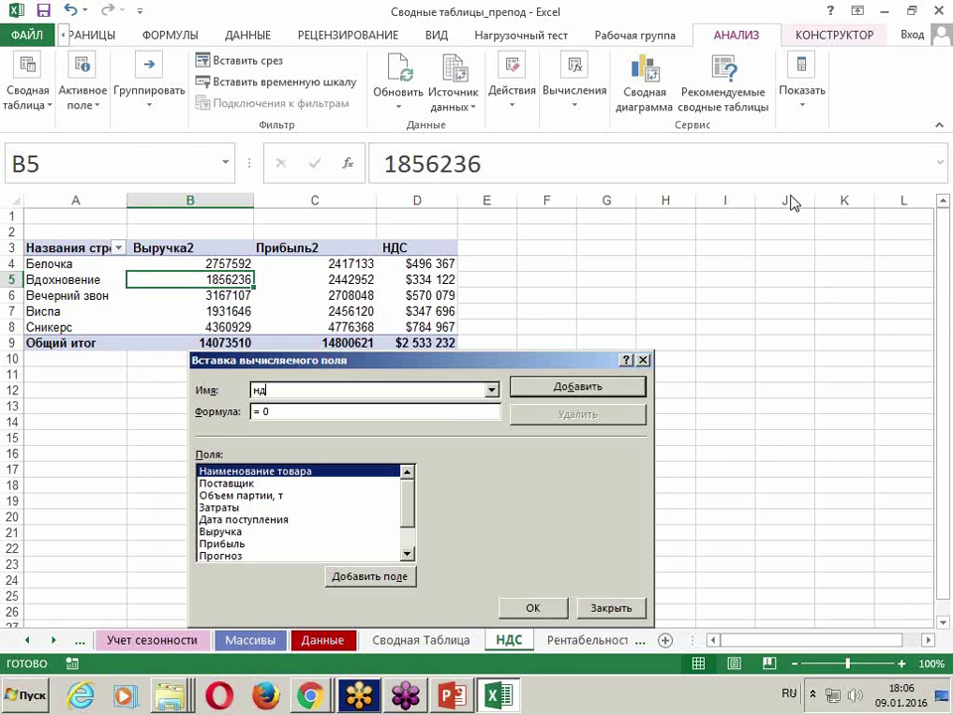
{"action": "type", "text": "с2"}
Set the ндс2 formula to Выручка*18%, add the field and confirm.
{"action": "key", "text": "BackSpace"}
{"action": "left_click_drag", "start_coordinate": [410, 515], "coordinate": [407, 516]}
{"action": "double_click", "coordinate": [228, 533]}
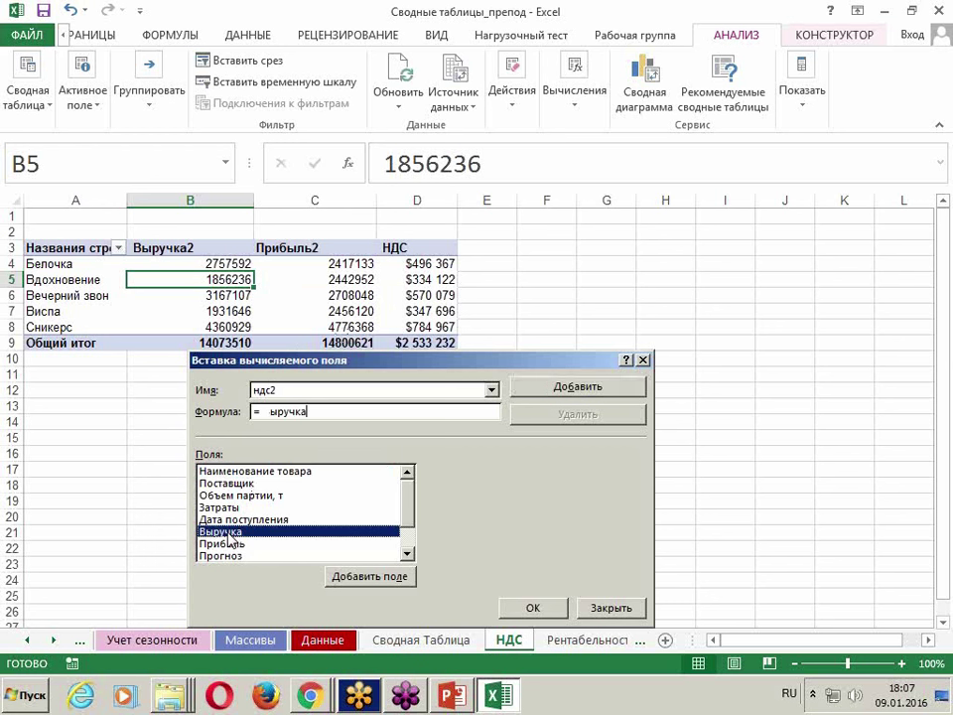
{"action": "type", "text": "*"}
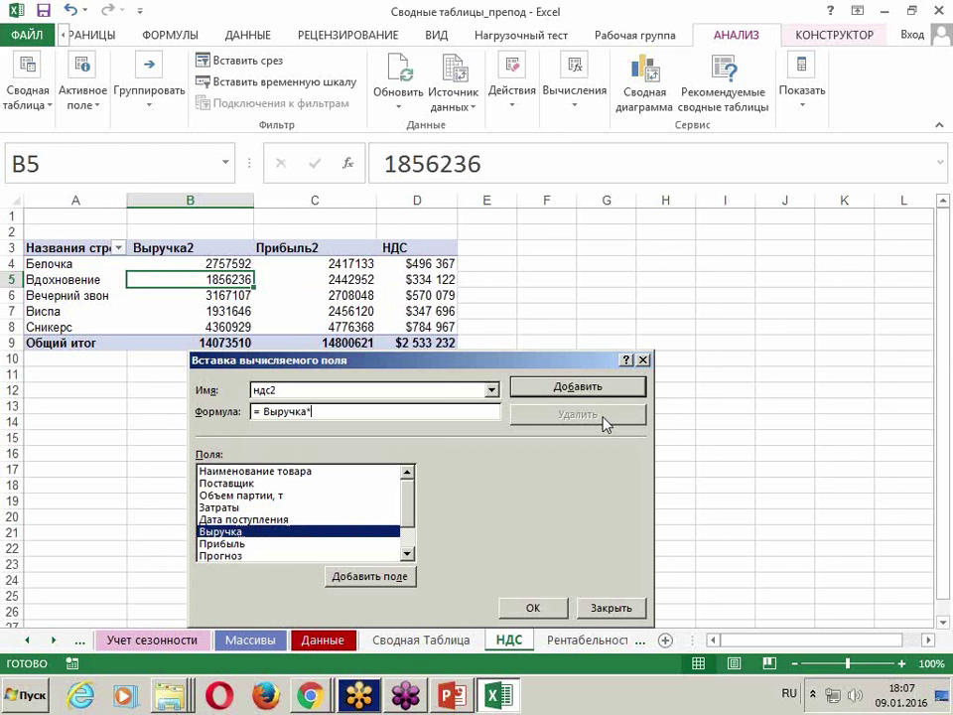
{"action": "type", "text": "18"}
{"action": "type", "text": "%"}
{"action": "left_click", "coordinate": [261, 389]}
{"action": "left_click", "coordinate": [526, 385]}
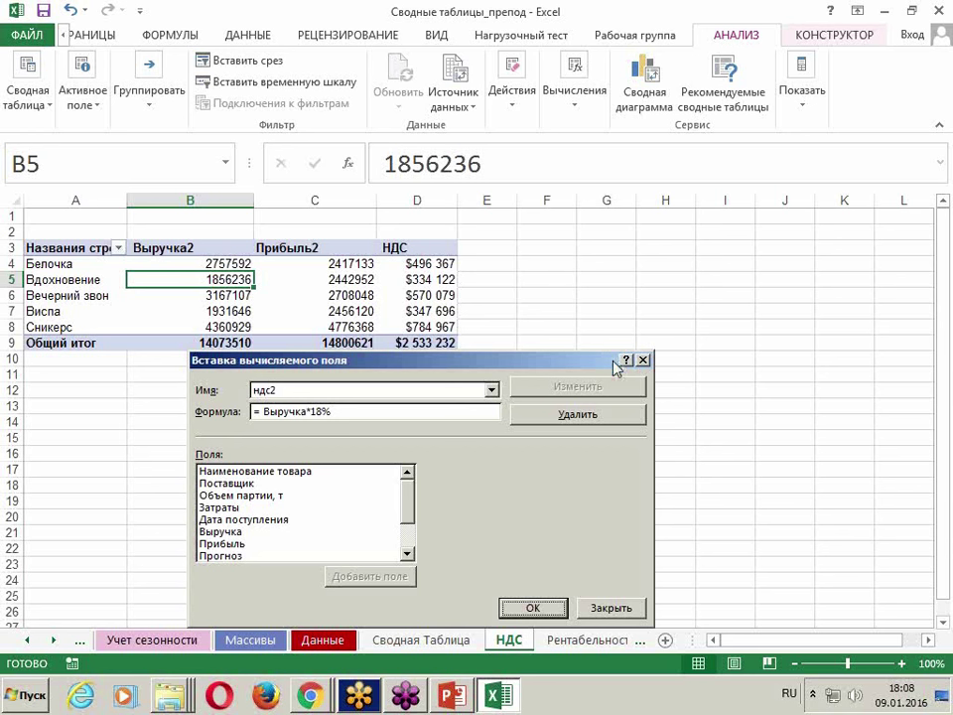
{"action": "left_click", "coordinate": [514, 612]}
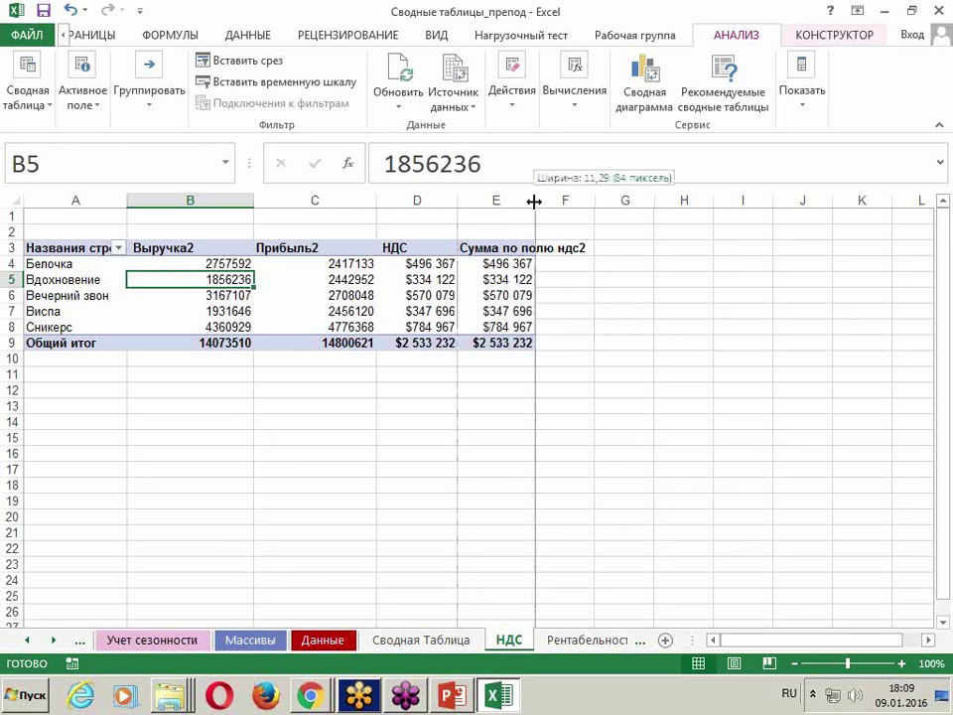
Widen column E slightly so the ндс2 values and total show in full.
{"action": "left_click_drag", "start_coordinate": [534, 201], "coordinate": [537, 201]}
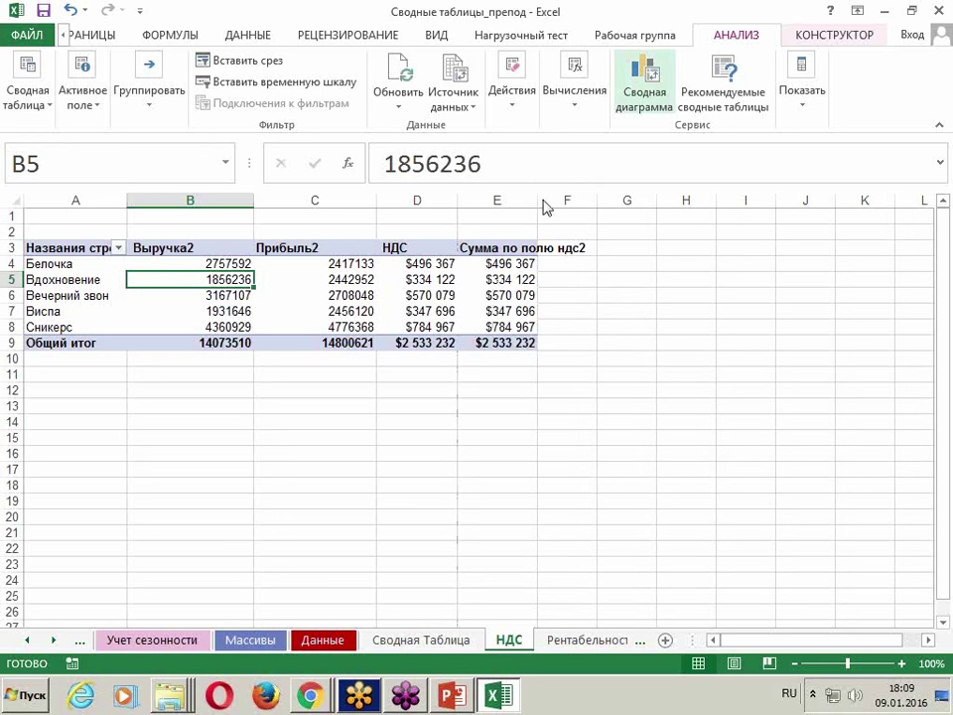
Show the pivot field list from the ндс2 values and select the ндс2 column header.
{"action": "right_click", "coordinate": [480, 270]}
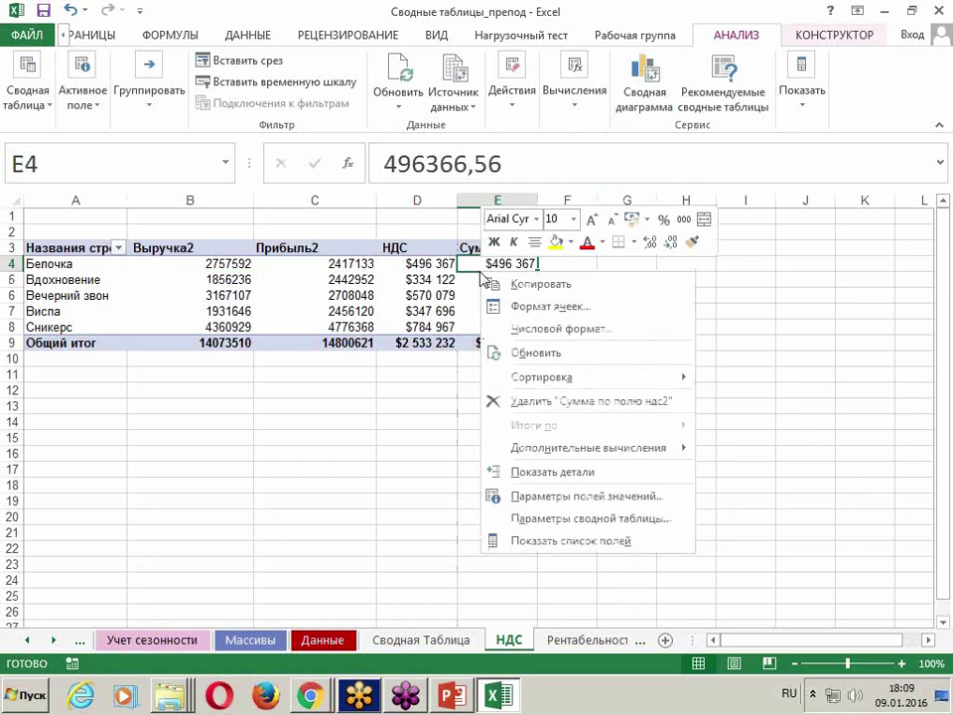
{"action": "left_click", "coordinate": [534, 545]}
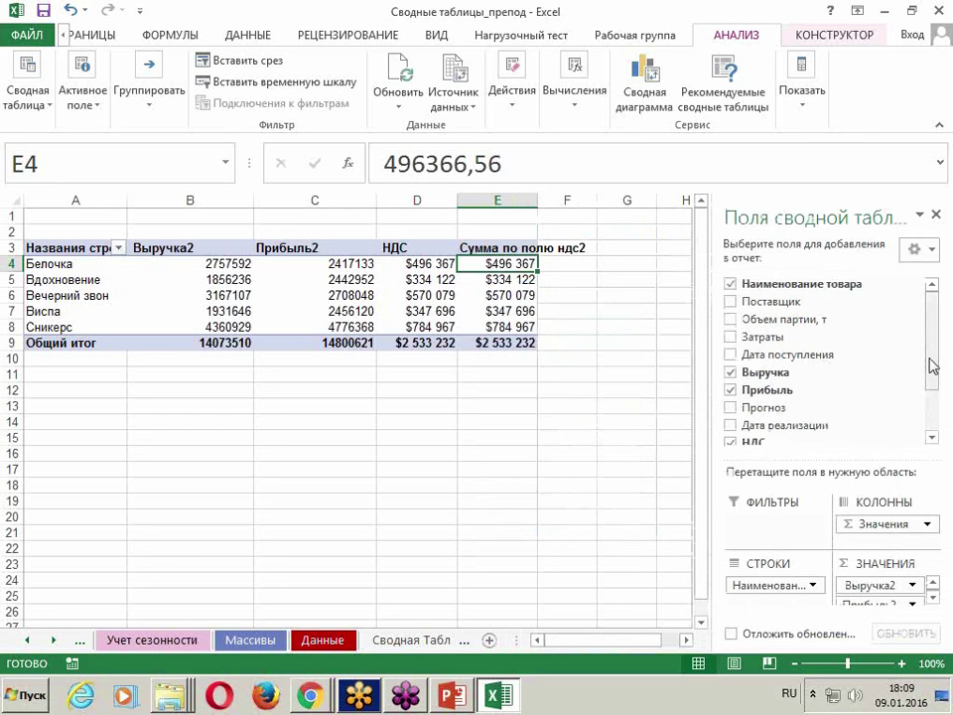
{"action": "left_click_drag", "start_coordinate": [933, 367], "coordinate": [933, 417]}
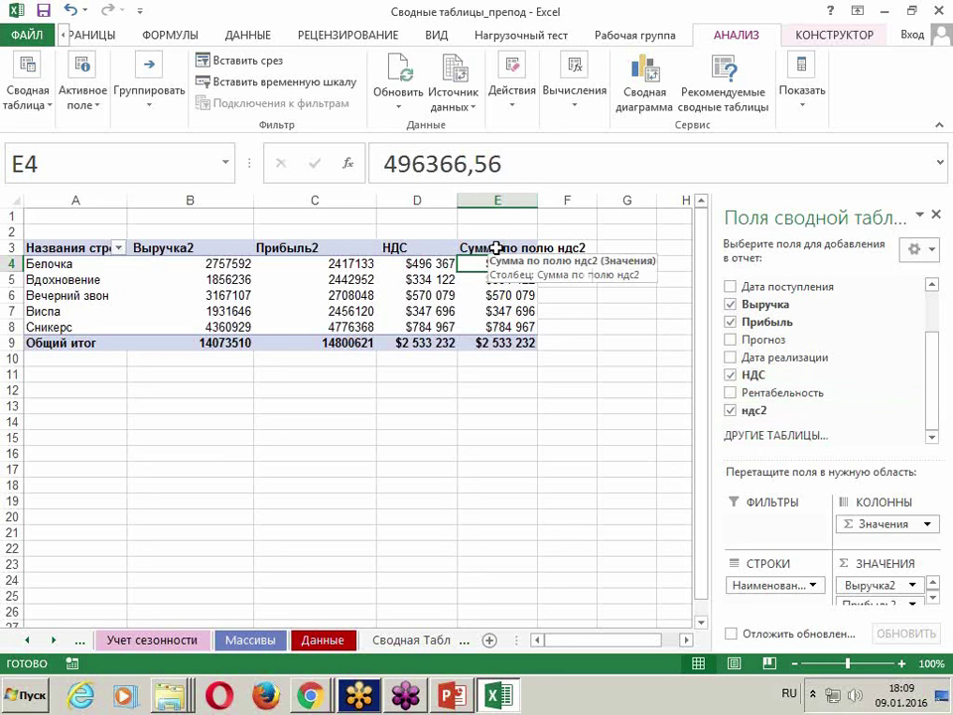
{"action": "left_click", "coordinate": [496, 250]}
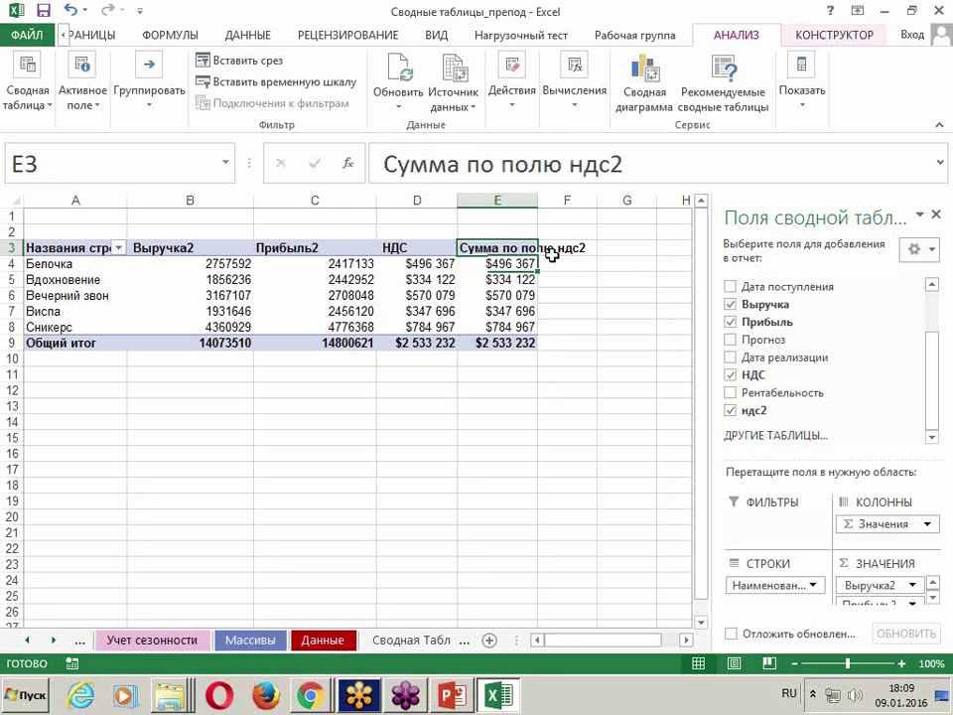
{"action": "left_click", "coordinate": [935, 214]}
Reopen the field list, reselect the ндс2 header and highlight its 'Сумма по полю' prefix.
{"action": "left_click", "coordinate": [432, 279]}
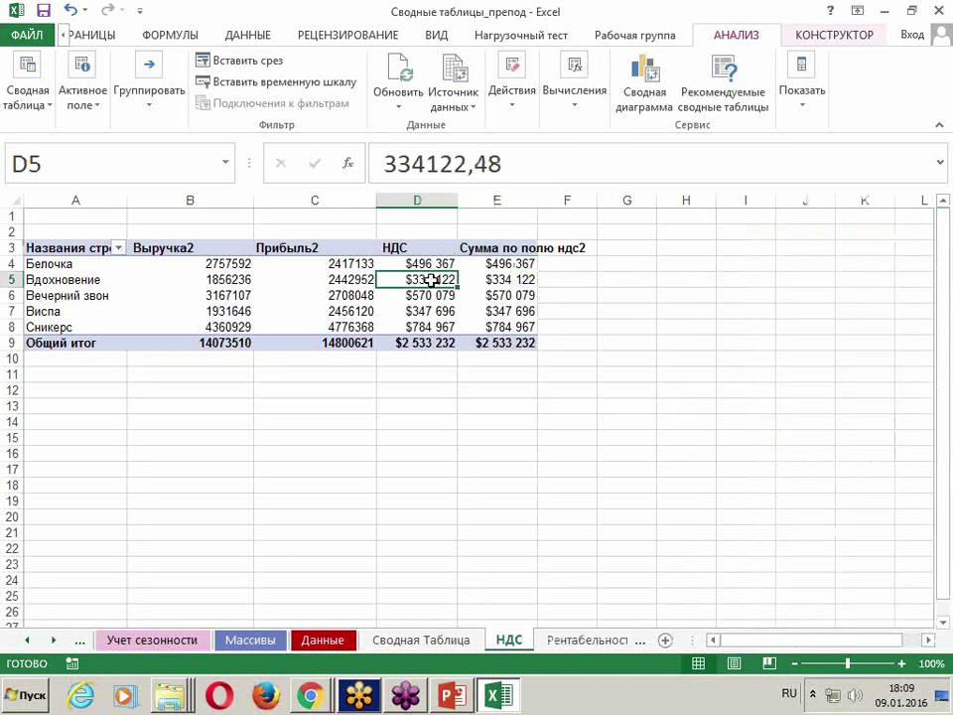
{"action": "right_click", "coordinate": [432, 279]}
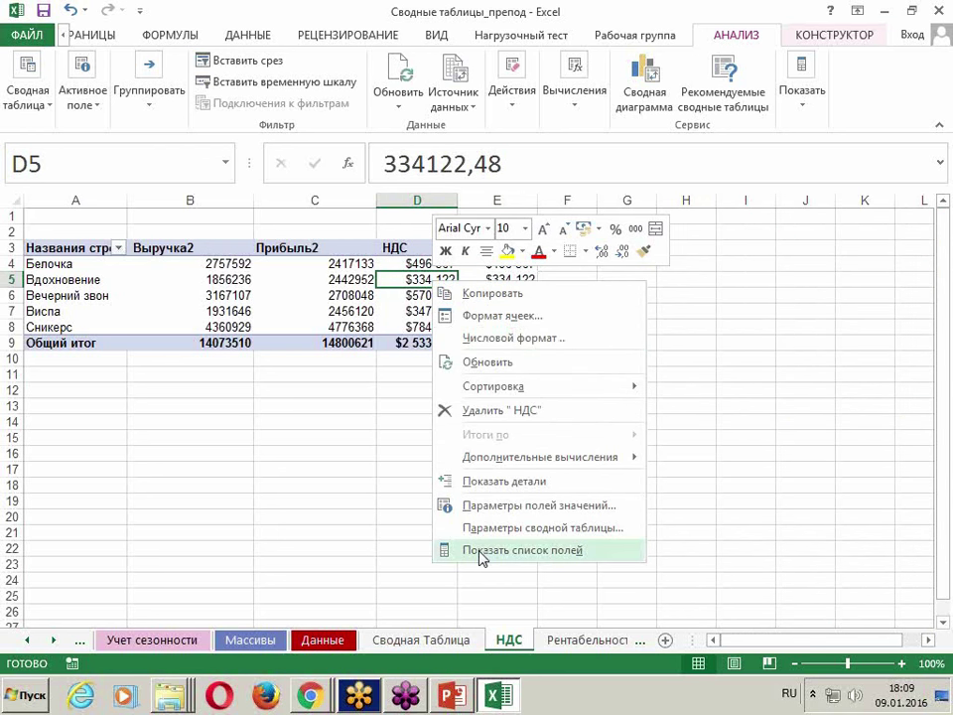
{"action": "left_click", "coordinate": [486, 549]}
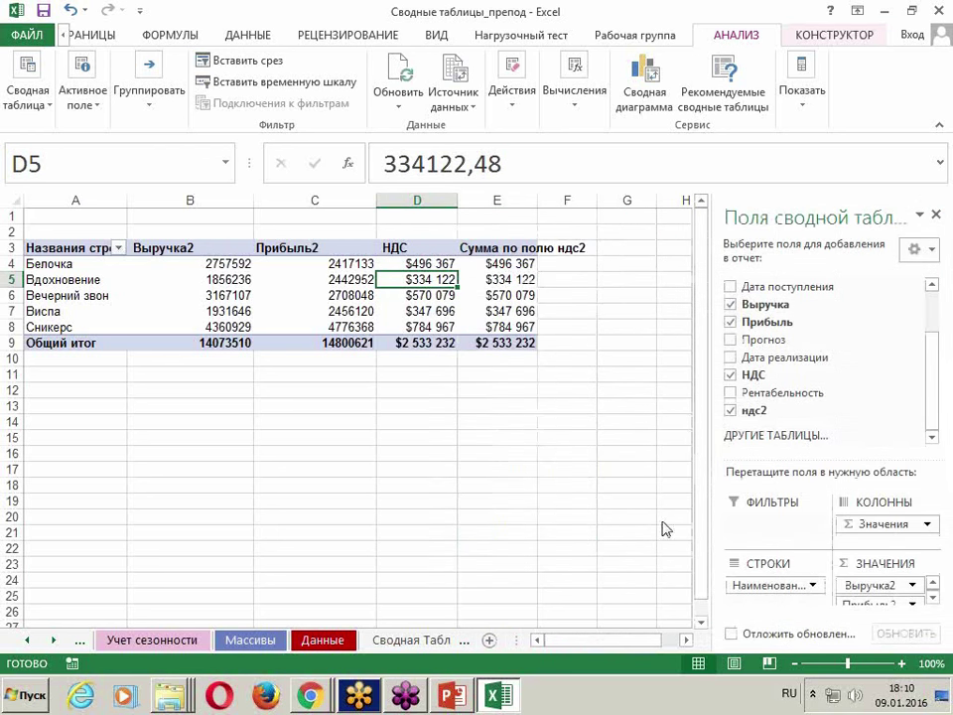
{"action": "mouse_move", "coordinate": [931, 375]}
{"action": "left_mouse_down"}
{"action": "mouse_move", "coordinate": [938, 323]}
{"action": "mouse_move", "coordinate": [939, 399]}
{"action": "left_mouse_up"}
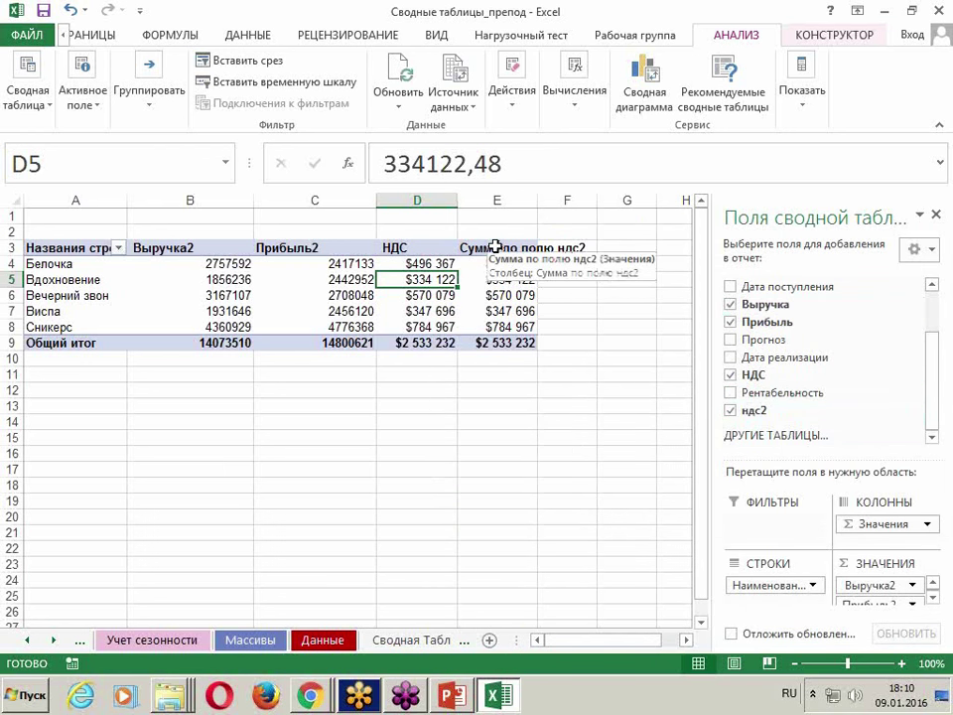
{"action": "left_click", "coordinate": [497, 247]}
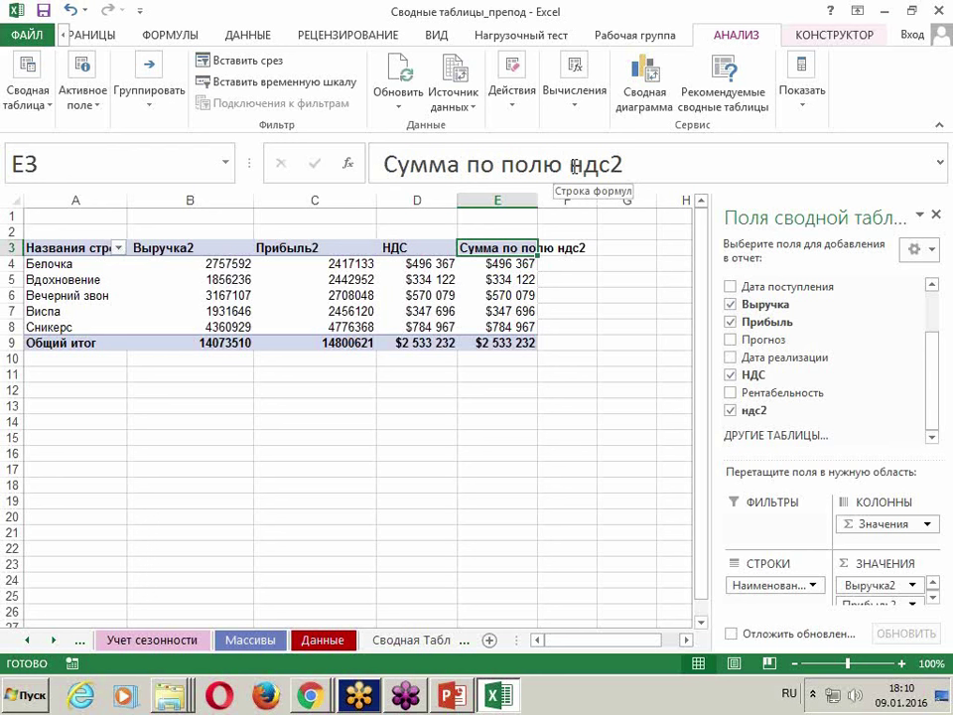
{"action": "left_click_drag", "start_coordinate": [575, 165], "coordinate": [340, 157]}
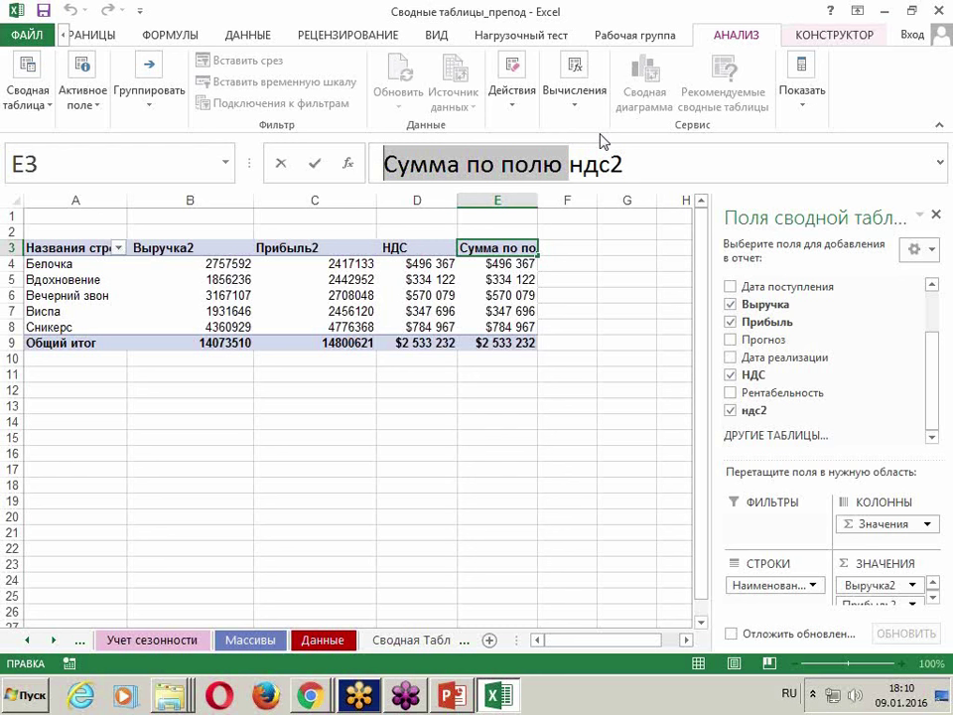
Rename the ндс2 column header to НДС2 and dismiss the duplicate field name warning.
{"action": "key", "text": "Delete"}
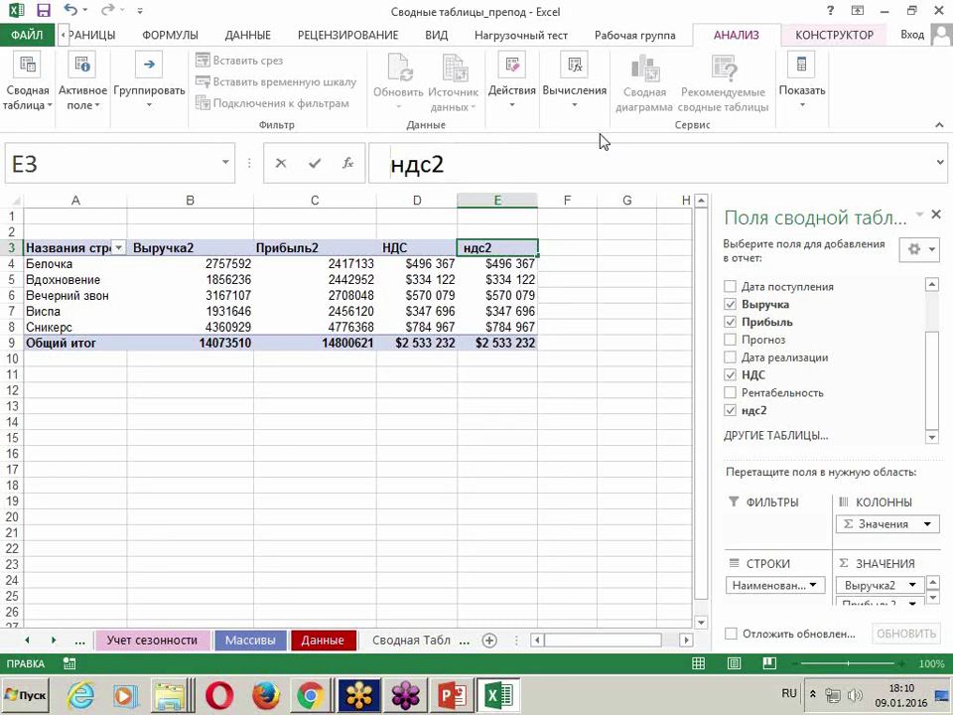
{"action": "double_click", "coordinate": [447, 162]}
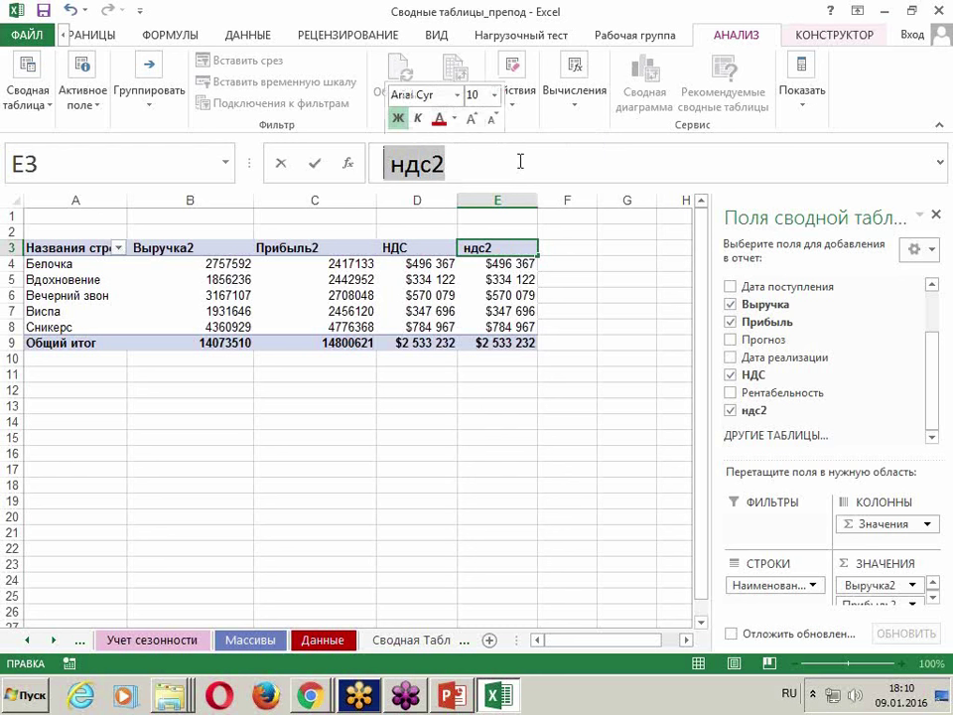
{"action": "type", "text": "Н"}
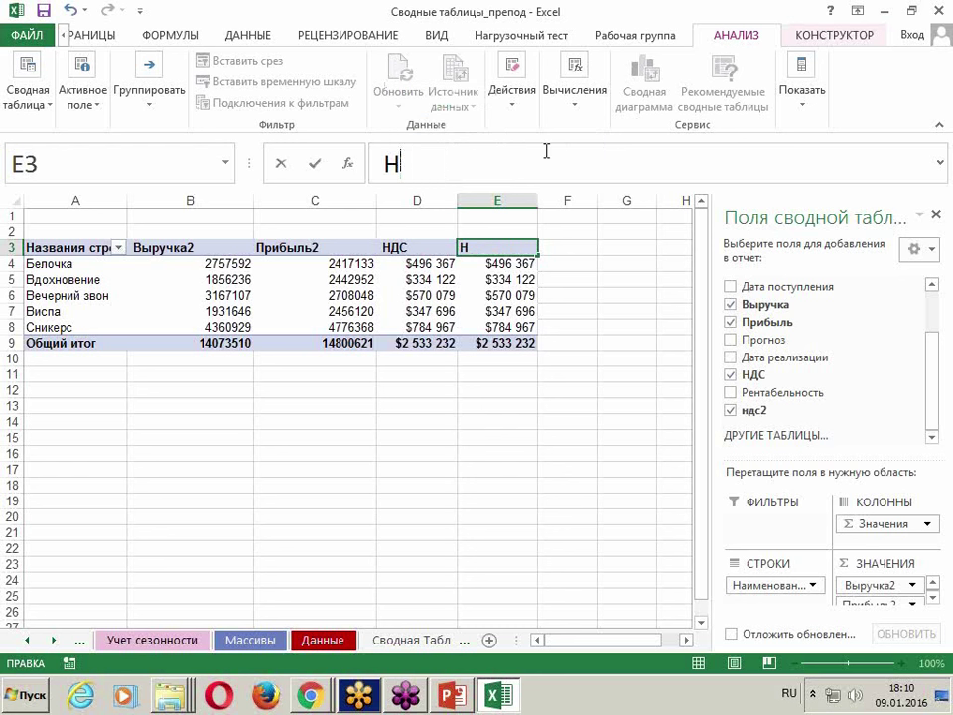
{"action": "type", "text": "ДС"}
{"action": "type", "text": "2"}
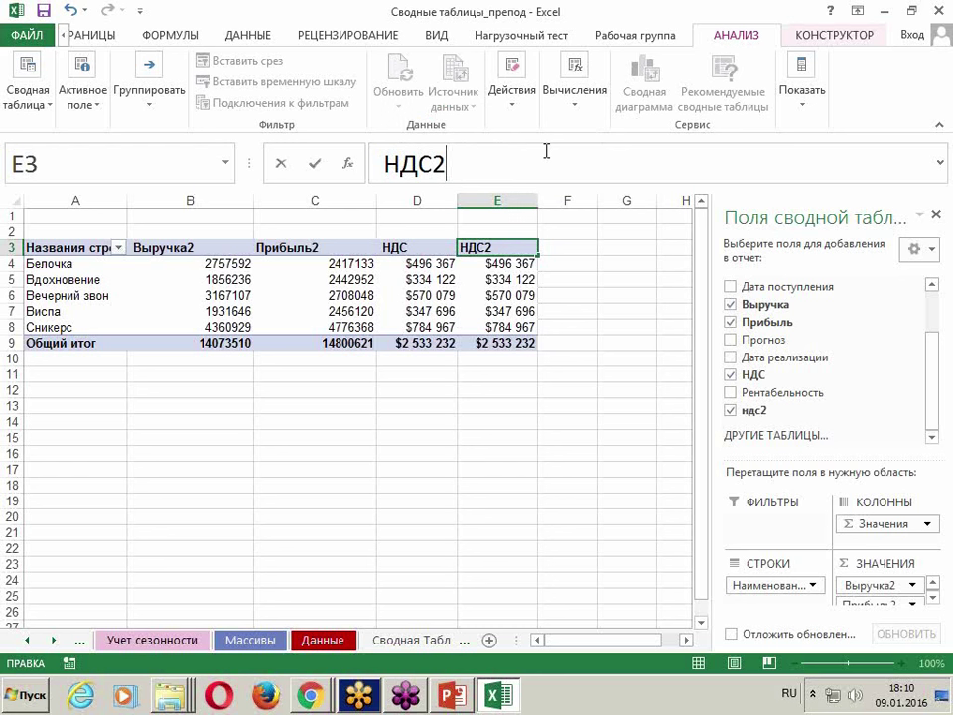
{"action": "key", "text": "Return"}
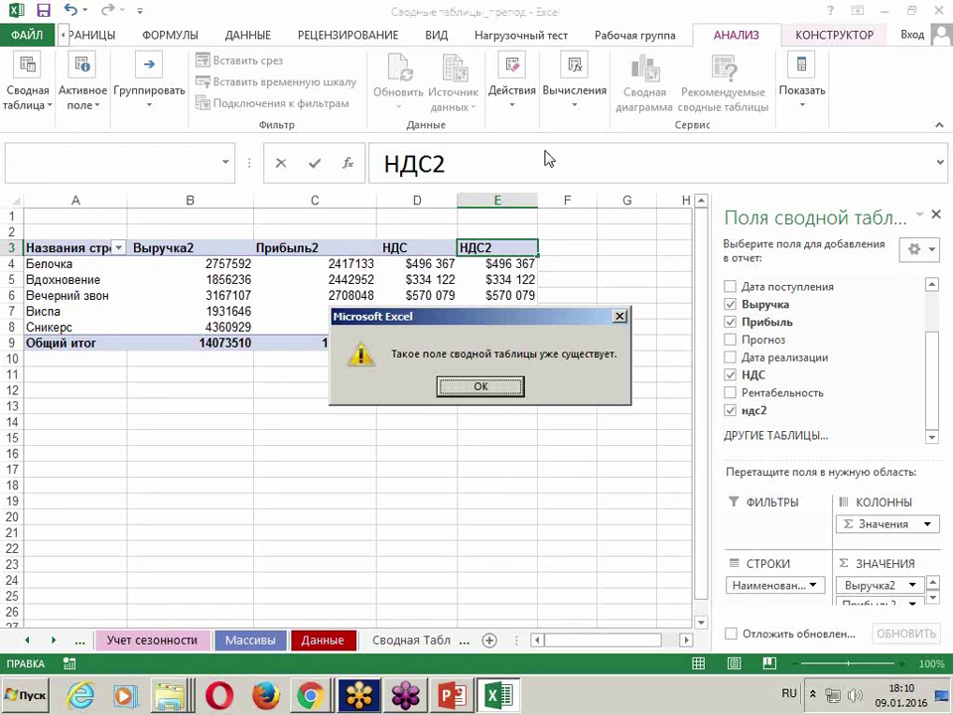
{"action": "left_click", "coordinate": [459, 388]}
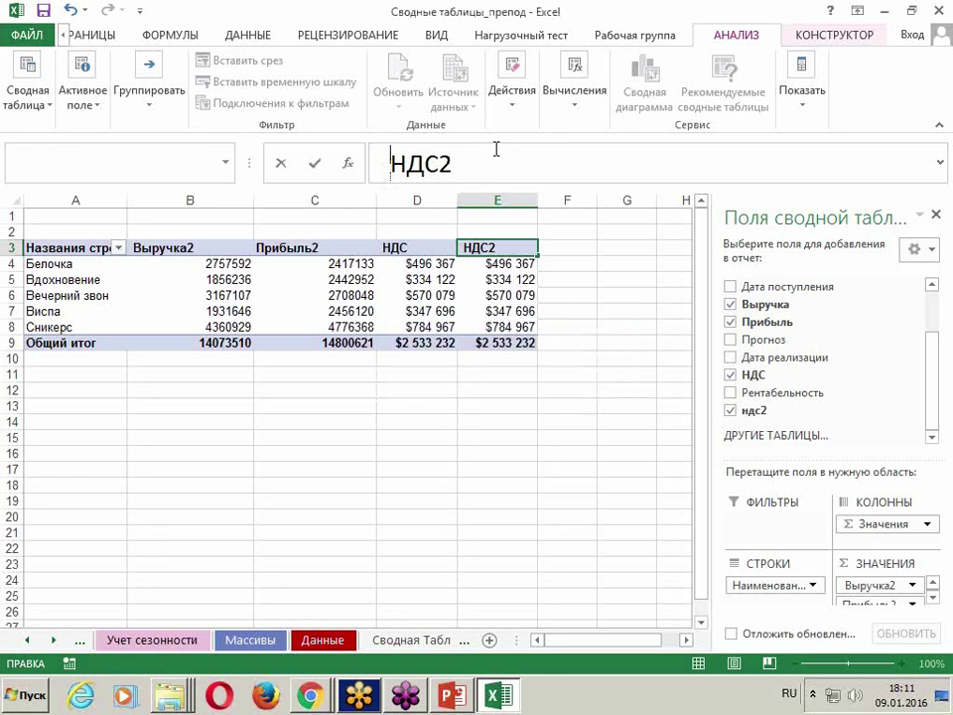
Finish editing the header, then uncheck and recheck ндс2 in the field list.
{"action": "left_click", "coordinate": [481, 248]}
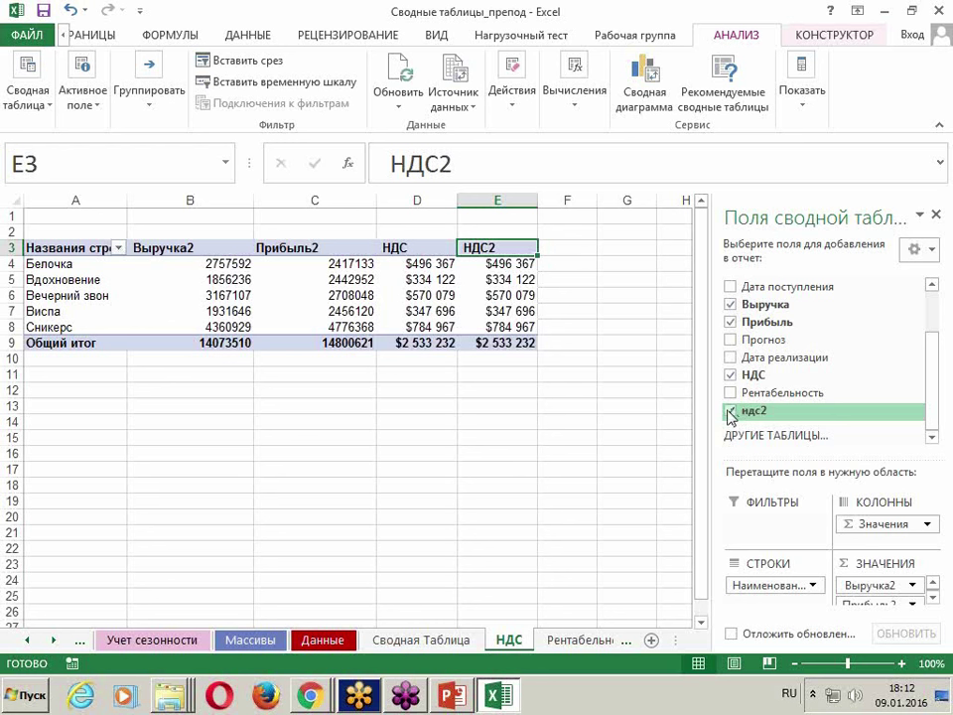
{"action": "left_click", "coordinate": [731, 411]}
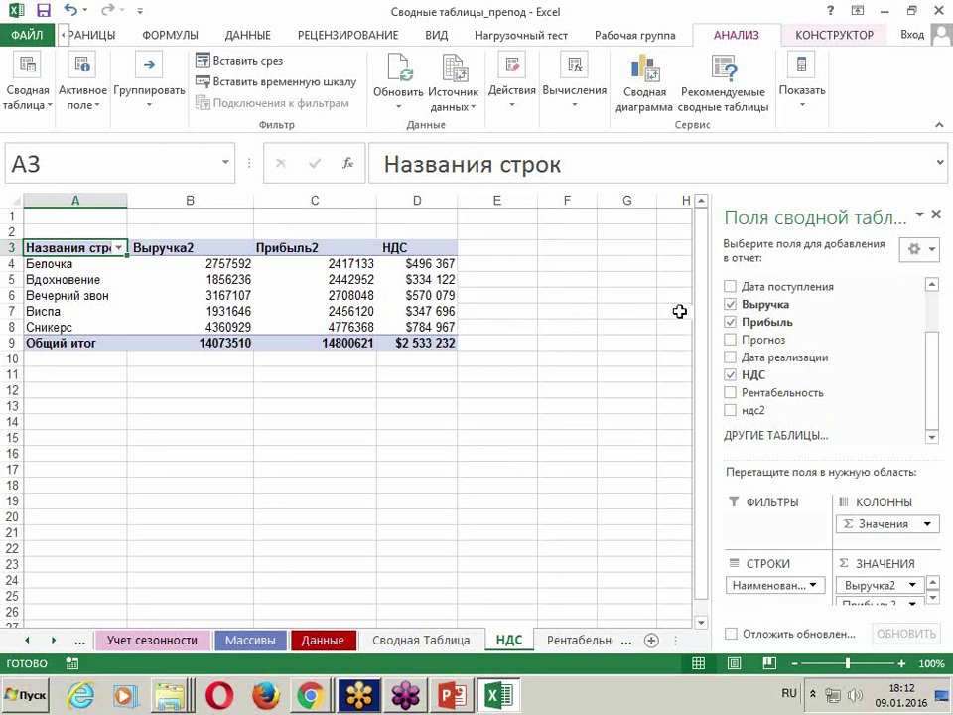
{"action": "left_click", "coordinate": [732, 411]}
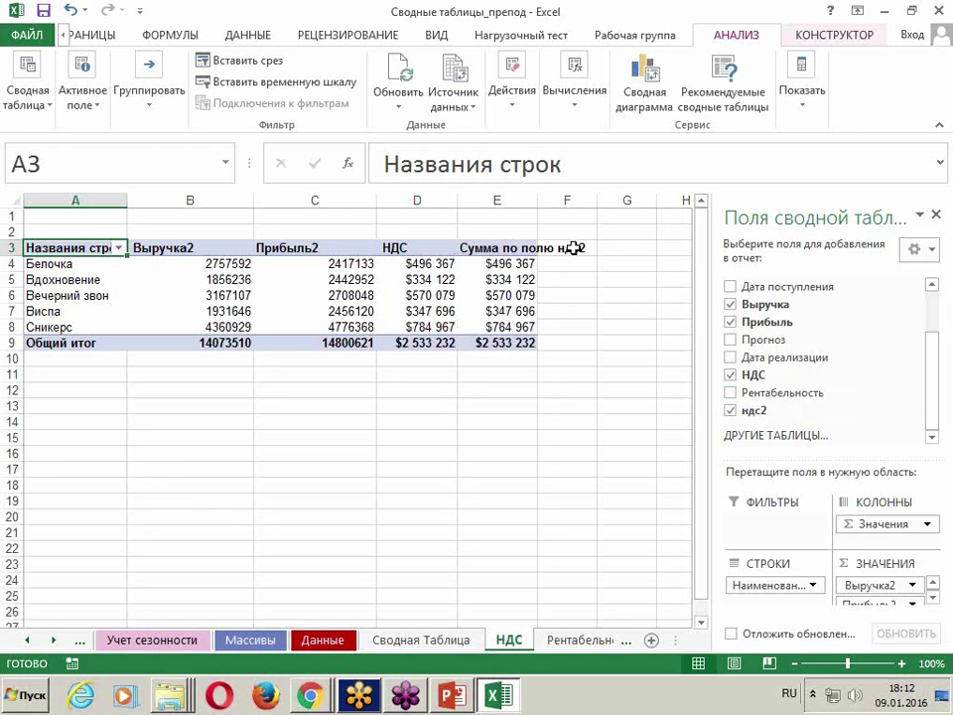
Replace the 'Сумма по полю ндс2' header in E3 with НДС2.
{"action": "left_click", "coordinate": [515, 249]}
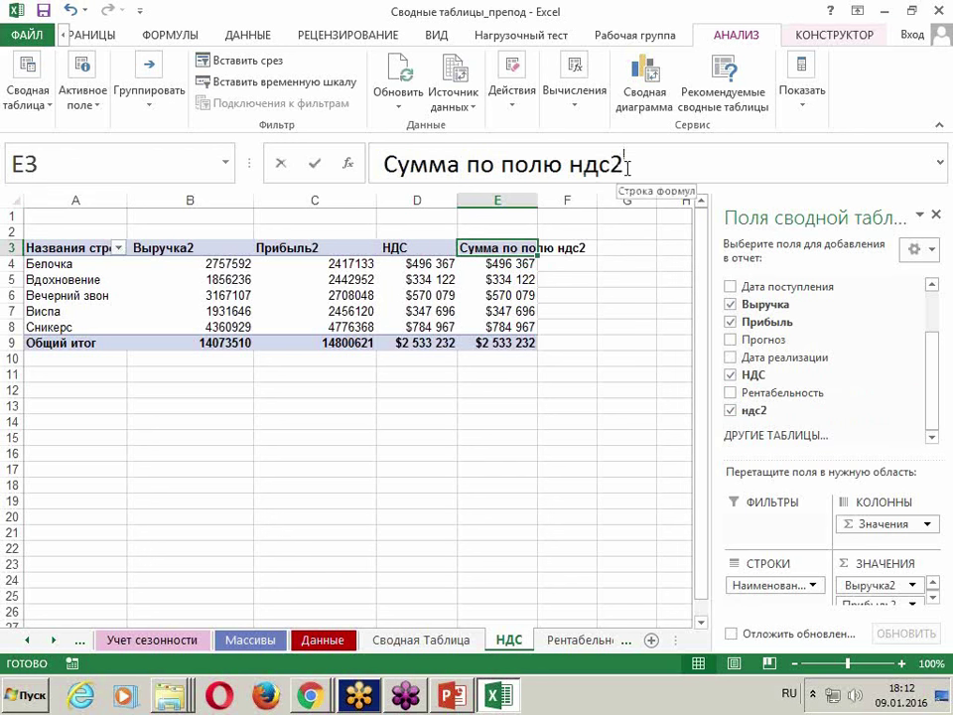
{"action": "left_click_drag", "start_coordinate": [625, 167], "coordinate": [373, 165]}
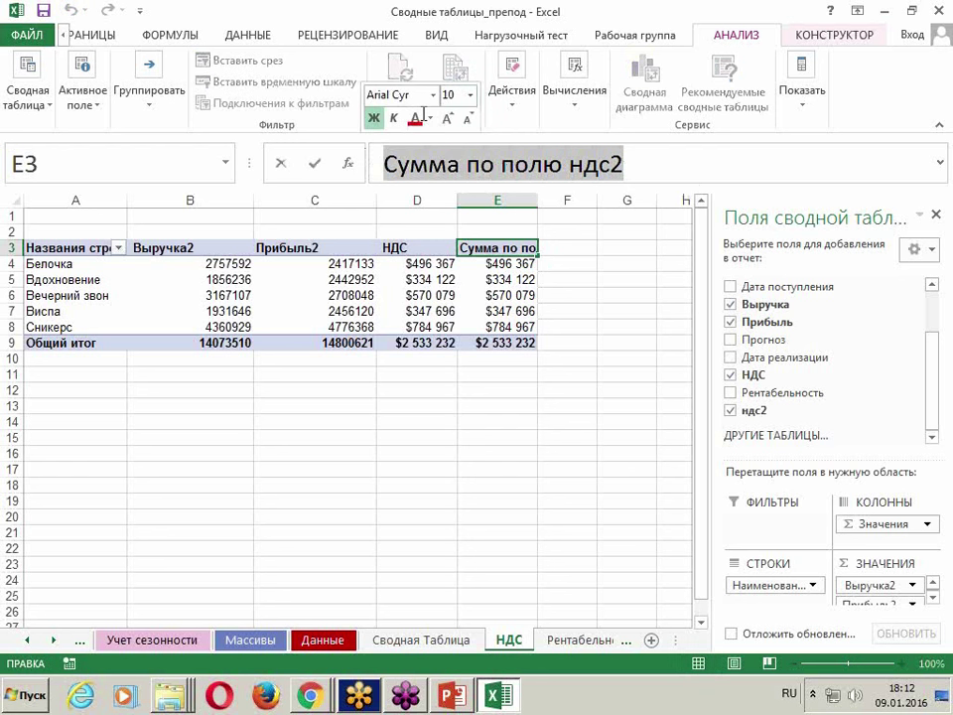
{"action": "key", "text": "BackSpace"}
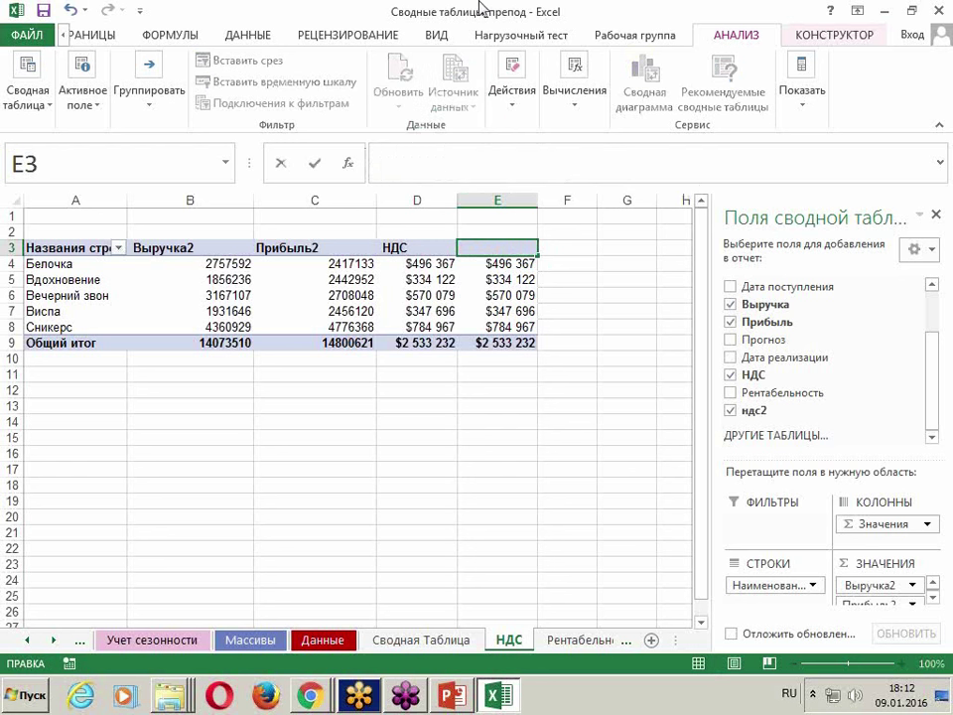
{"action": "type", "text": "НДС2"}
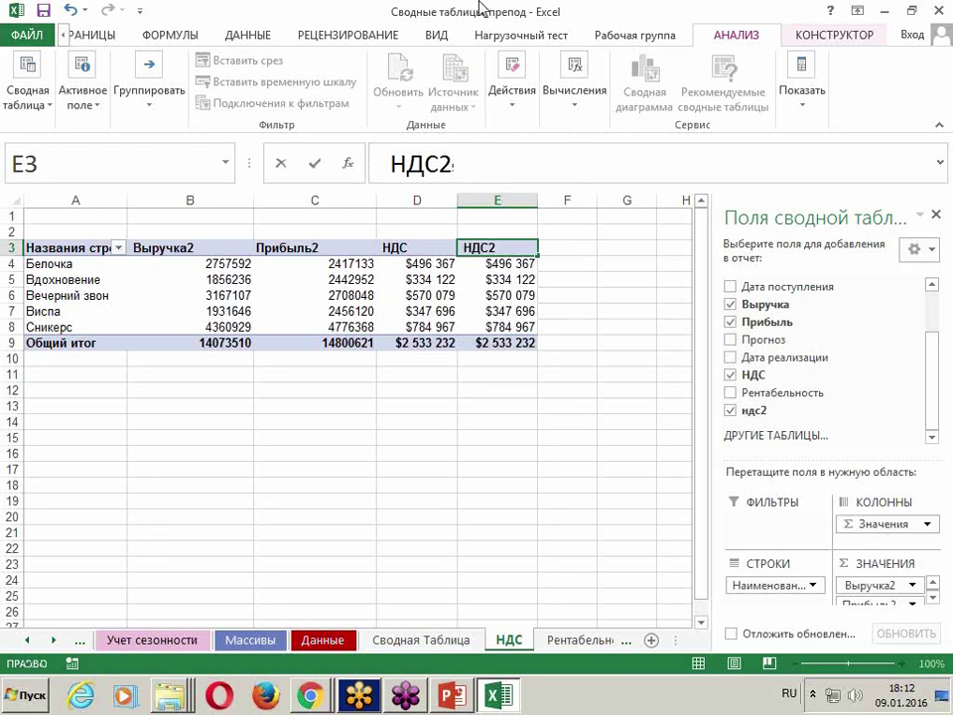
{"action": "key", "text": "Return"}
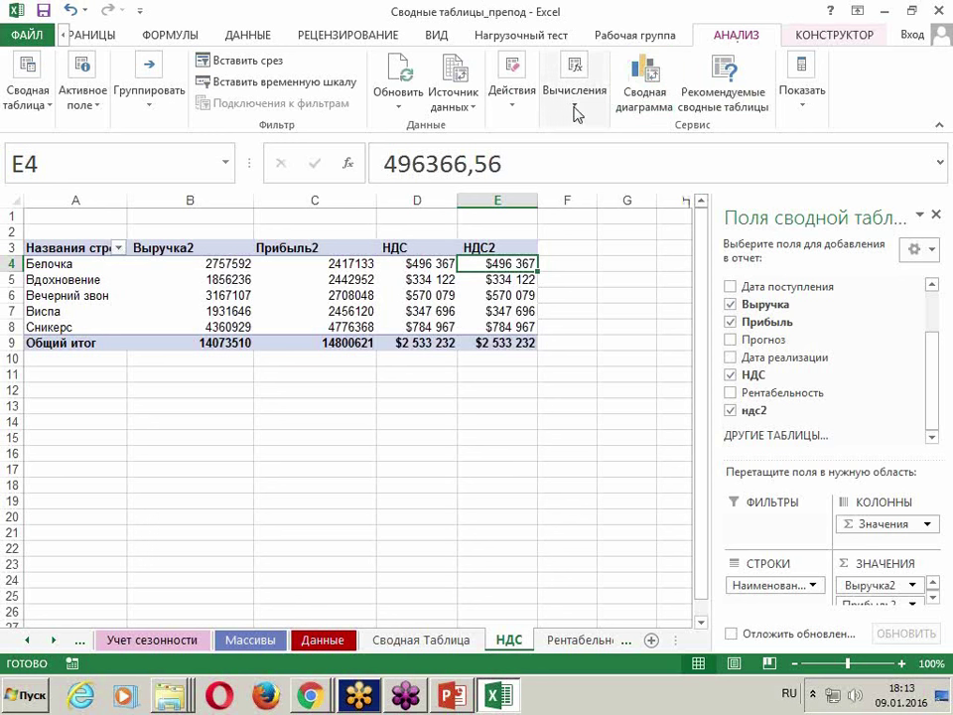
Change the ндс2 calculated field formula from Выручка*18% to Выручка*10% and apply it.
{"action": "left_click", "coordinate": [574, 107]}
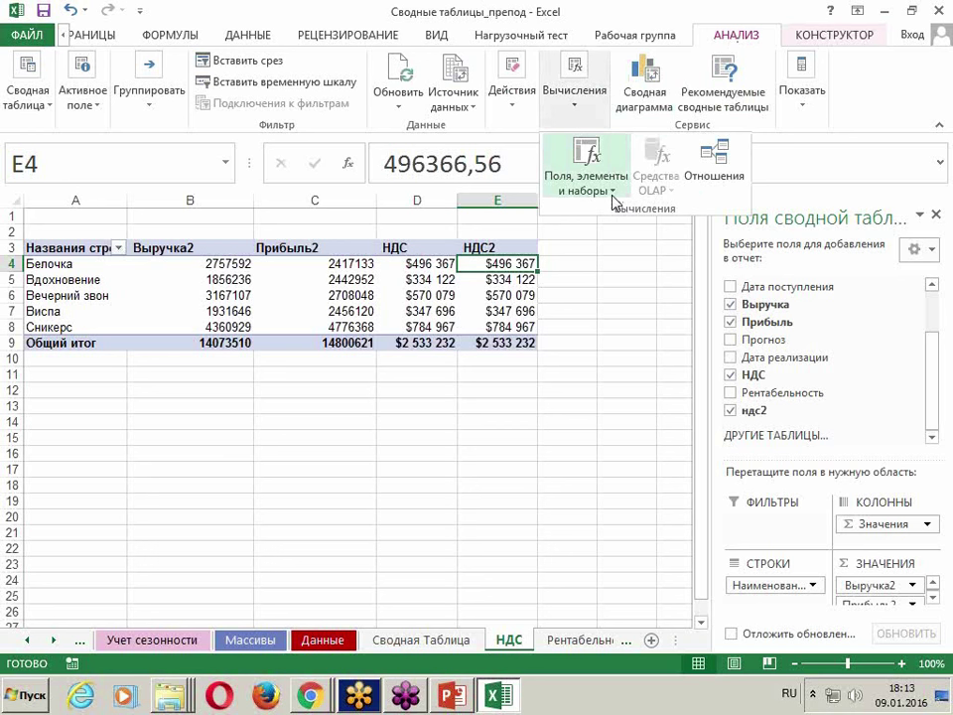
{"action": "left_click", "coordinate": [612, 191]}
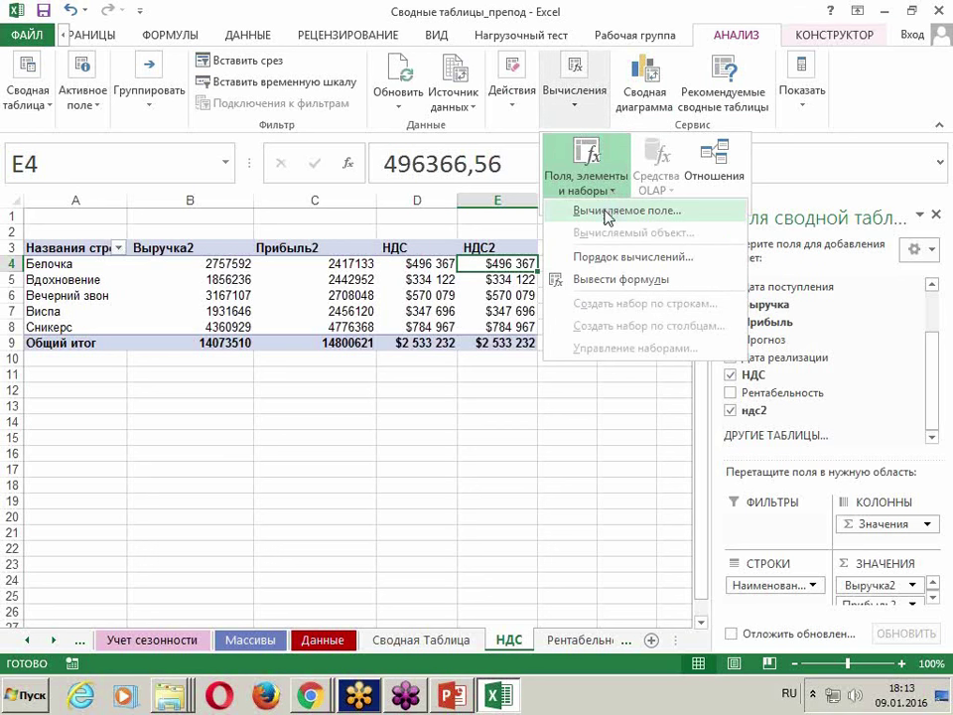
{"action": "left_click", "coordinate": [608, 212]}
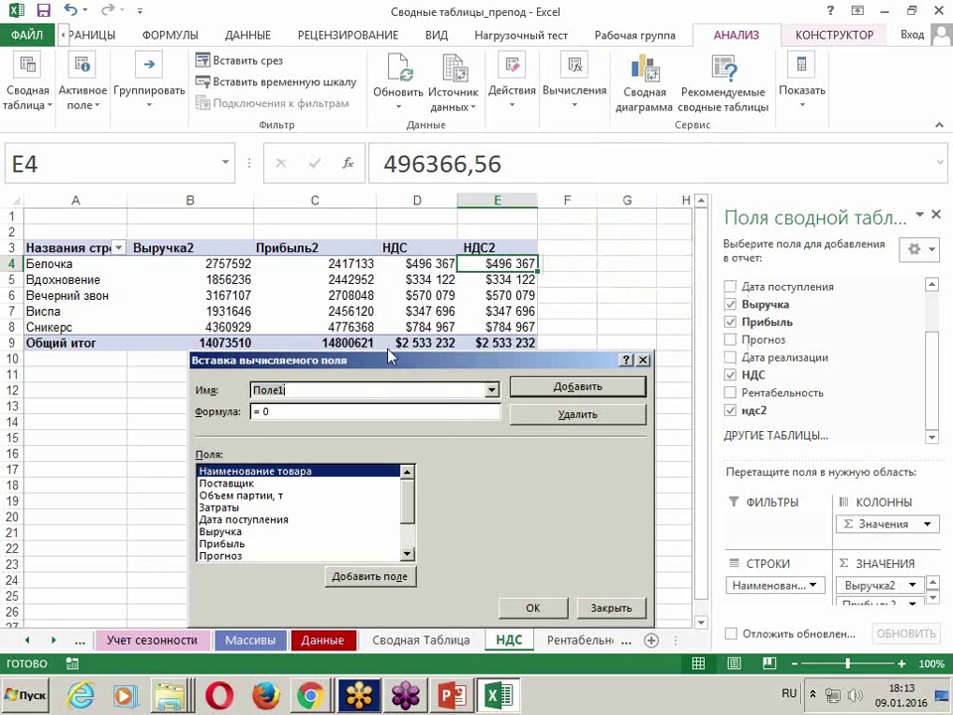
{"action": "left_click_drag", "start_coordinate": [390, 358], "coordinate": [373, 313]}
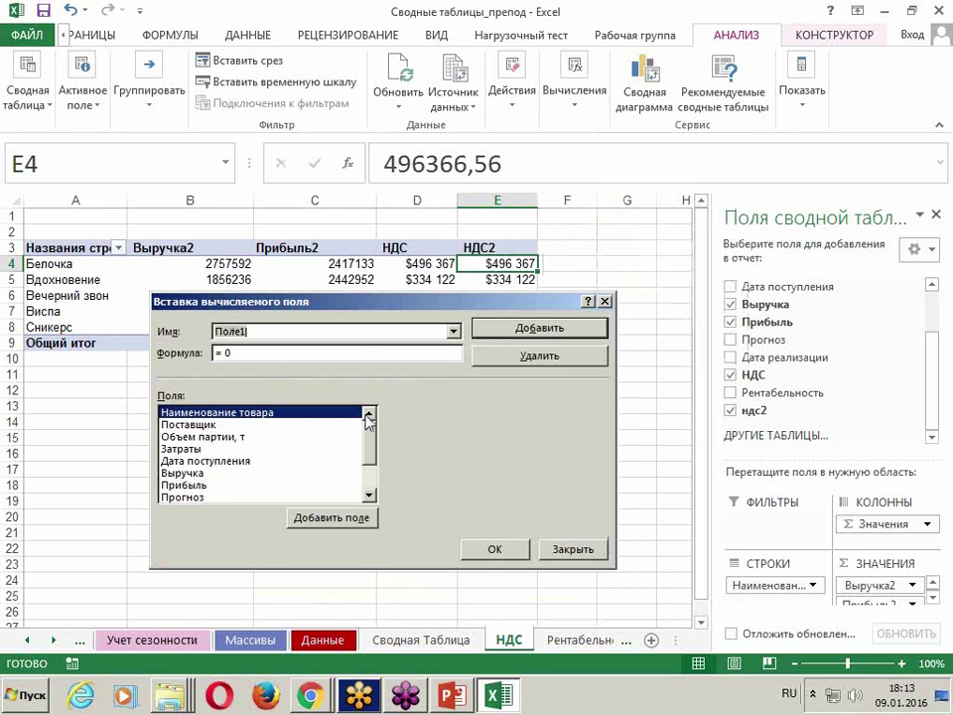
{"action": "left_click", "coordinate": [454, 332]}
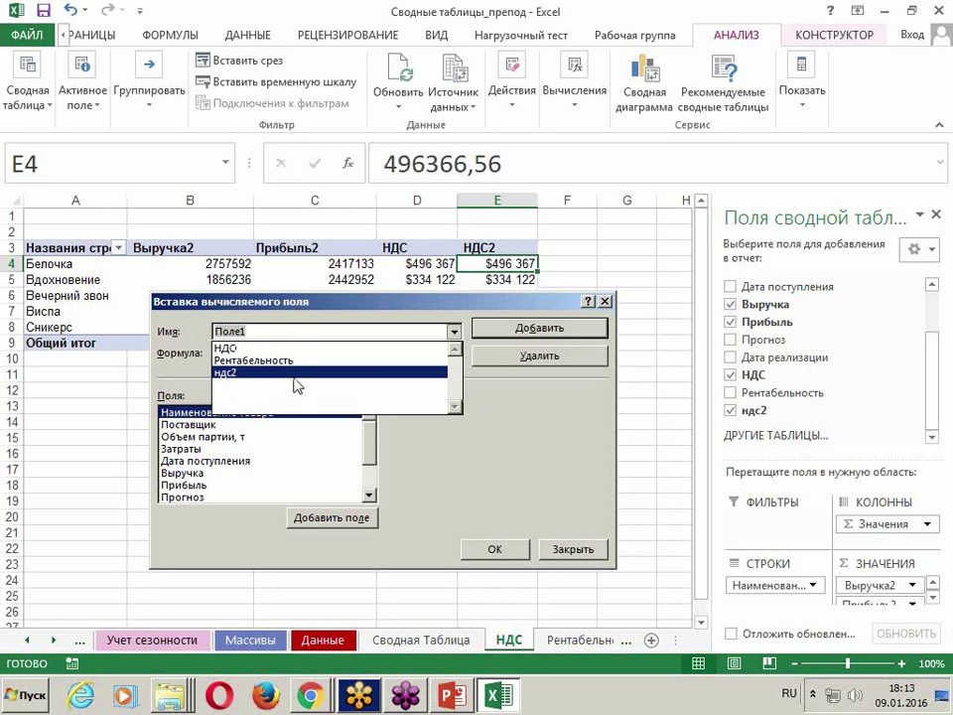
{"action": "left_click", "coordinate": [225, 374]}
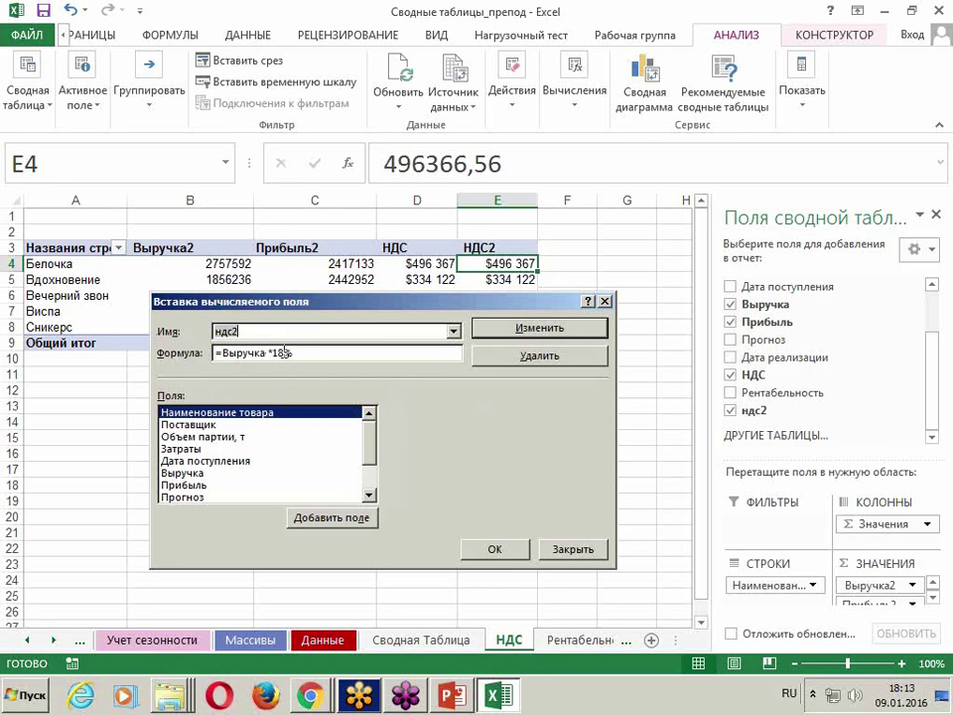
{"action": "key", "text": "BackSpace"}
{"action": "type", "text": "0"}
{"action": "left_click", "coordinate": [493, 329]}
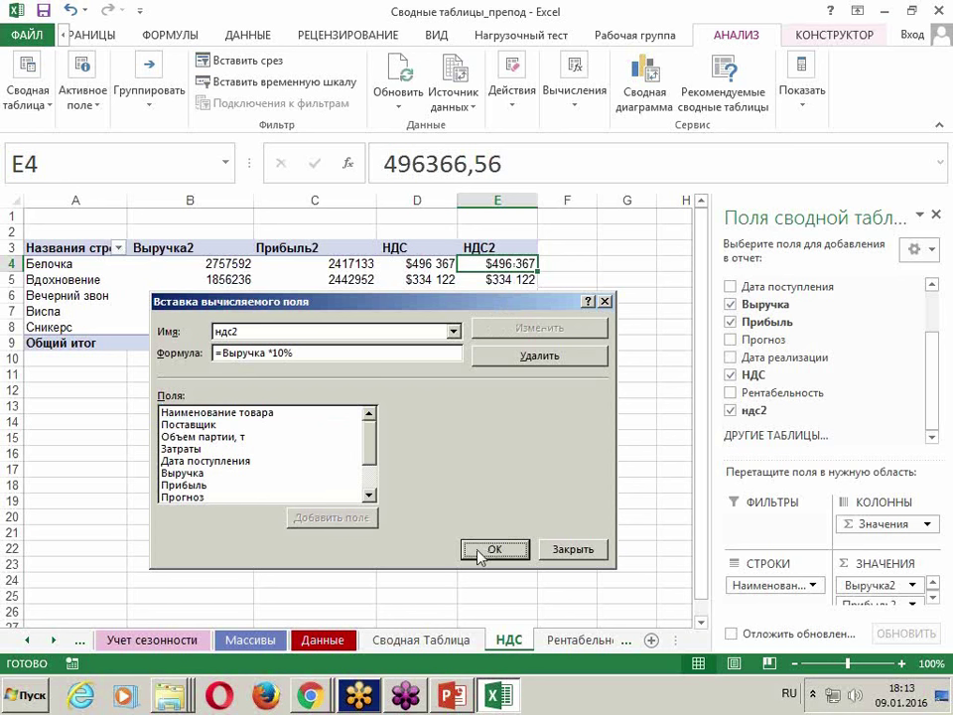
{"action": "left_click", "coordinate": [479, 552]}
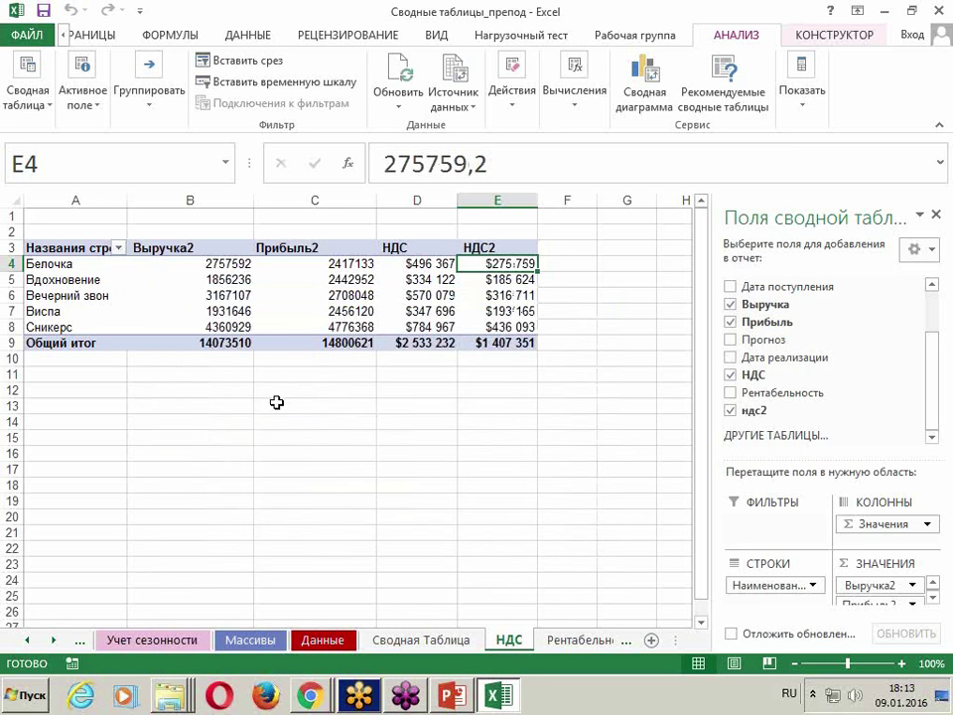
{"action": "left_click", "coordinate": [218, 406]}
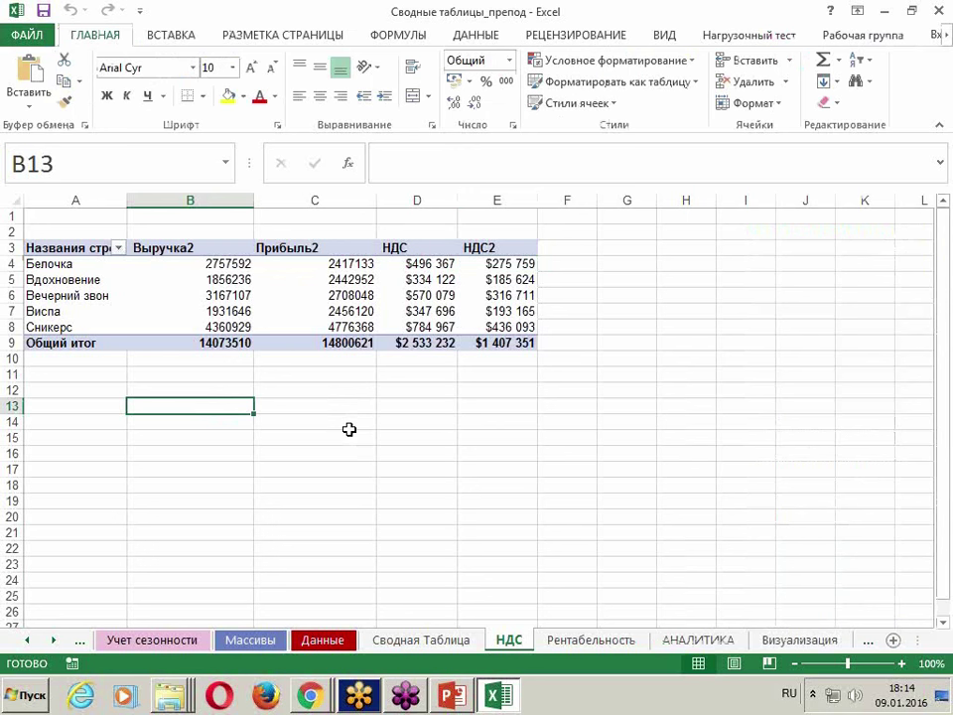
{"action": "left_click", "coordinate": [279, 296]}
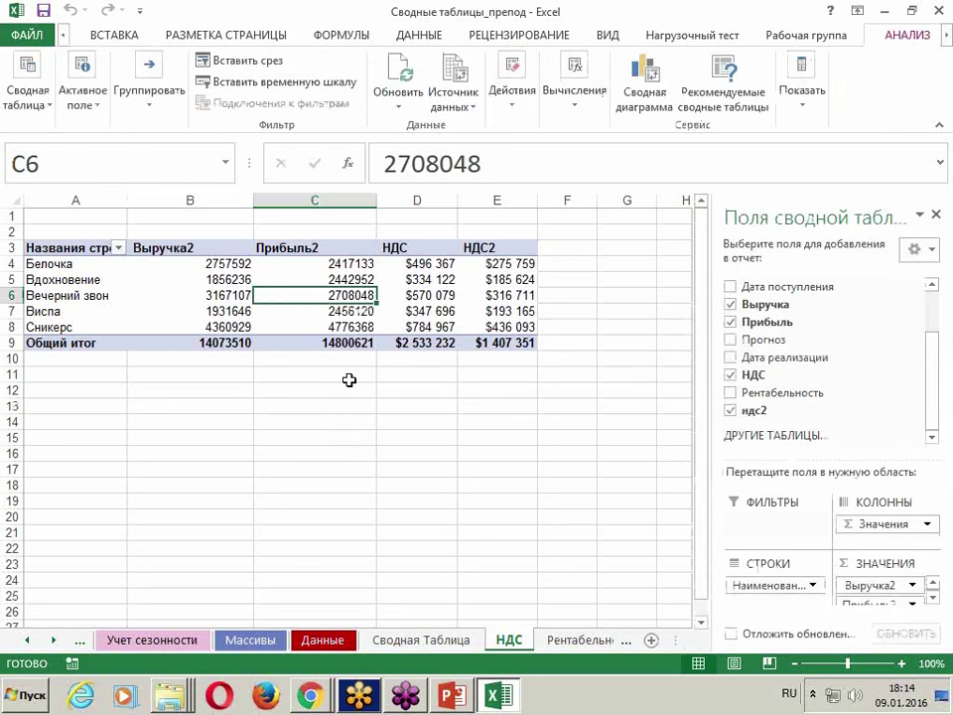
{"action": "left_click", "coordinate": [509, 296]}
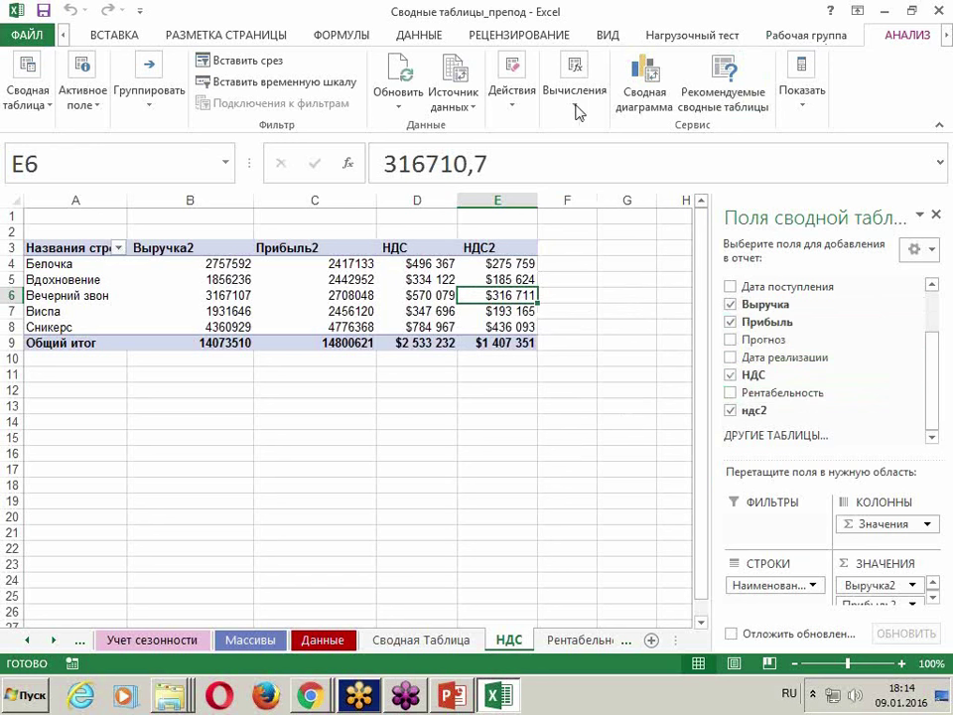
Clear the entire НДС pivot table and return to the sheet.
{"action": "left_click", "coordinate": [512, 116]}
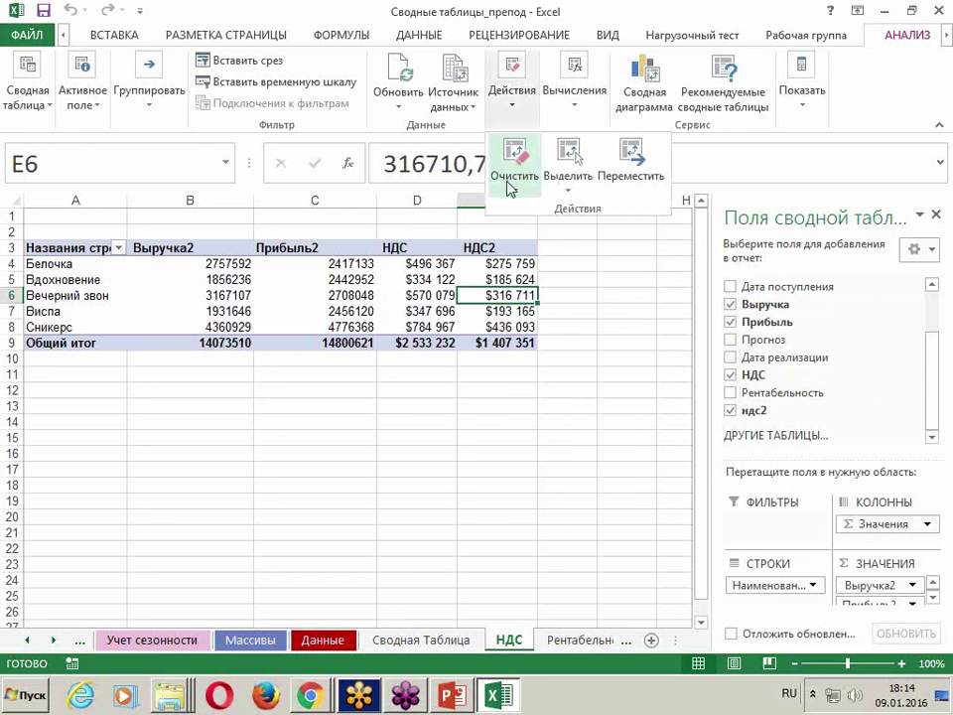
{"action": "left_click", "coordinate": [512, 191]}
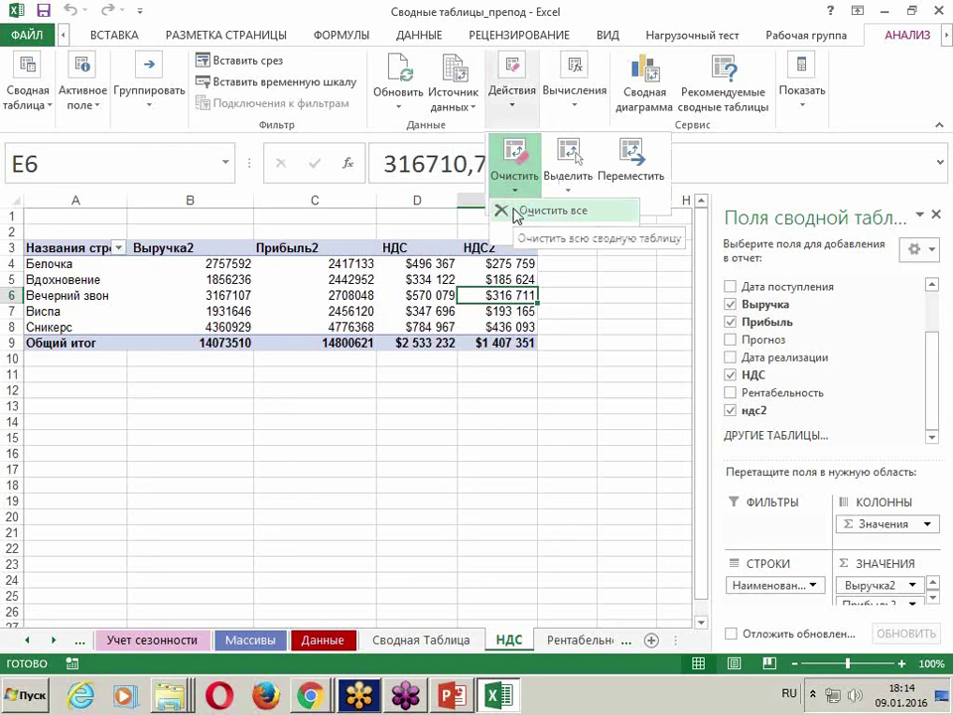
{"action": "left_click", "coordinate": [515, 213]}
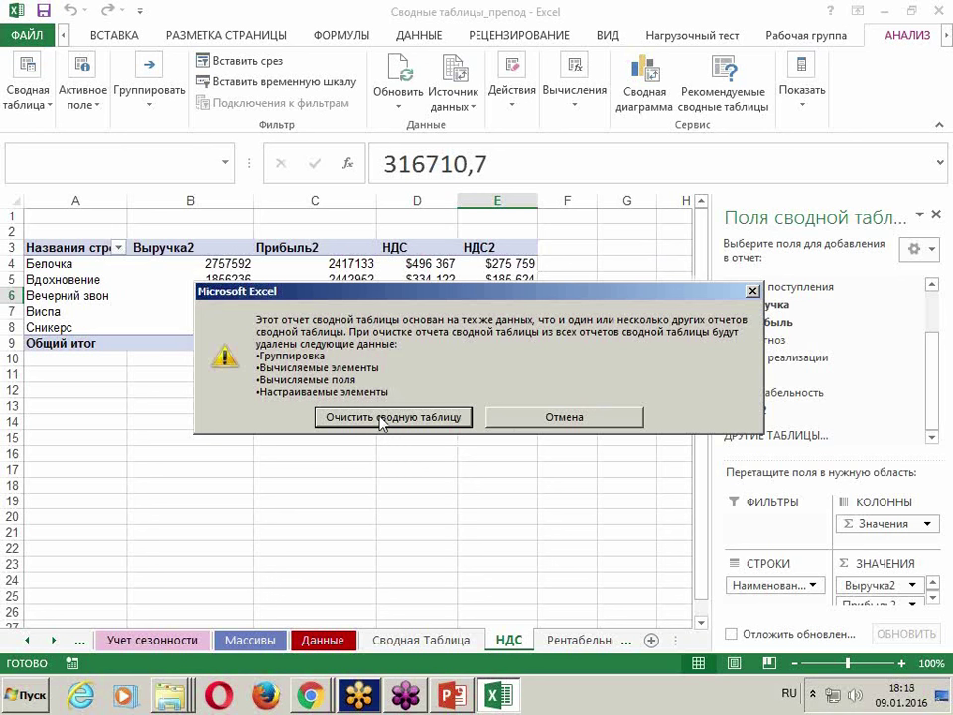
{"action": "left_click", "coordinate": [381, 418]}
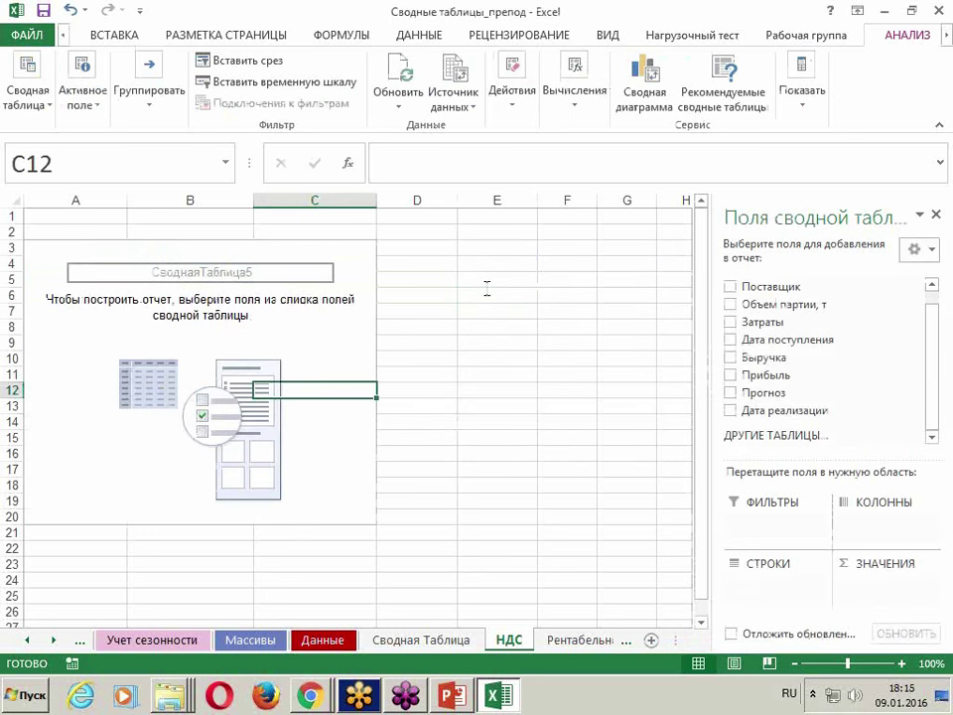
Check the rebuilt pivot, selecting the НДС value for Вдохновение.
{"action": "mouse_move", "coordinate": [933, 340]}
{"action": "left_mouse_down"}
{"action": "mouse_move", "coordinate": [931, 304]}
{"action": "mouse_move", "coordinate": [930, 355]}
{"action": "left_mouse_up"}
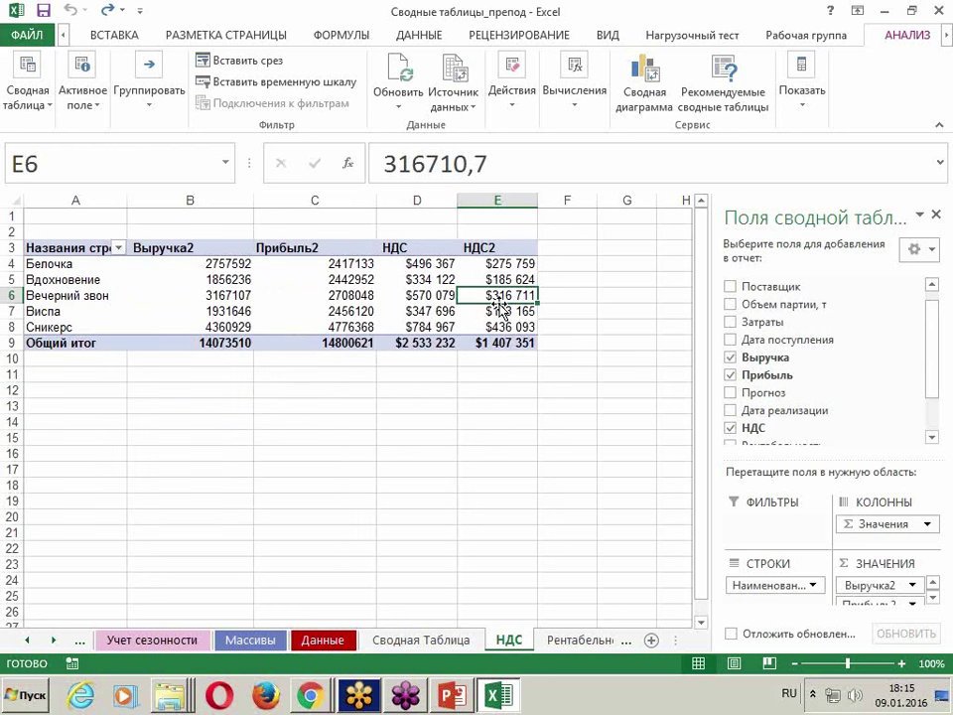
{"action": "left_click", "coordinate": [403, 282]}
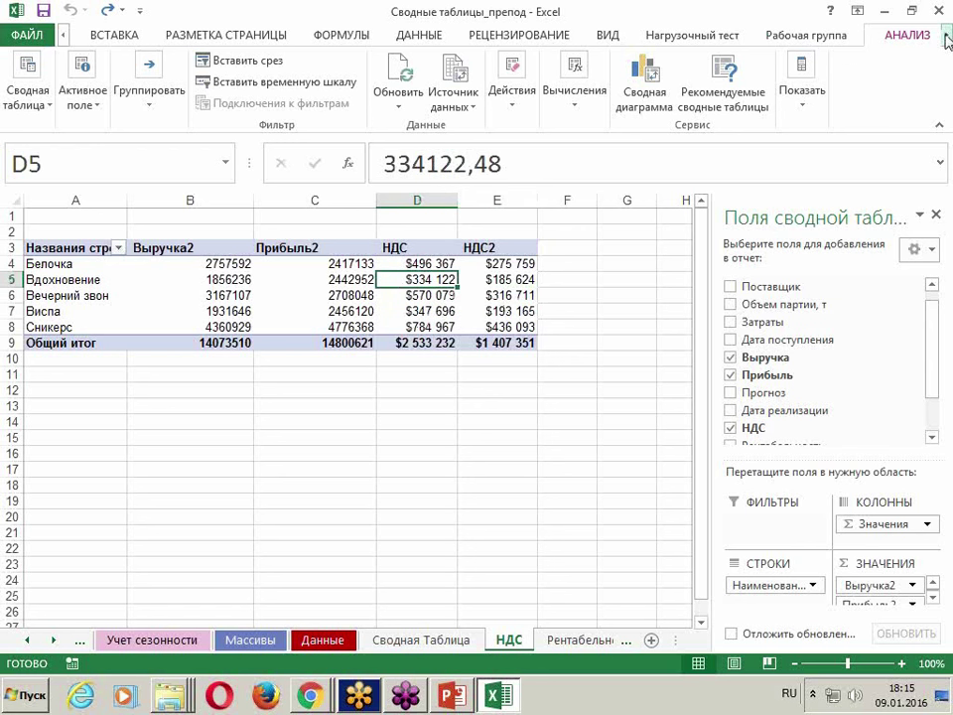
{"action": "mouse_move", "coordinate": [924, 35]}
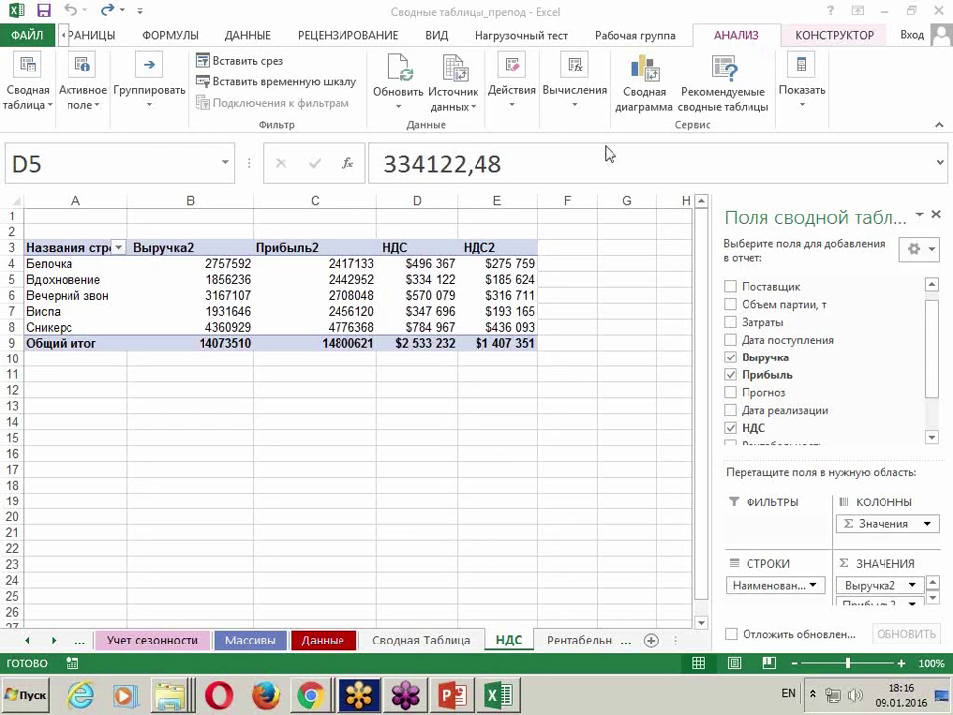
Check the НДС2 ($1 407 351) and НДС ($2 533 232) totals, then scroll sheet tabs toward Рентабельность.
{"action": "key", "text": "alt+shift"}
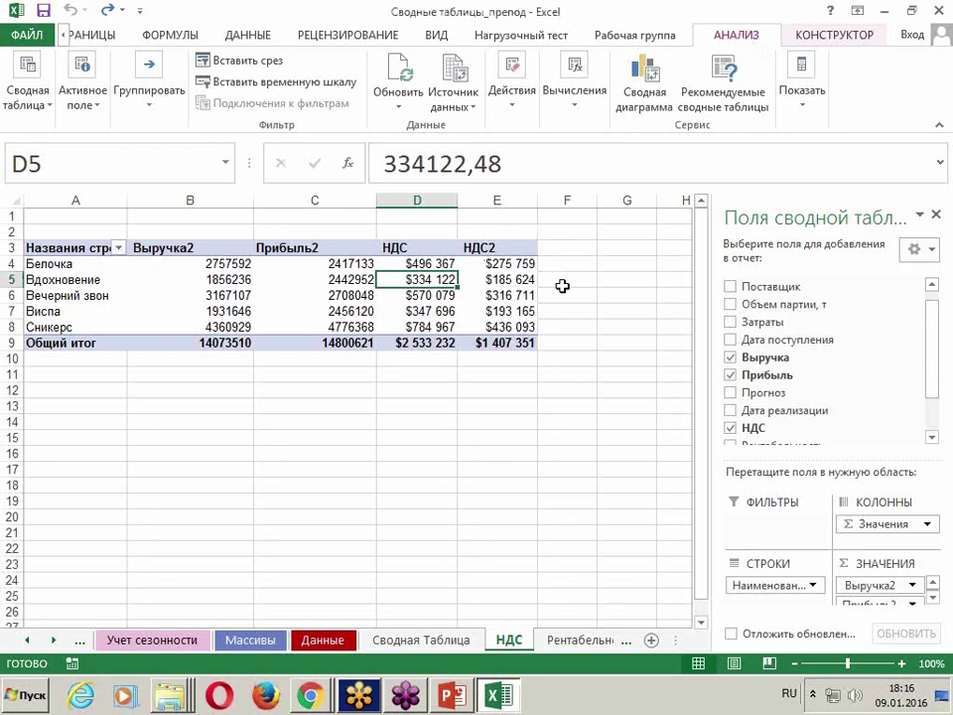
{"action": "left_click", "coordinate": [523, 282]}
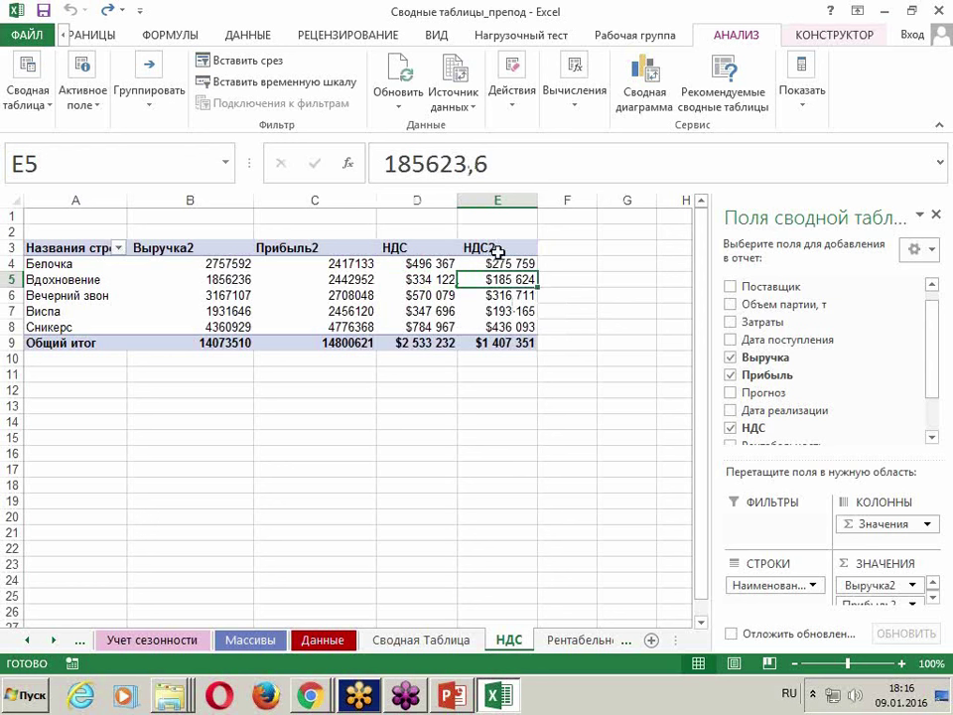
{"action": "left_click", "coordinate": [483, 342]}
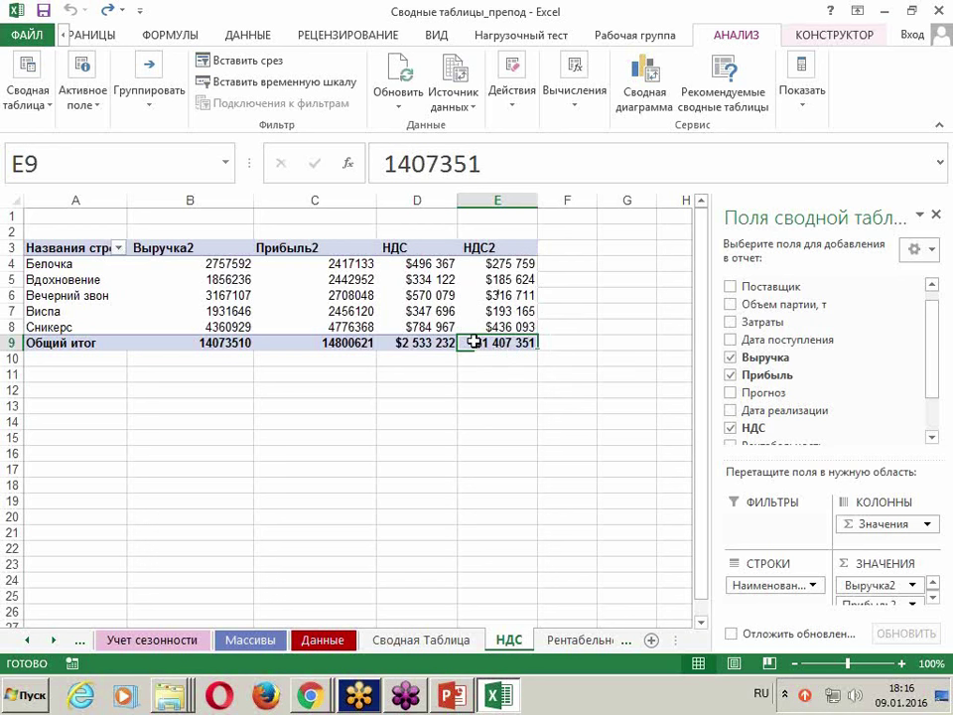
{"action": "left_click", "coordinate": [430, 344]}
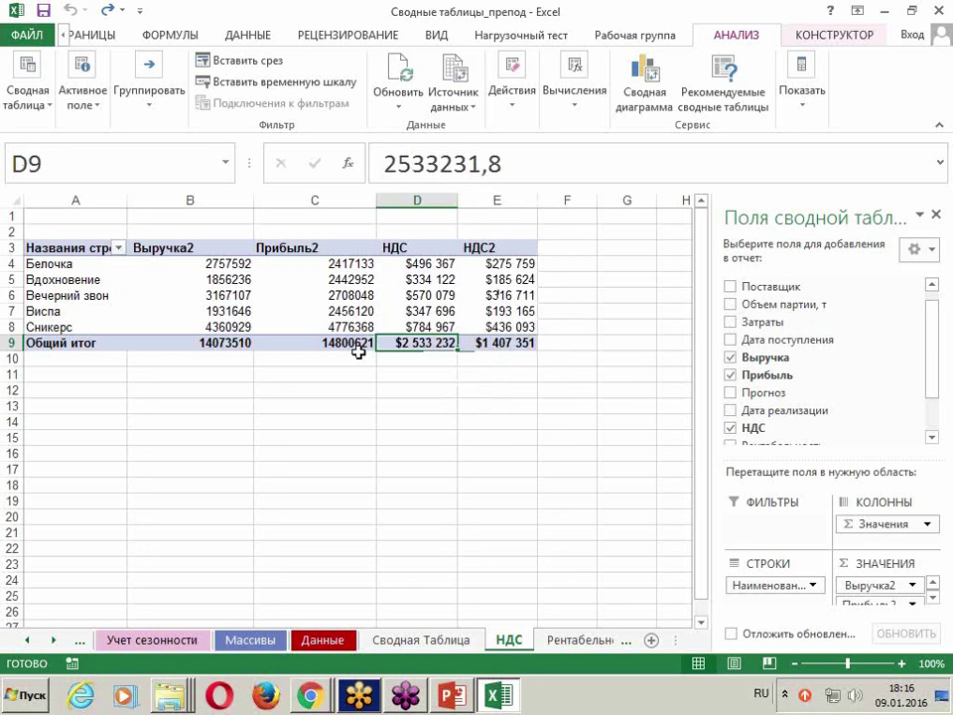
{"action": "left_click", "coordinate": [313, 358]}
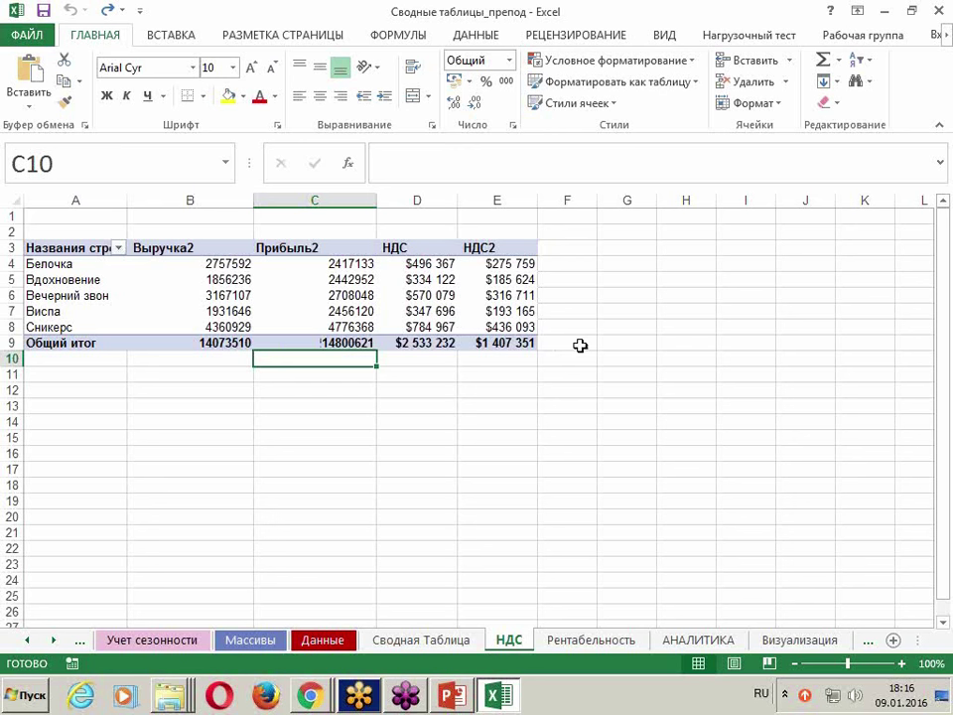
{"action": "left_click", "coordinate": [568, 344]}
{"action": "left_click", "coordinate": [495, 344]}
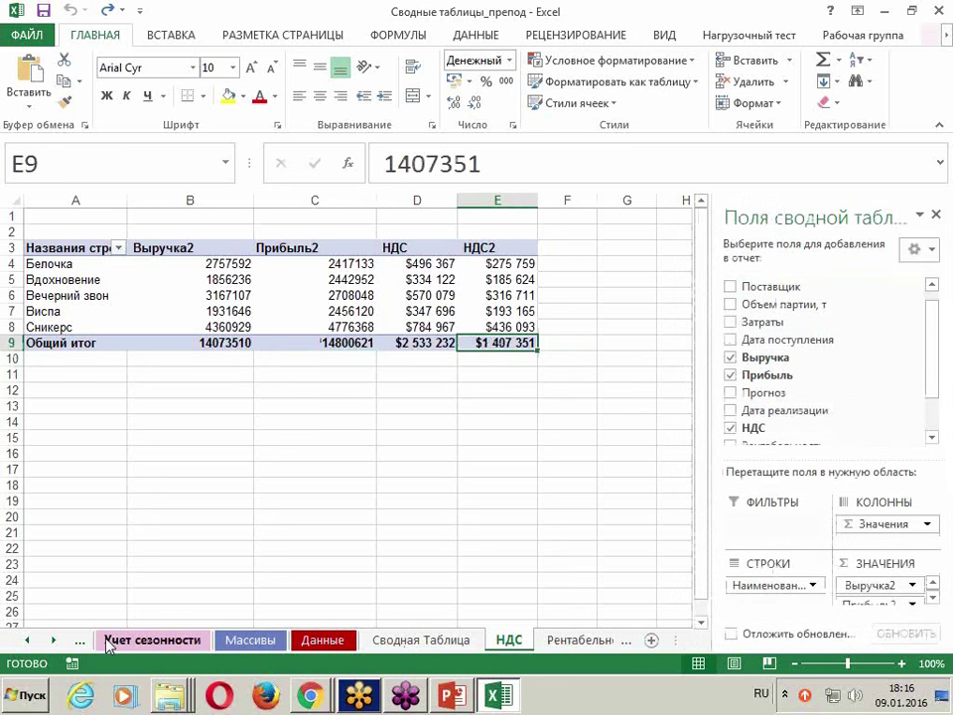
{"action": "left_click", "coordinate": [51, 640]}
{"action": "left_click", "coordinate": [52, 640]}
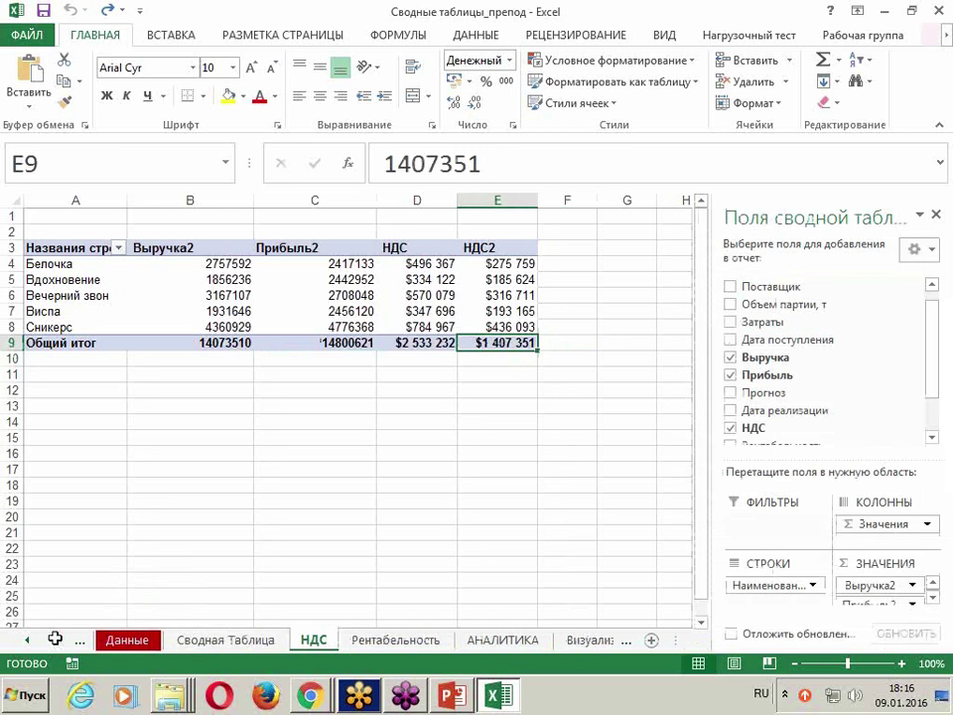
On the Рентабельность sheet, check Вдохновение's НДС and profitability values, then show the АНАЛИЗ ribbon.
{"action": "left_click", "coordinate": [394, 641]}
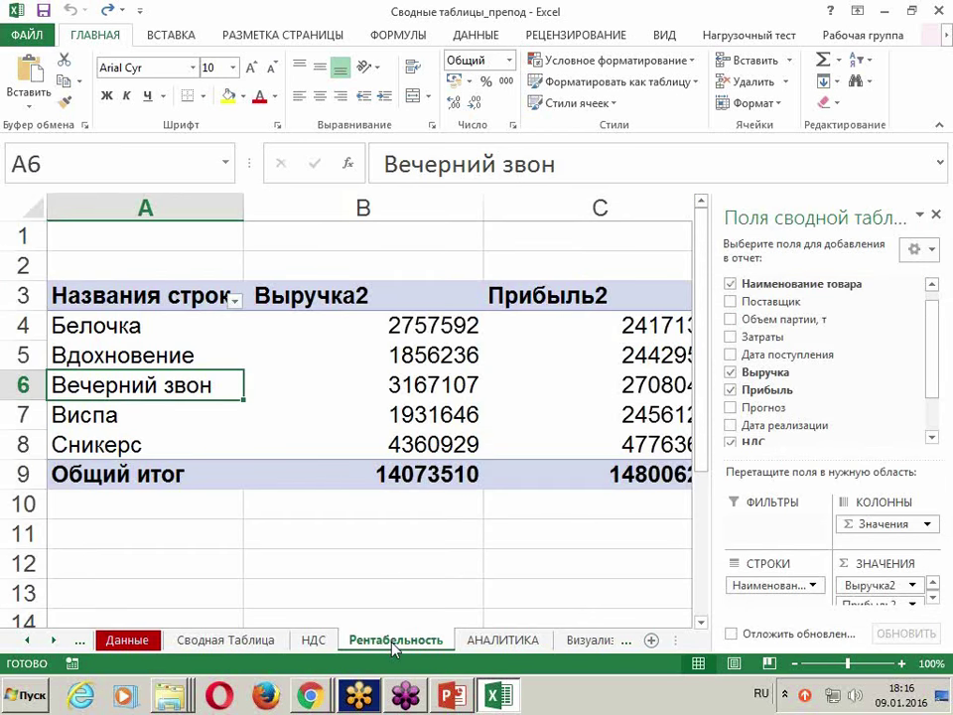
{"action": "scroll", "coordinate": [453, 550], "scroll_direction": "down", "scroll_amount": 4}
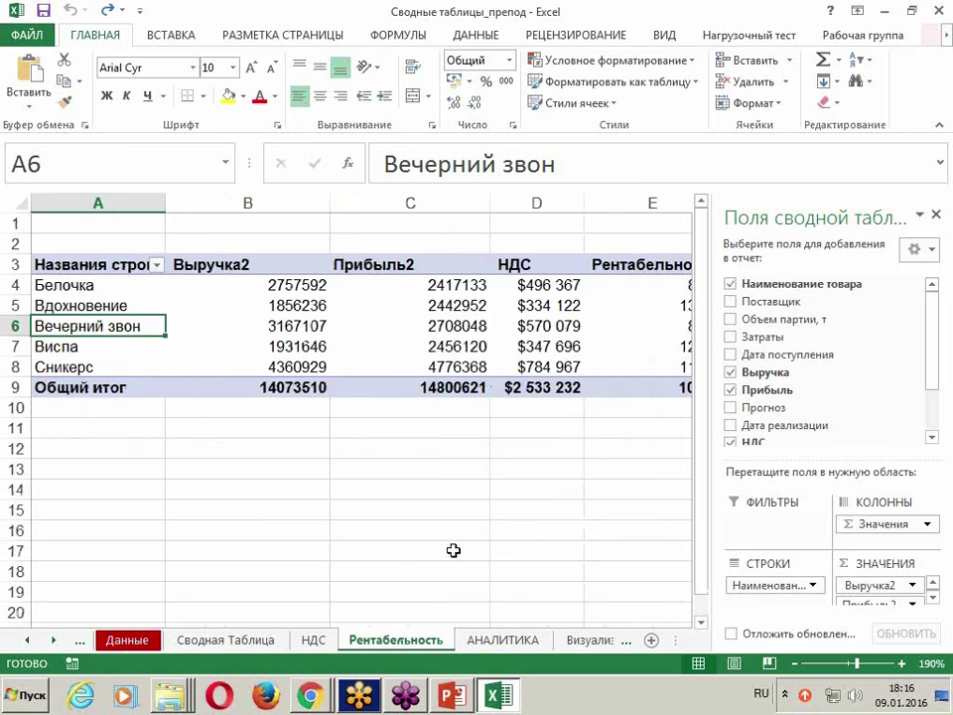
{"action": "scroll", "coordinate": [453, 550], "scroll_direction": "down", "scroll_amount": 1}
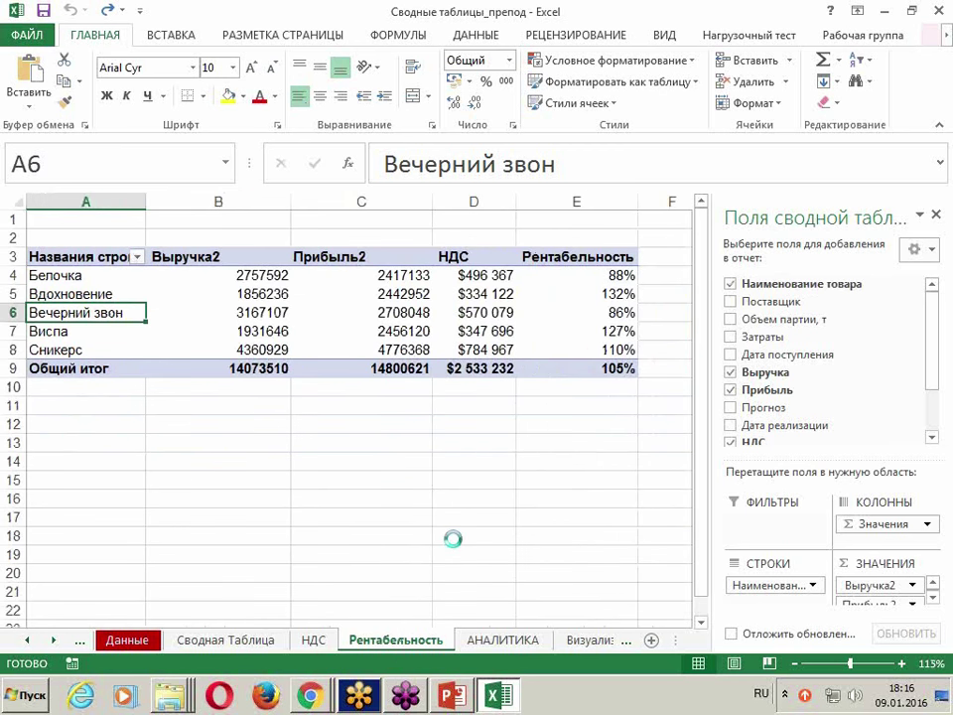
{"action": "scroll", "coordinate": [453, 536], "scroll_direction": "down", "scroll_amount": 1}
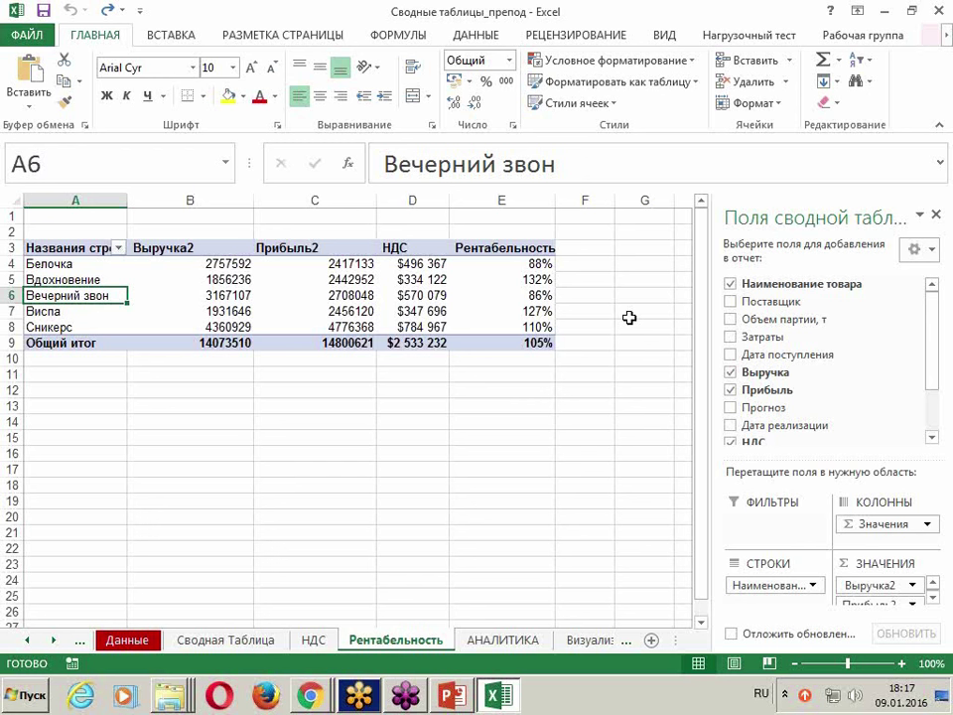
{"action": "left_click", "coordinate": [433, 277]}
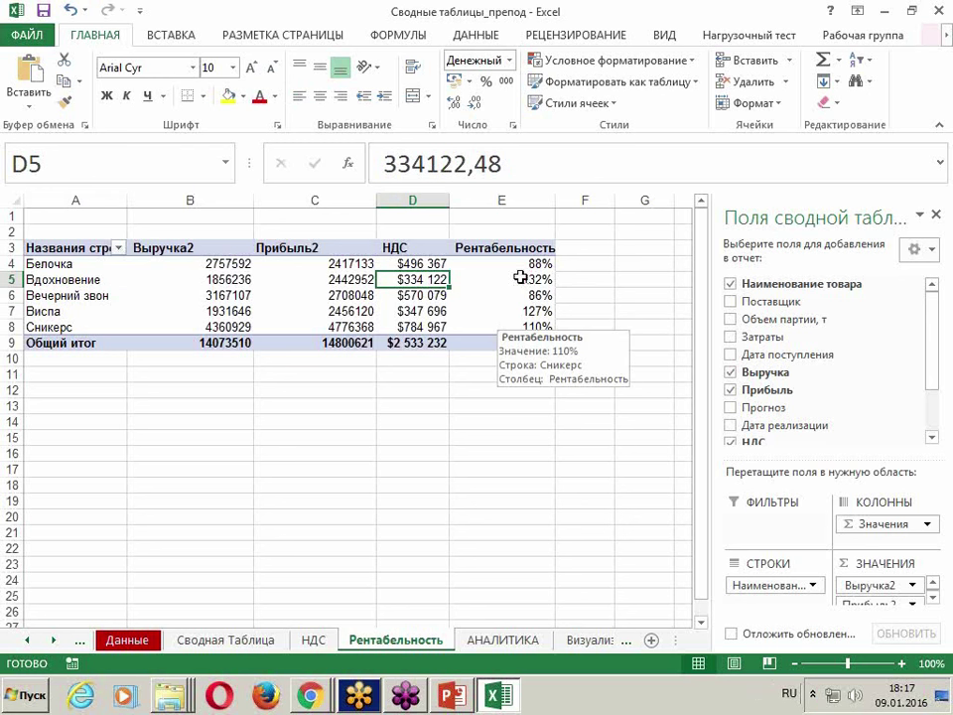
{"action": "left_click", "coordinate": [511, 280]}
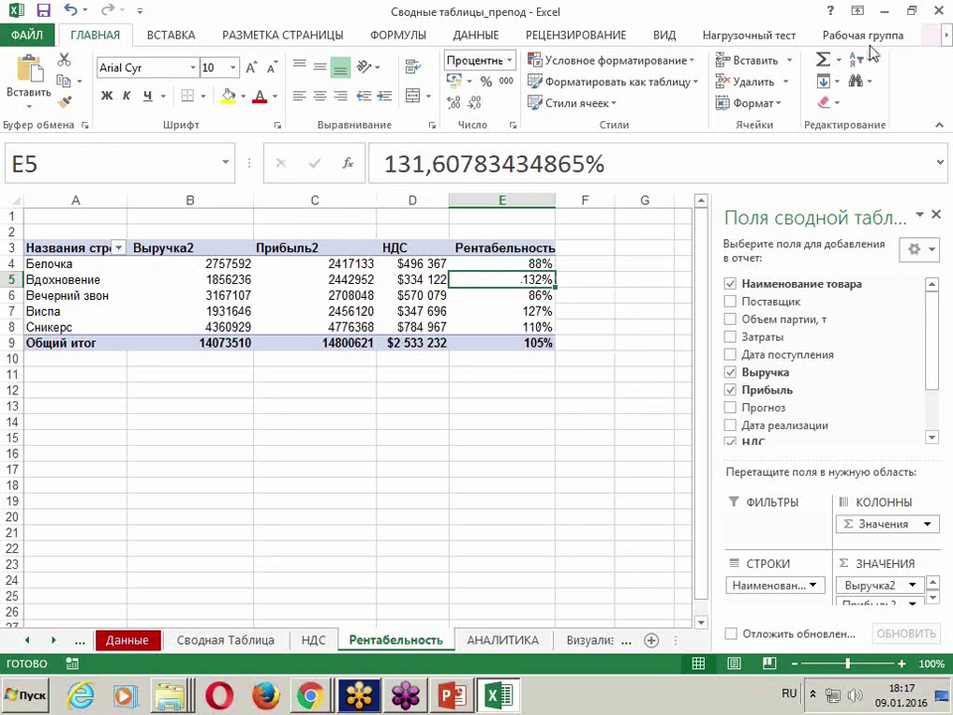
{"action": "left_click", "coordinate": [947, 37]}
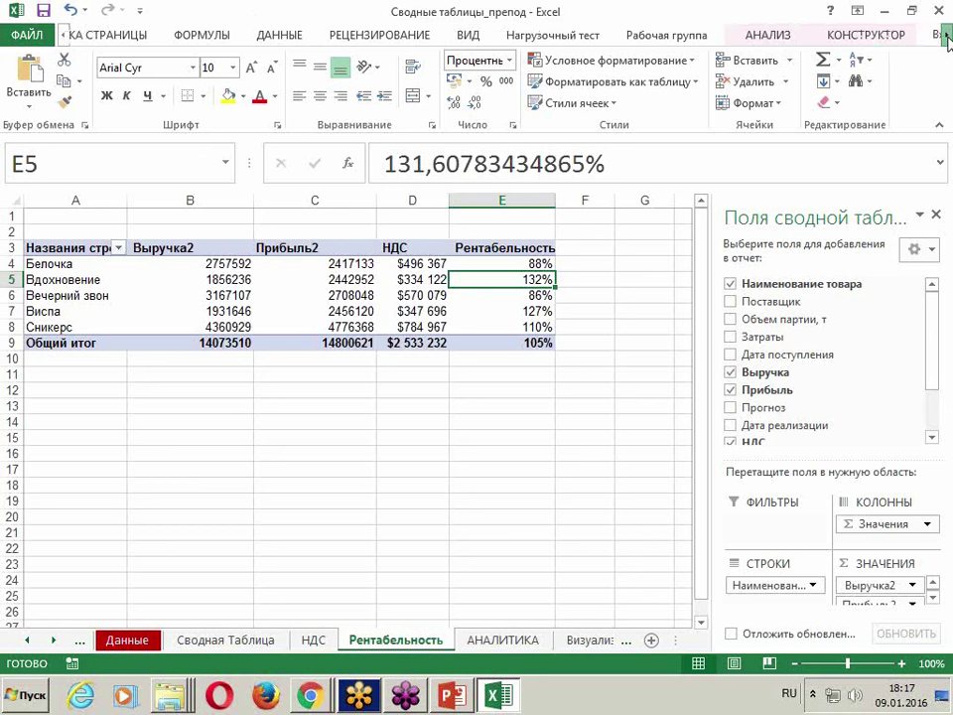
{"action": "left_click", "coordinate": [736, 37]}
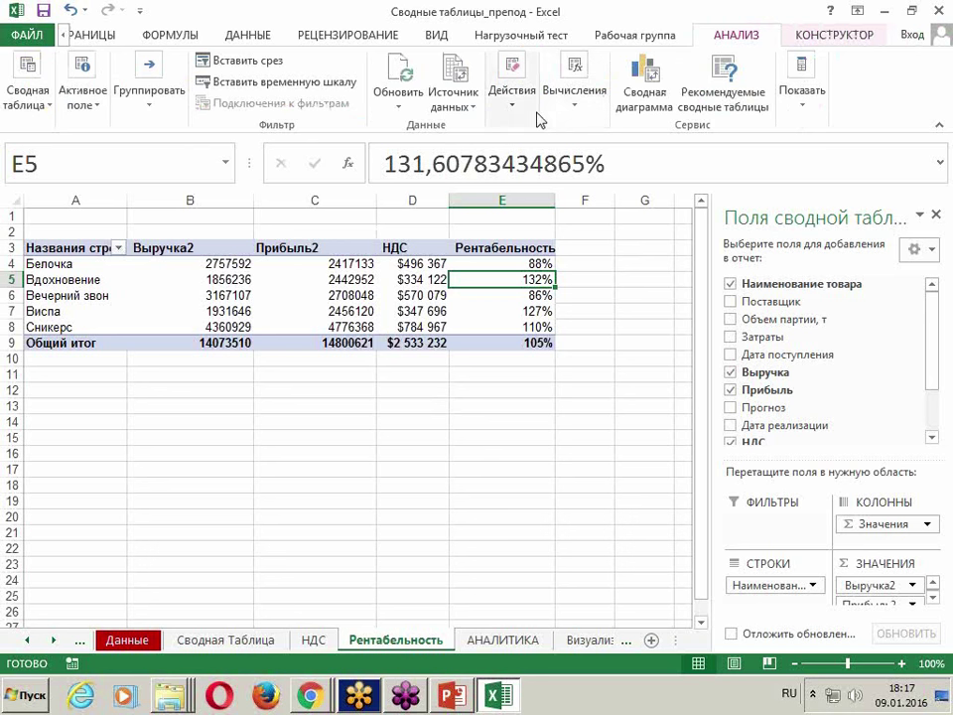
{"action": "left_click", "coordinate": [569, 118]}
{"action": "left_click", "coordinate": [581, 174]}
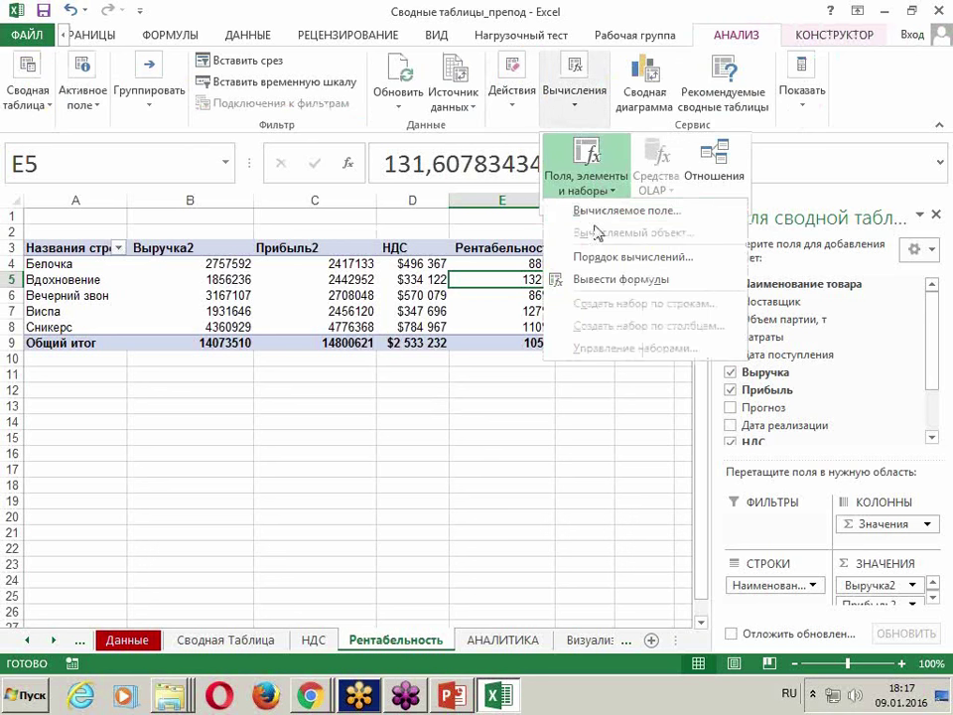
{"action": "left_click", "coordinate": [598, 211]}
{"action": "left_click", "coordinate": [454, 332]}
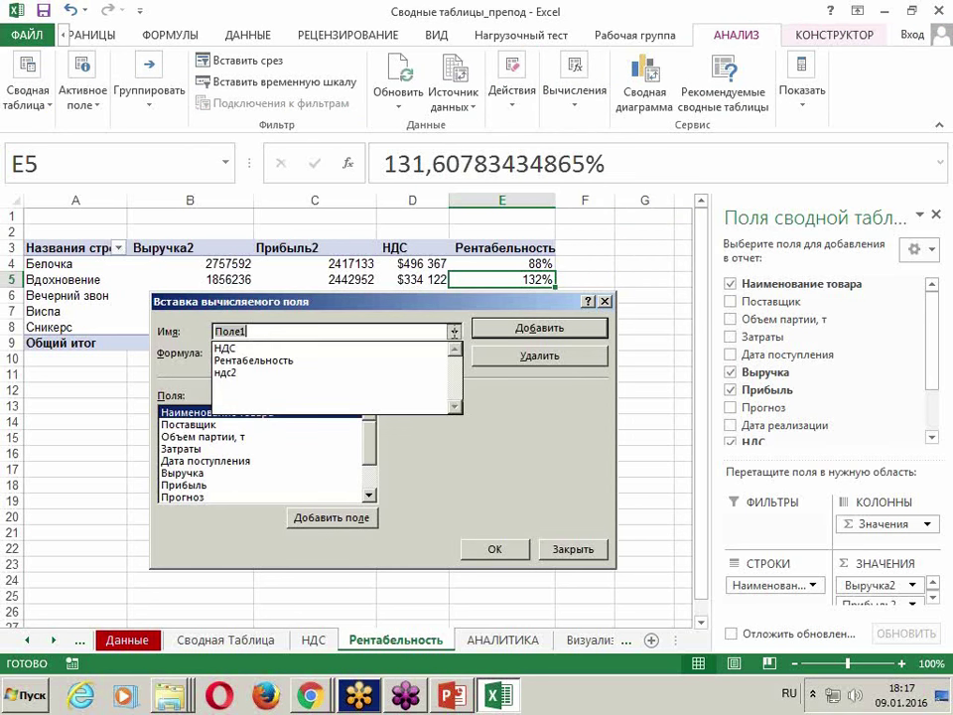
{"action": "left_click", "coordinate": [256, 362]}
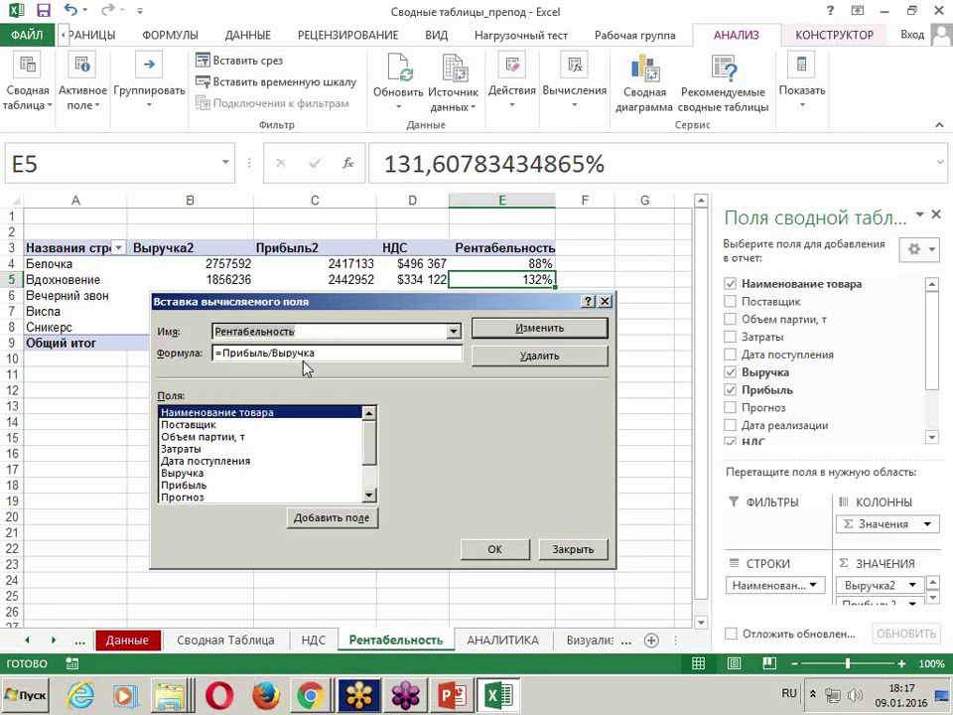
{"action": "left_click", "coordinate": [549, 552]}
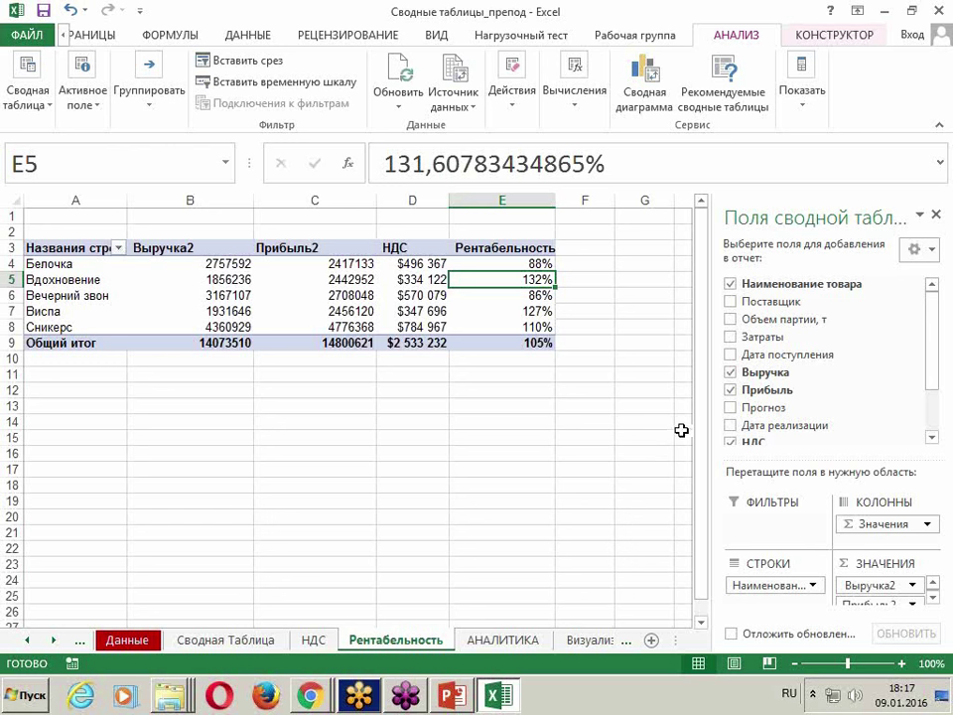
{"action": "left_click", "coordinate": [389, 295]}
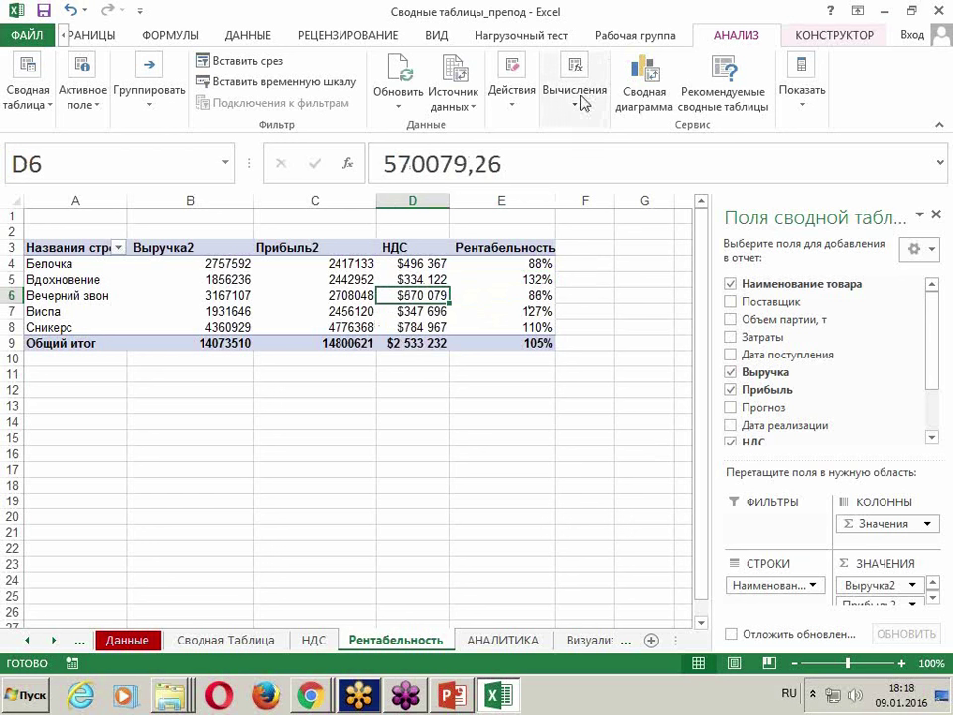
Start a new calculated field named Рентабельность2 in the pivot table.
{"action": "left_click", "coordinate": [576, 111]}
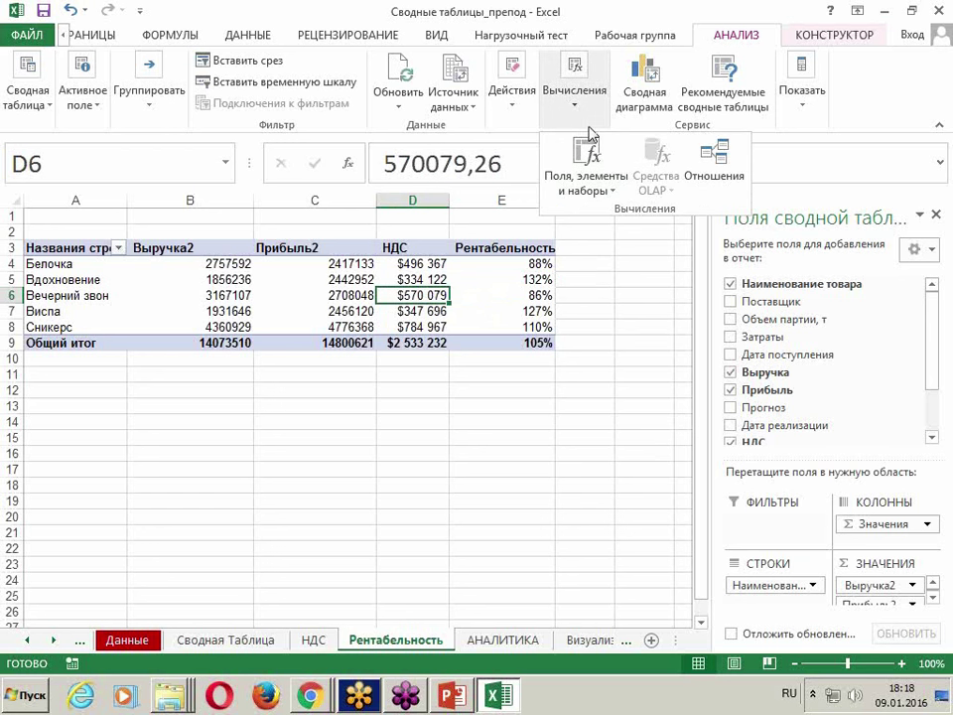
{"action": "left_click", "coordinate": [614, 192]}
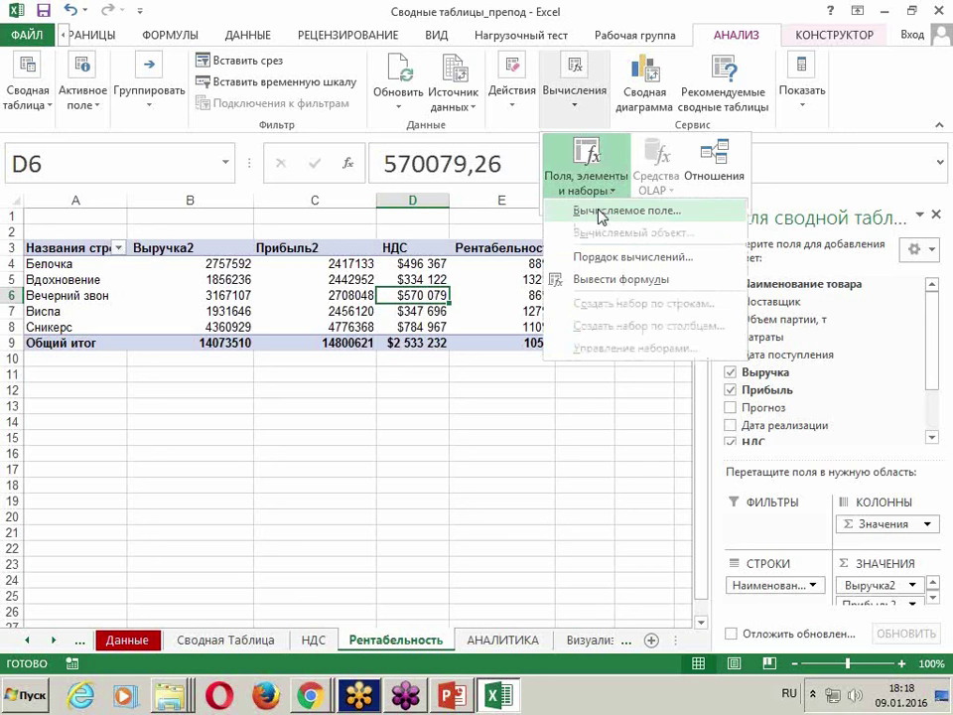
{"action": "left_click", "coordinate": [601, 218]}
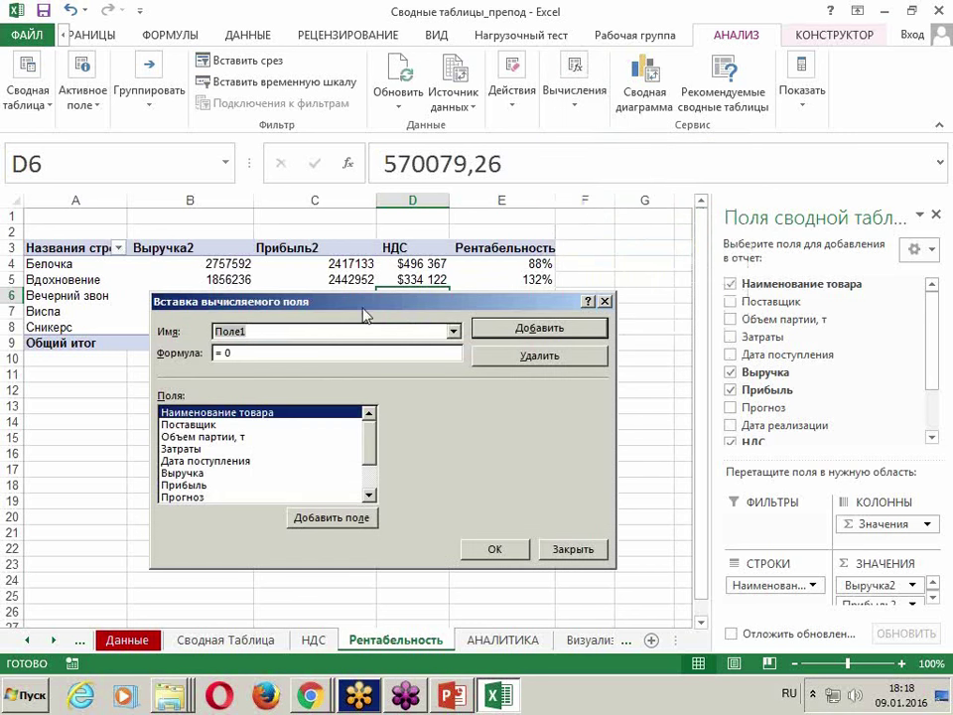
{"action": "left_click_drag", "start_coordinate": [365, 315], "coordinate": [375, 346]}
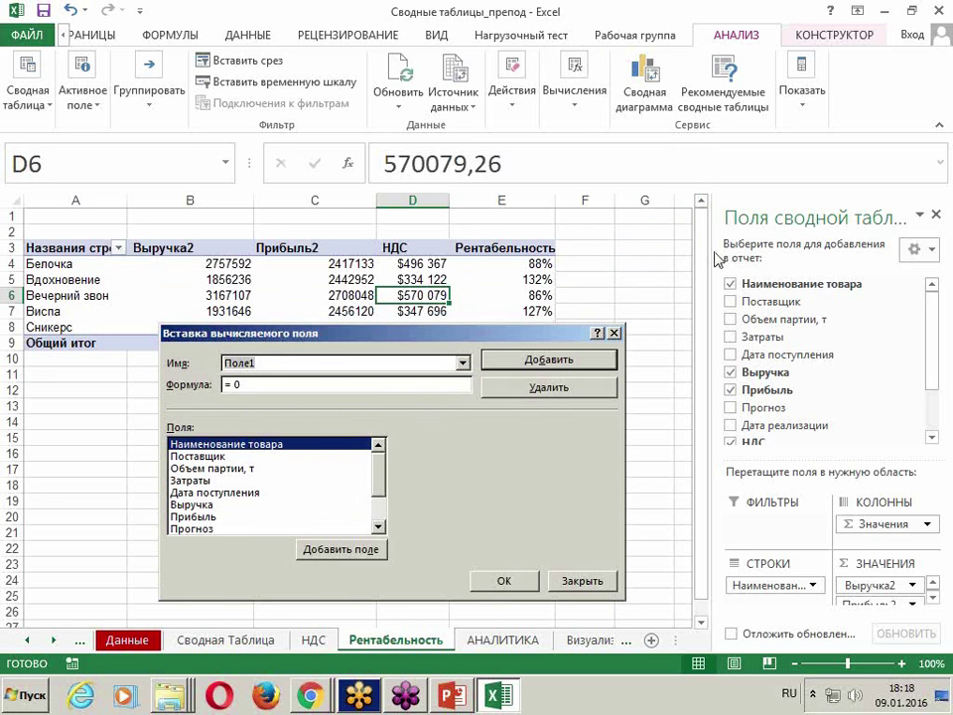
{"action": "type", "text": "Рентабельность2"}
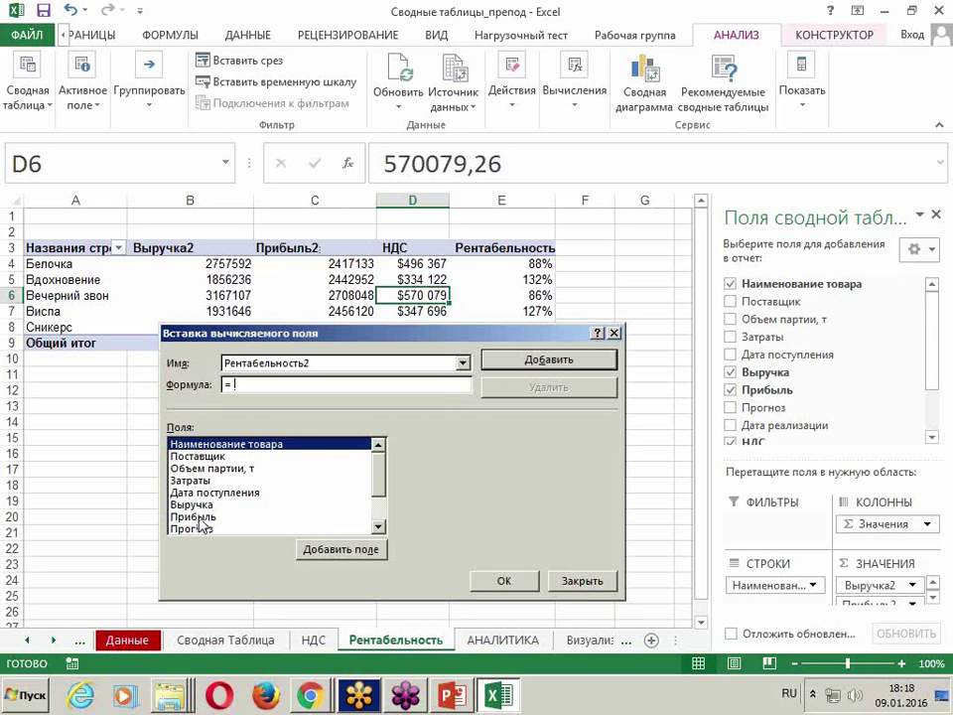
Define Рентабельность2 as =Прибыль/Выручка, add it and confirm it into the pivot.
{"action": "double_click", "coordinate": [198, 516]}
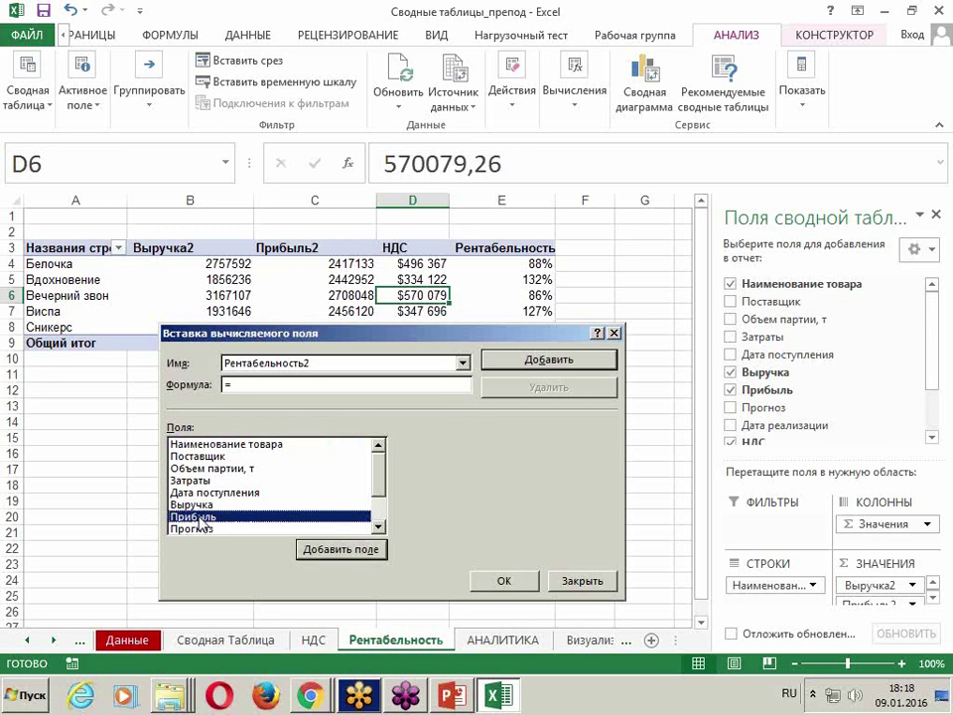
{"action": "type", "text": " Прибыль/"}
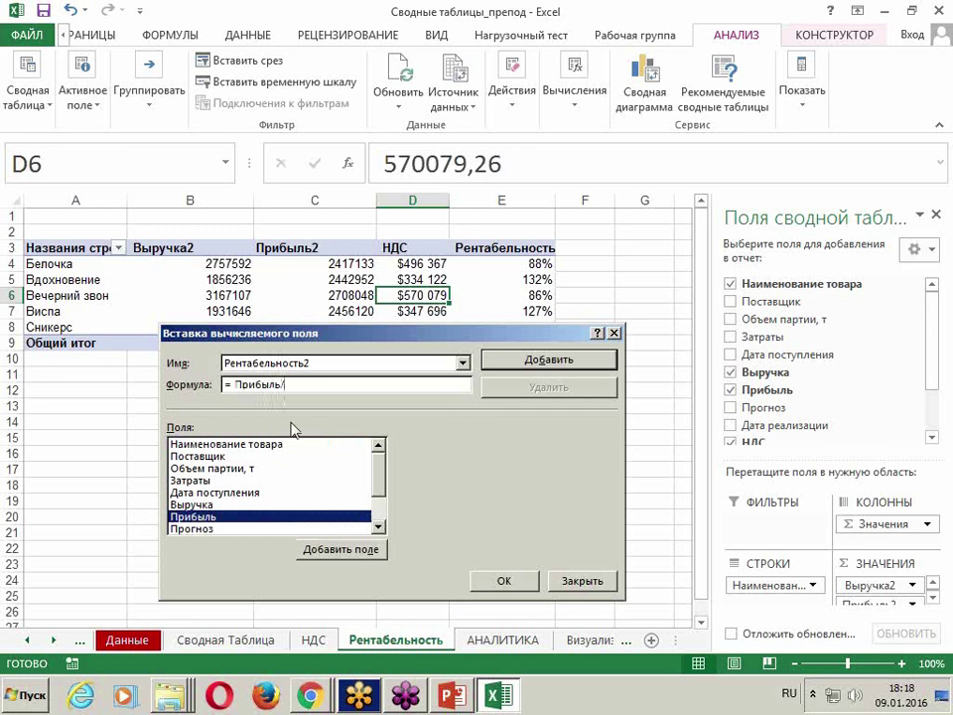
{"action": "left_click_drag", "start_coordinate": [383, 488], "coordinate": [362, 514]}
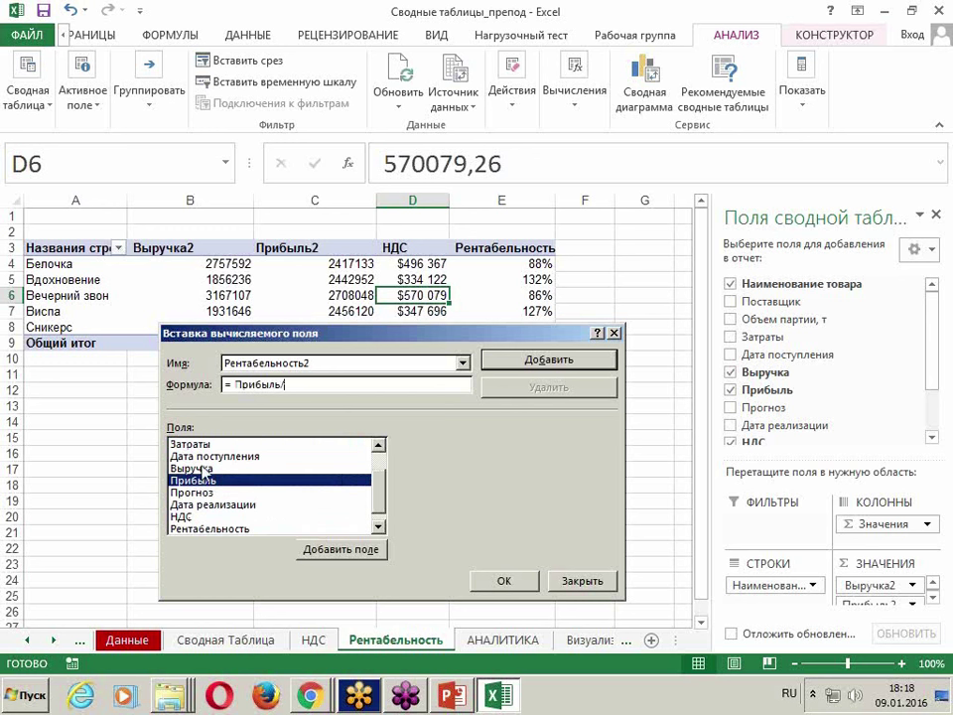
{"action": "double_click", "coordinate": [199, 469]}
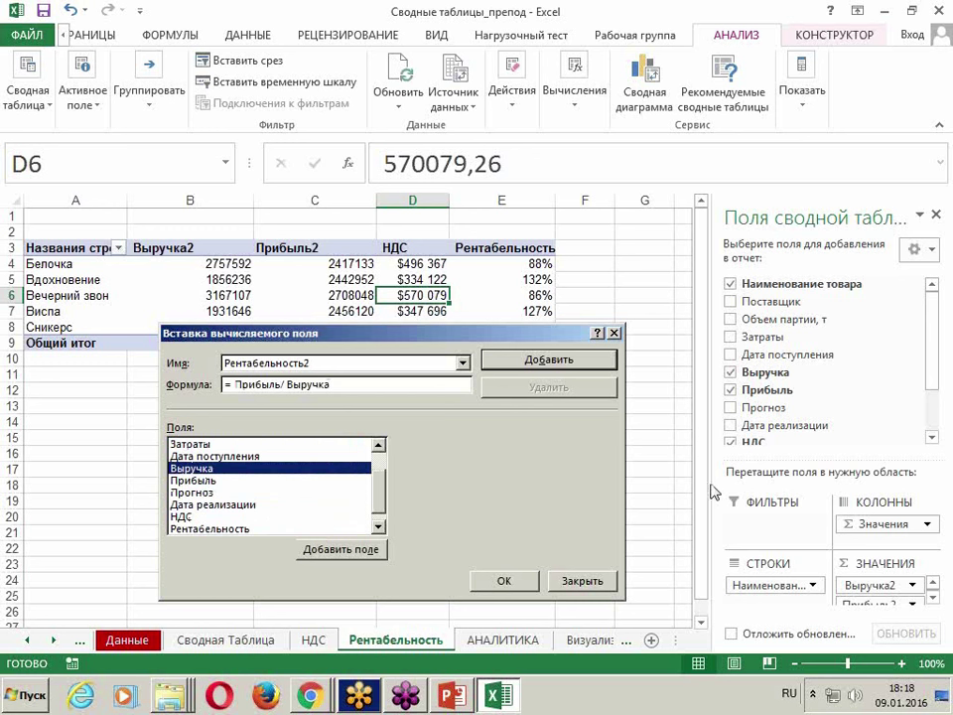
{"action": "left_click", "coordinate": [533, 366]}
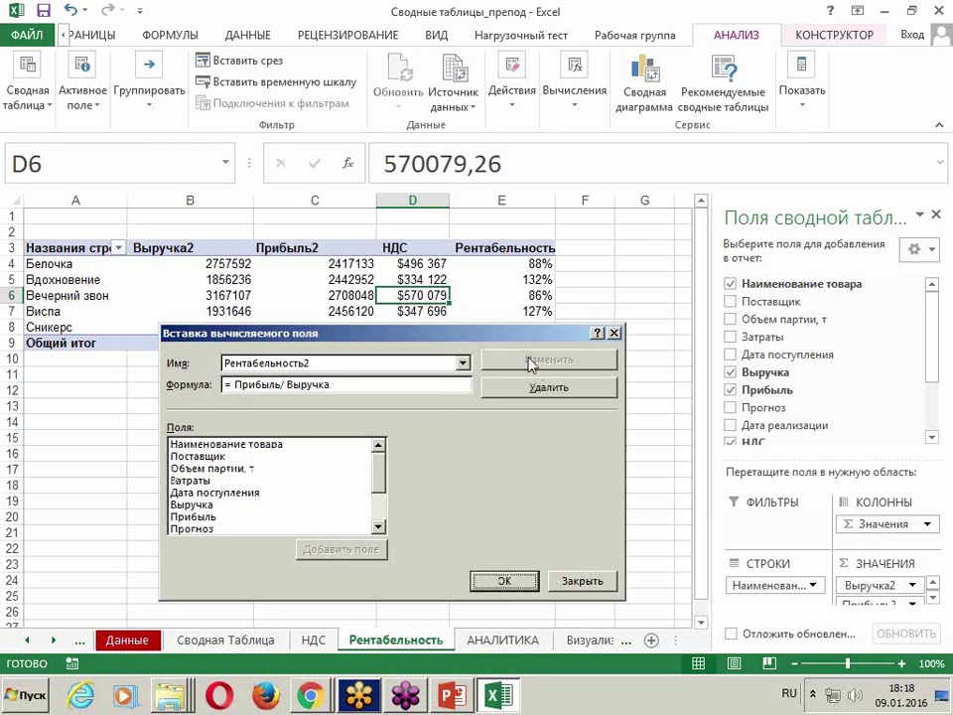
{"action": "left_click", "coordinate": [492, 584]}
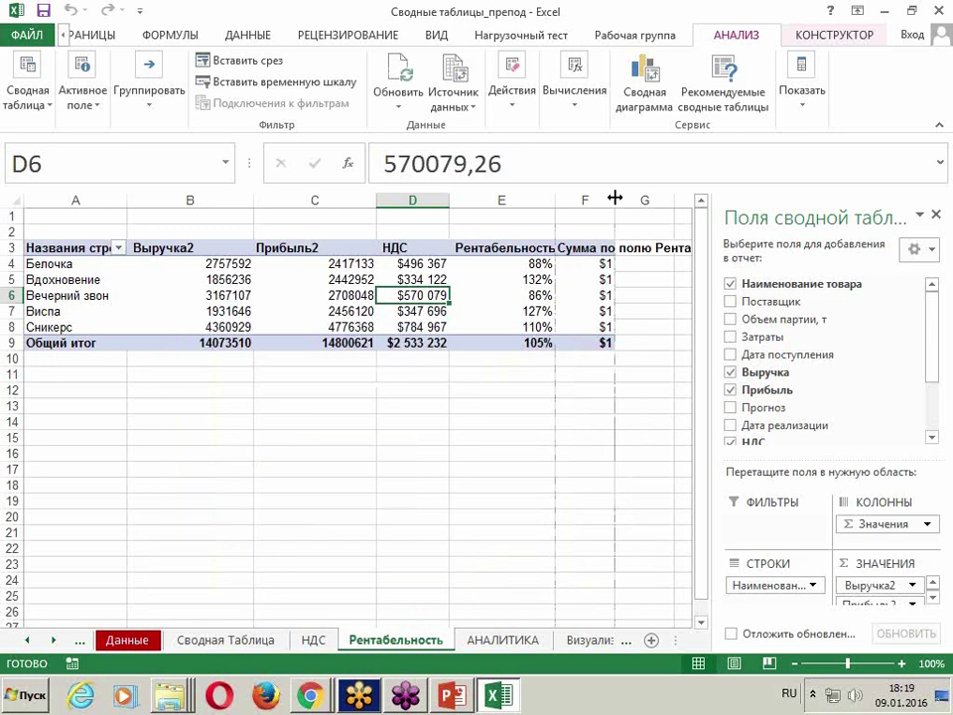
Widen column F and select the Рентабельность2 values F4:F9 down to the grand total.
{"action": "left_click_drag", "start_coordinate": [615, 199], "coordinate": [623, 197]}
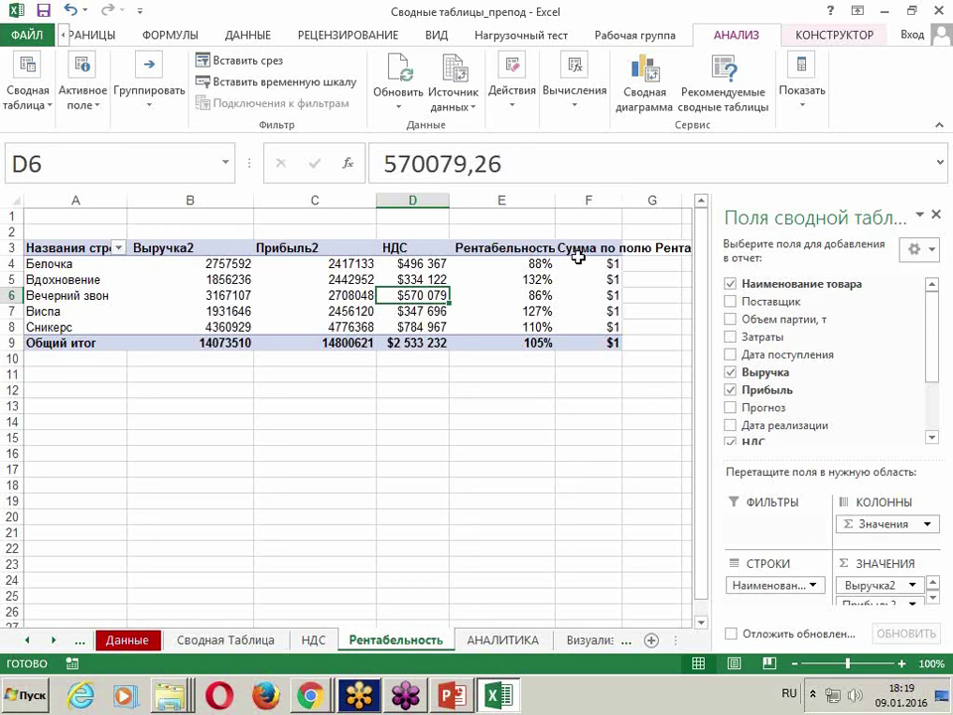
{"action": "left_click_drag", "start_coordinate": [590, 264], "coordinate": [590, 298]}
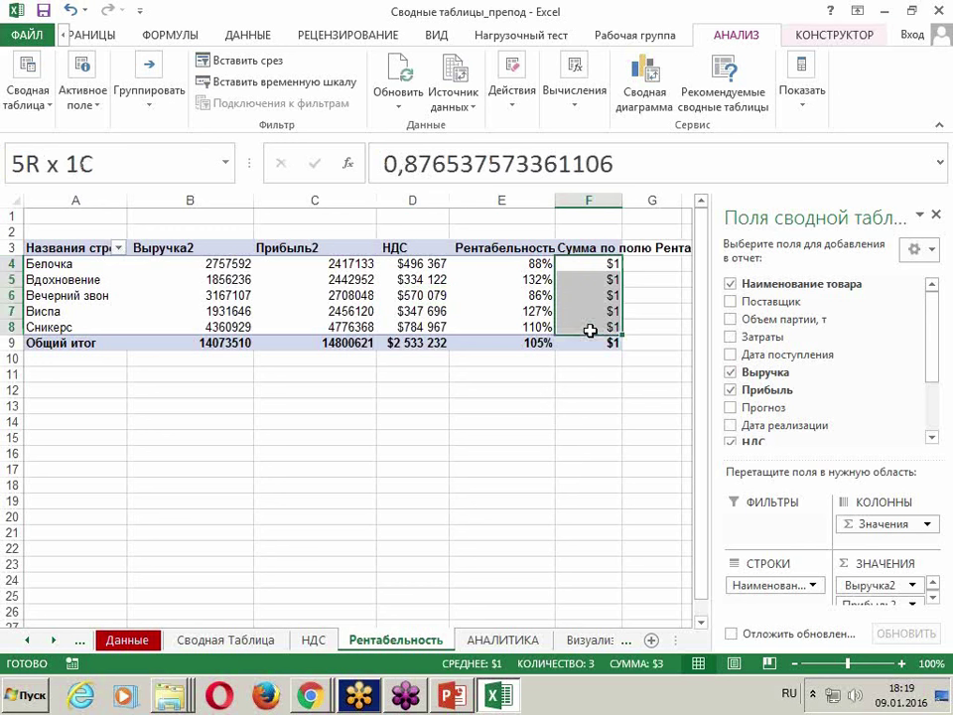
{"action": "left_click_drag", "start_coordinate": [589, 298], "coordinate": [589, 342]}
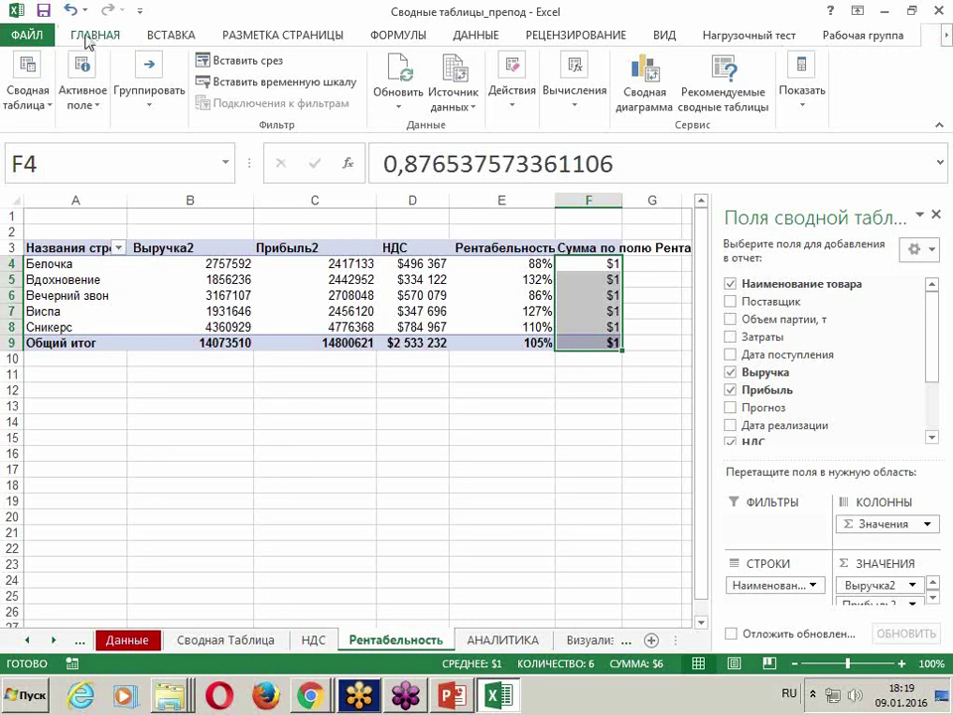
Format the Рентабельность2 values as percentages (88% to 132%, 105% total) and widen column F slightly.
{"action": "left_click", "coordinate": [87, 40]}
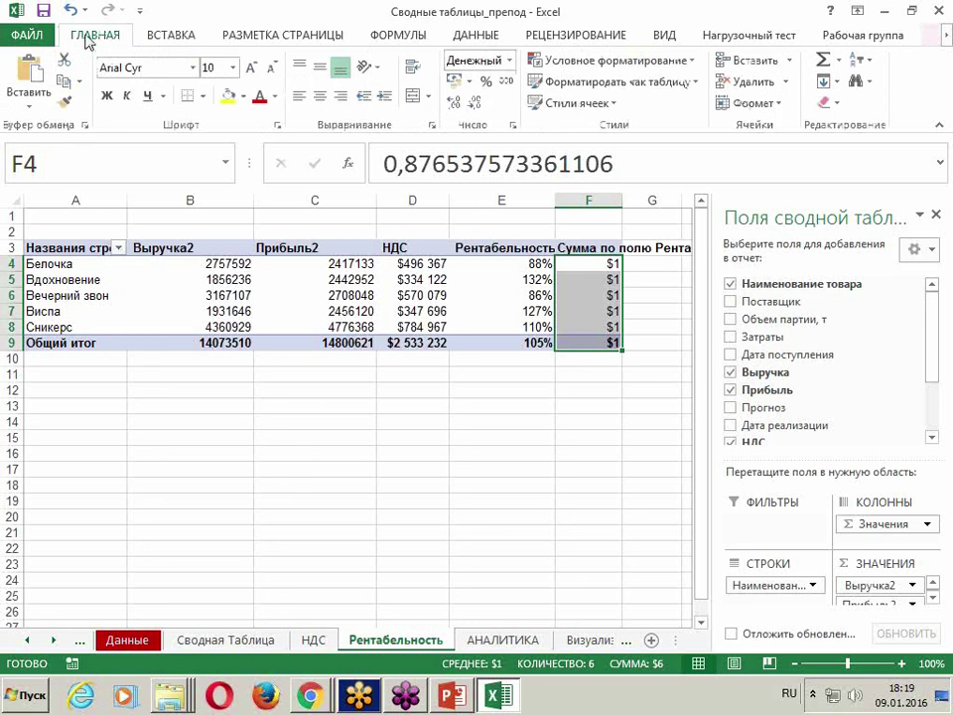
{"action": "left_click", "coordinate": [454, 104]}
{"action": "left_click", "coordinate": [454, 103]}
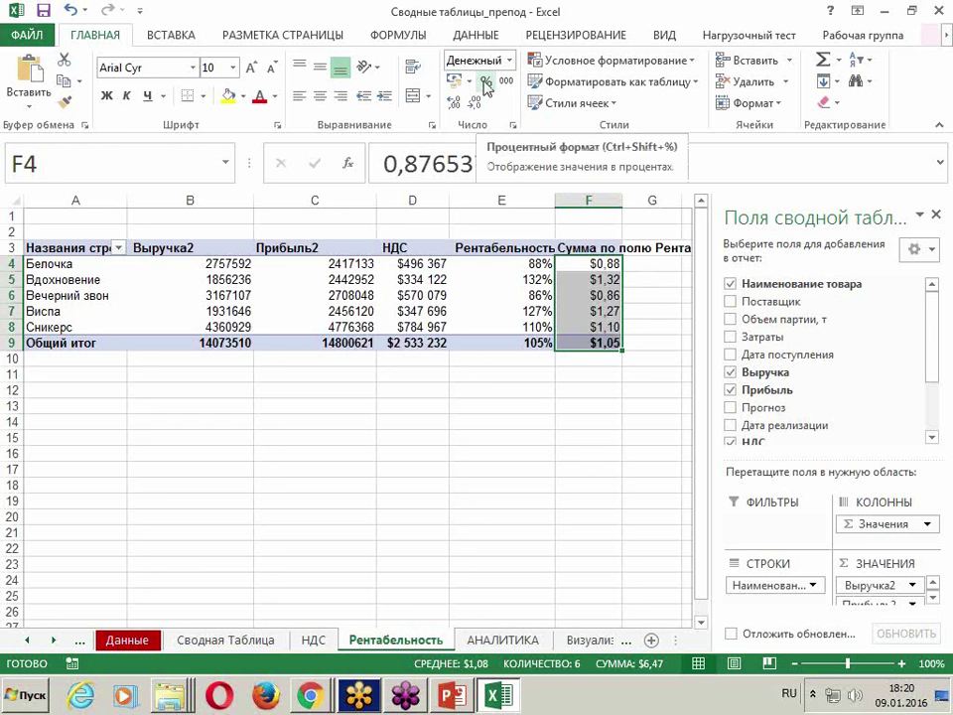
{"action": "left_click", "coordinate": [485, 83]}
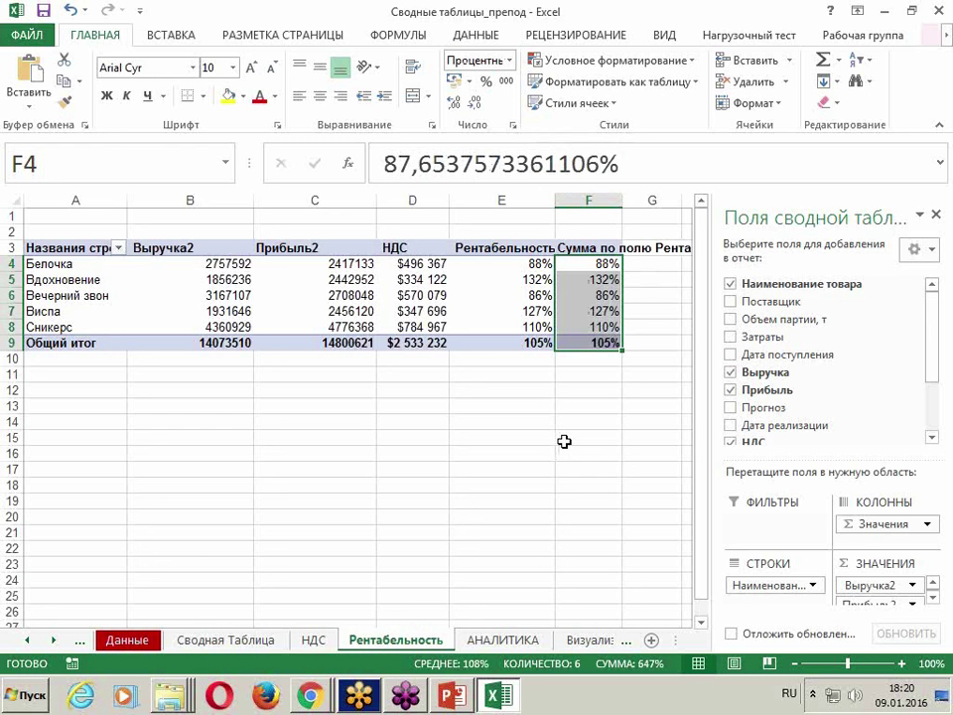
{"action": "left_click_drag", "start_coordinate": [623, 201], "coordinate": [628, 203]}
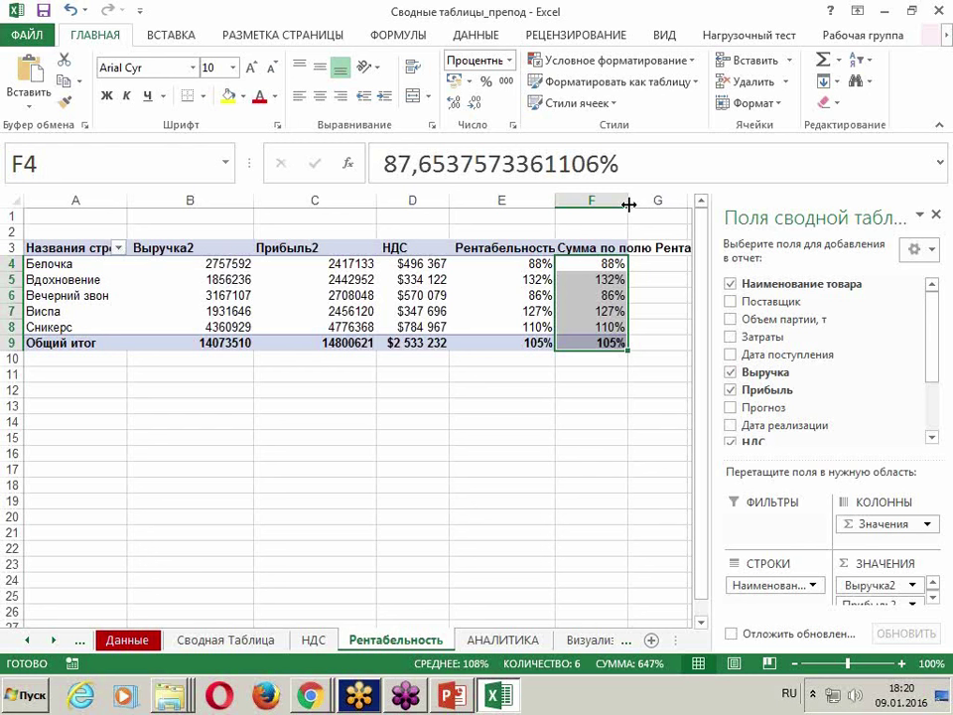
Inspect the percentages in F4 and F5, then select empty cell C14 outside the pivot.
{"action": "left_click", "coordinate": [596, 264]}
{"action": "left_click", "coordinate": [577, 283]}
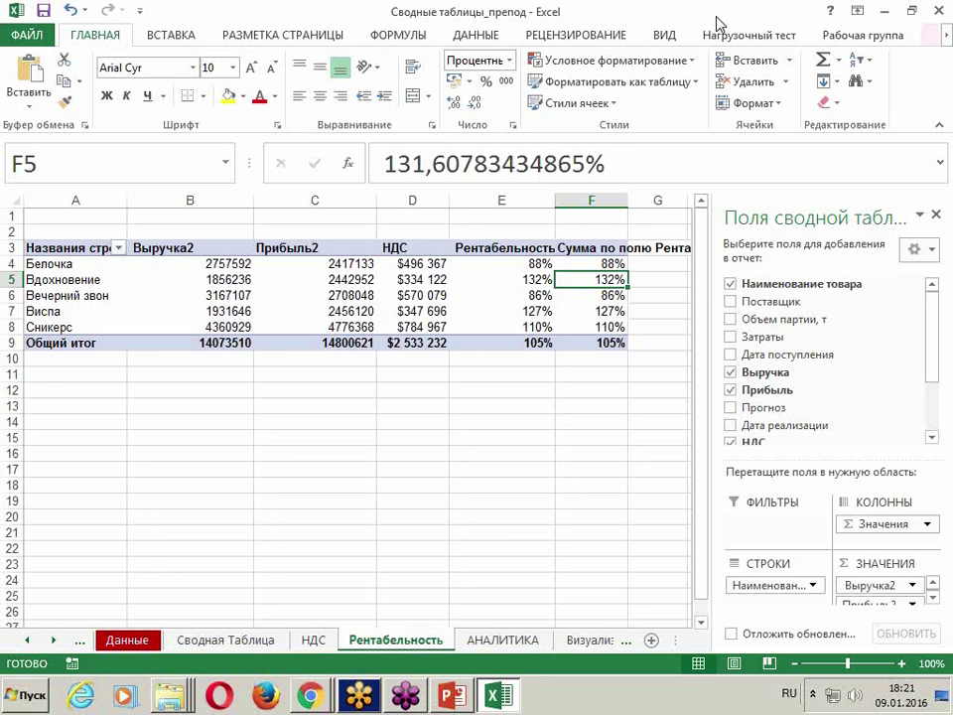
{"action": "left_click", "coordinate": [280, 425]}
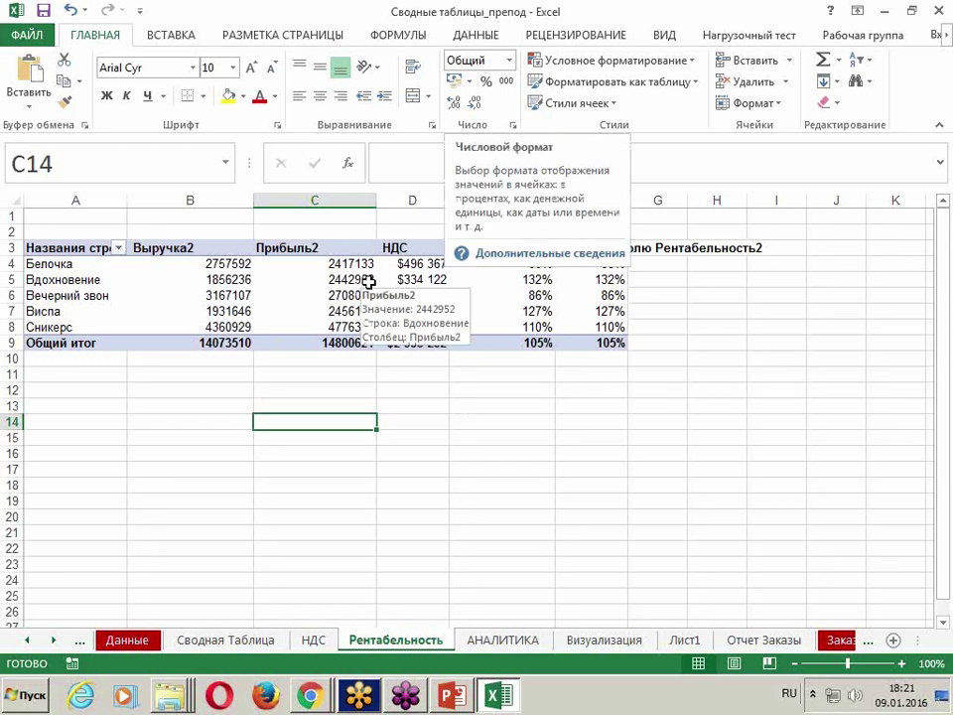
{"action": "mouse_move", "coordinate": [512, 125]}
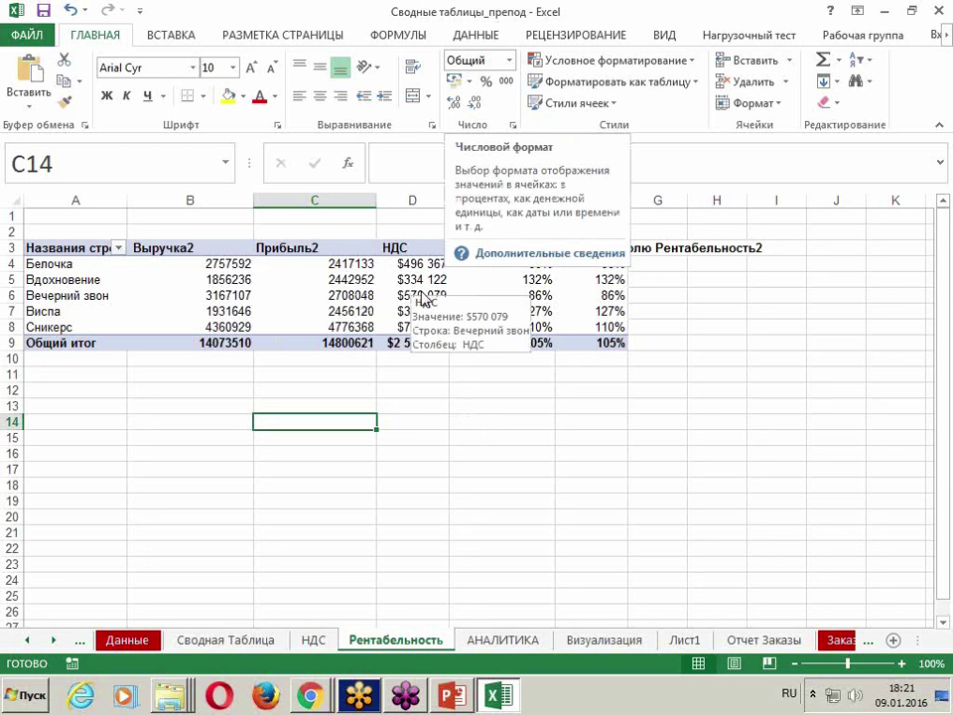
{"action": "left_click", "coordinate": [714, 507]}
{"action": "left_click", "coordinate": [305, 419]}
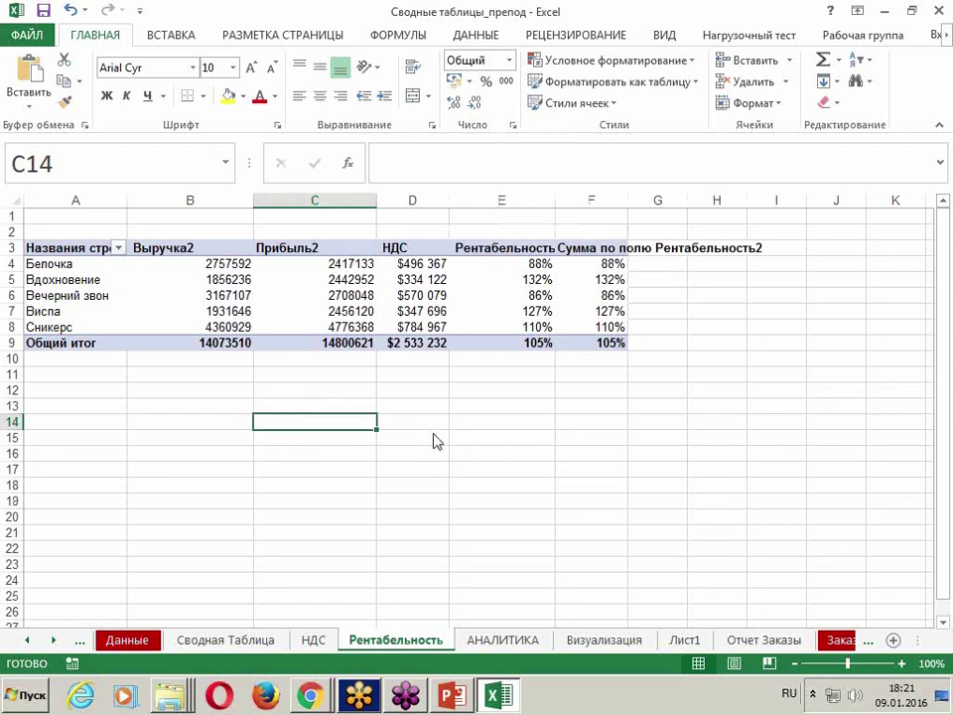
{"action": "left_click", "coordinate": [488, 298]}
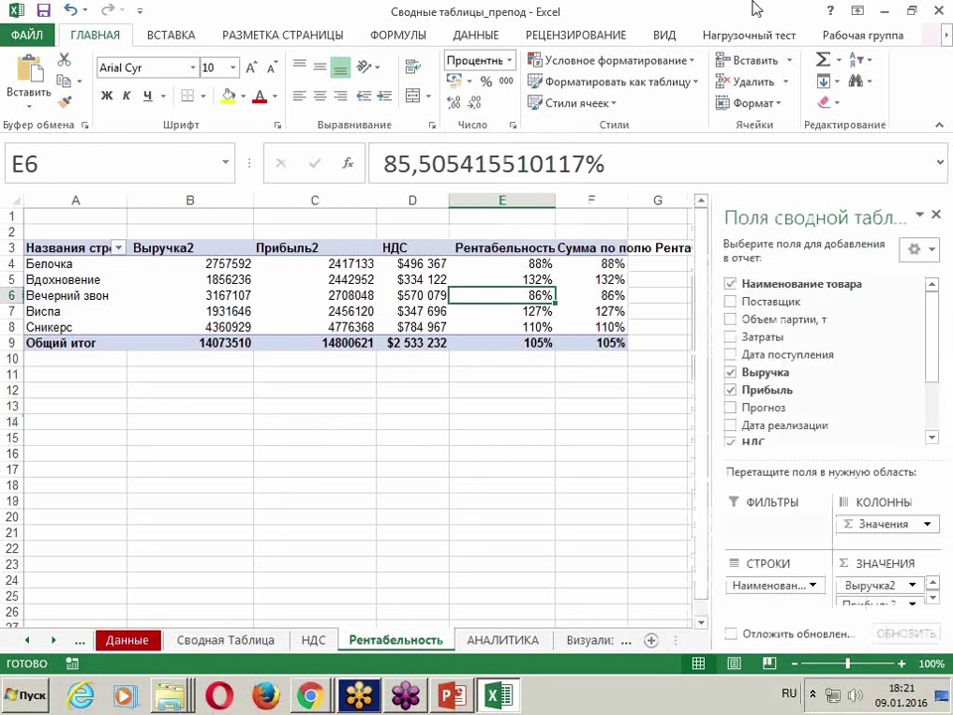
{"action": "left_click", "coordinate": [946, 43]}
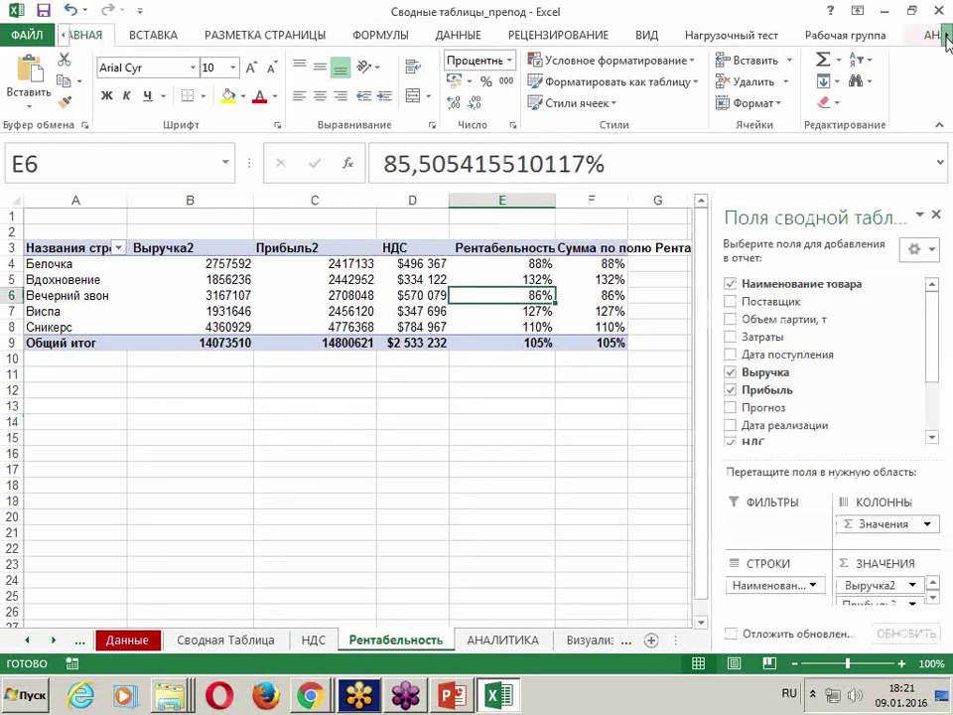
{"action": "left_click", "coordinate": [756, 37]}
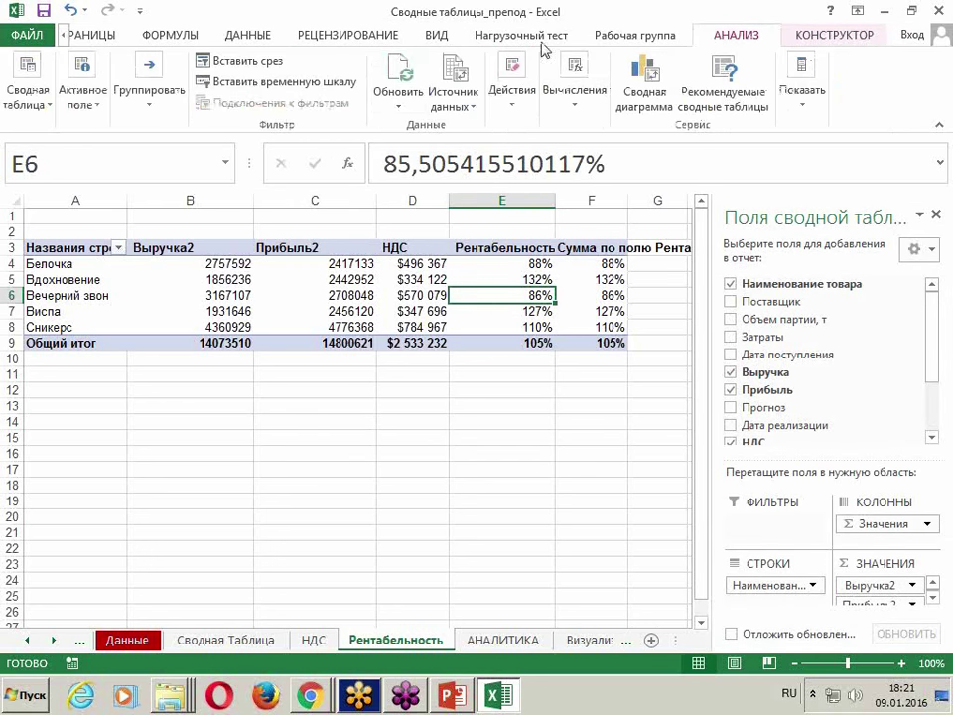
{"action": "left_click", "coordinate": [33, 81]}
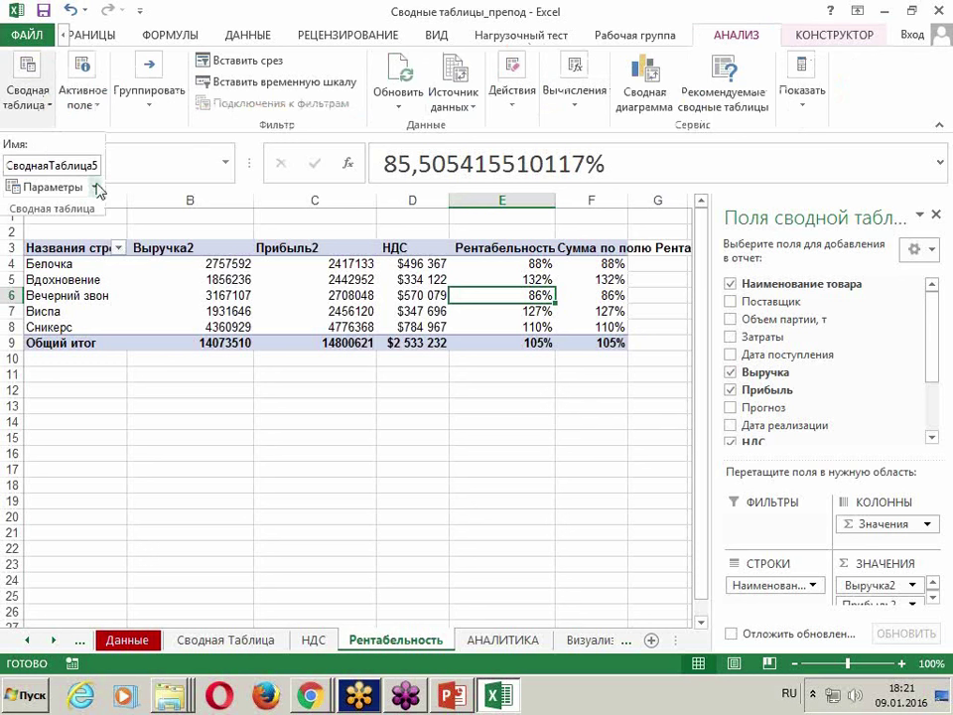
{"action": "left_click", "coordinate": [94, 186]}
{"action": "left_click", "coordinate": [208, 493]}
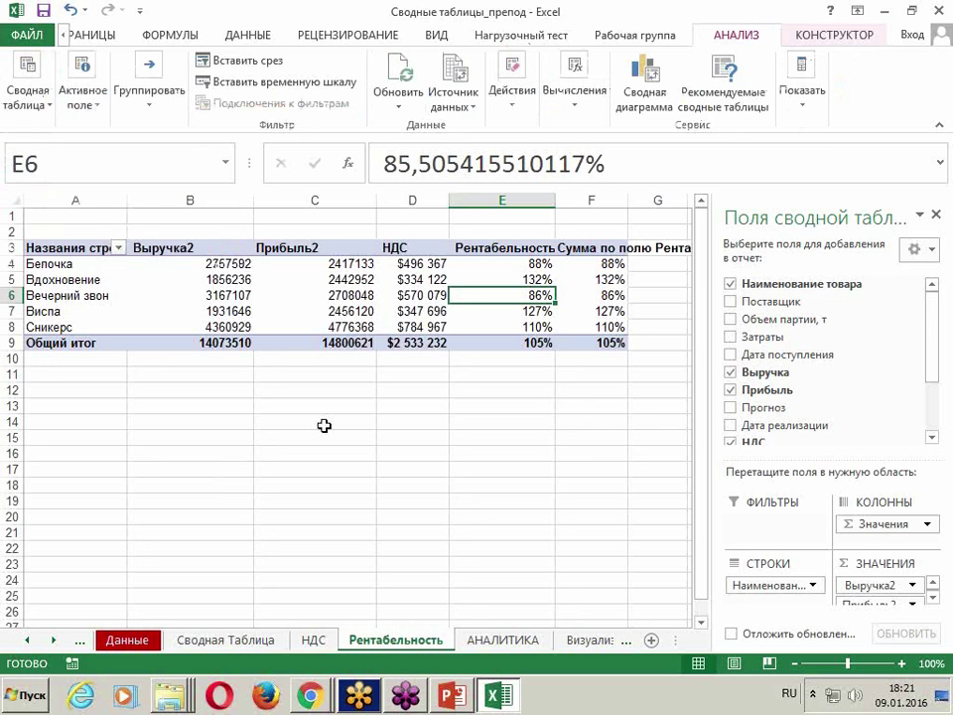
{"action": "left_click", "coordinate": [269, 464]}
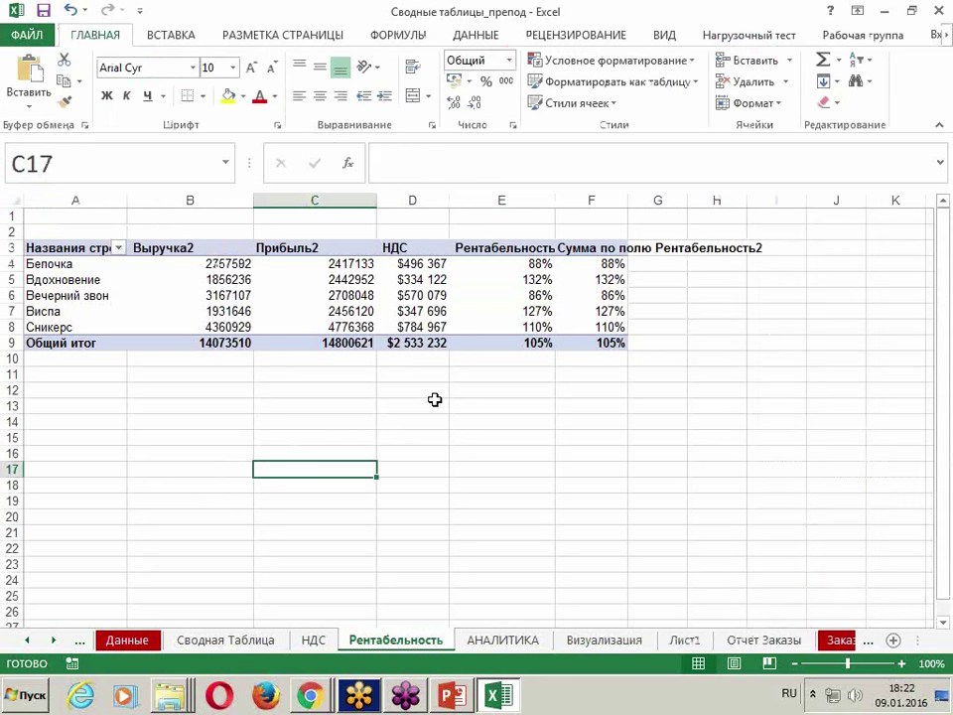
Begin a GETPIVOTDATA formula in C17 referencing Белочка's Рентабельность2 value in F4.
{"action": "type", "text": "="}
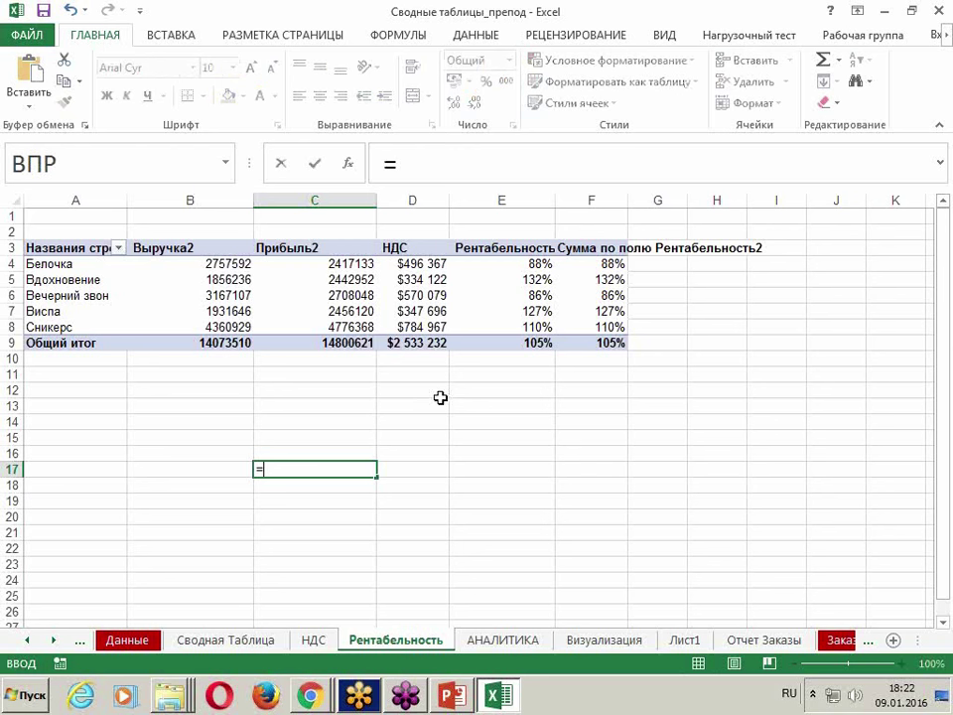
{"action": "left_click", "coordinate": [599, 264]}
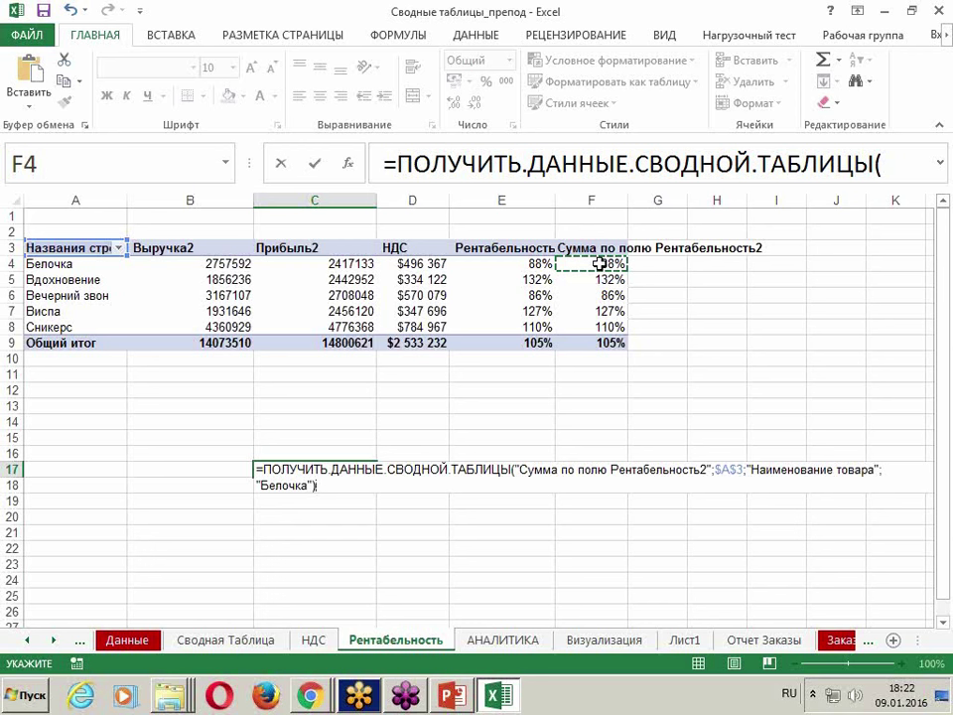
Commit C17's GETPIVOTDATA formula, returning 0,876537573, and widen the formula bar to read it.
{"action": "key", "text": "Return"}
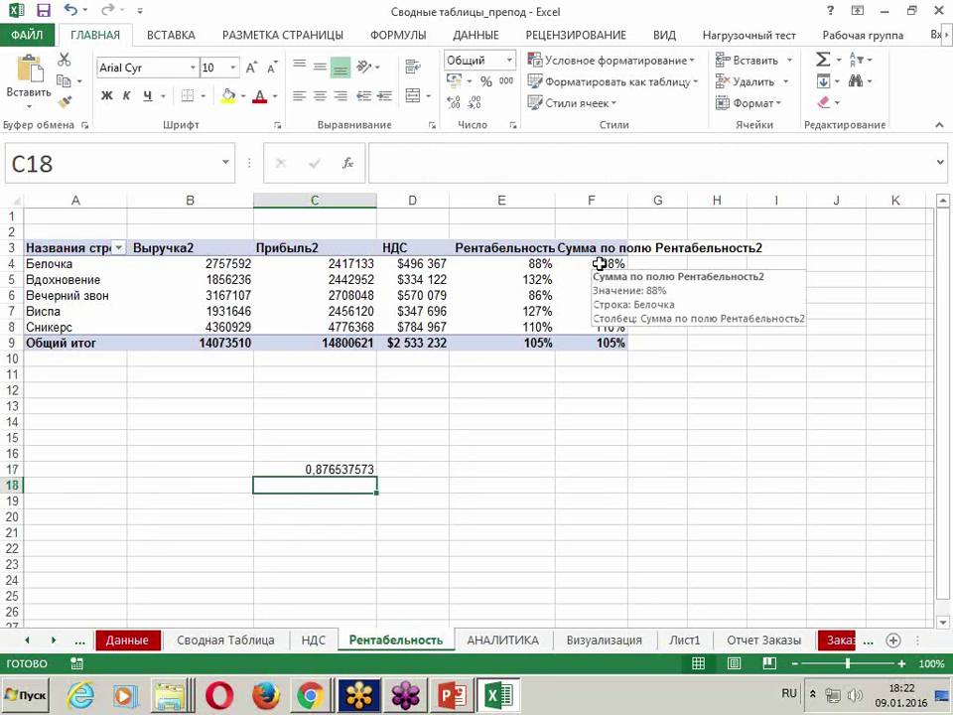
{"action": "key", "text": "Up"}
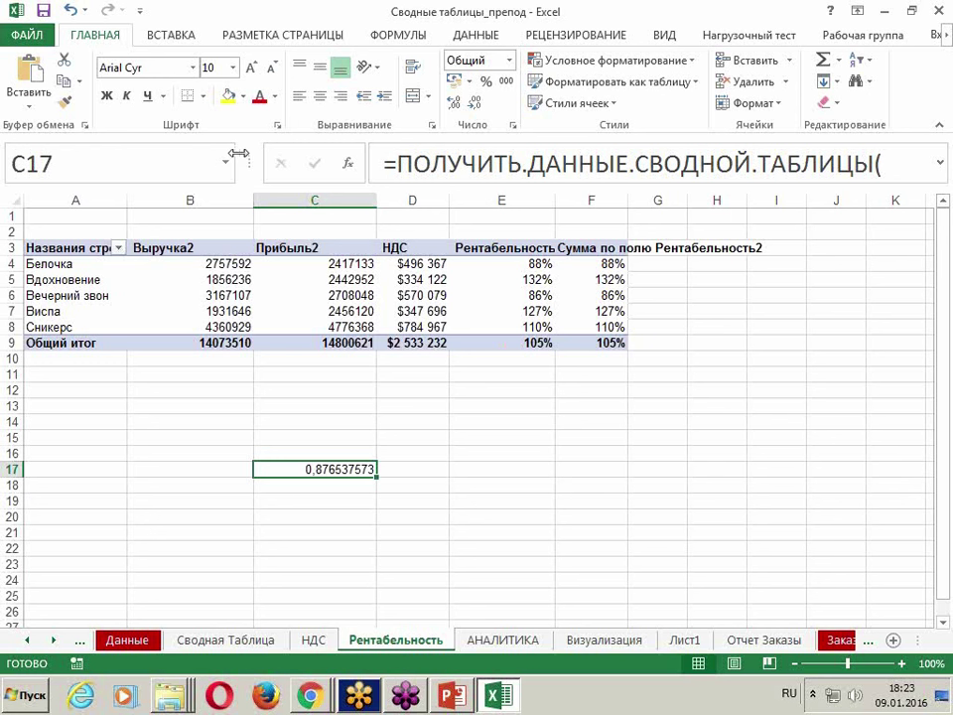
{"action": "left_click_drag", "start_coordinate": [234, 149], "coordinate": [99, 157]}
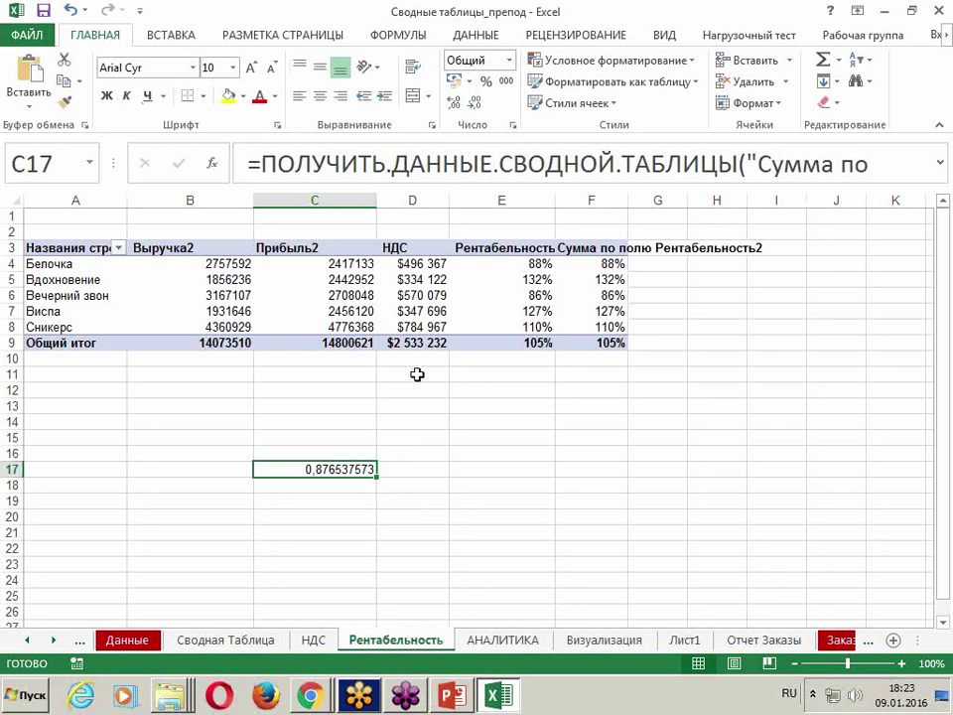
{"action": "left_click_drag", "start_coordinate": [378, 477], "coordinate": [368, 559]}
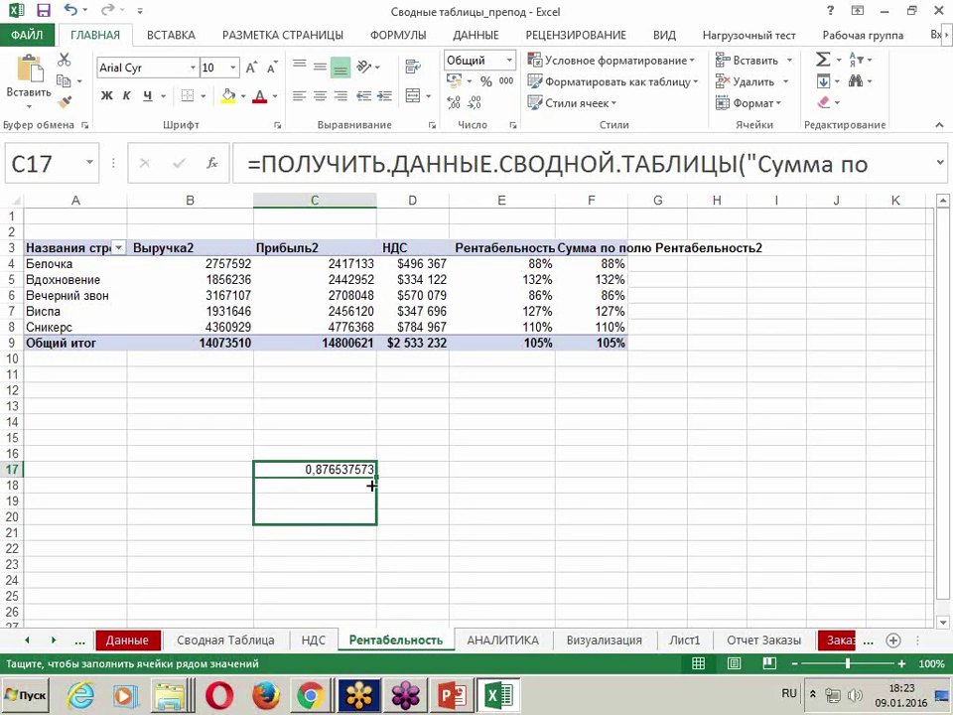
Fill the C17 formula down to C23, then reopen C17's formula for inspection.
{"action": "left_click_drag", "start_coordinate": [368, 559], "coordinate": [377, 568]}
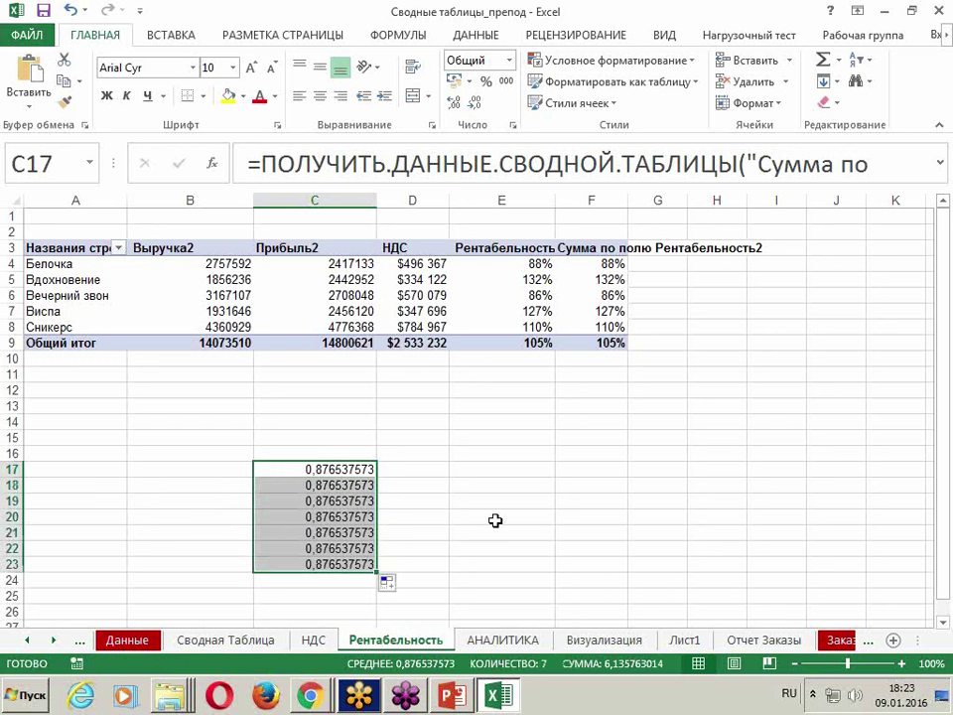
{"action": "left_click", "coordinate": [354, 471]}
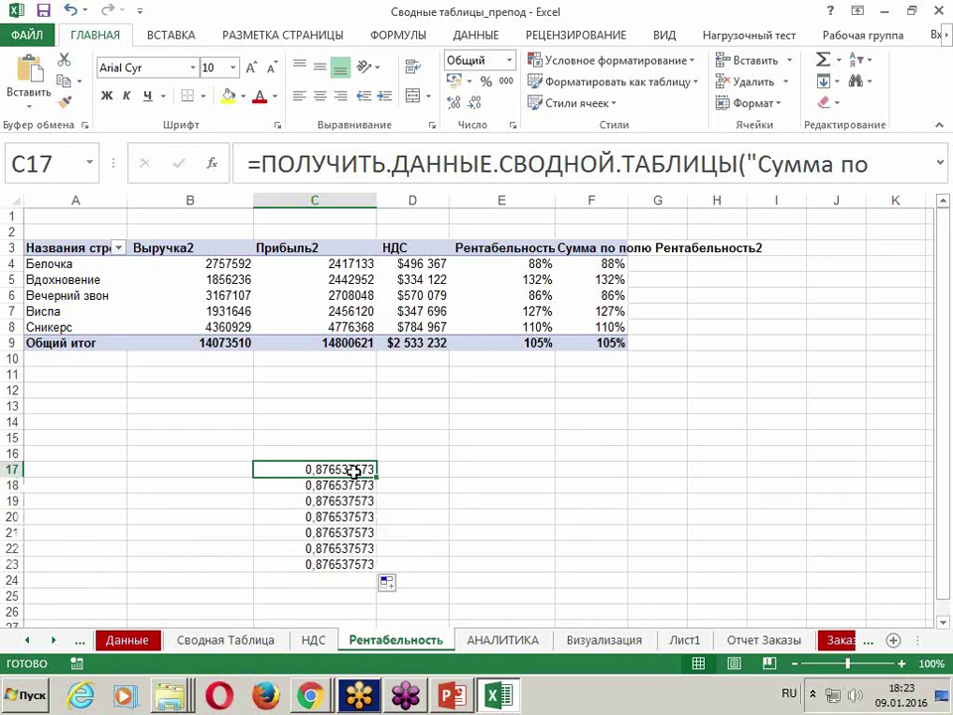
{"action": "key", "text": "F2"}
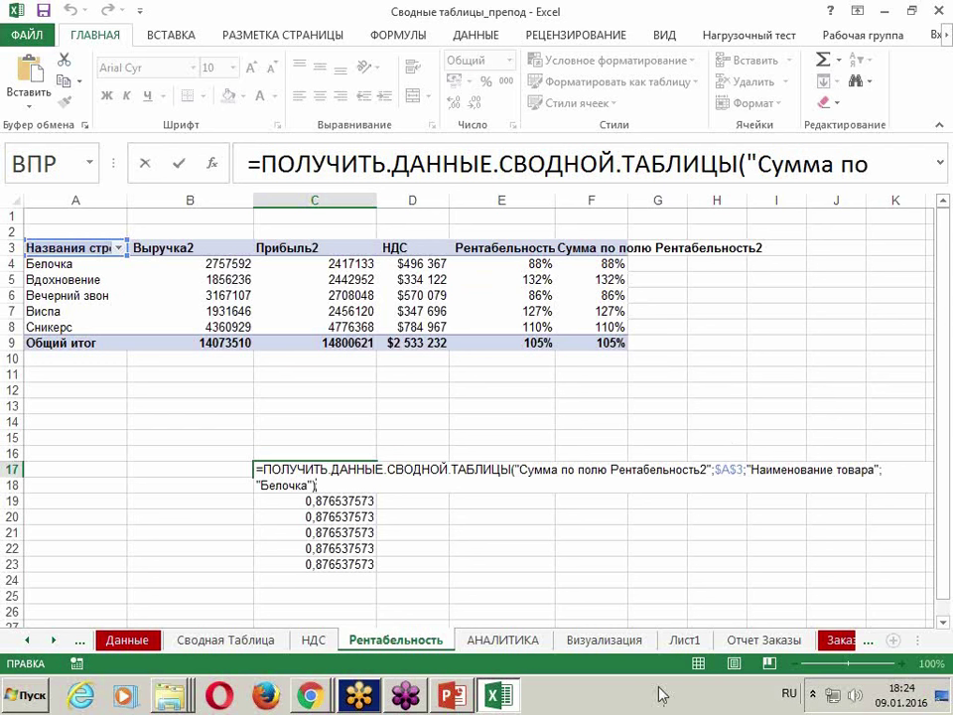
{"action": "key", "text": "Return"}
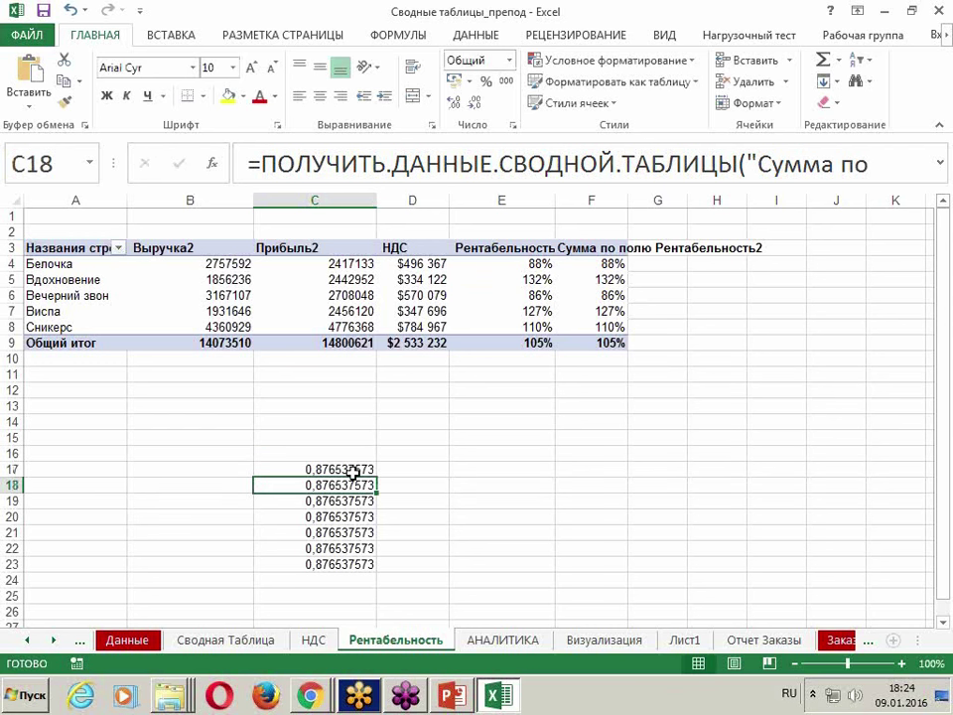
{"action": "left_click", "coordinate": [353, 467]}
{"action": "left_click_drag", "start_coordinate": [354, 467], "coordinate": [606, 404]}
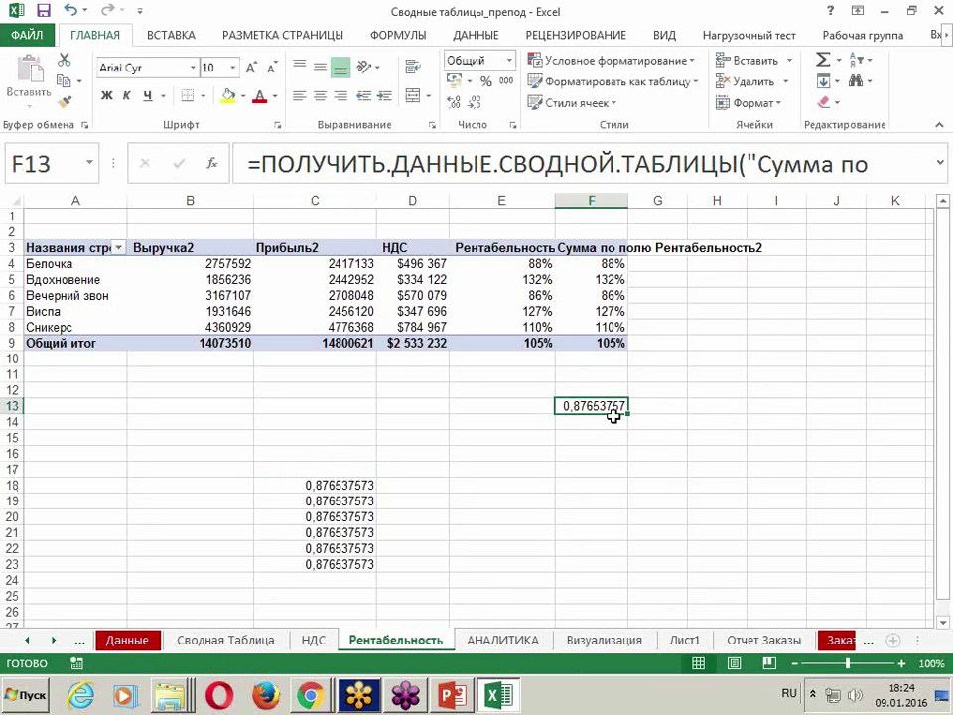
{"action": "left_click_drag", "start_coordinate": [613, 416], "coordinate": [415, 491]}
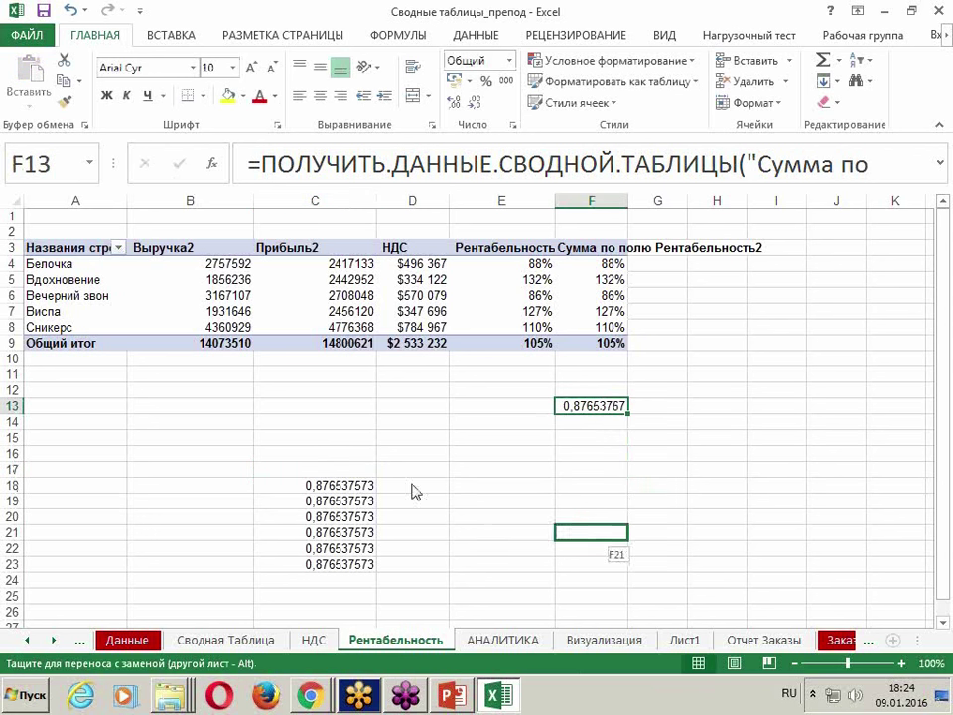
{"action": "left_click_drag", "start_coordinate": [415, 492], "coordinate": [342, 471]}
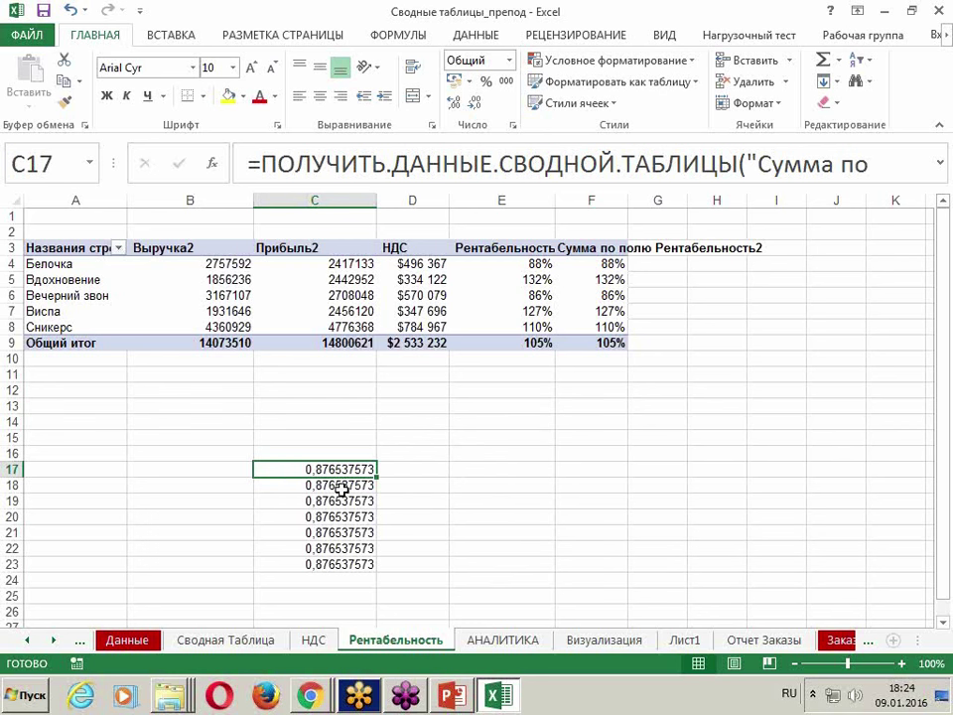
{"action": "left_click", "coordinate": [397, 471]}
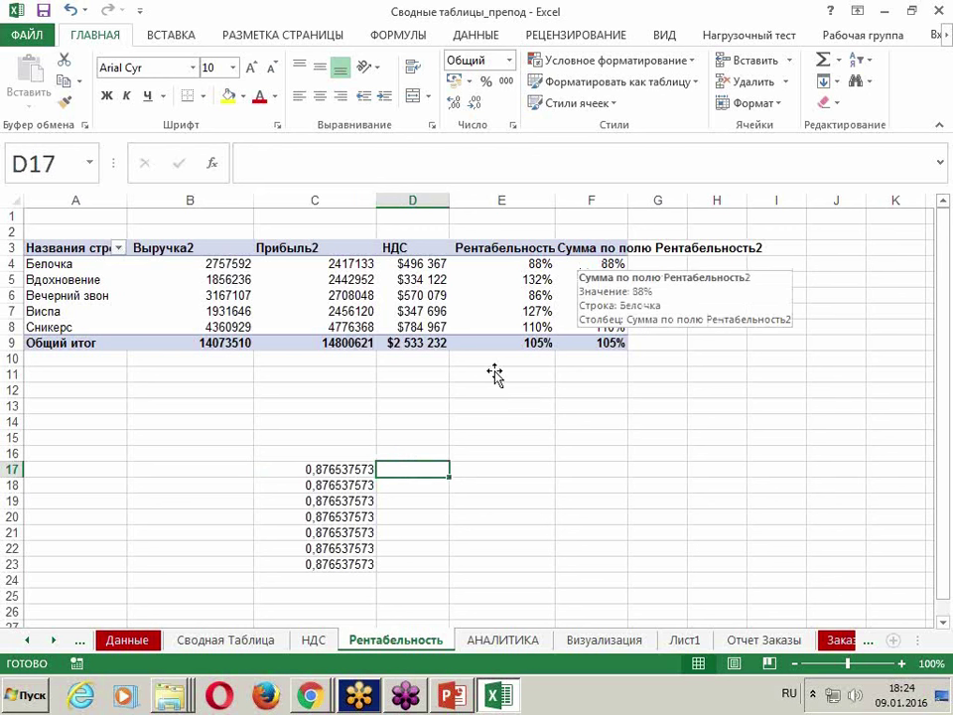
{"action": "left_click", "coordinate": [358, 467]}
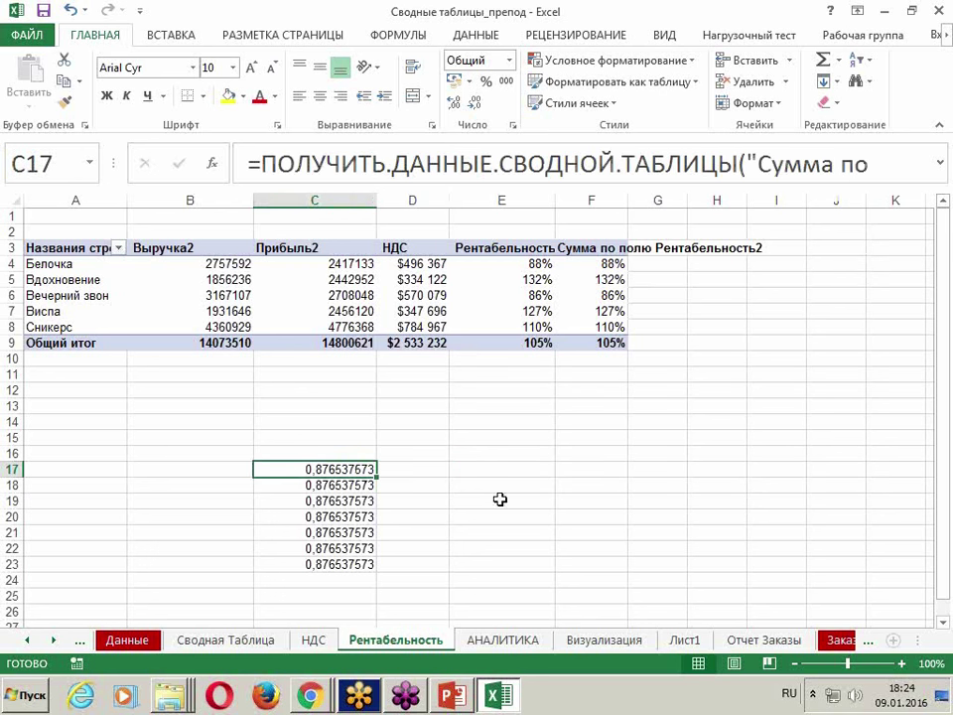
{"action": "left_click", "coordinate": [415, 470]}
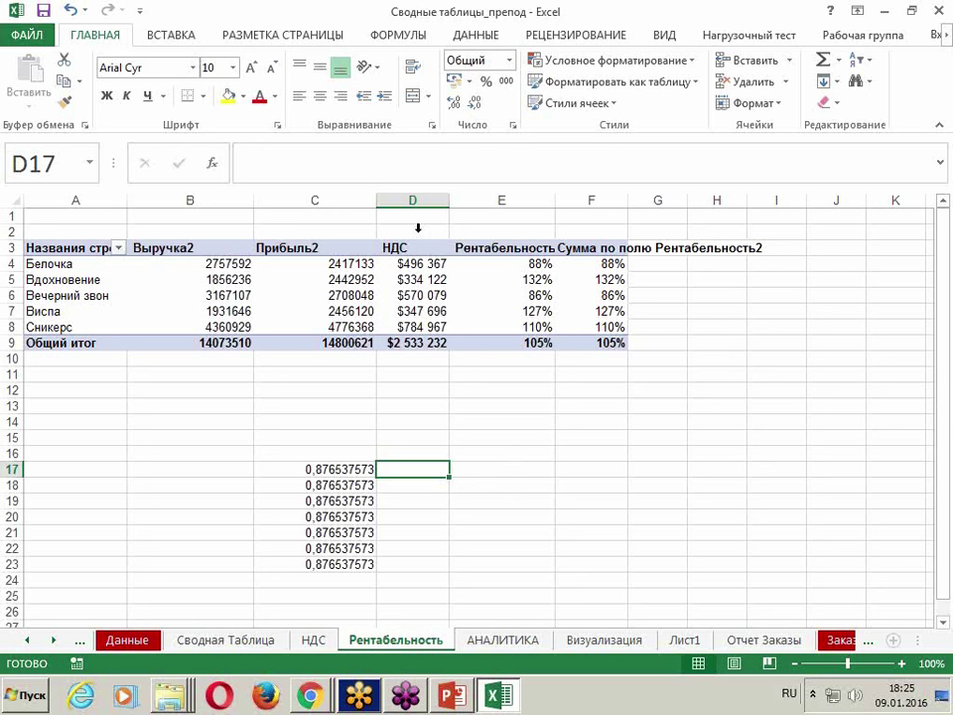
Select the pivot and show its name СводнаяТаблица5 and Параметры under АНАЛИЗ, with red annotations.
{"action": "left_click", "coordinate": [292, 296]}
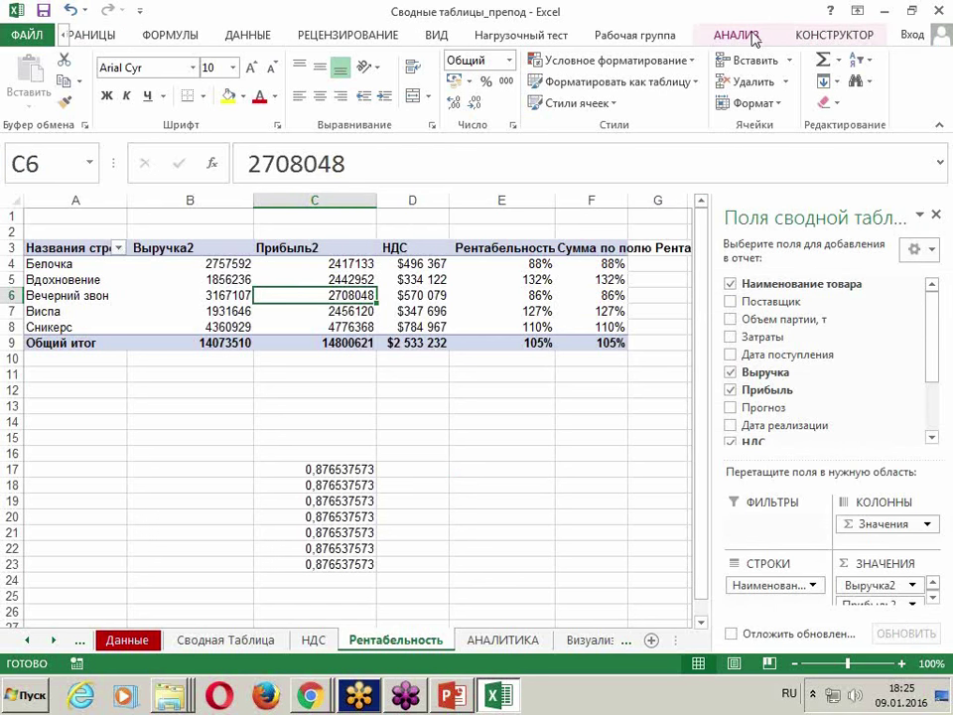
{"action": "left_click", "coordinate": [767, 33]}
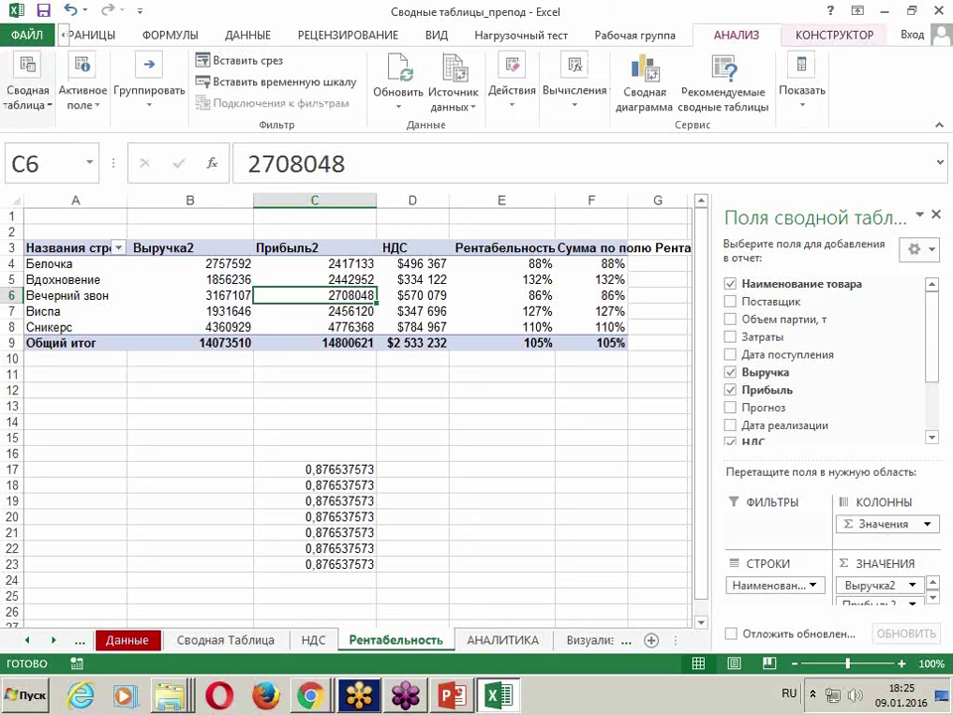
{"action": "mouse_move", "coordinate": [2, 36]}
{"action": "left_mouse_down"}
{"action": "mouse_move", "coordinate": [47, 32]}
{"action": "mouse_move", "coordinate": [64, 94]}
{"action": "mouse_move", "coordinate": [54, 127]}
{"action": "mouse_move", "coordinate": [2, 124]}
{"action": "mouse_move", "coordinate": [3, 42]}
{"action": "left_mouse_up"}
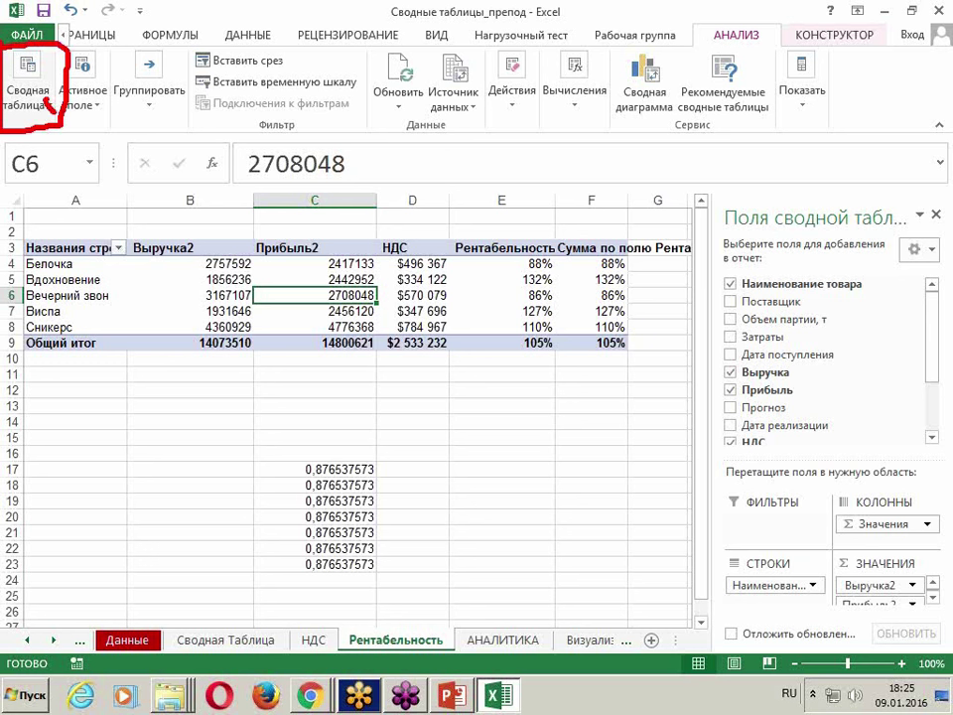
{"action": "left_click_drag", "start_coordinate": [43, 99], "coordinate": [57, 95]}
{"action": "key", "text": "Escape"}
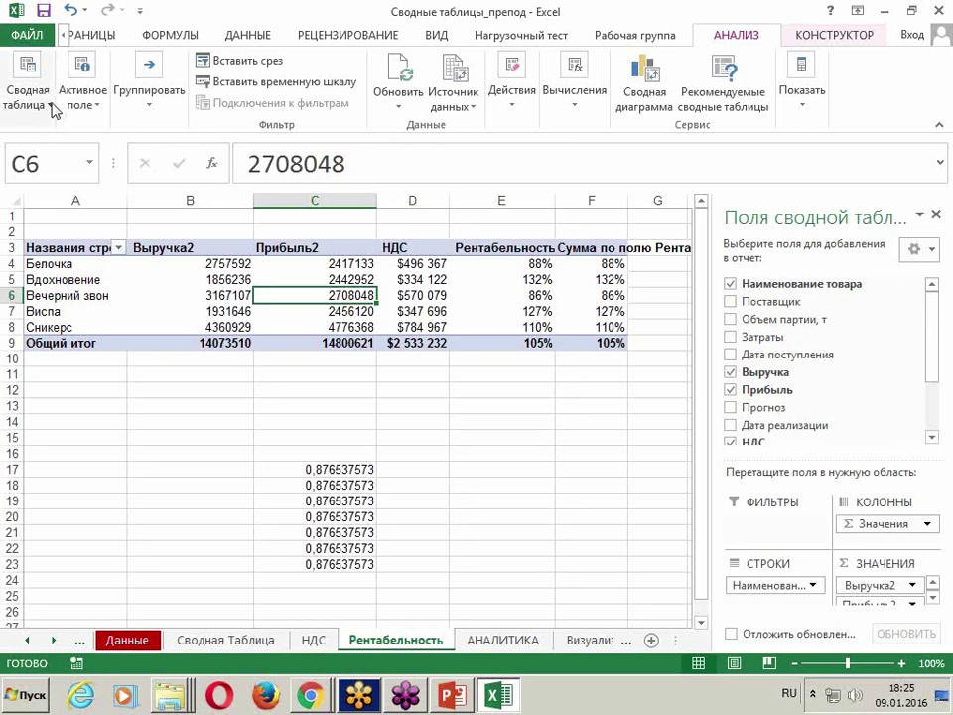
{"action": "left_click", "coordinate": [50, 103]}
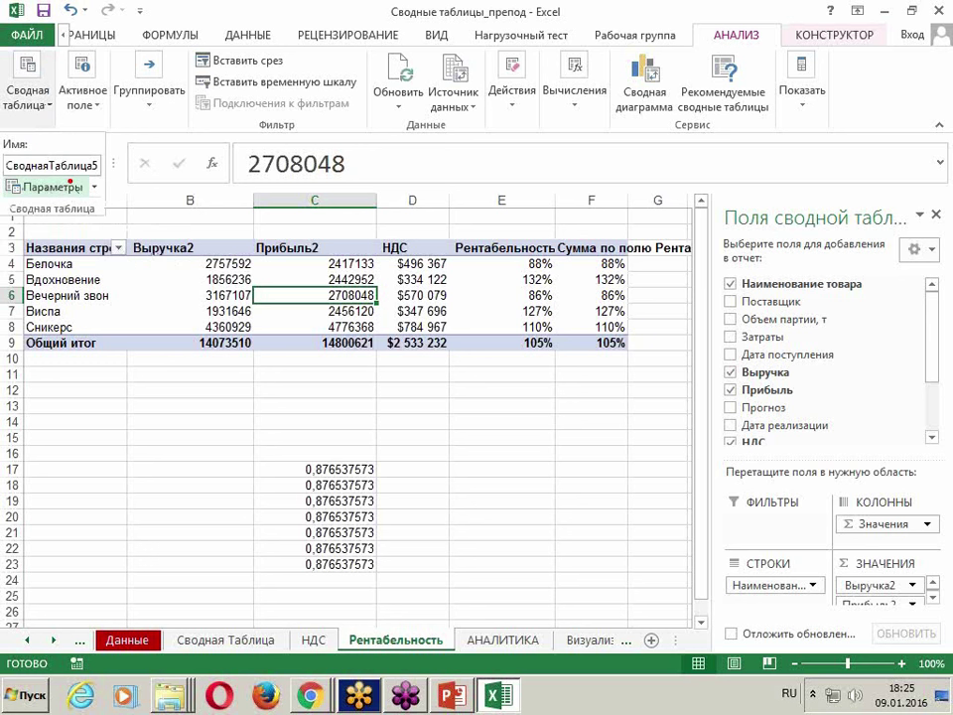
Open the pivot Параметры list and mark the Создать GetPivotData option in red.
{"action": "left_click_drag", "start_coordinate": [699, 12], "coordinate": [698, 12]}
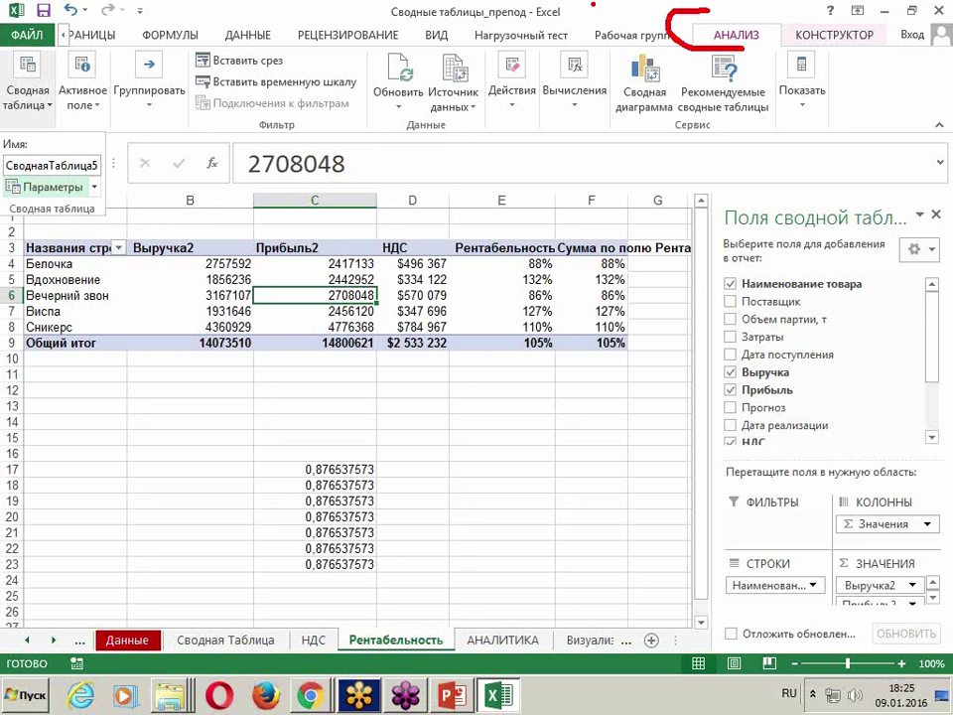
{"action": "mouse_move", "coordinate": [683, 42]}
{"action": "left_mouse_down"}
{"action": "mouse_move", "coordinate": [106, 78]}
{"action": "mouse_move", "coordinate": [2, 74]}
{"action": "mouse_move", "coordinate": [5, 99]}
{"action": "mouse_move", "coordinate": [49, 127]}
{"action": "mouse_move", "coordinate": [61, 54]}
{"action": "left_mouse_up"}
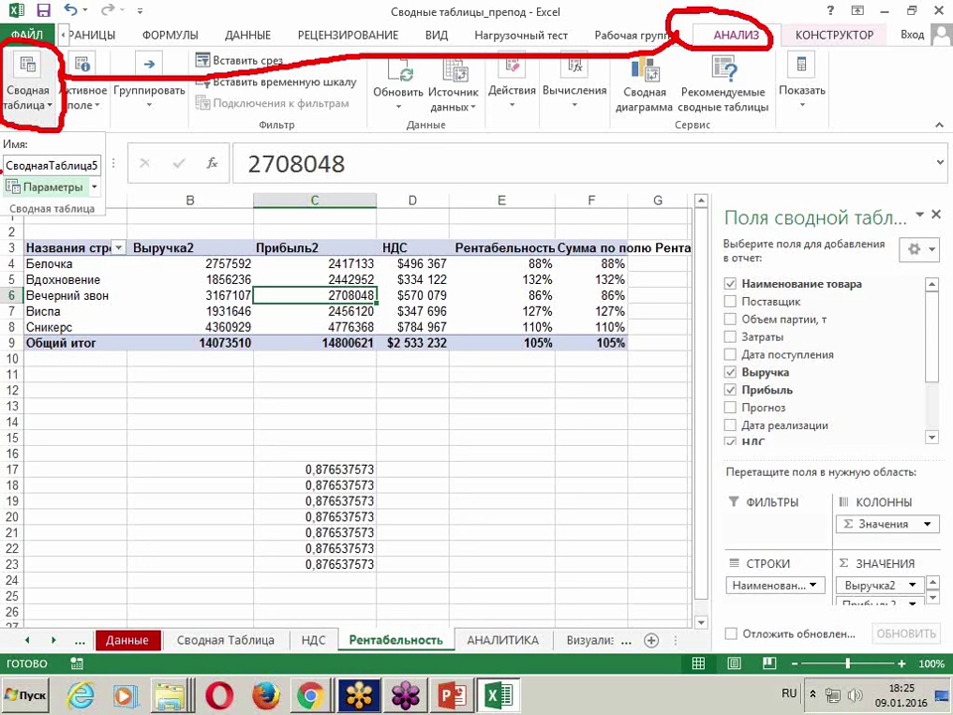
{"action": "left_click_drag", "start_coordinate": [2, 179], "coordinate": [107, 177]}
{"action": "left_click", "coordinate": [141, 179]}
{"action": "left_click", "coordinate": [55, 186]}
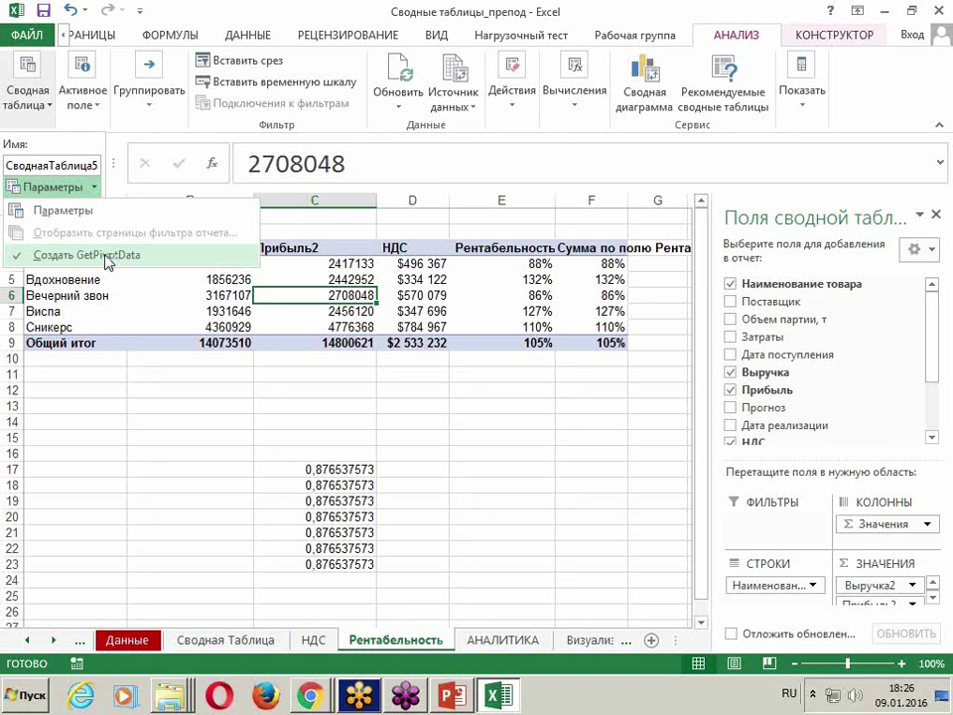
{"action": "key", "text": "ctrl+2"}
{"action": "left_click_drag", "start_coordinate": [25, 242], "coordinate": [10, 277]}
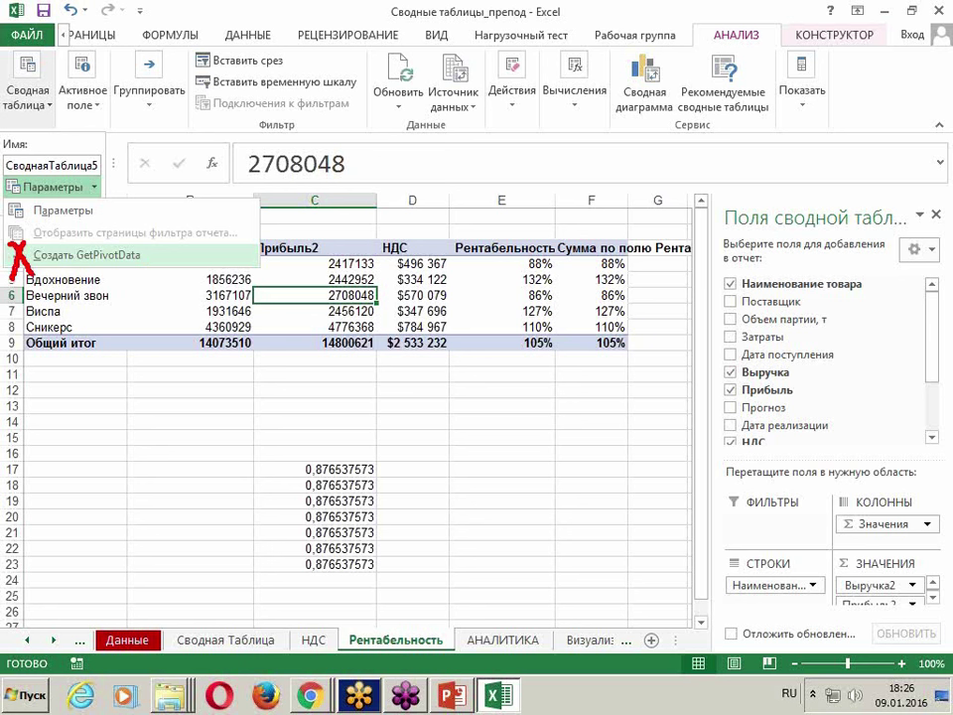
{"action": "left_click_drag", "start_coordinate": [151, 250], "coordinate": [171, 244]}
Annotate the path to the option again, then turn off Создать GetPivotData.
{"action": "left_click_drag", "start_coordinate": [732, 3], "coordinate": [787, 27]}
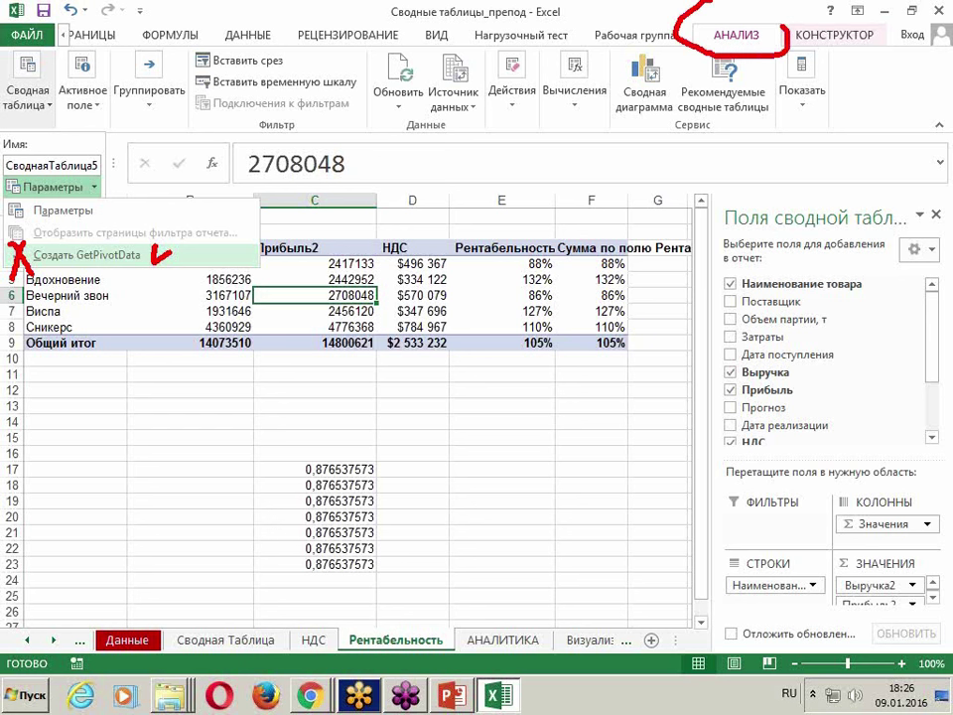
{"action": "mouse_move", "coordinate": [720, 7]}
{"action": "left_mouse_down"}
{"action": "mouse_move", "coordinate": [539, 128]}
{"action": "mouse_move", "coordinate": [106, 152]}
{"action": "left_mouse_up"}
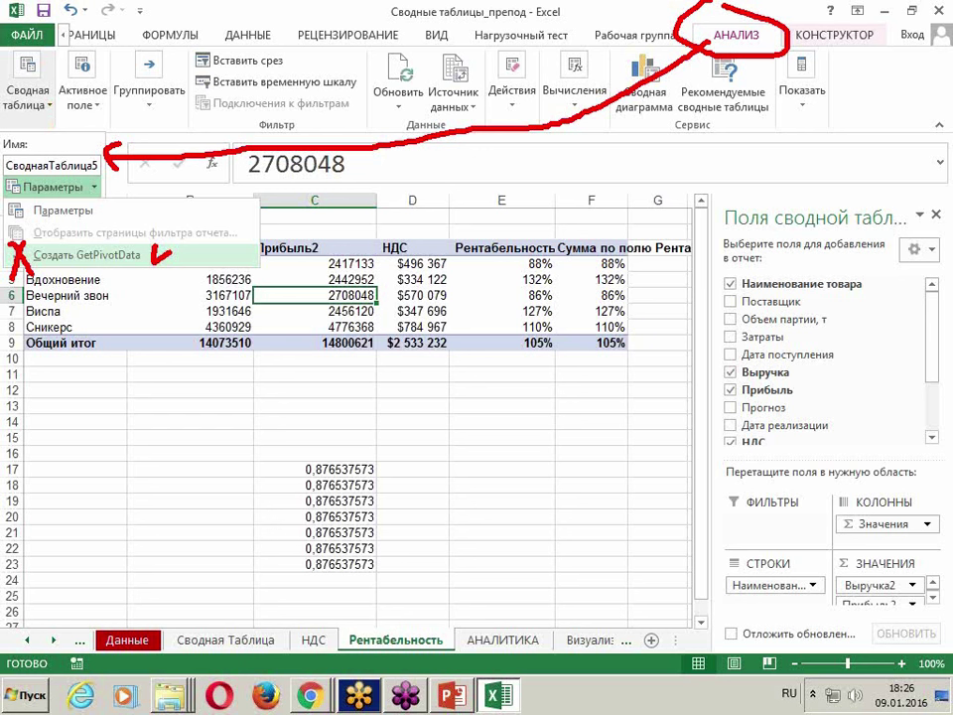
{"action": "left_click_drag", "start_coordinate": [87, 180], "coordinate": [100, 177]}
{"action": "left_click_drag", "start_coordinate": [46, 103], "coordinate": [53, 99]}
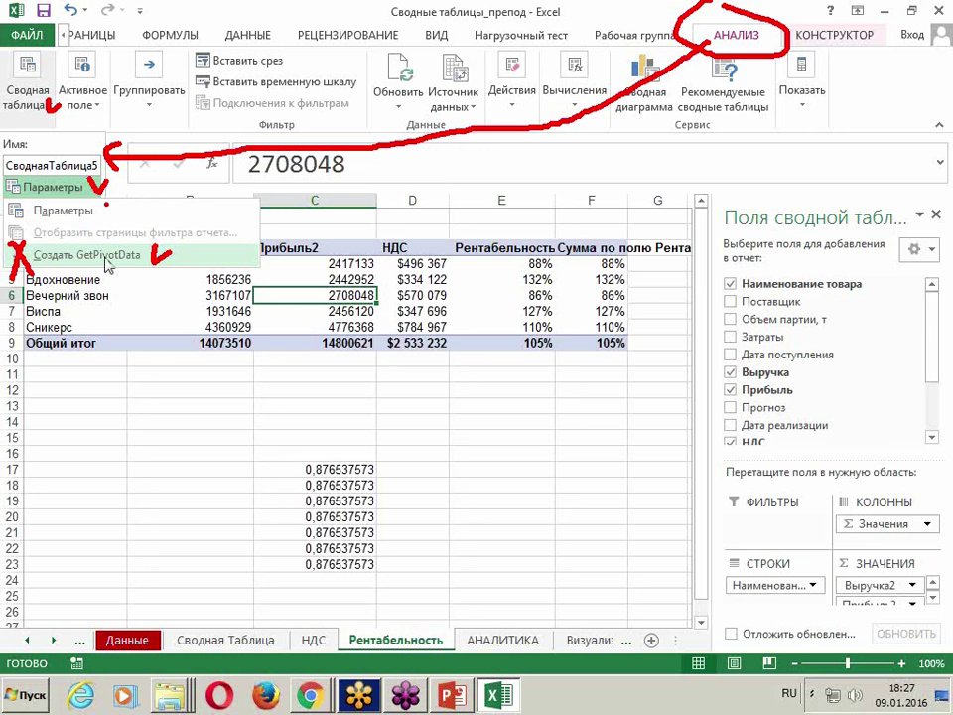
{"action": "key", "text": "Escape"}
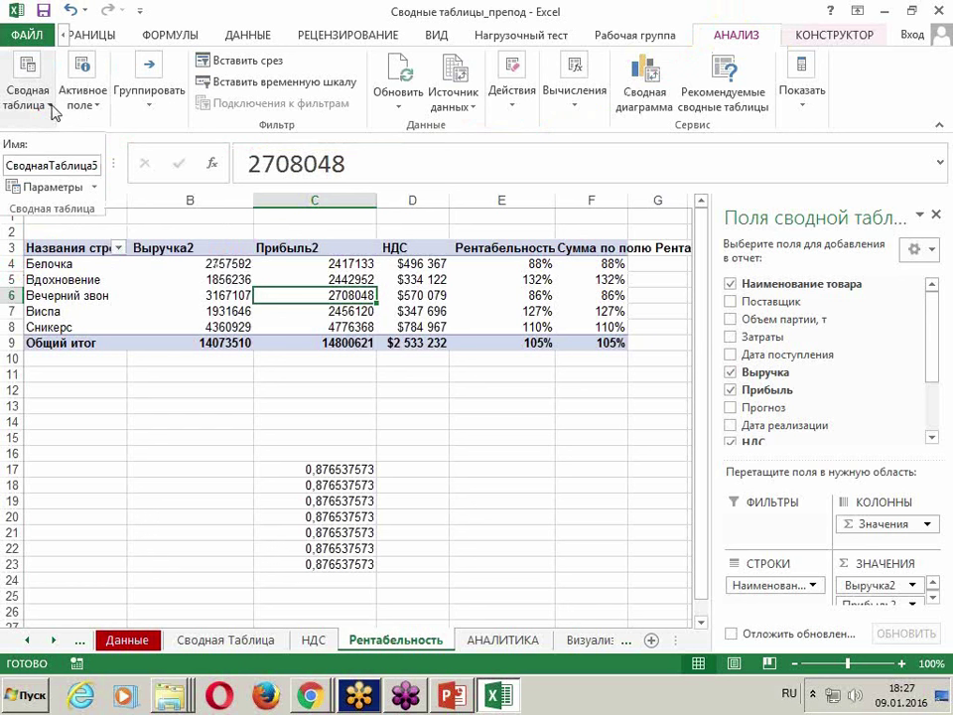
{"action": "left_click", "coordinate": [94, 186]}
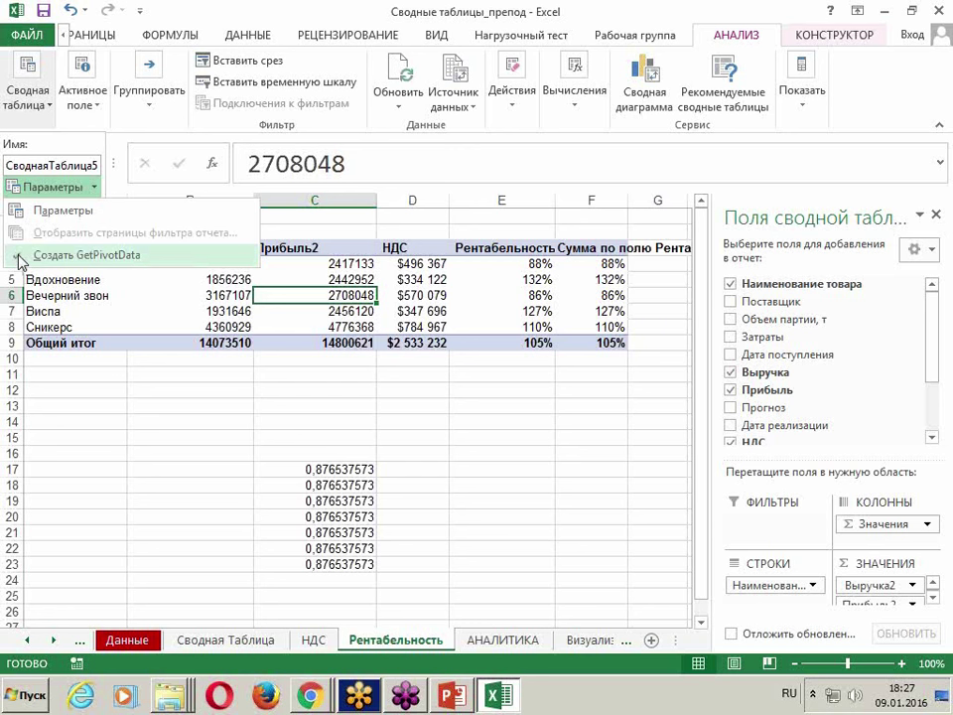
{"action": "left_click", "coordinate": [20, 261]}
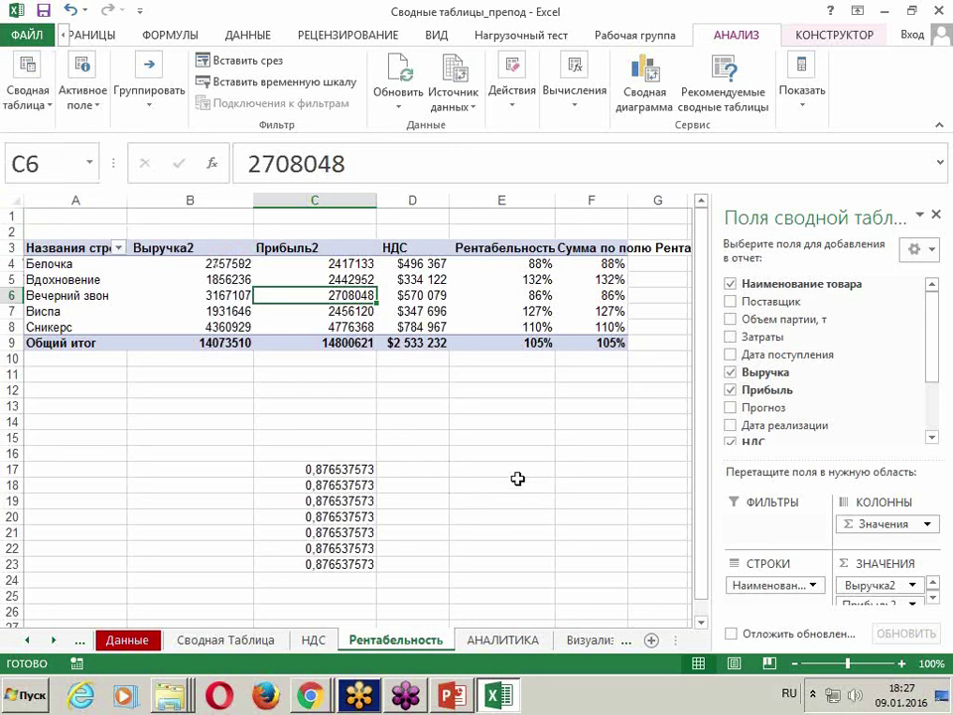
{"action": "left_click", "coordinate": [474, 475]}
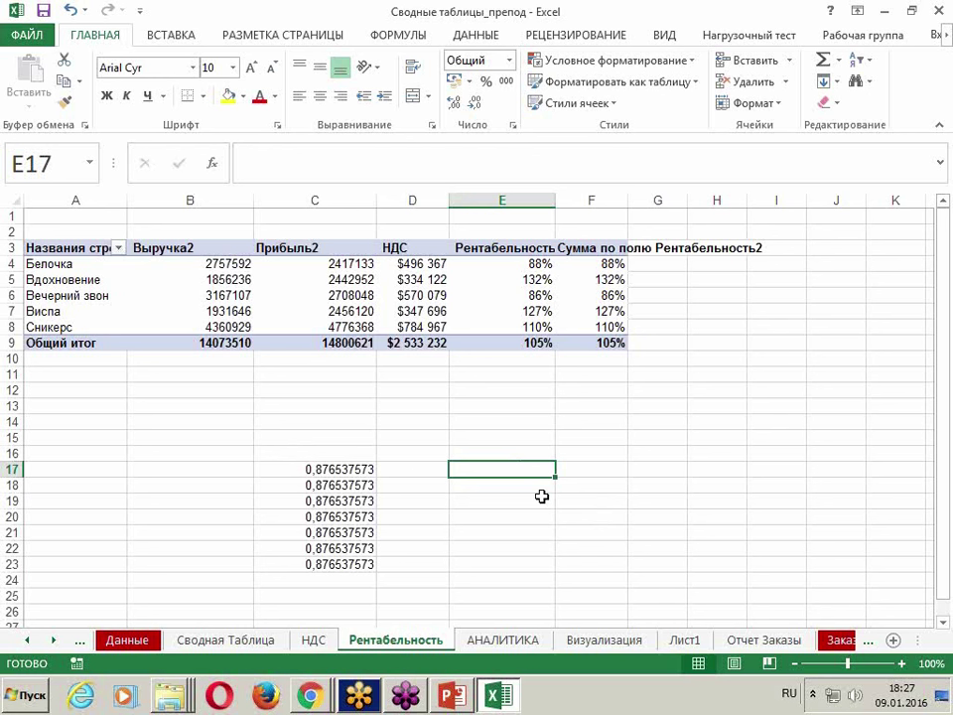
Enter =F4 in E17 and fill down to E23, giving 88%, 132%, 86%, 127%, 110%, 105%, 0%.
{"action": "type", "text": "="}
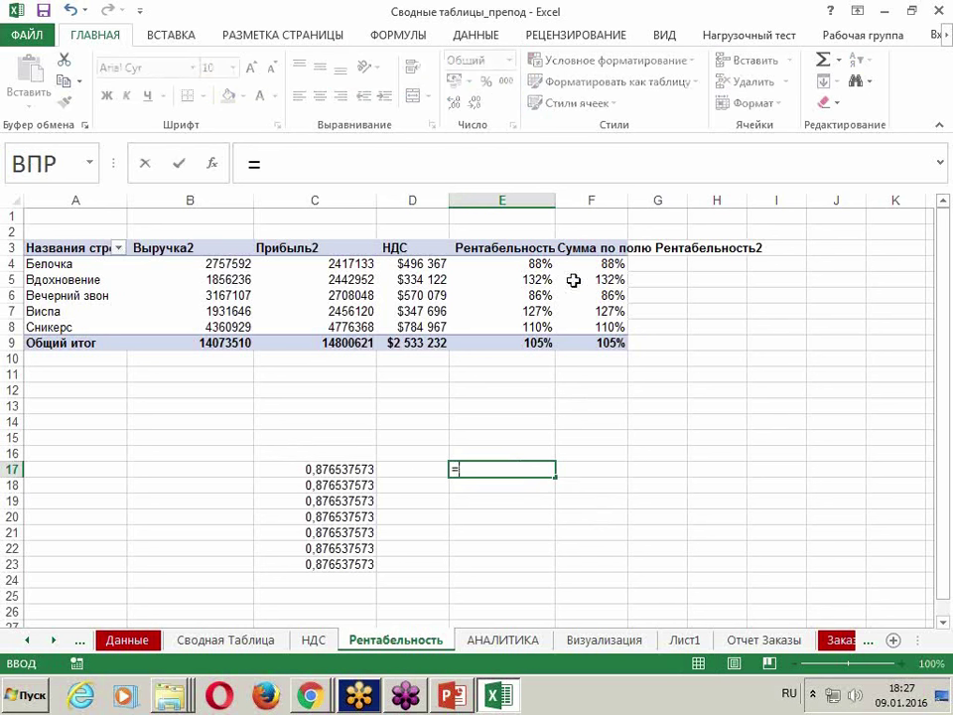
{"action": "left_click", "coordinate": [581, 261]}
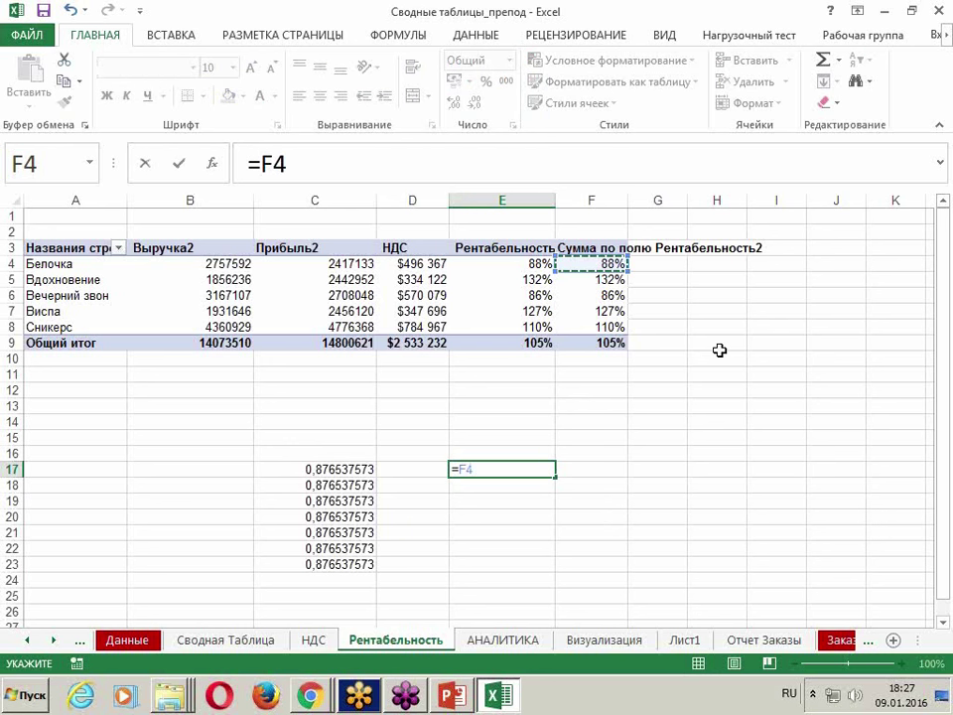
{"action": "type", "text": "*18"}
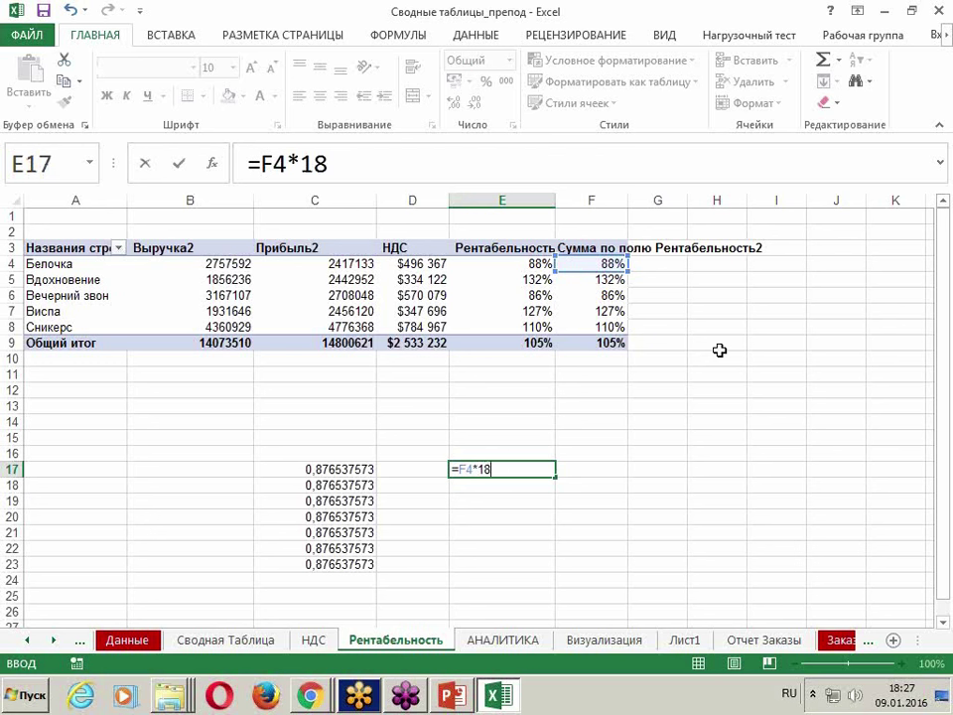
{"action": "key", "text": "BackSpace"}
{"action": "key", "text": "BackSpace"}
{"action": "key", "text": "BackSpace"}
{"action": "key", "text": "Return"}
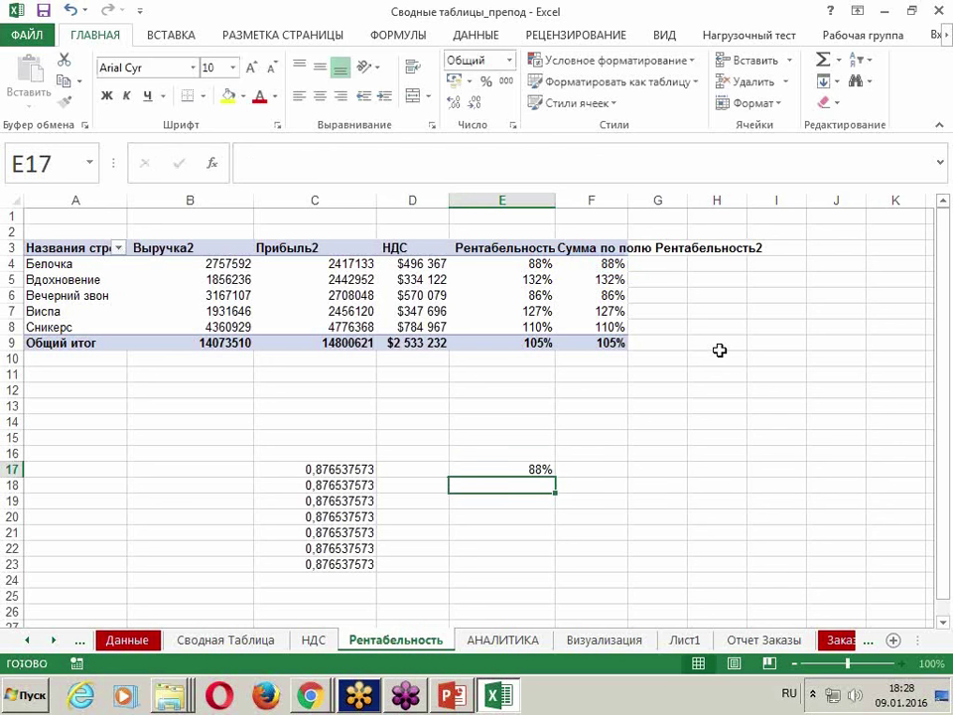
{"action": "key", "text": "Up"}
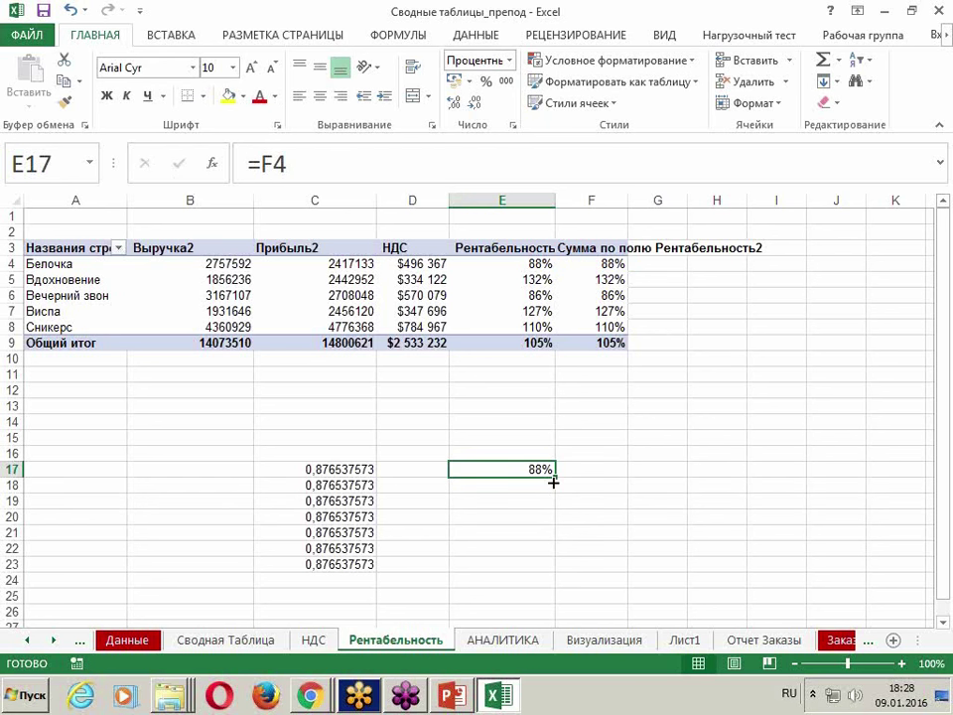
{"action": "left_click_drag", "start_coordinate": [557, 478], "coordinate": [556, 571]}
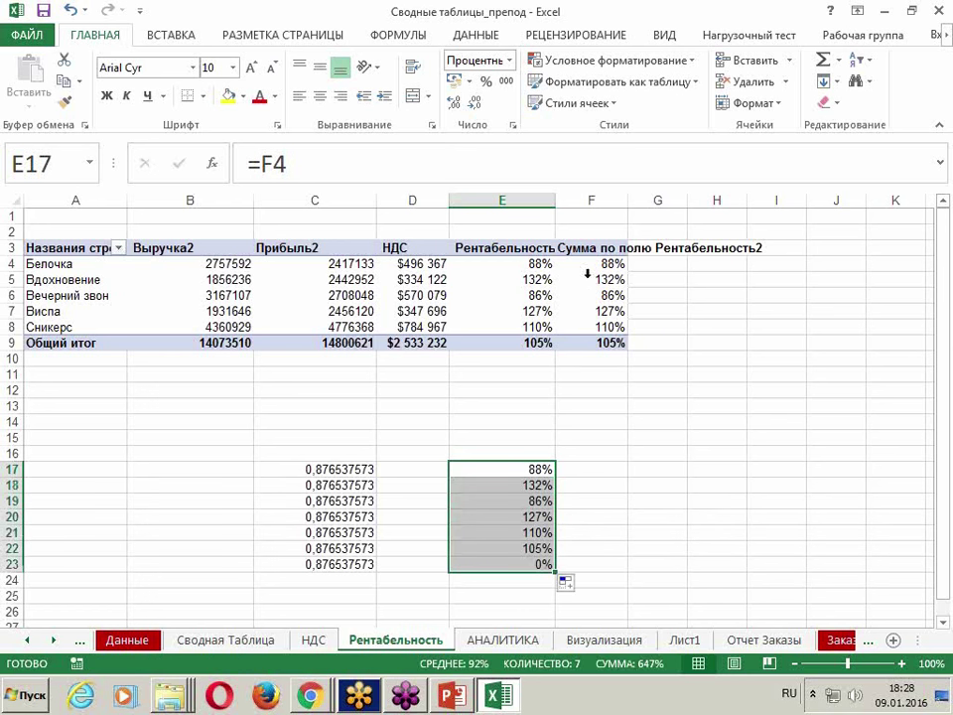
{"action": "left_click", "coordinate": [536, 279]}
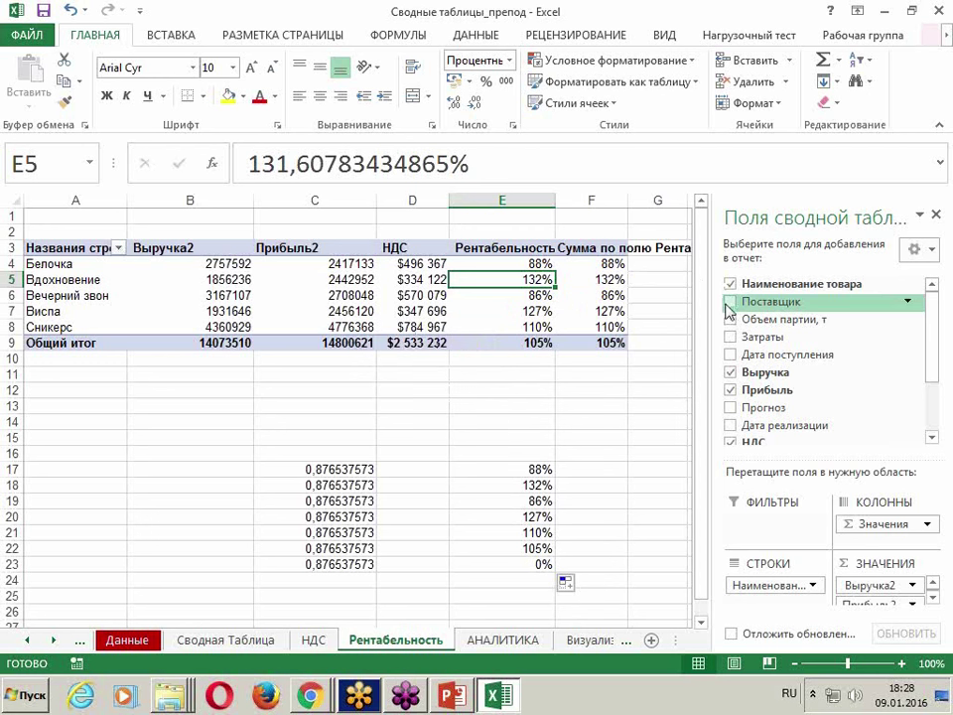
Uncheck and recheck Выручка in the pivot field list, then inspect C17's GetPivotData formula.
{"action": "left_click", "coordinate": [731, 375]}
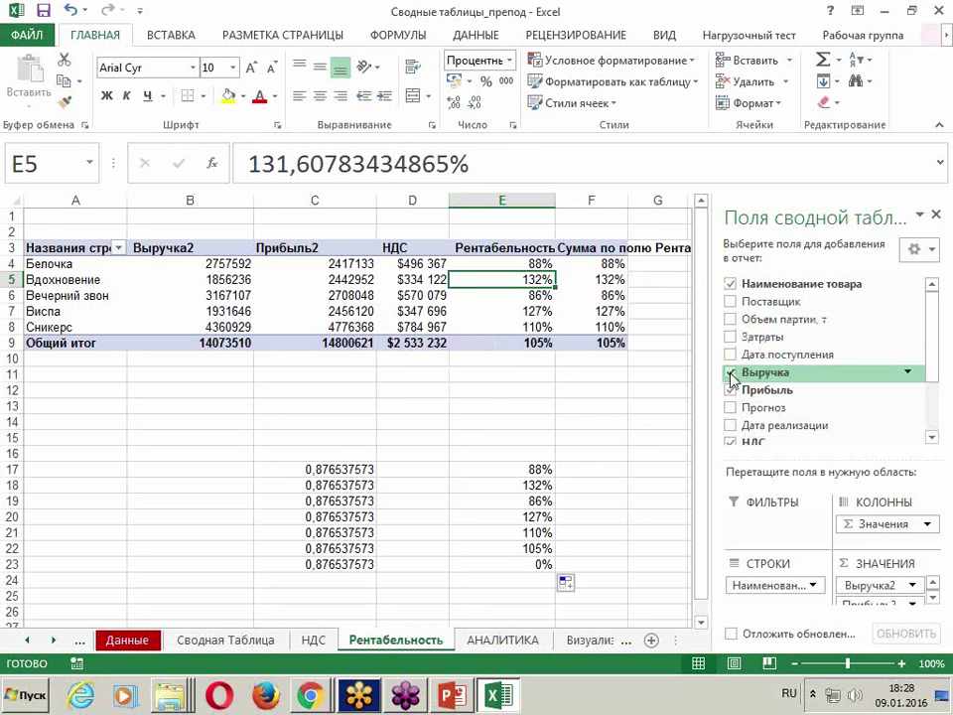
{"action": "left_click", "coordinate": [731, 375]}
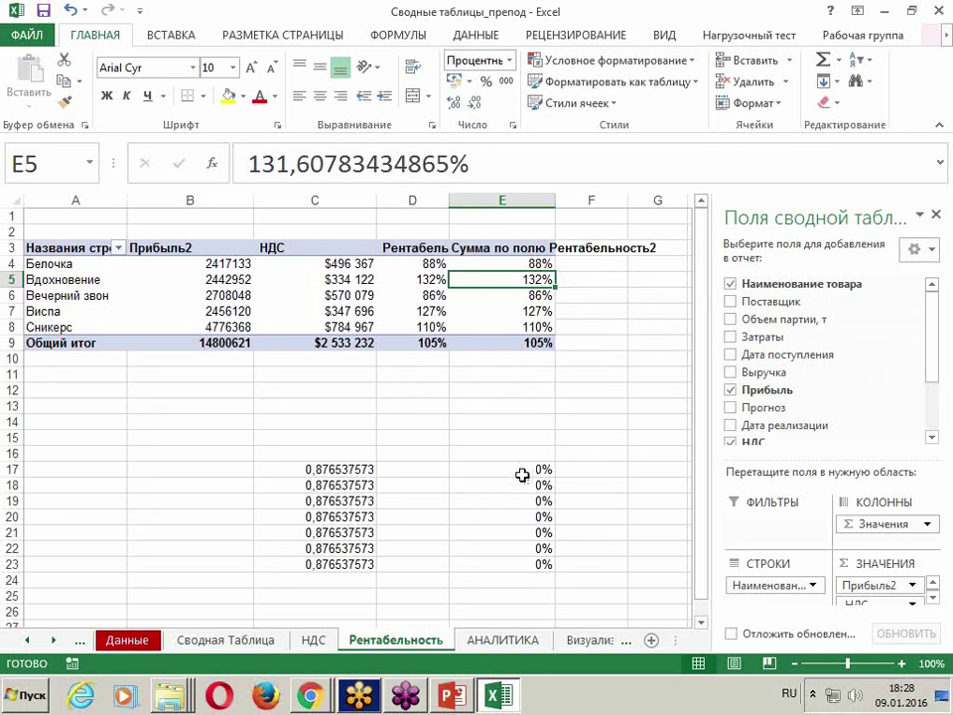
{"action": "left_click", "coordinate": [310, 469]}
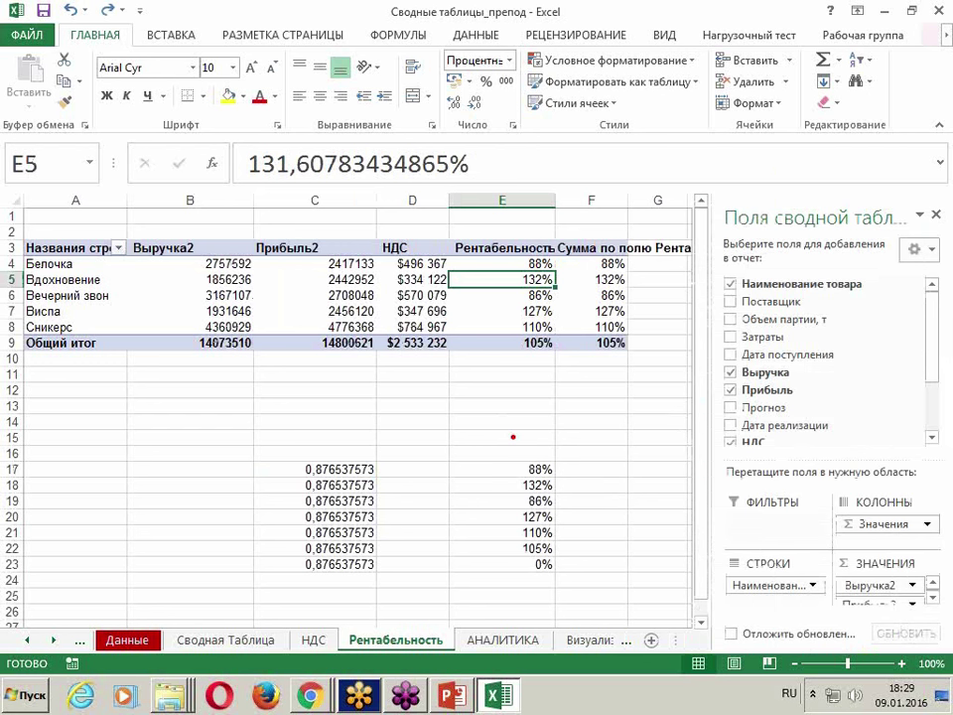
{"action": "left_click_drag", "start_coordinate": [487, 448], "coordinate": [613, 574]}
{"action": "left_click_drag", "start_coordinate": [596, 434], "coordinate": [466, 585]}
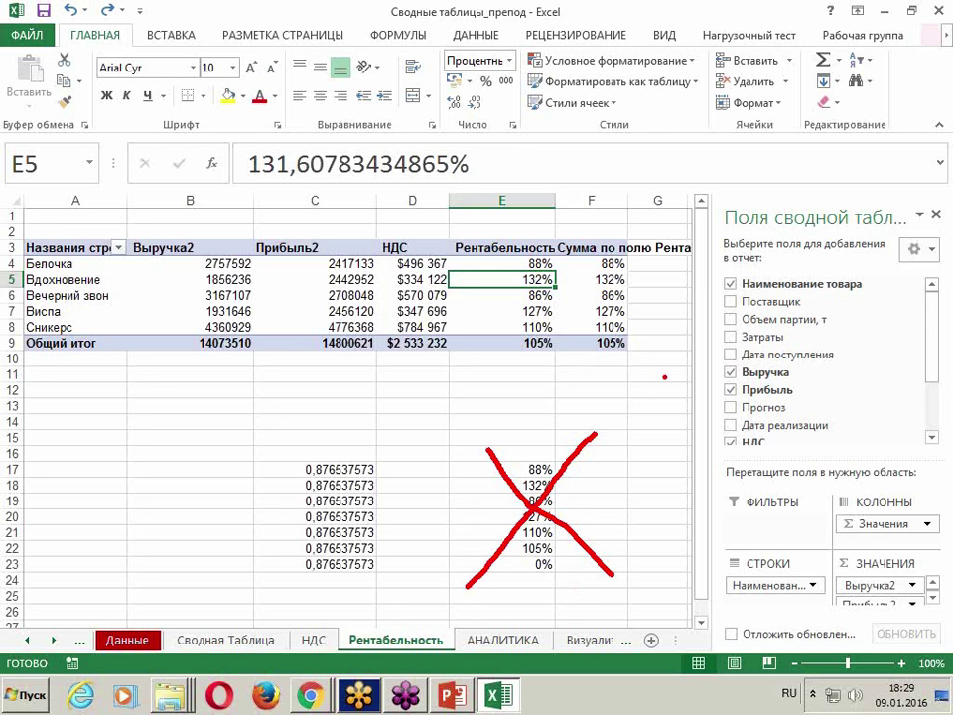
{"action": "key", "text": "Escape"}
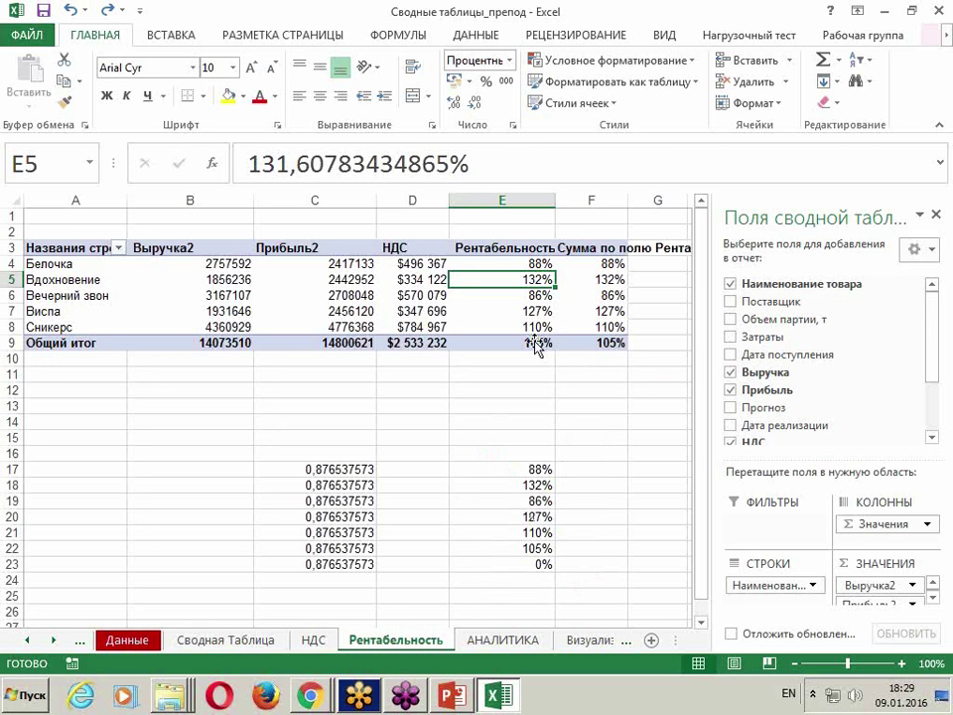
Close the field list, widen column F, and compare C18's GetPivotData formula with E18's =F5.
{"action": "left_click", "coordinate": [936, 214]}
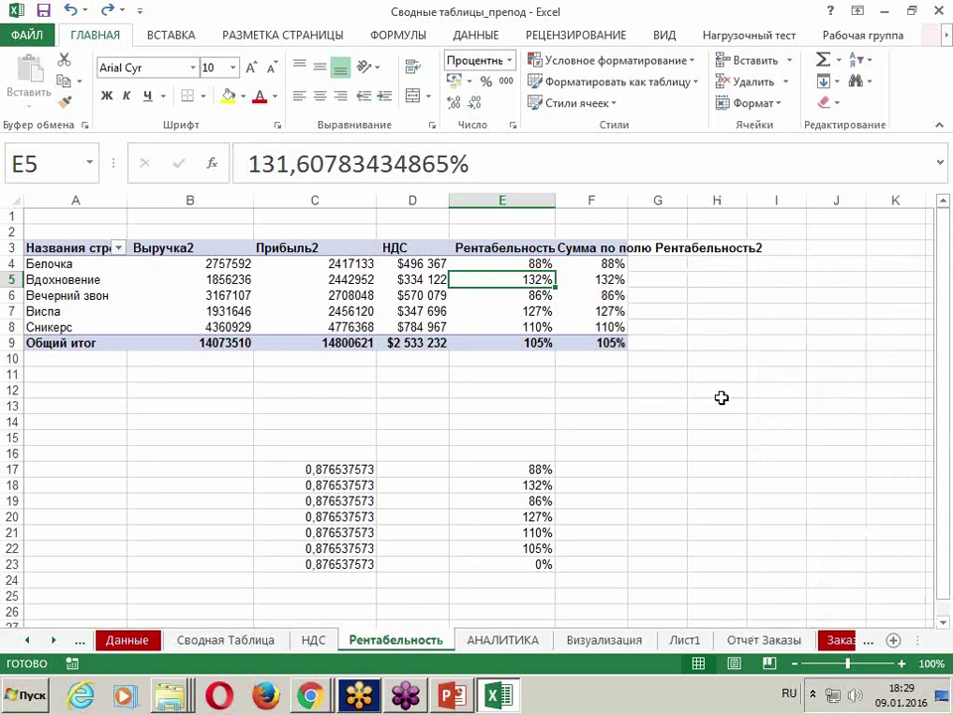
{"action": "left_click", "coordinate": [608, 247]}
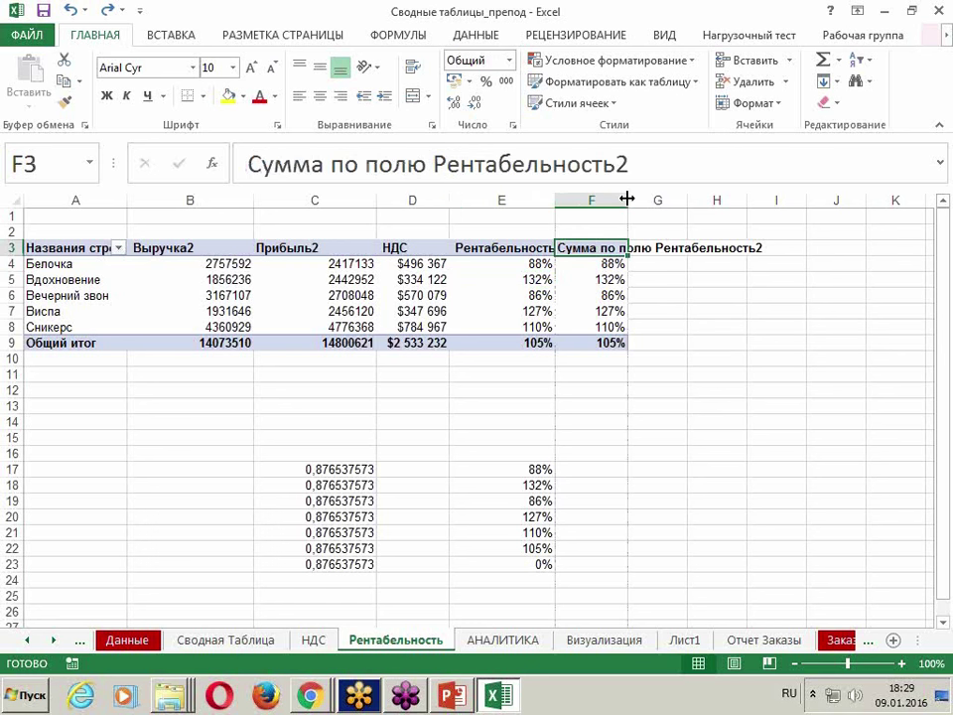
{"action": "left_click_drag", "start_coordinate": [628, 199], "coordinate": [661, 200]}
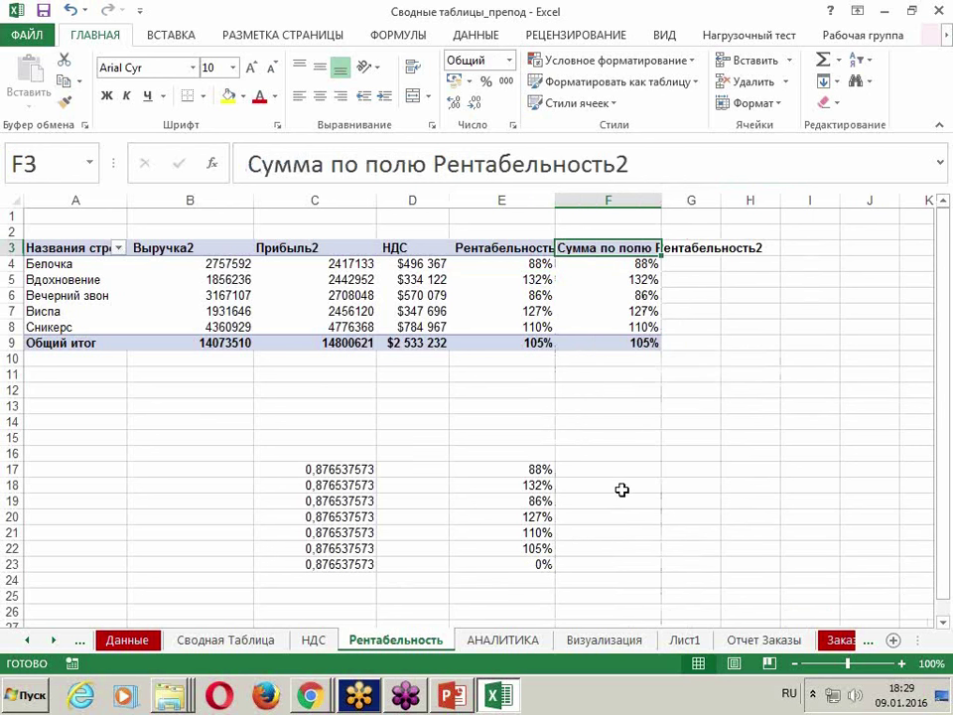
{"action": "left_click", "coordinate": [340, 486]}
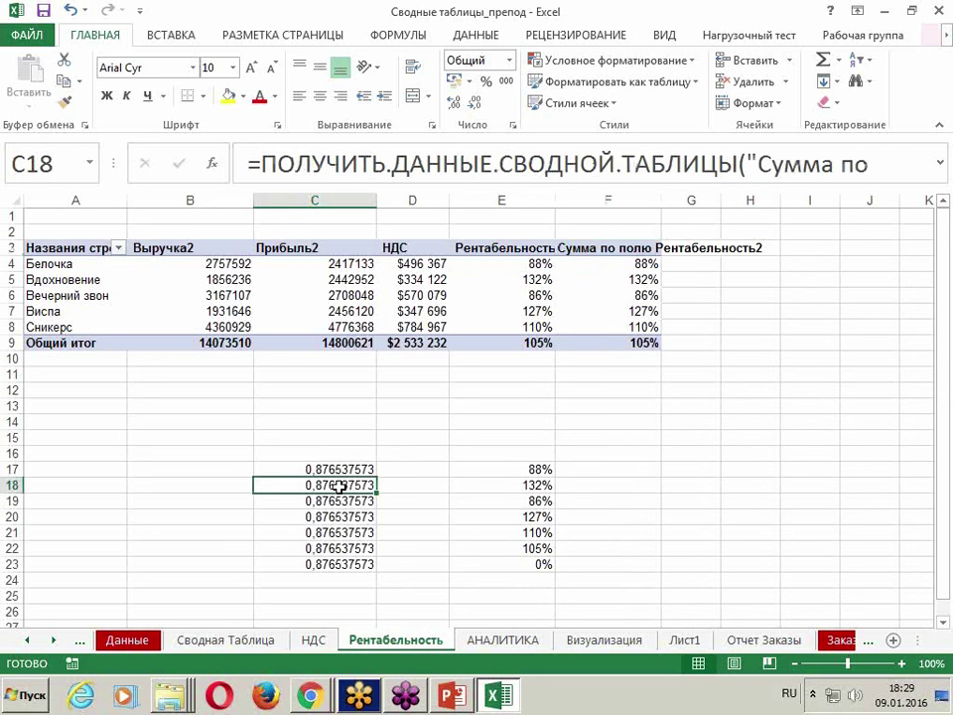
{"action": "left_click", "coordinate": [508, 486]}
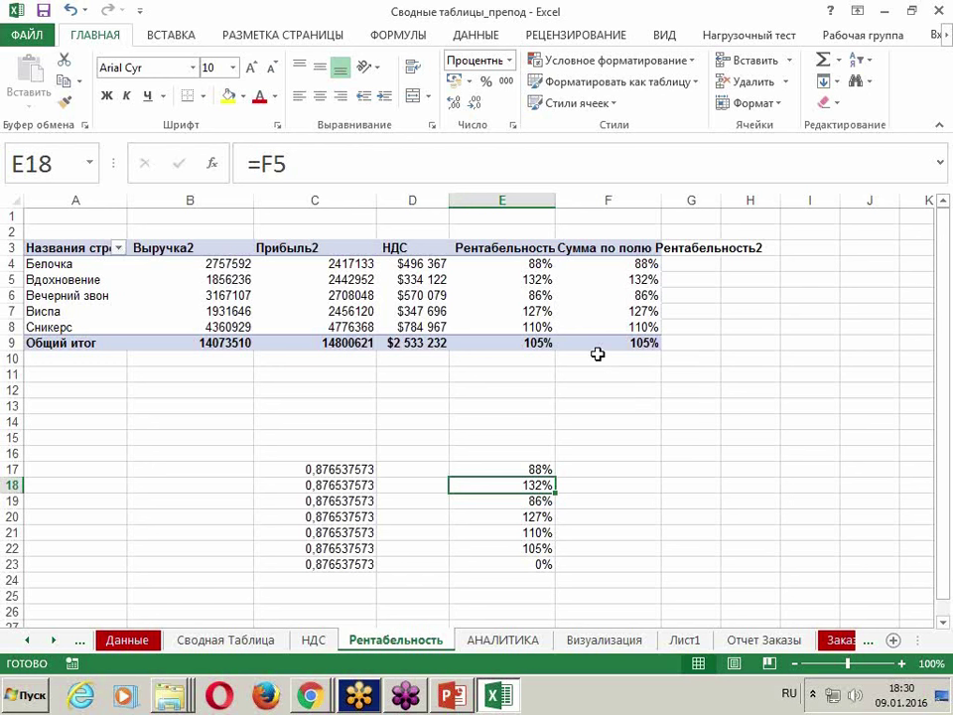
{"action": "left_click", "coordinate": [583, 263]}
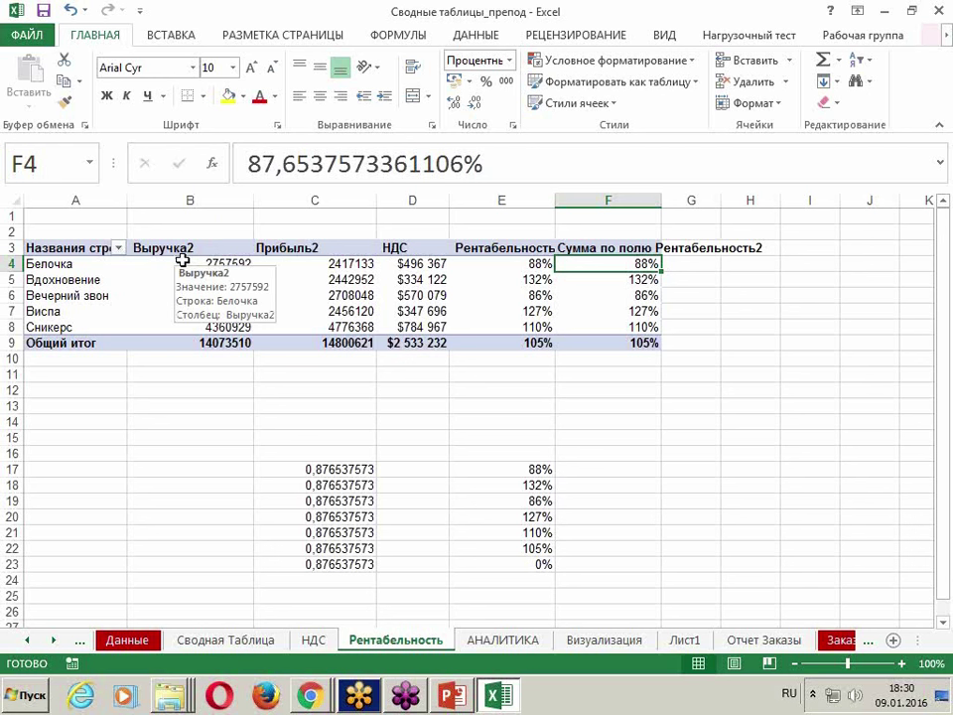
{"action": "mouse_move", "coordinate": [338, 343]}
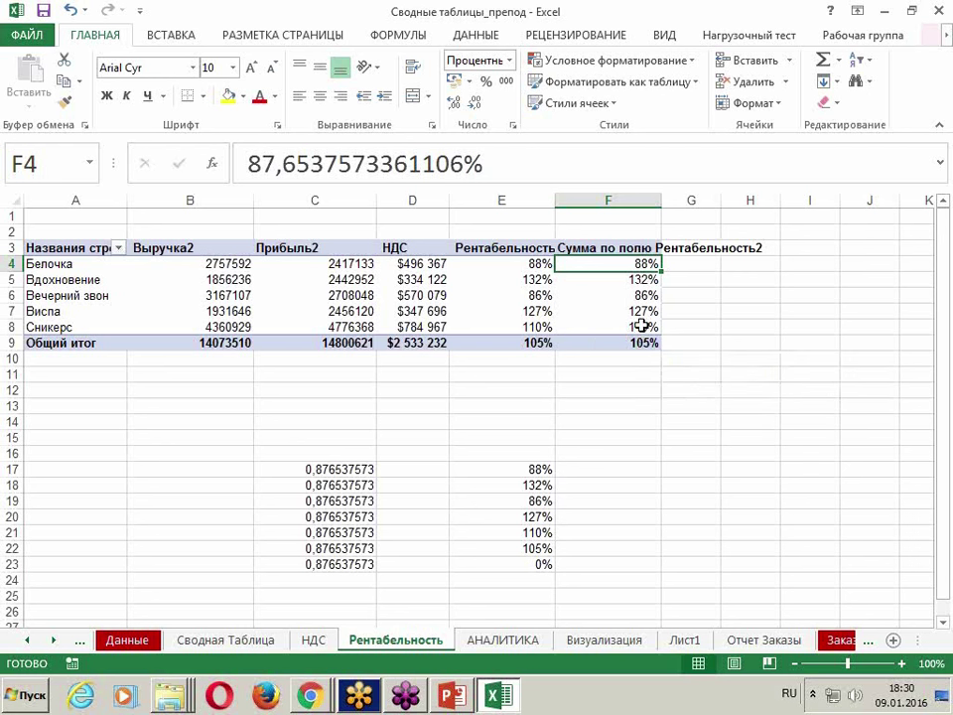
{"action": "left_click", "coordinate": [309, 343]}
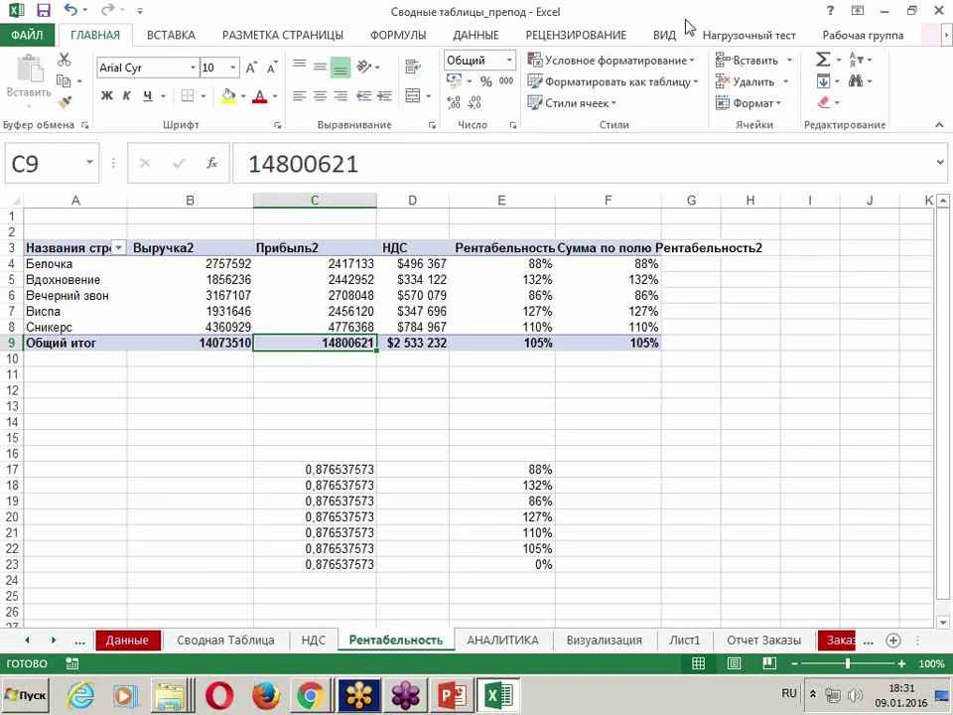
{"action": "left_click", "coordinate": [604, 277]}
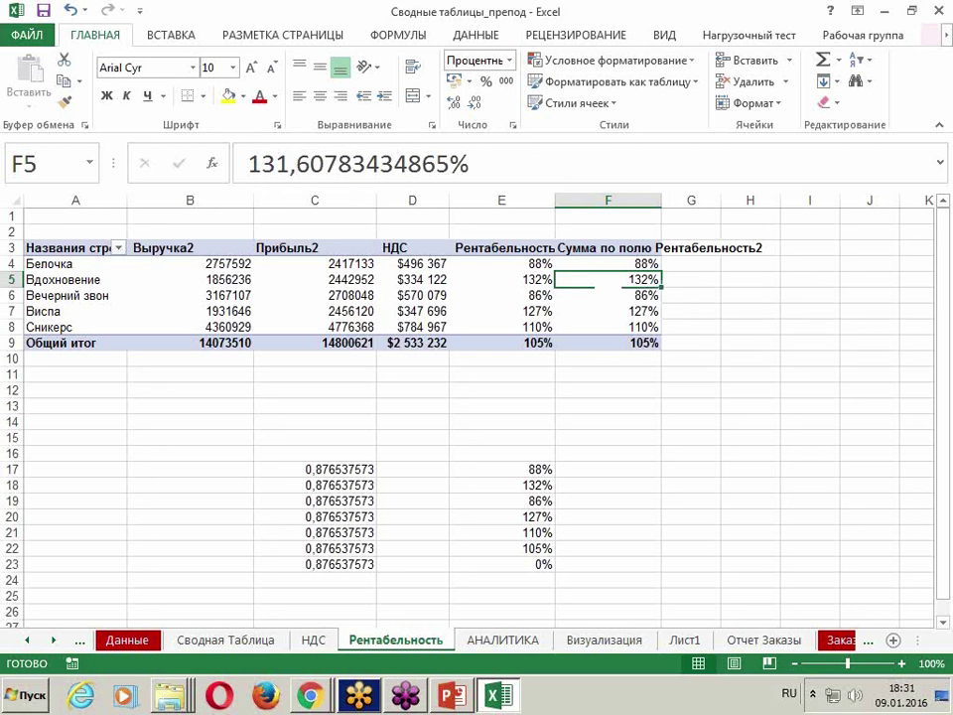
Open the Calculated Field dialog from Fields, Items & Sets and select Рентабельность2.
{"action": "left_click", "coordinate": [949, 37]}
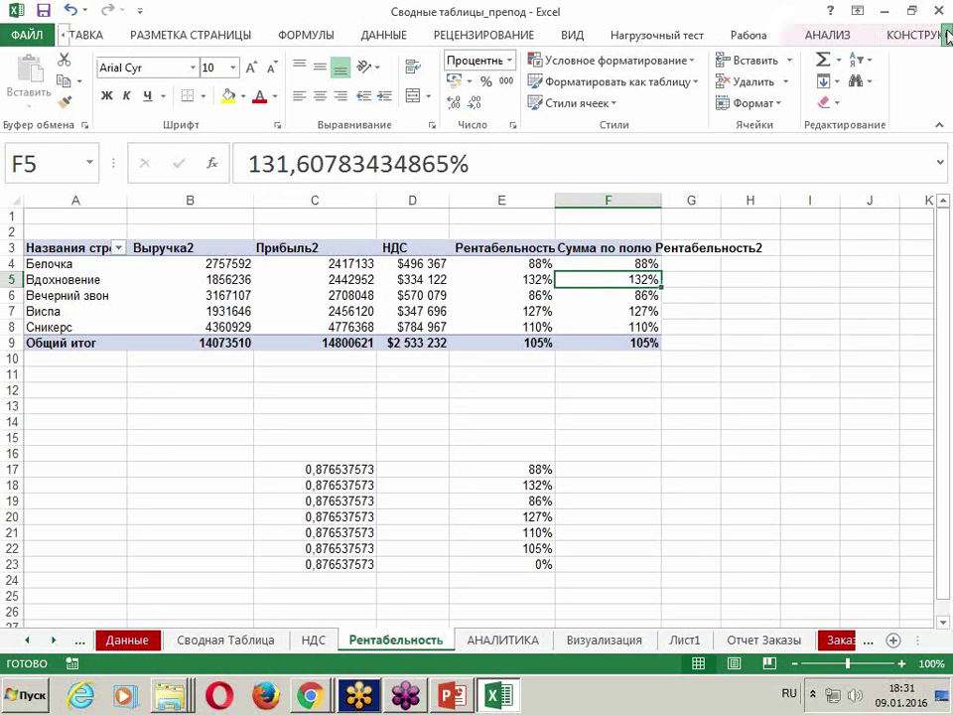
{"action": "left_click", "coordinate": [948, 37]}
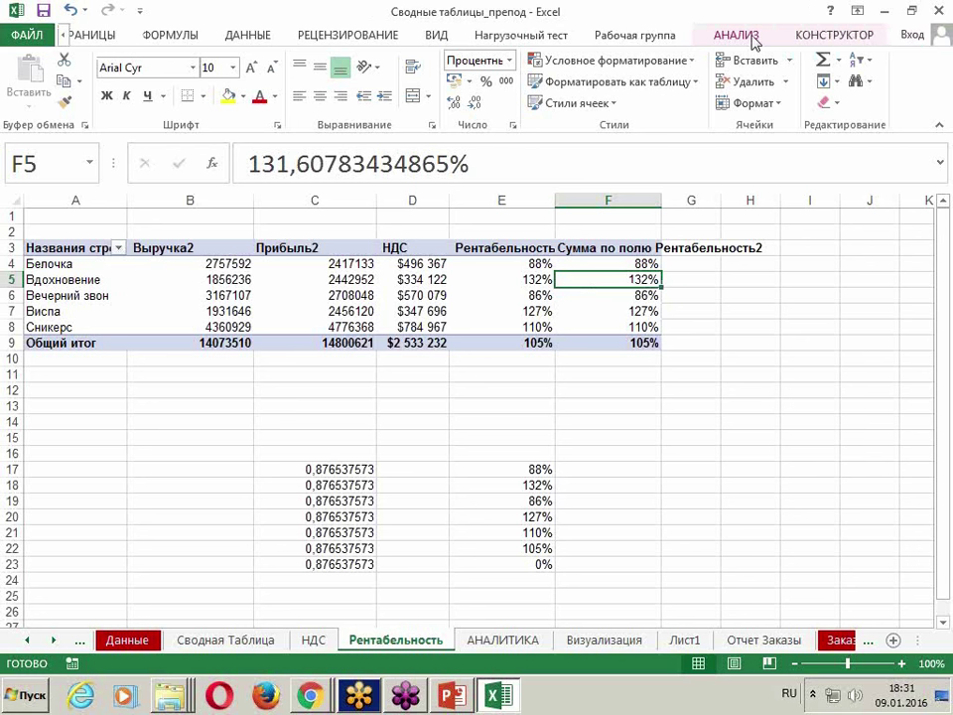
{"action": "left_click", "coordinate": [476, 294]}
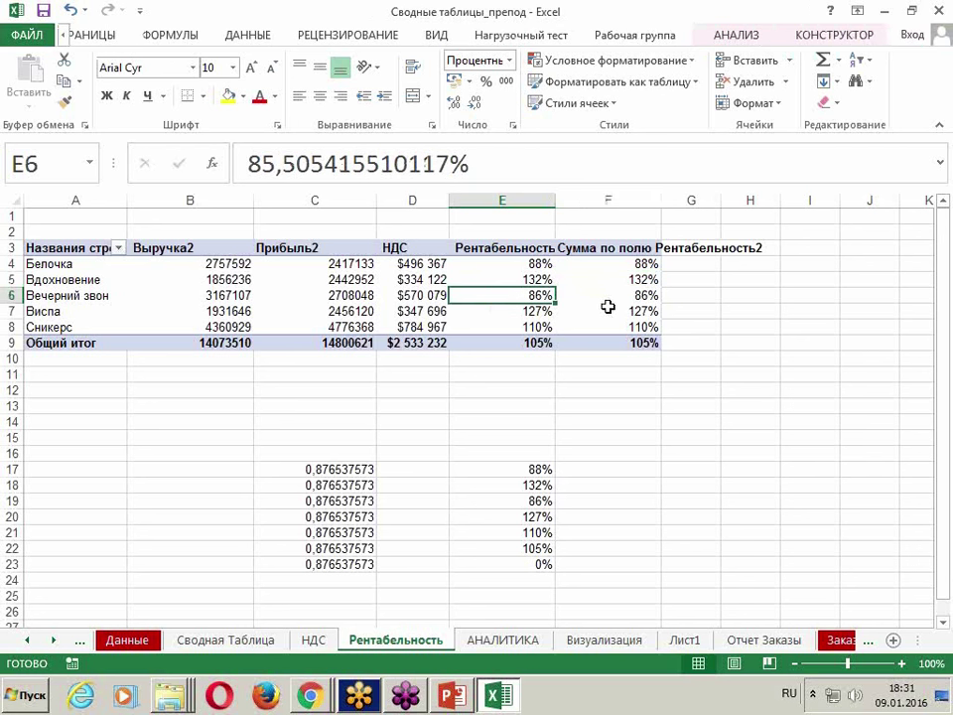
{"action": "left_click", "coordinate": [732, 35]}
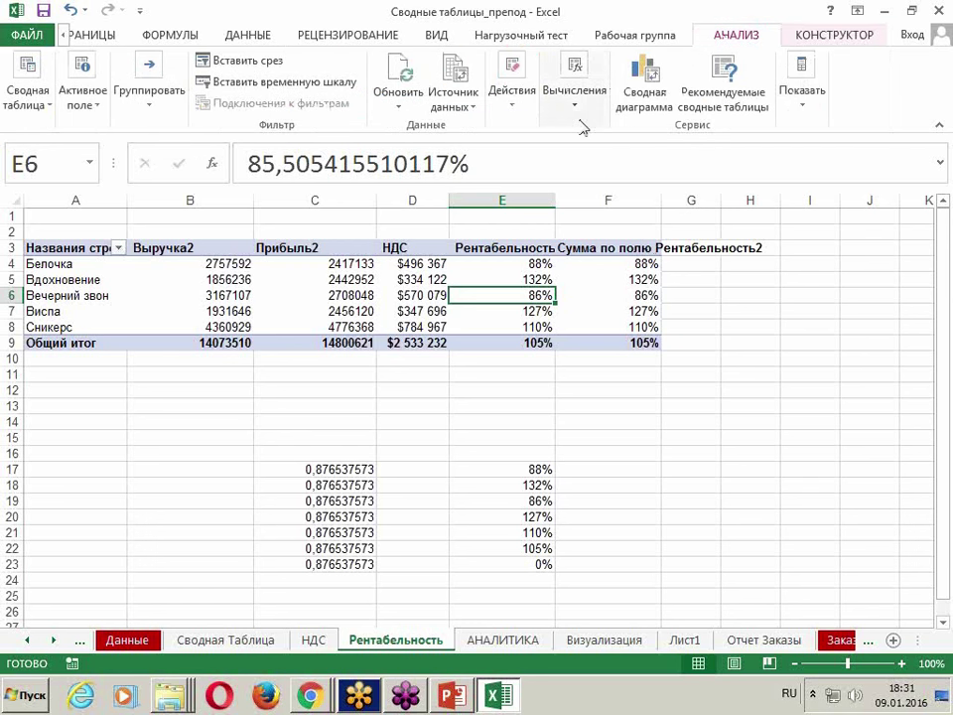
{"action": "left_click", "coordinate": [584, 114]}
{"action": "left_click", "coordinate": [591, 188]}
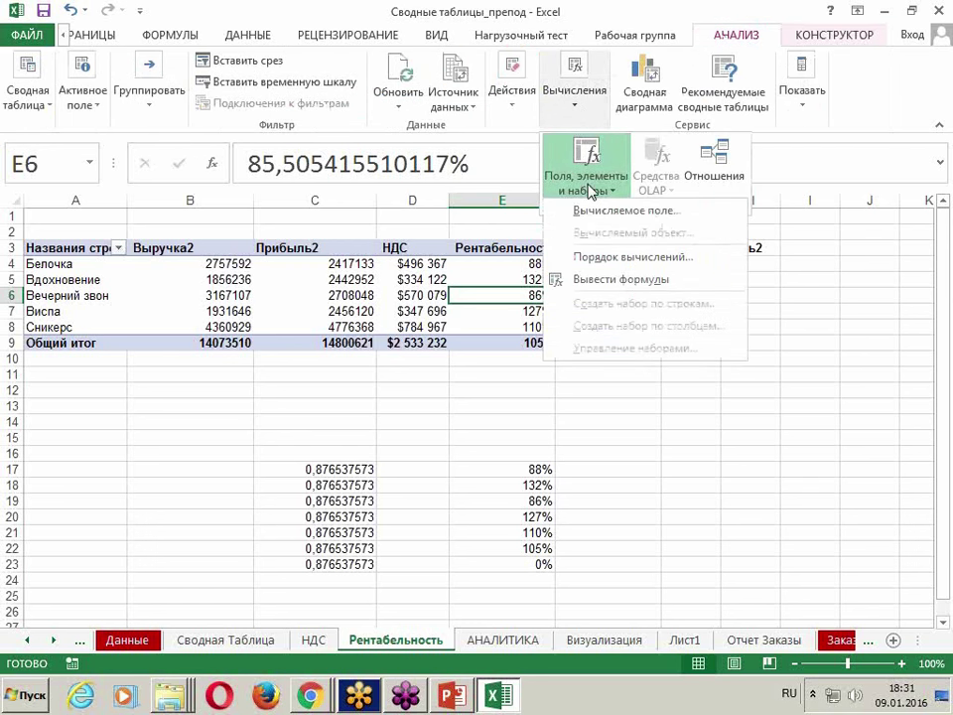
{"action": "left_click", "coordinate": [578, 211]}
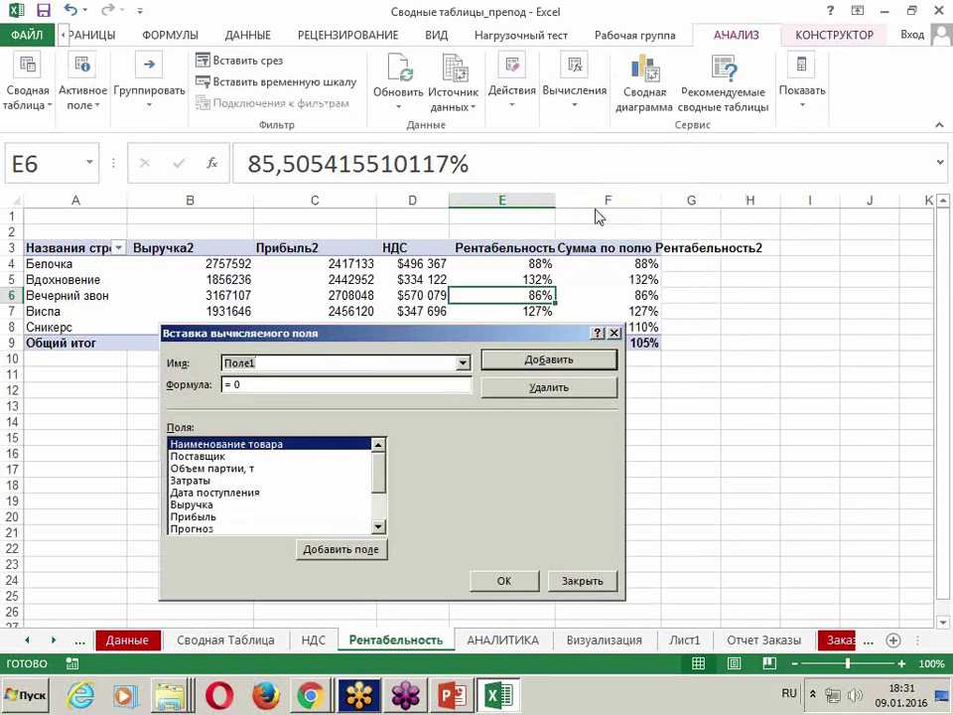
{"action": "left_click", "coordinate": [463, 365]}
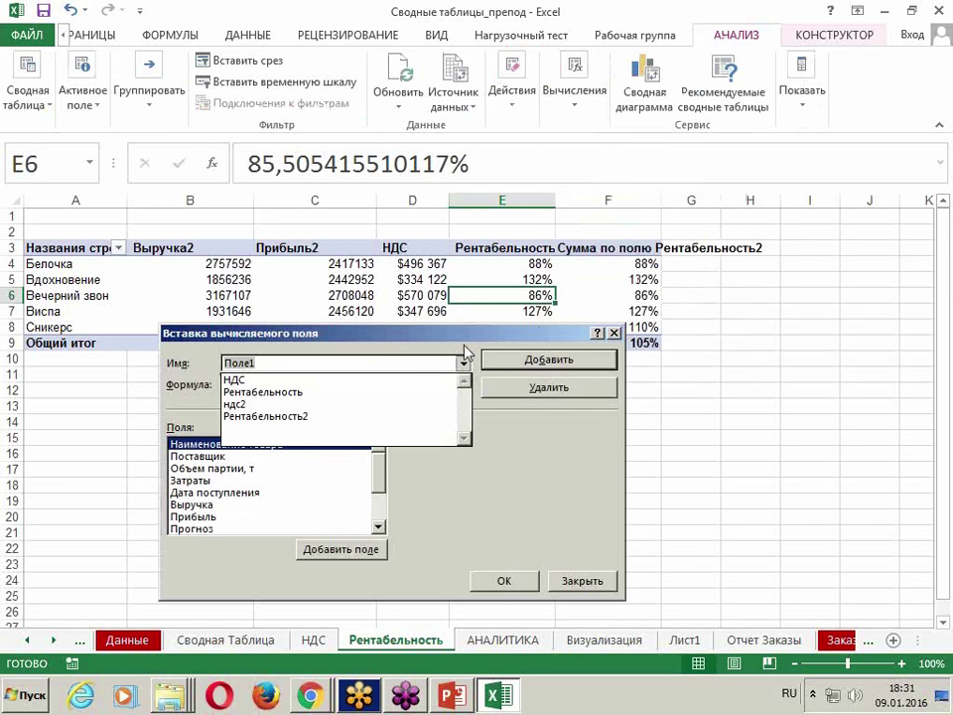
{"action": "left_click", "coordinate": [240, 416]}
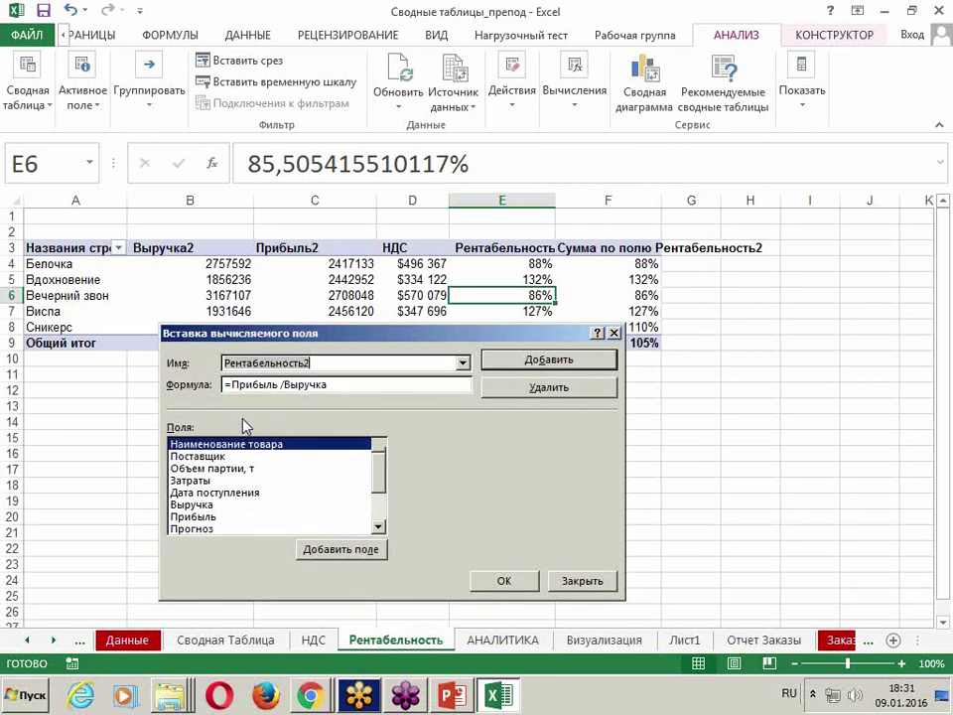
Move the dialog off the table and display Рентабельность2's formula =Прибыль /Выручка.
{"action": "left_click_drag", "start_coordinate": [376, 333], "coordinate": [355, 361]}
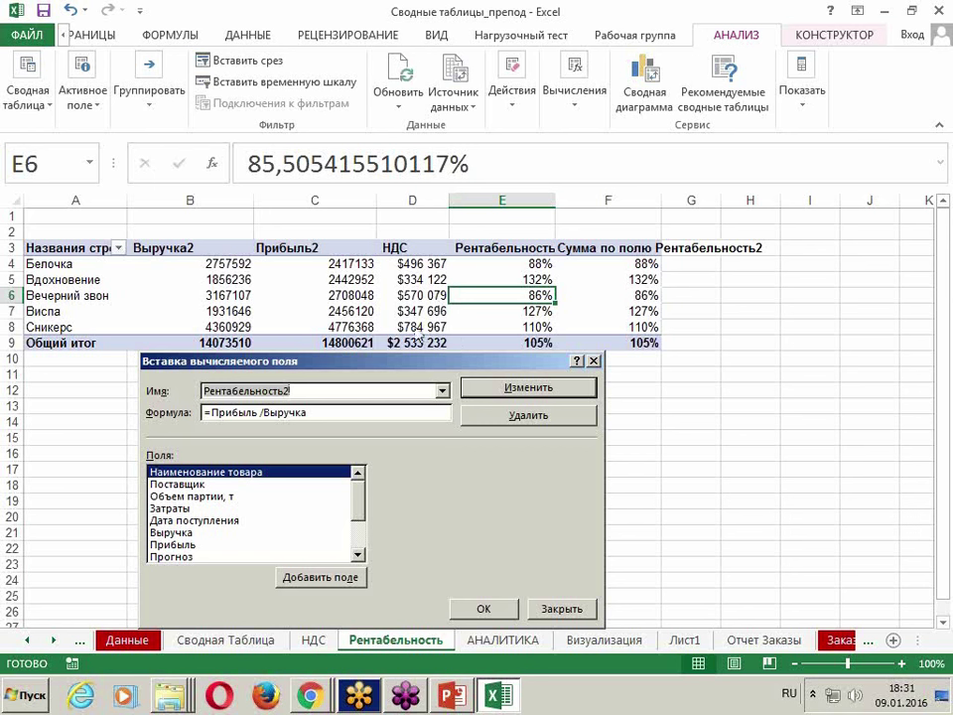
{"action": "left_click_drag", "start_coordinate": [395, 368], "coordinate": [335, 284]}
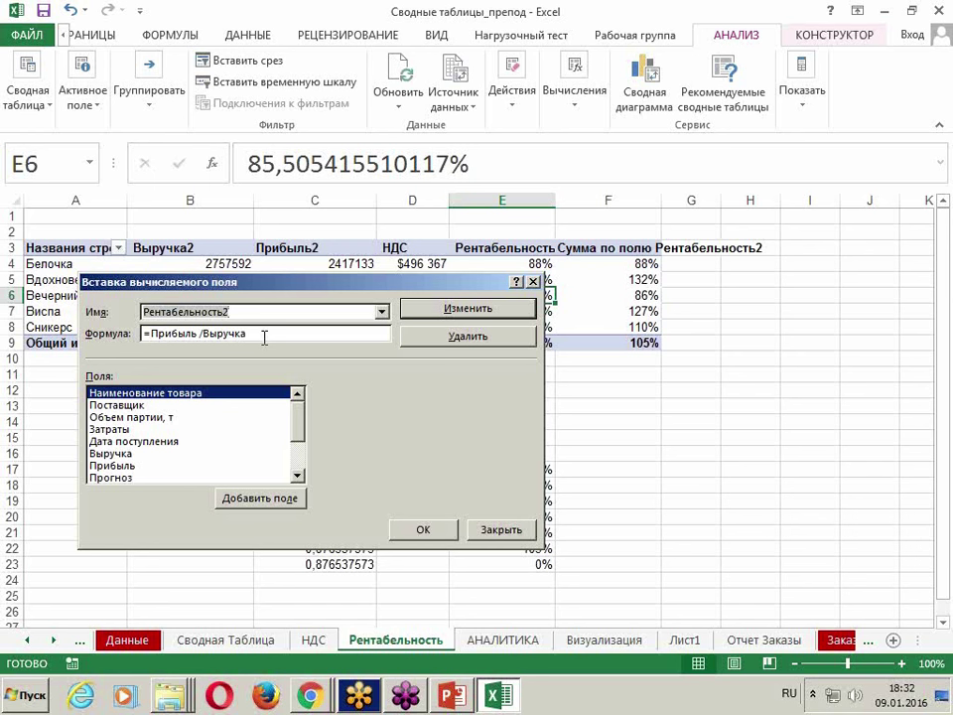
{"action": "left_click_drag", "start_coordinate": [325, 285], "coordinate": [372, 320]}
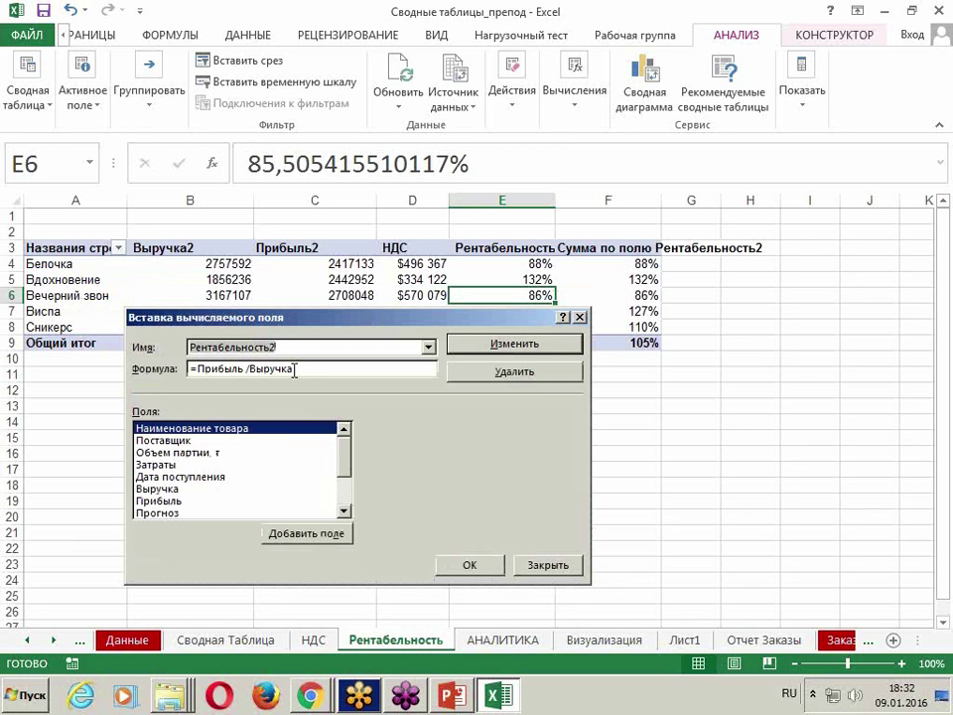
{"action": "left_click", "coordinate": [428, 347]}
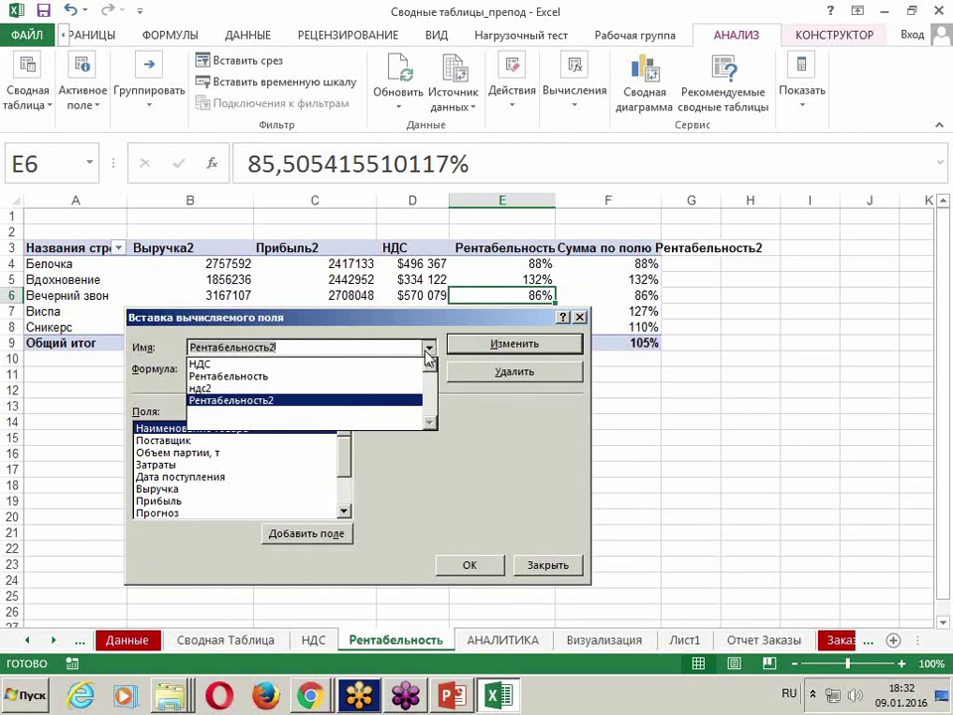
{"action": "left_click", "coordinate": [259, 400]}
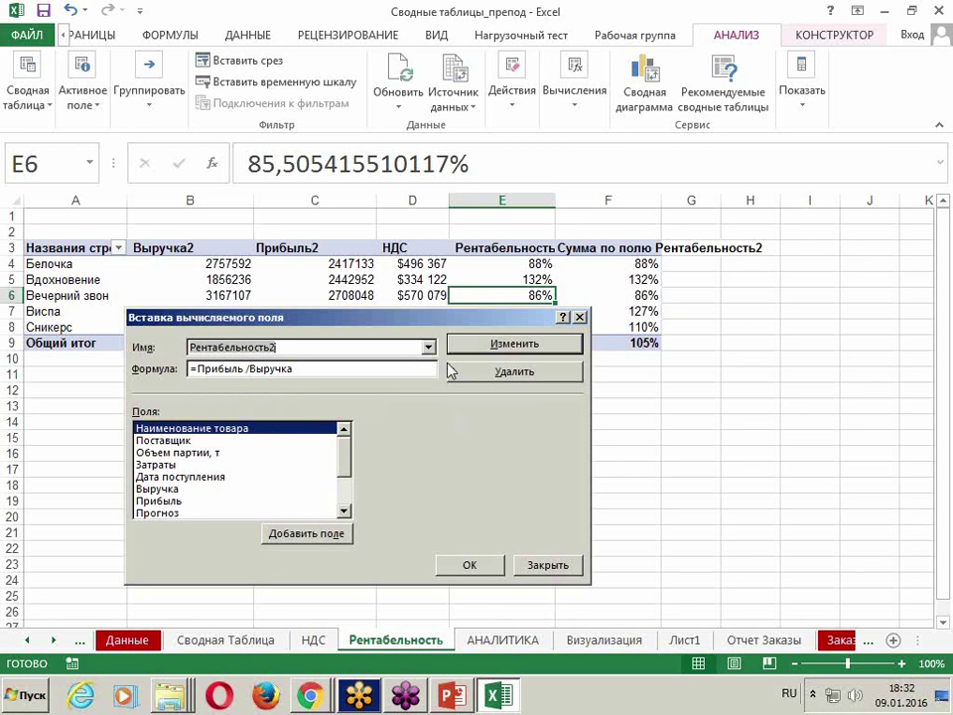
{"action": "left_click", "coordinate": [317, 368]}
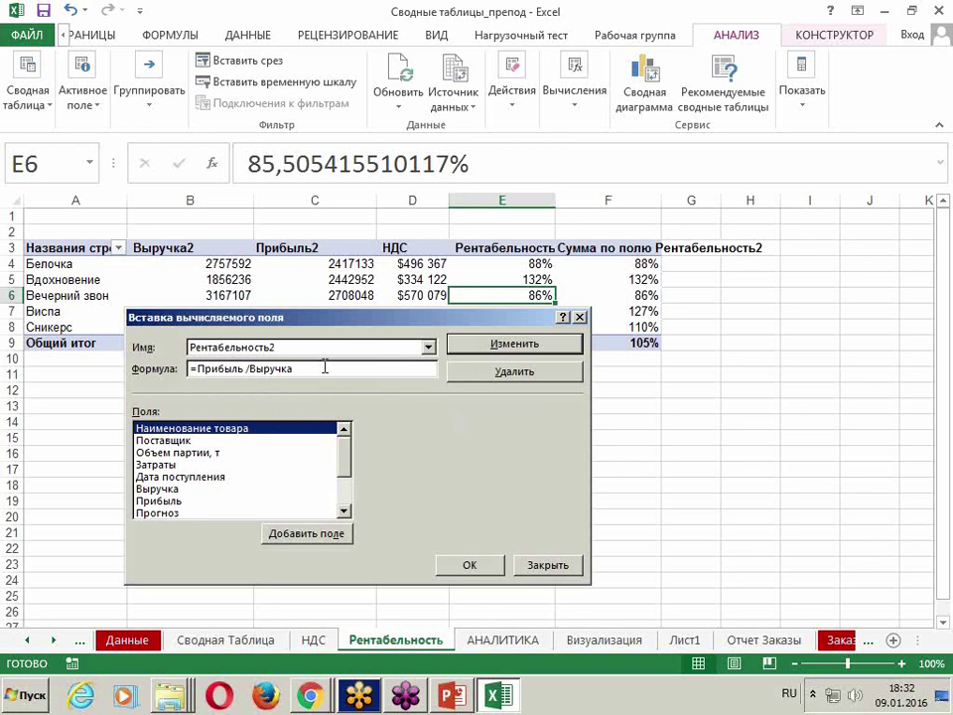
{"action": "left_click_drag", "start_coordinate": [320, 318], "coordinate": [415, 341]}
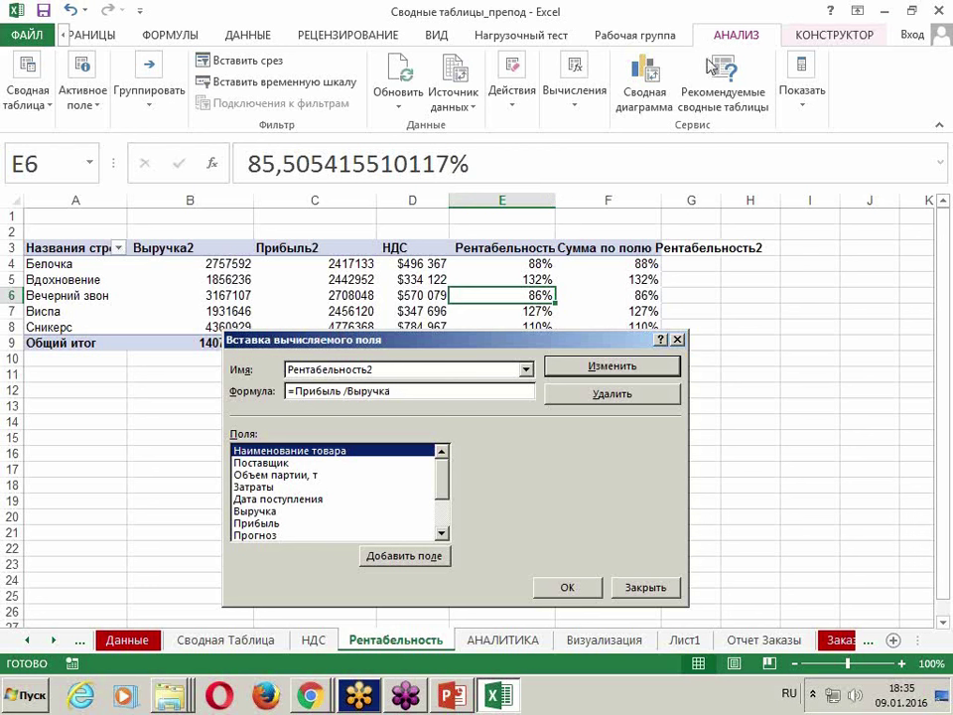
Change the keyboard input from RU to EN with alt+shift while the dialog stays open.
{"action": "key", "text": "alt+shift"}
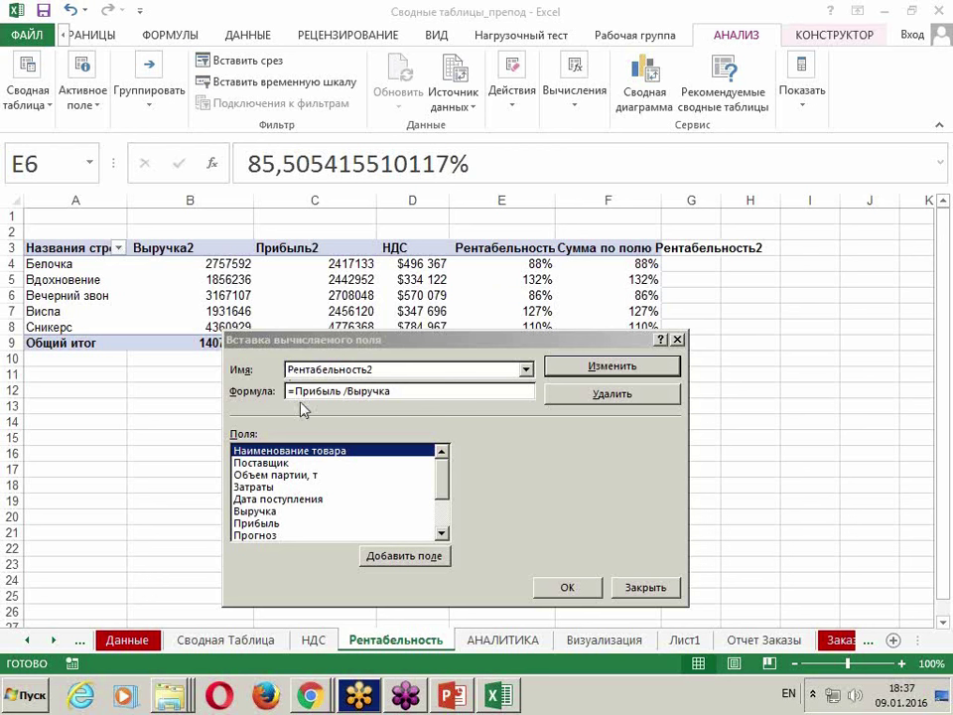
Change Рентабельность2 to =отбр(Прибыль /Выручка;2) and apply it, so C17:C23 show 0,87.
{"action": "left_click", "coordinate": [408, 352]}
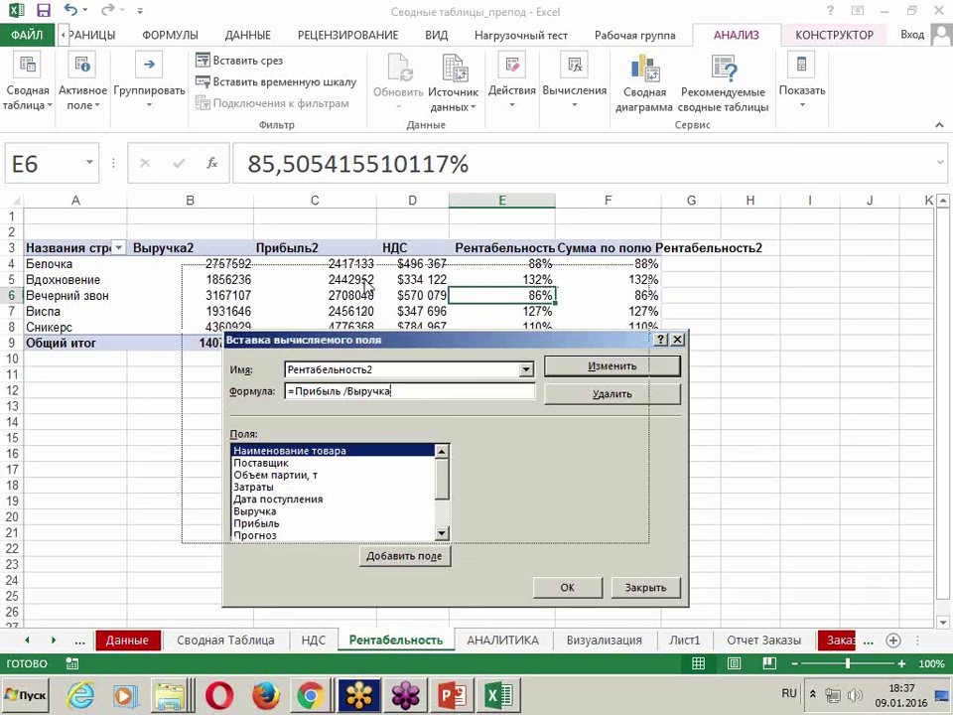
{"action": "left_click_drag", "start_coordinate": [407, 352], "coordinate": [367, 285]}
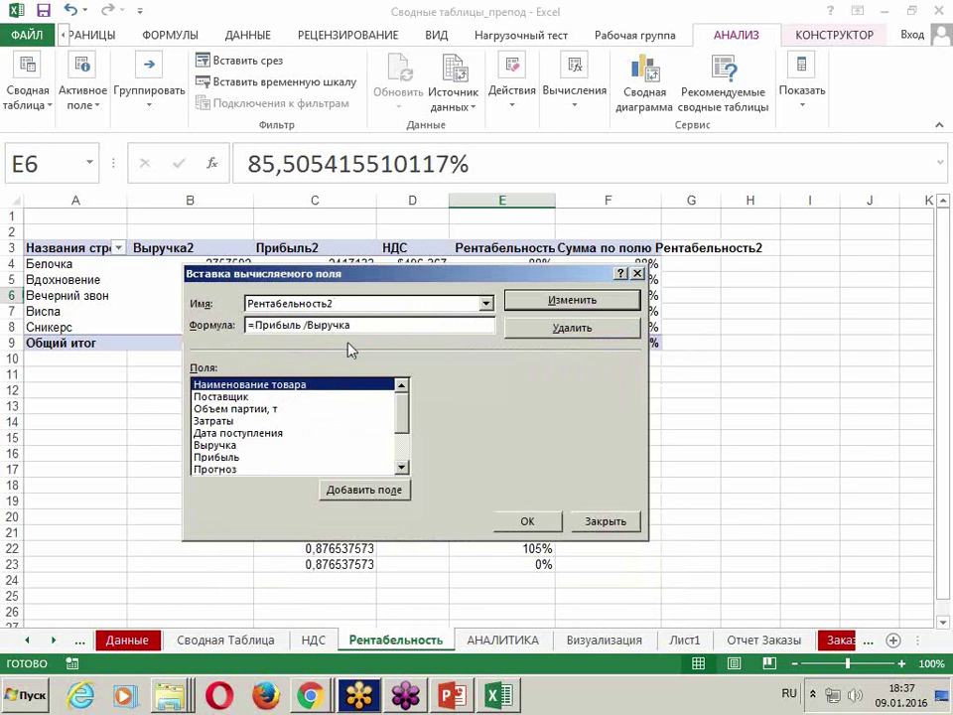
{"action": "mouse_move", "coordinate": [559, 277]}
{"action": "left_mouse_down"}
{"action": "mouse_move", "coordinate": [625, 305]}
{"action": "mouse_move", "coordinate": [445, 234]}
{"action": "mouse_move", "coordinate": [457, 215]}
{"action": "left_mouse_up"}
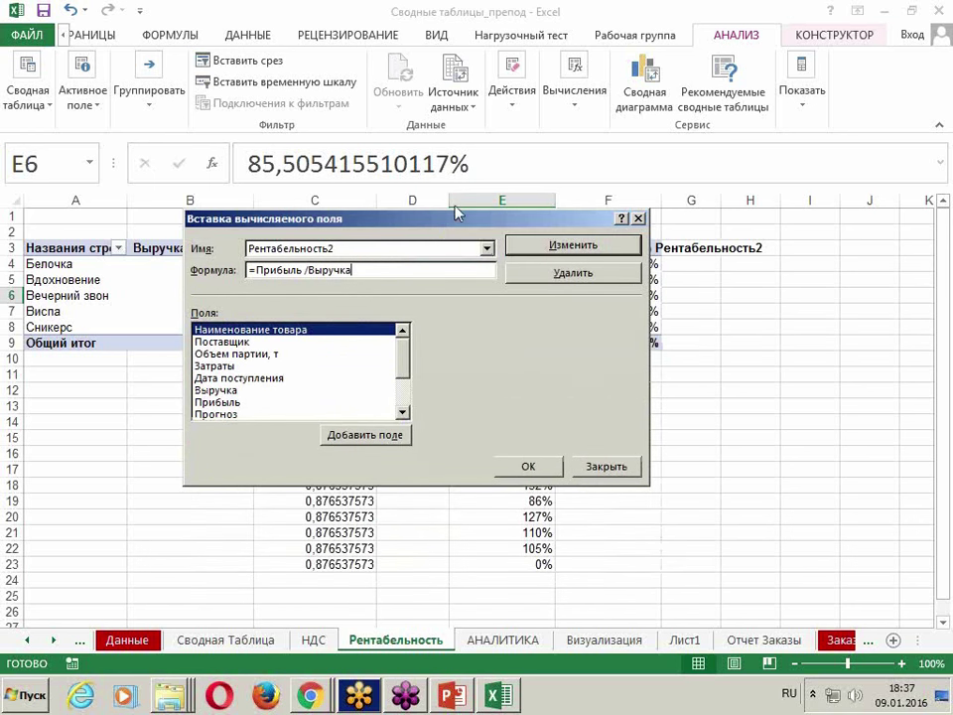
{"action": "left_click", "coordinate": [257, 270]}
{"action": "type", "text": "о"}
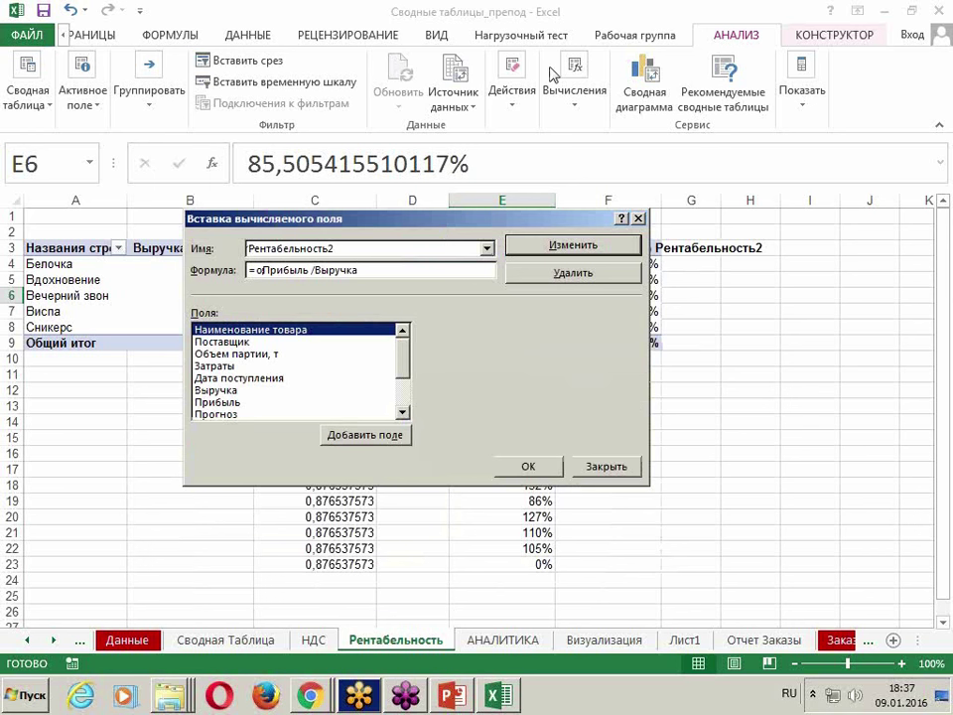
{"action": "type", "text": "тб"}
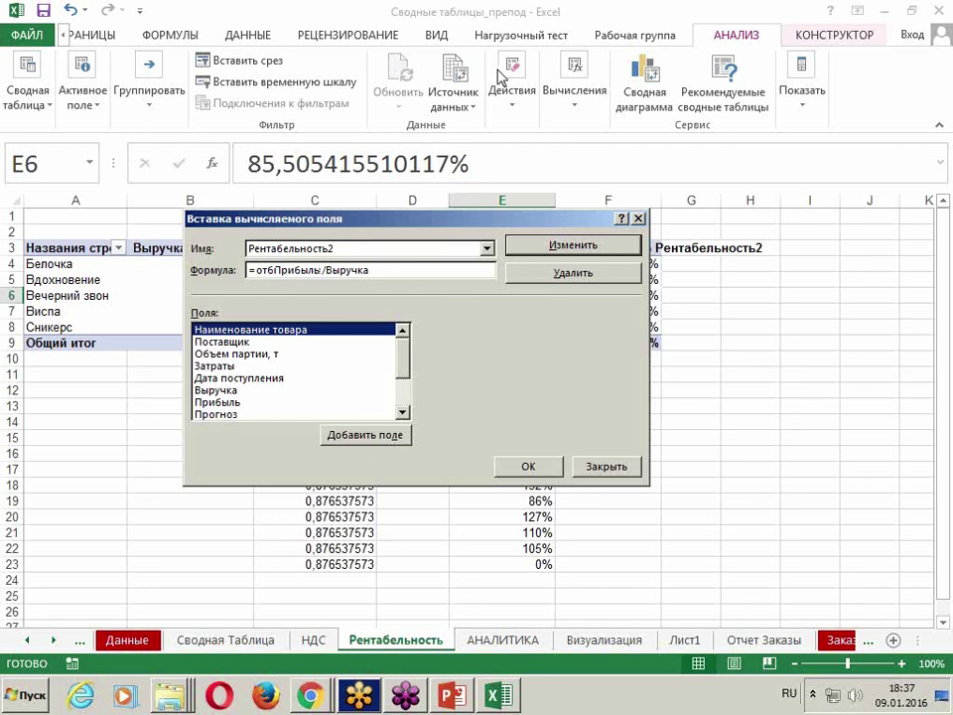
{"action": "type", "text": "р"}
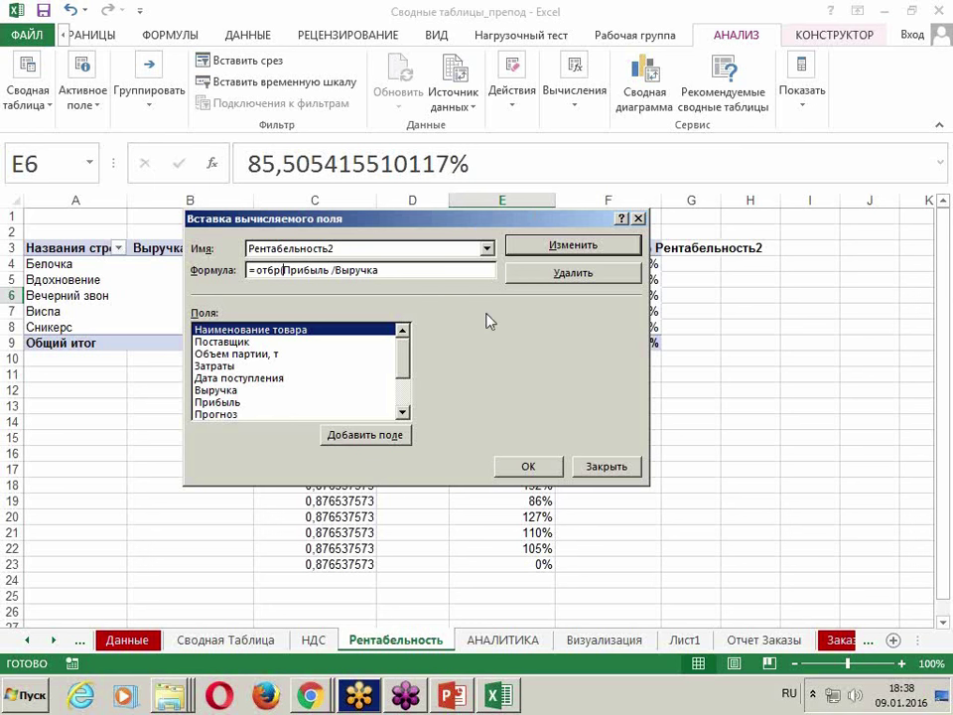
{"action": "left_click_drag", "start_coordinate": [487, 218], "coordinate": [530, 463]}
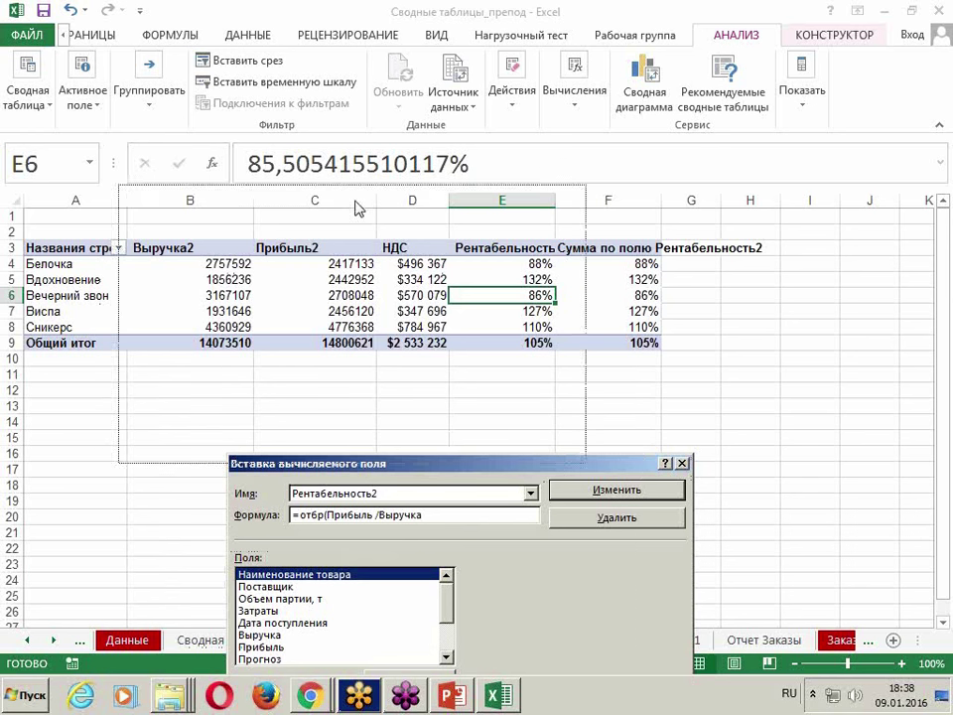
{"action": "left_click_drag", "start_coordinate": [404, 385], "coordinate": [365, 213]}
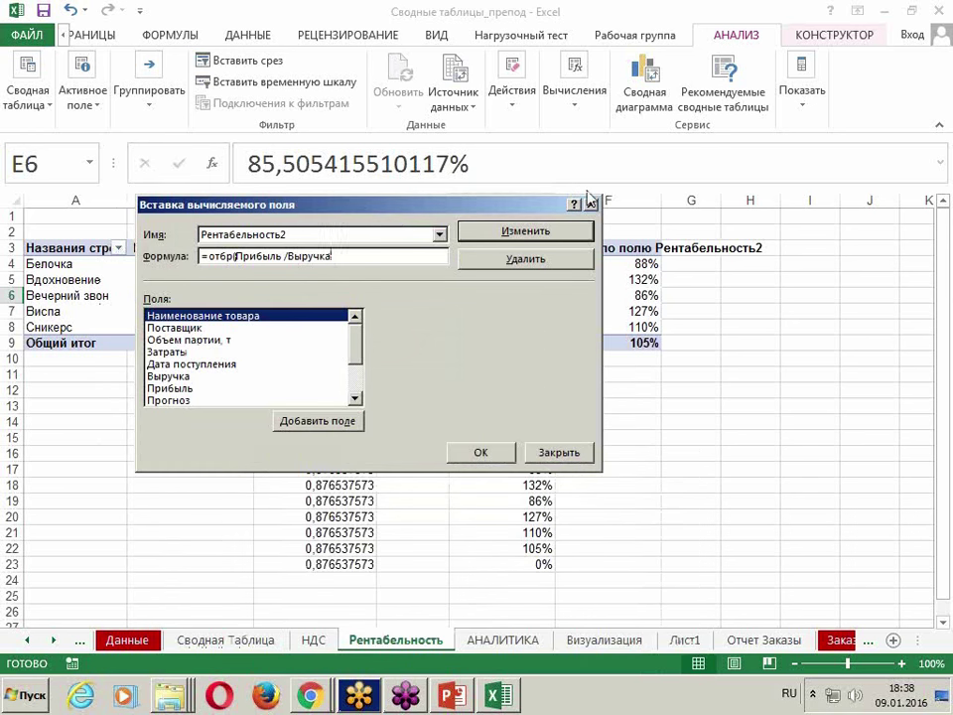
{"action": "type", "text": ";"}
{"action": "type", "text": "2"}
{"action": "type", "text": ")"}
{"action": "left_click", "coordinate": [491, 230]}
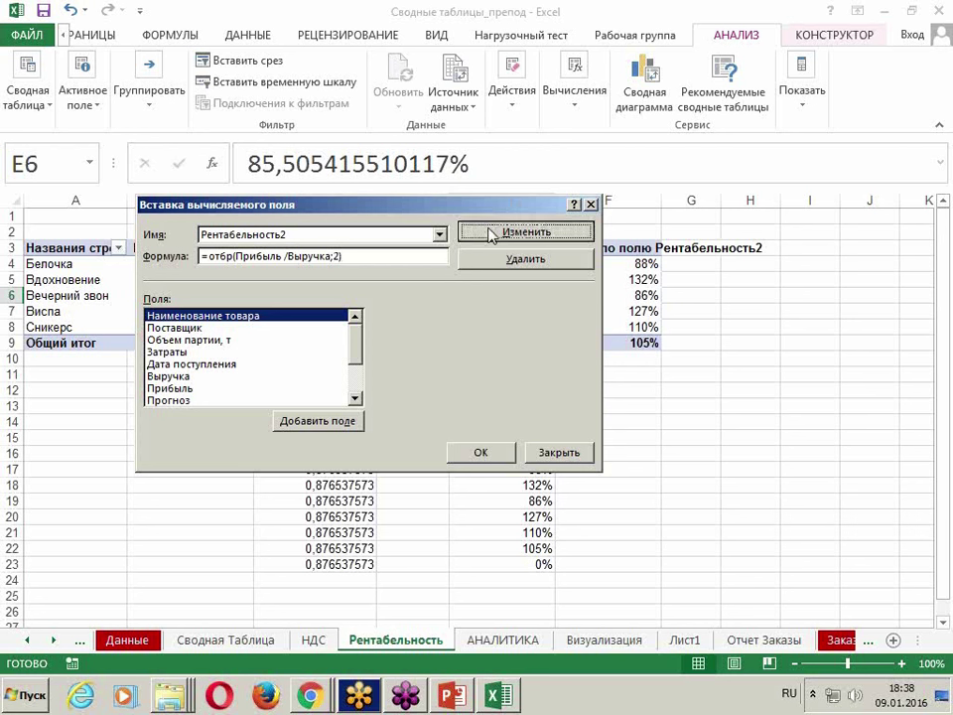
{"action": "left_click", "coordinate": [480, 451]}
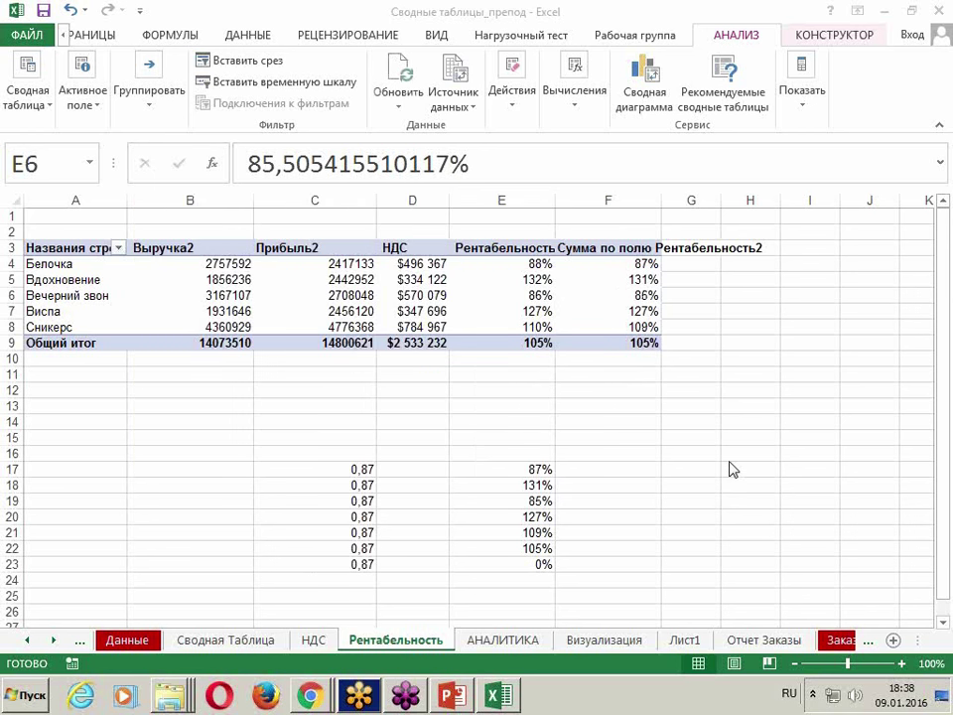
Widen column F so the truncated Рентабельность2 values show fully.
{"action": "key", "text": "Right"}
{"action": "key", "text": "Up"}
{"action": "key", "text": "Up"}
{"action": "left_click_drag", "start_coordinate": [662, 201], "coordinate": [686, 202]}
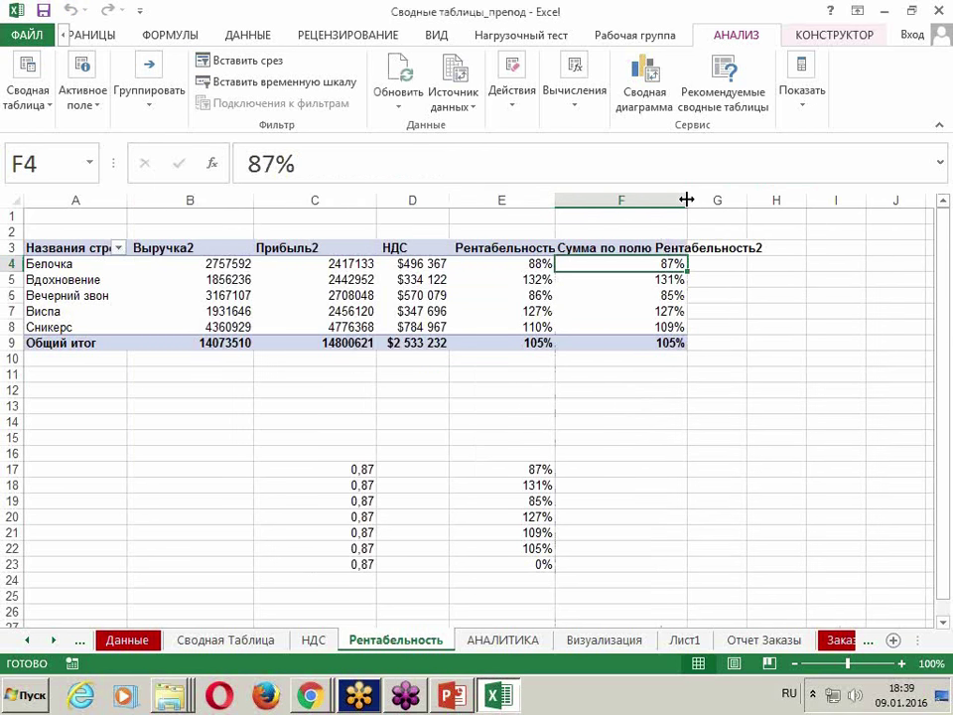
Compare the truncated Вдохновение and Белочка values in column F with the unrounded Белочка profitability.
{"action": "left_click", "coordinate": [641, 282]}
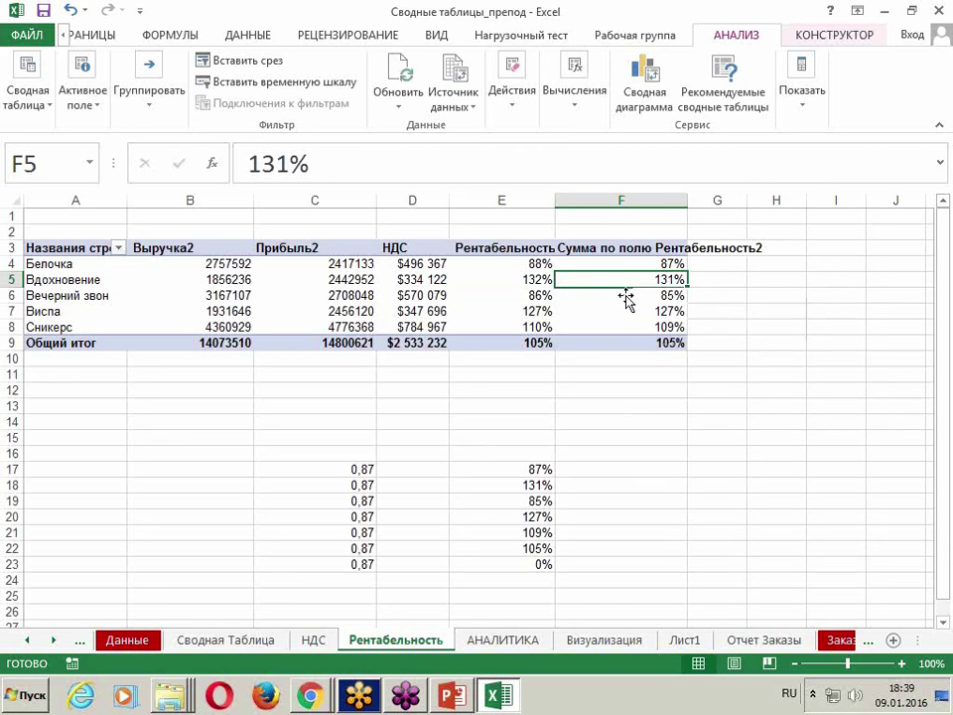
{"action": "left_click", "coordinate": [536, 264]}
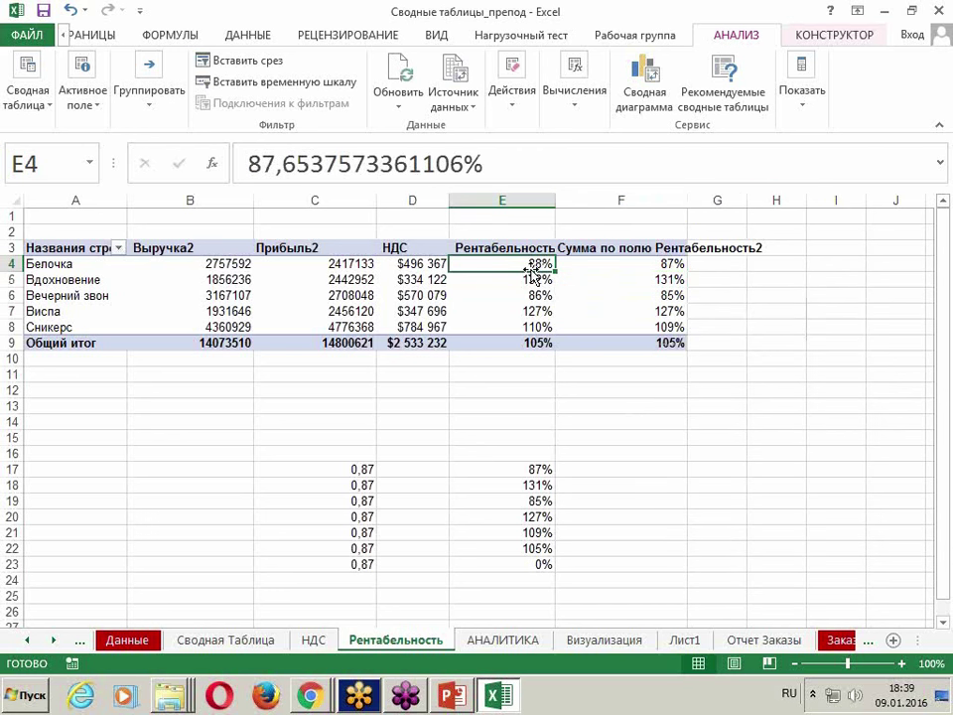
{"action": "left_click", "coordinate": [621, 264]}
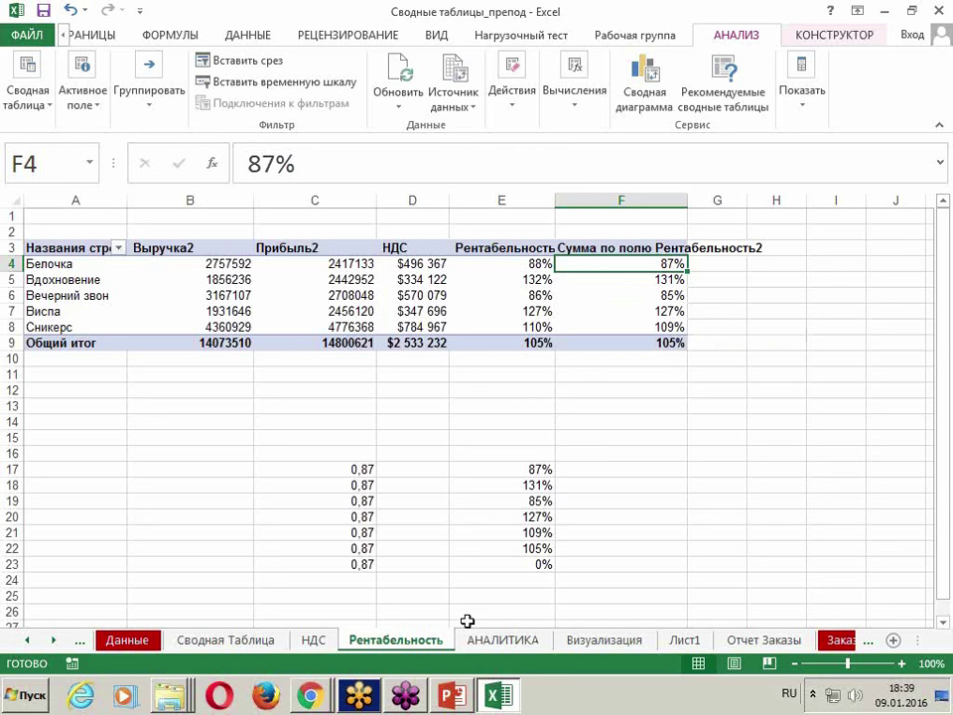
Show the whole АНАЛИТИКА pivot at about 115% zoom, with Маржинальная прибыль and the first sheet tabs visible.
{"action": "left_click", "coordinate": [501, 638]}
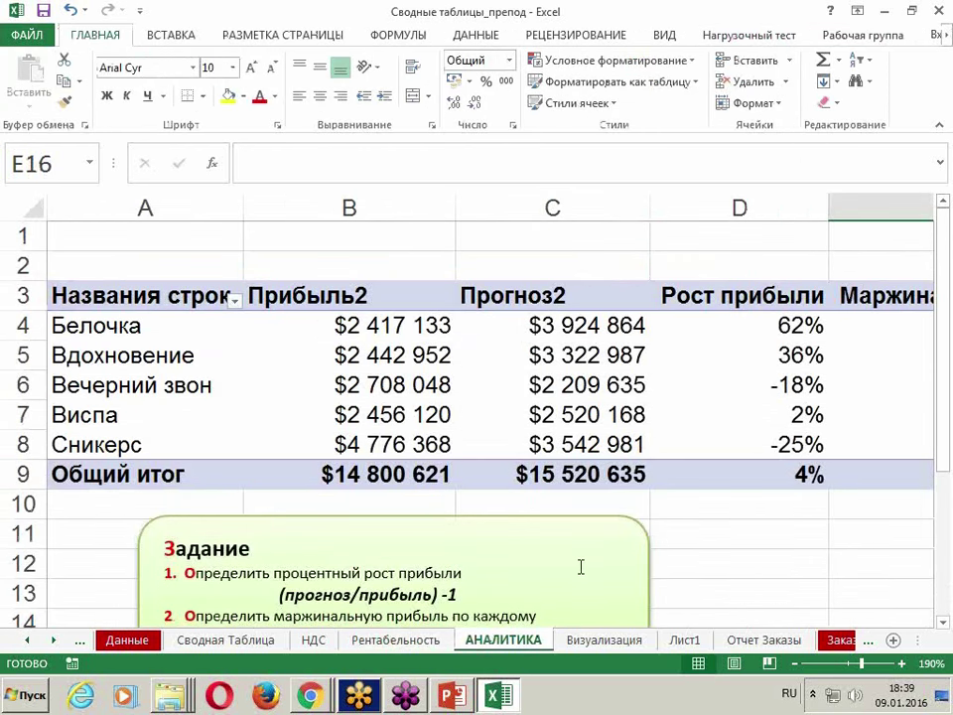
{"action": "scroll", "coordinate": [581, 563], "scroll_direction": "down", "scroll_amount": 2}
{"action": "scroll", "coordinate": [589, 563], "scroll_direction": "down", "scroll_amount": 2}
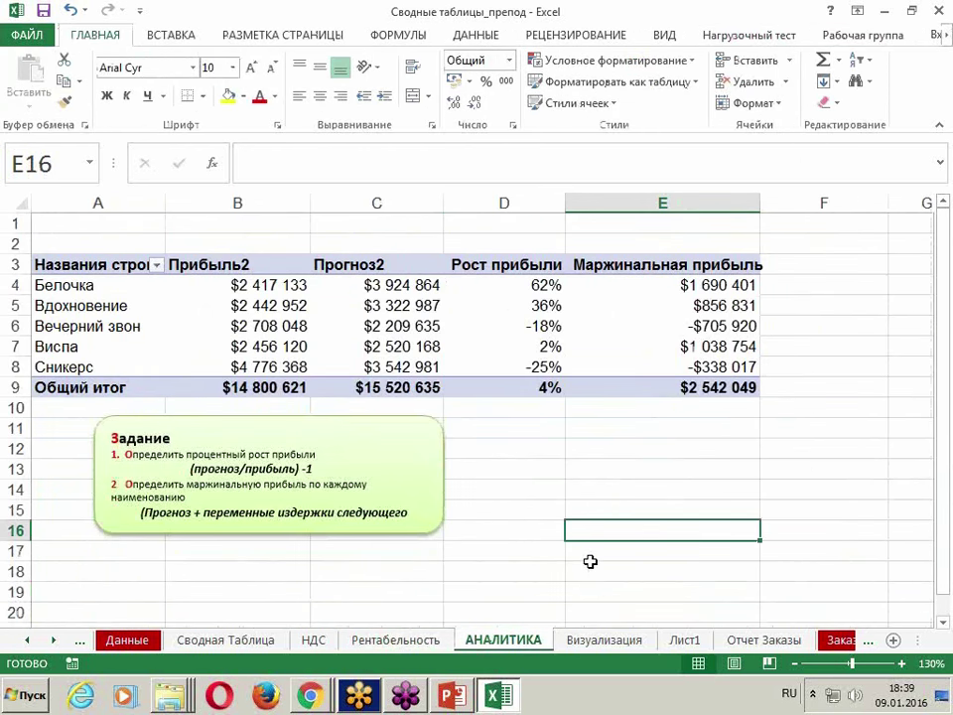
{"action": "scroll", "coordinate": [590, 562], "scroll_direction": "down", "scroll_amount": 1}
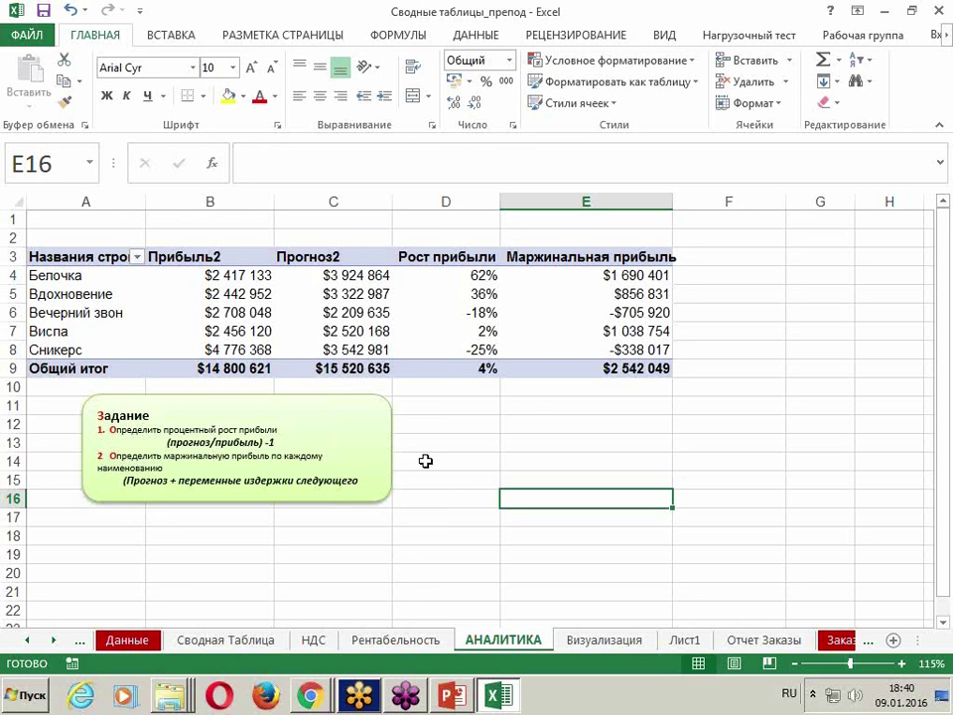
{"action": "left_click", "coordinate": [27, 647]}
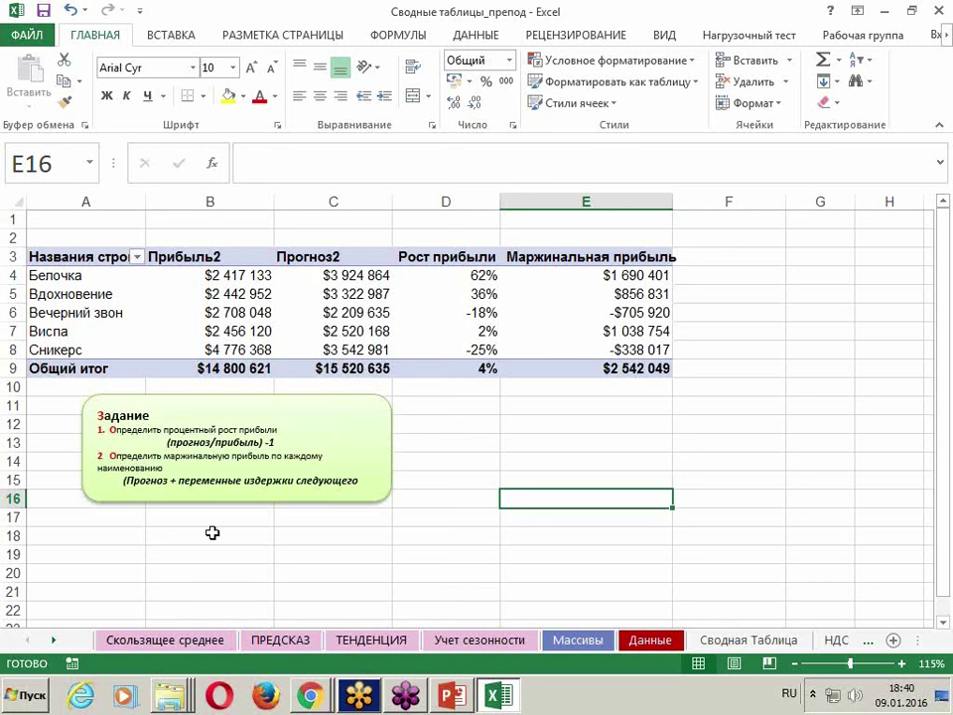
View the Скользящее среднее sheet, zoomed to fit its moving-average table and chart.
{"action": "left_click", "coordinate": [204, 643]}
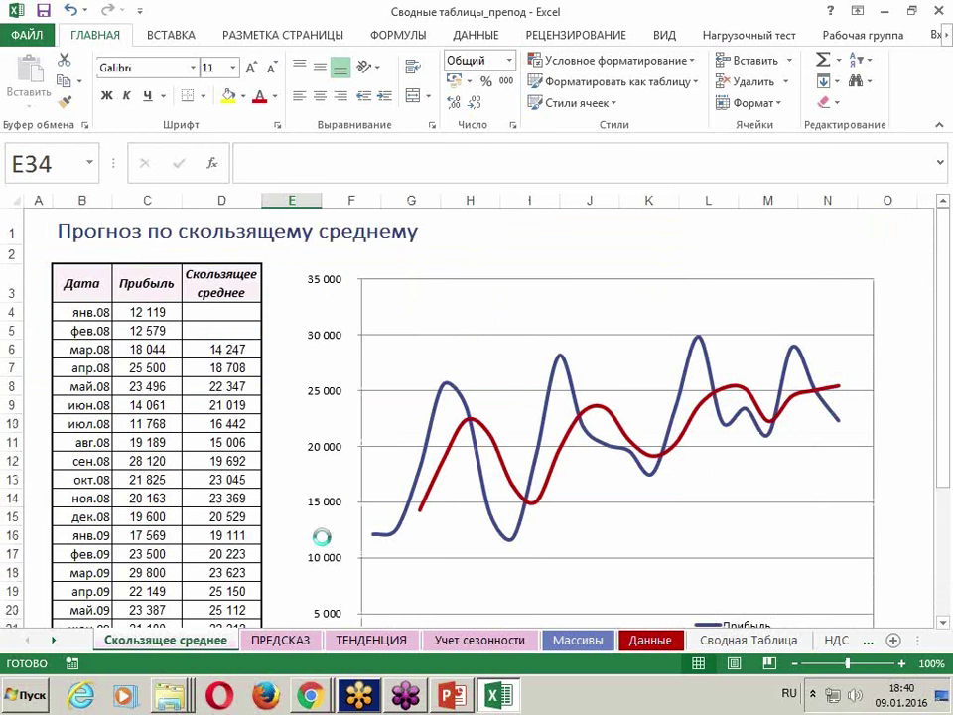
{"action": "scroll", "coordinate": [322, 539], "scroll_direction": "down", "scroll_amount": 4}
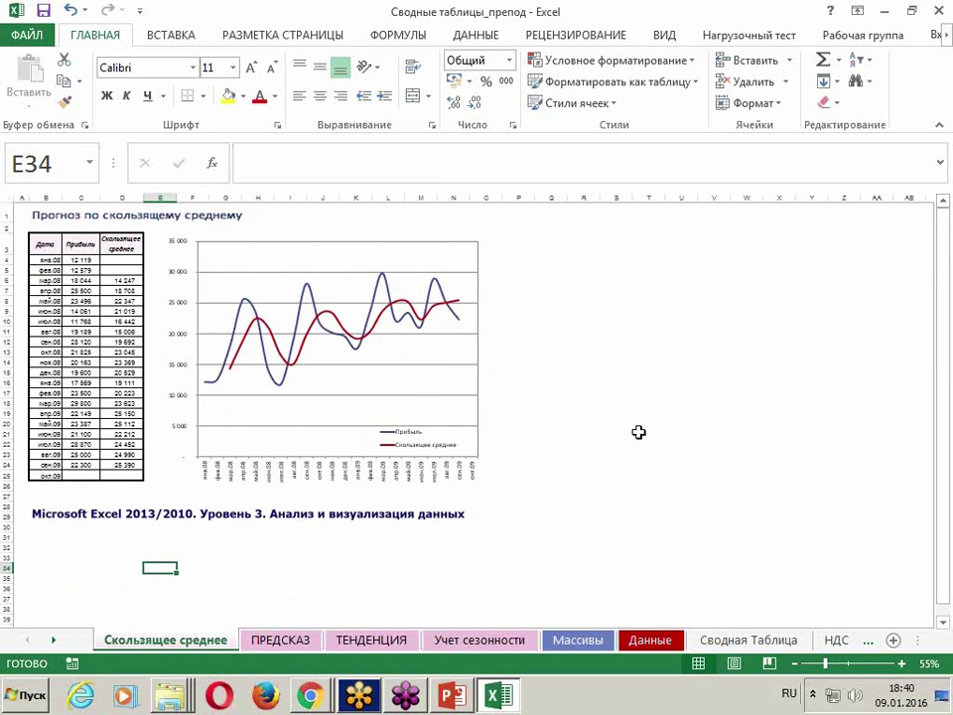
{"action": "scroll", "coordinate": [638, 432], "scroll_direction": "up", "scroll_amount": 1}
{"action": "scroll", "coordinate": [638, 432], "scroll_direction": "up", "scroll_amount": 1}
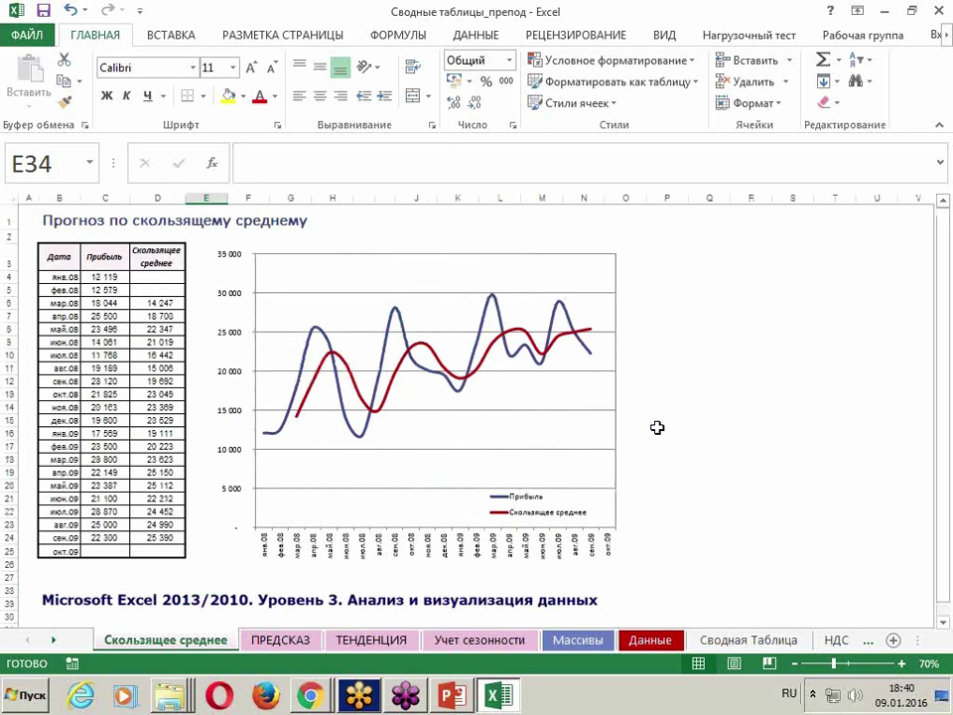
{"action": "scroll", "coordinate": [657, 427], "scroll_direction": "down", "scroll_amount": 1}
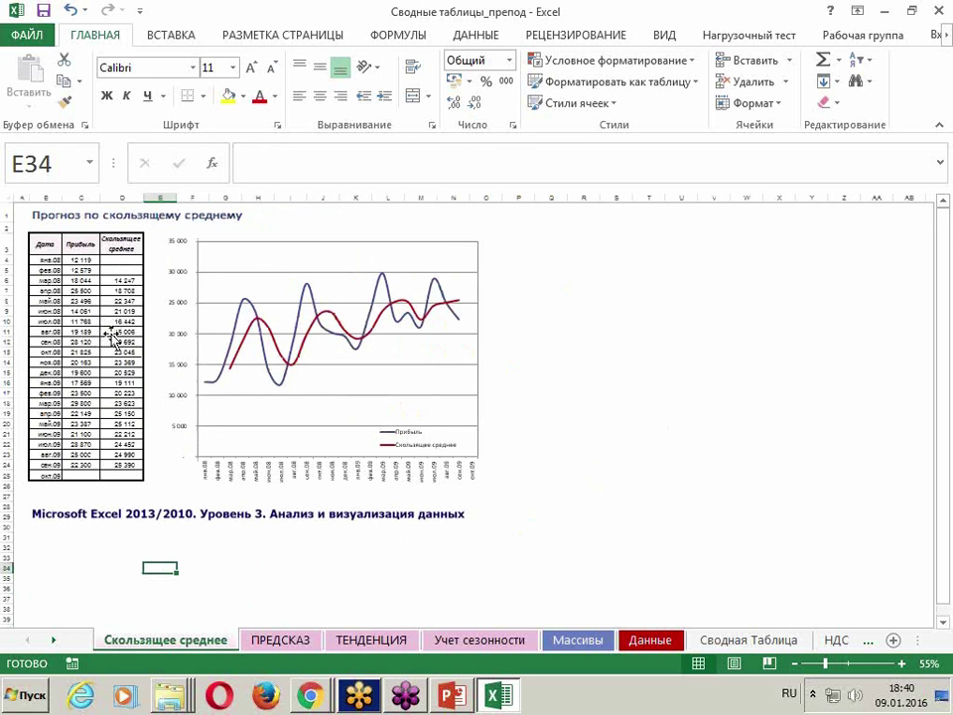
{"action": "left_click", "coordinate": [295, 650]}
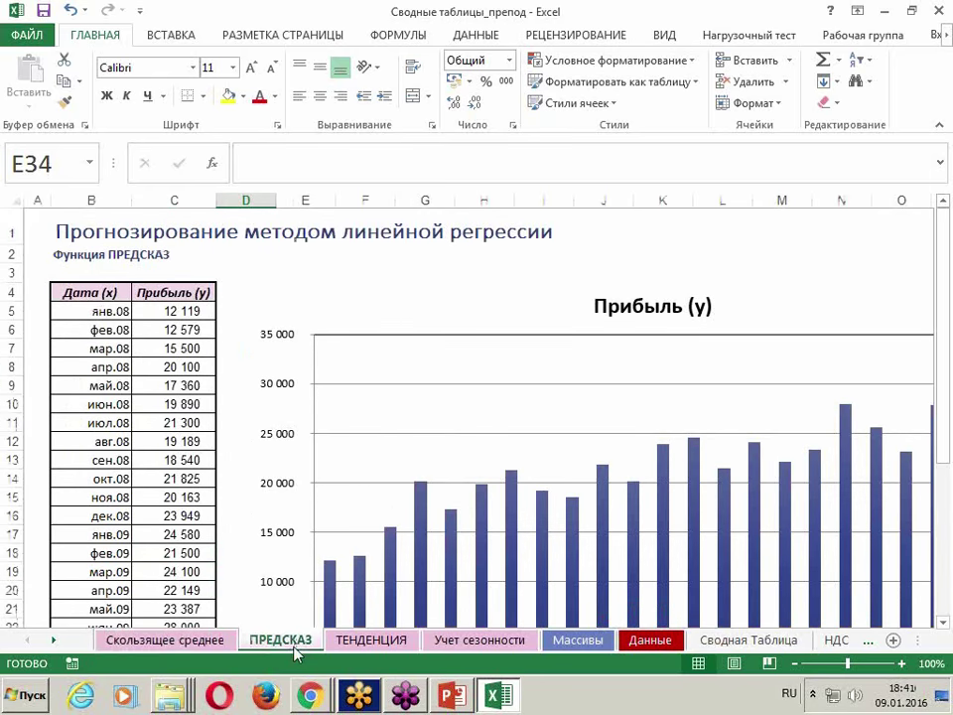
Zoom the ПРЕДСКАЗ sheet to about 55% to see the full profit chart and red forecast bars.
{"action": "scroll", "coordinate": [280, 619], "scroll_direction": "down", "scroll_amount": 4}
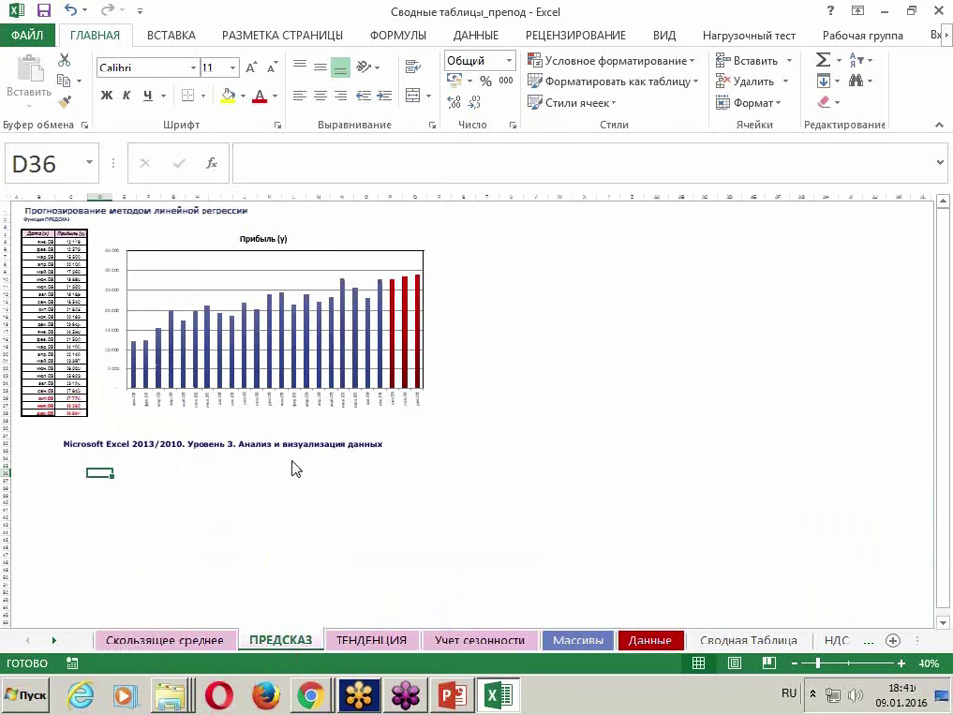
{"action": "scroll", "coordinate": [453, 440], "scroll_direction": "up", "scroll_amount": 1}
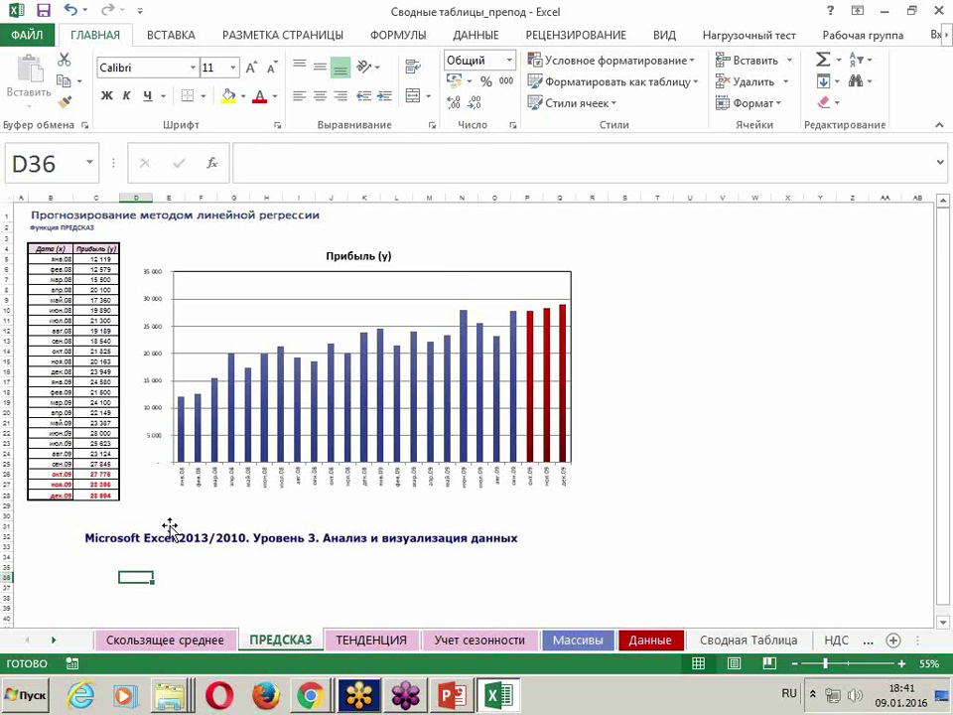
Show the ТЕНДЕНЦИЯ sheet's table and chart of profit against advertising and competitors at 55% zoom.
{"action": "left_click", "coordinate": [344, 644]}
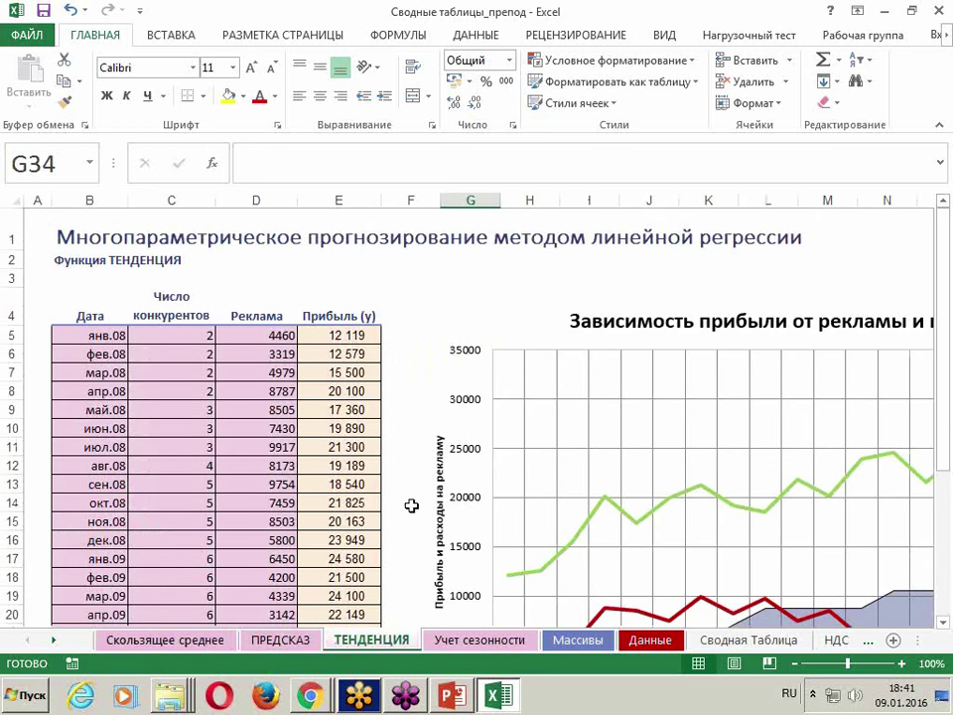
{"action": "scroll", "coordinate": [352, 502], "scroll_direction": "down", "scroll_amount": 3, "text": "ctrl"}
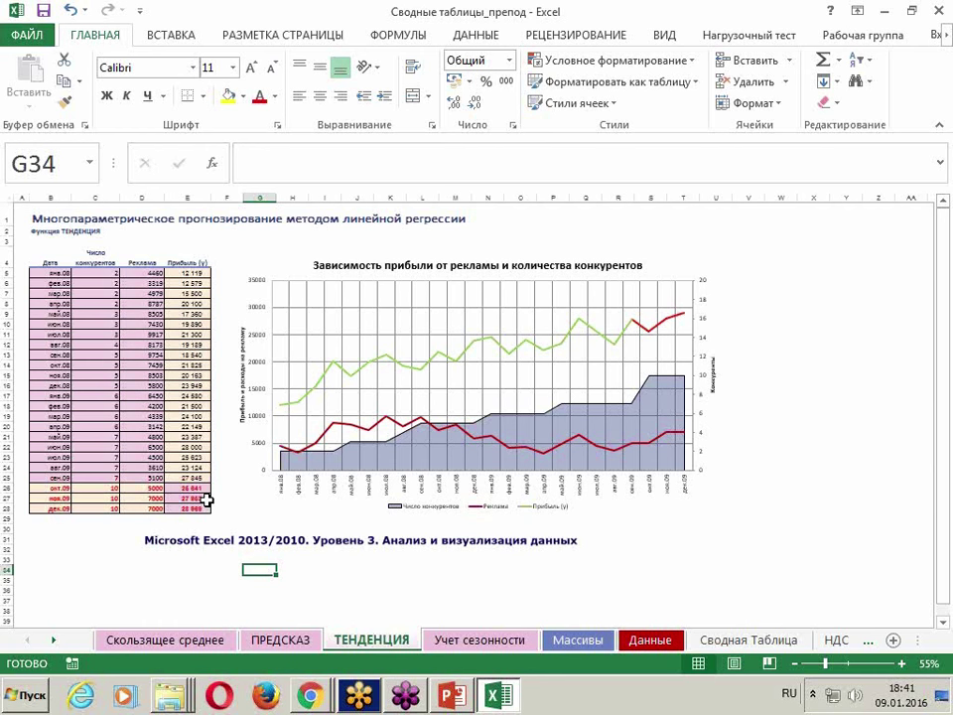
{"action": "left_click", "coordinate": [449, 647]}
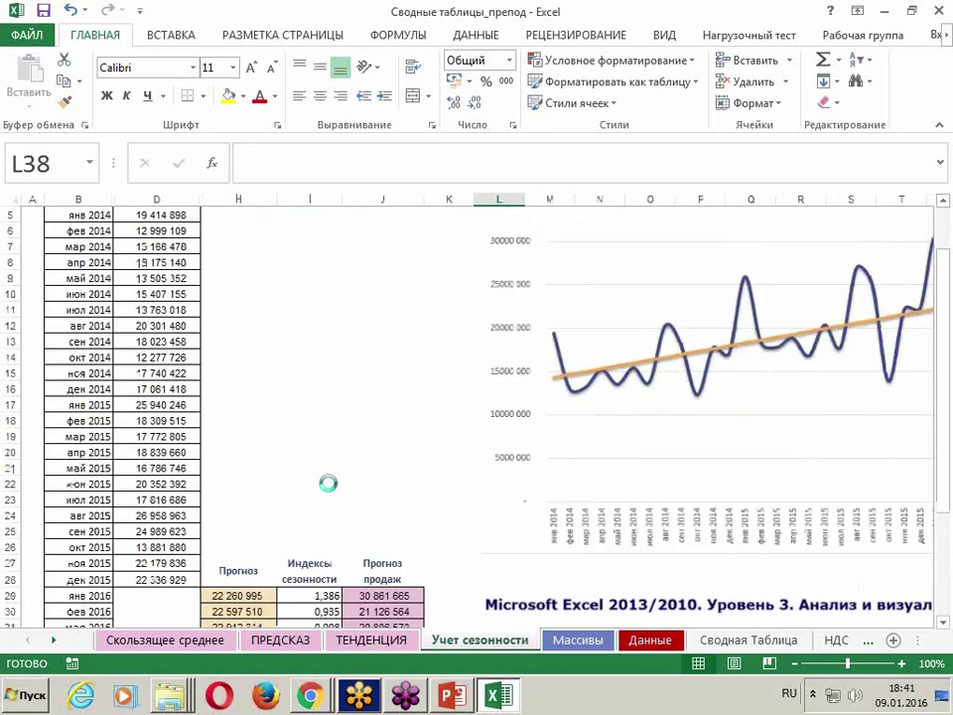
Review the Учет сезонности seasonality forecast at 55% zoom, then move to the Данные sheet.
{"action": "scroll", "coordinate": [327, 483], "scroll_direction": "down", "scroll_amount": 3, "text": "ctrl"}
{"action": "scroll", "coordinate": [340, 490], "scroll_direction": "up", "scroll_amount": 1, "text": "ctrl"}
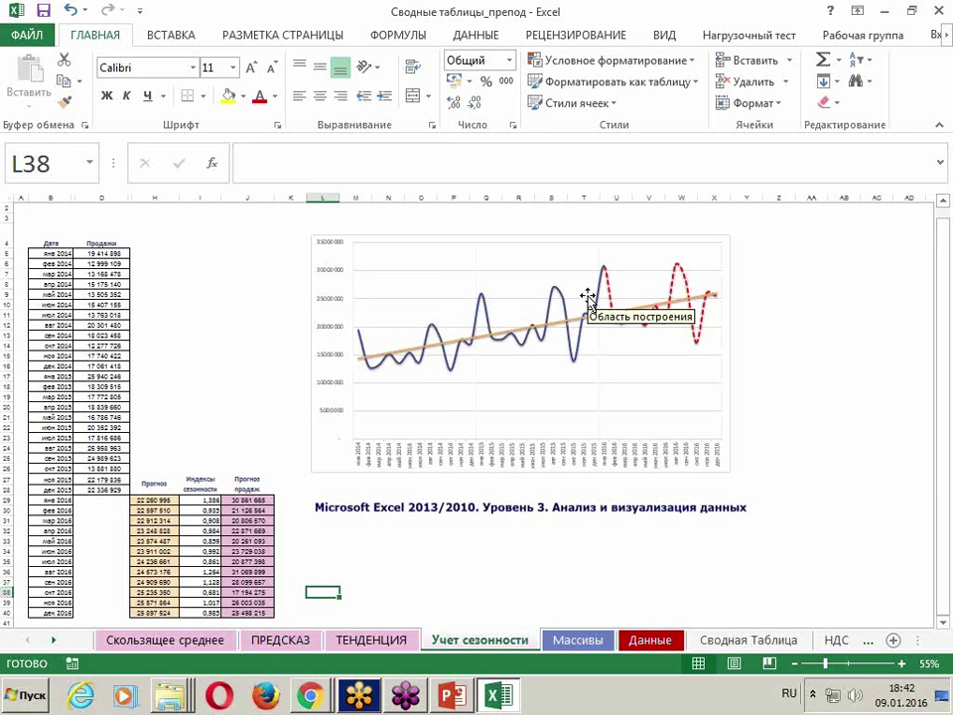
{"action": "scroll", "coordinate": [245, 387], "scroll_direction": "down", "scroll_amount": 1}
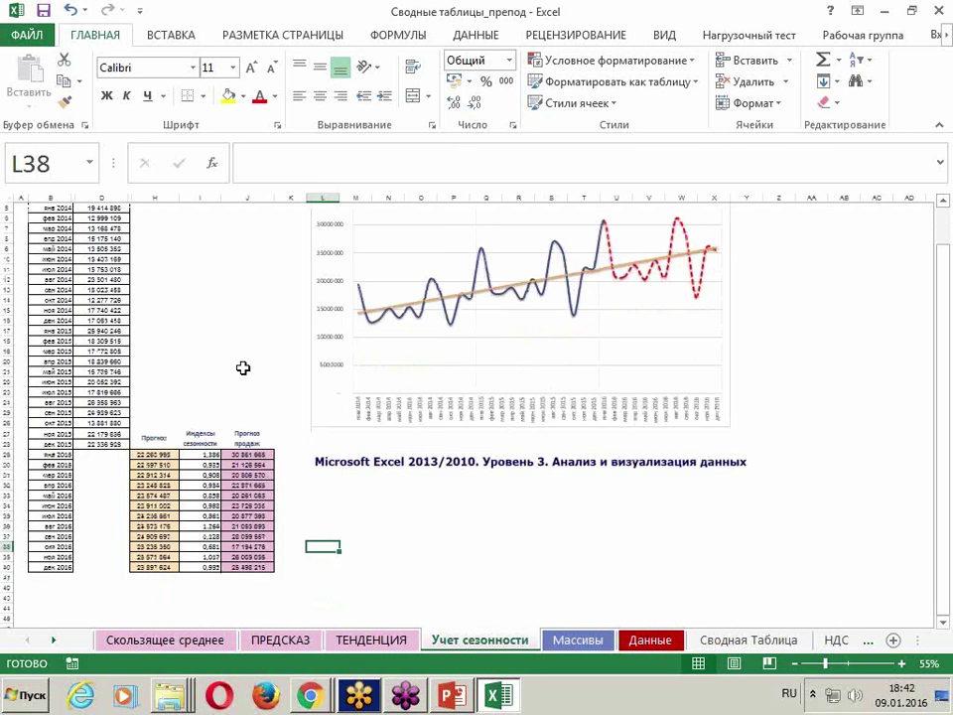
{"action": "scroll", "coordinate": [243, 368], "scroll_direction": "up", "scroll_amount": 2}
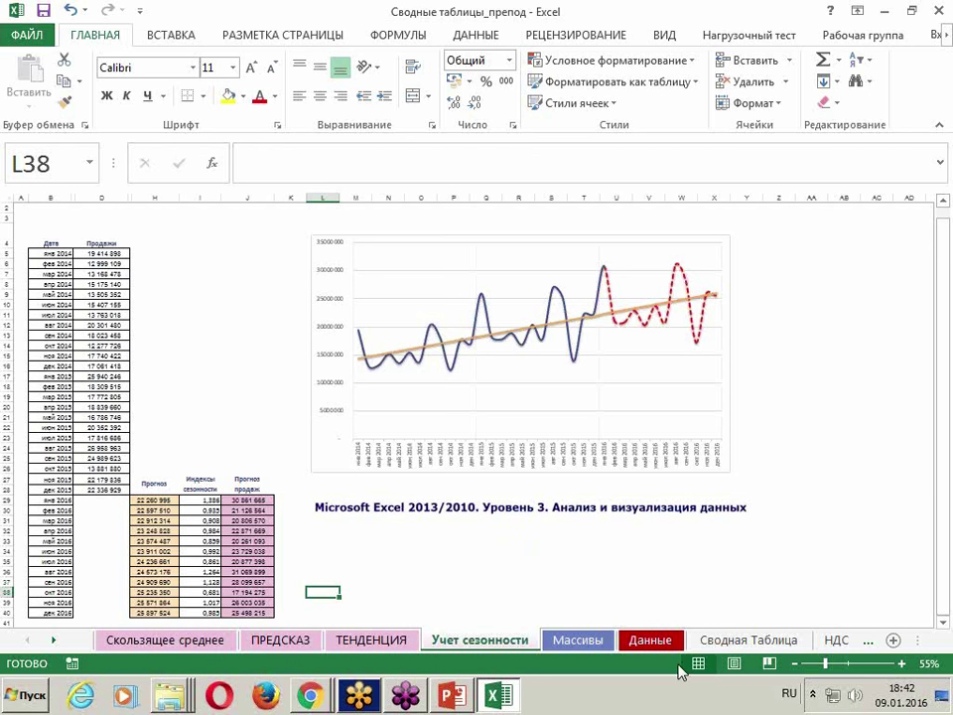
{"action": "left_click", "coordinate": [652, 641]}
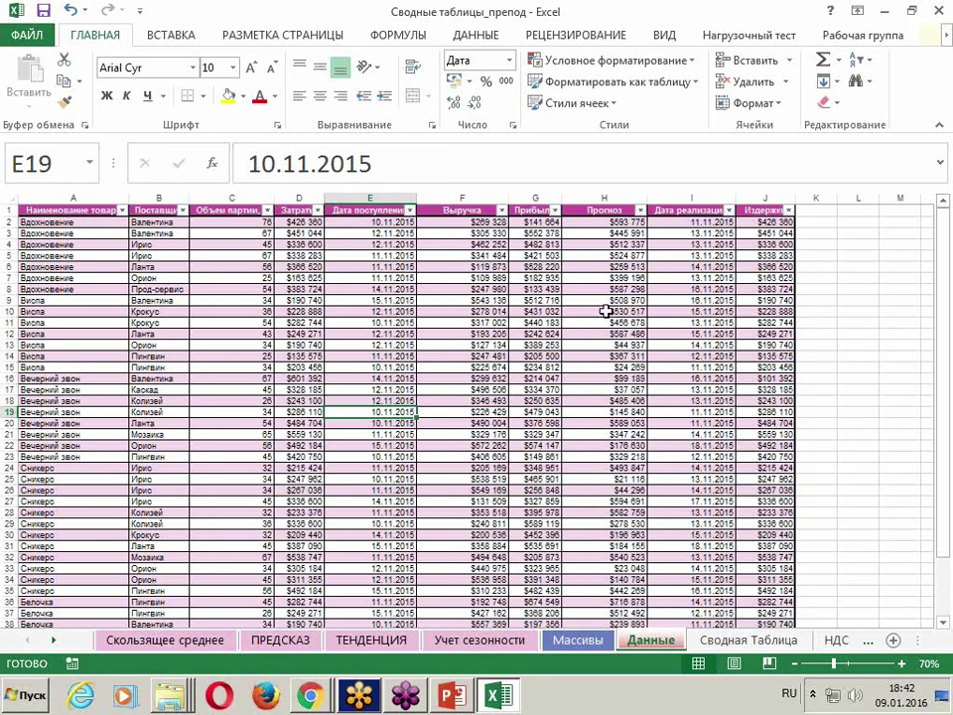
Scroll the sheet tabs right and return to the АНАЛИТИКА pivot sheet.
{"action": "double_click", "coordinate": [54, 641]}
{"action": "double_click", "coordinate": [53, 644]}
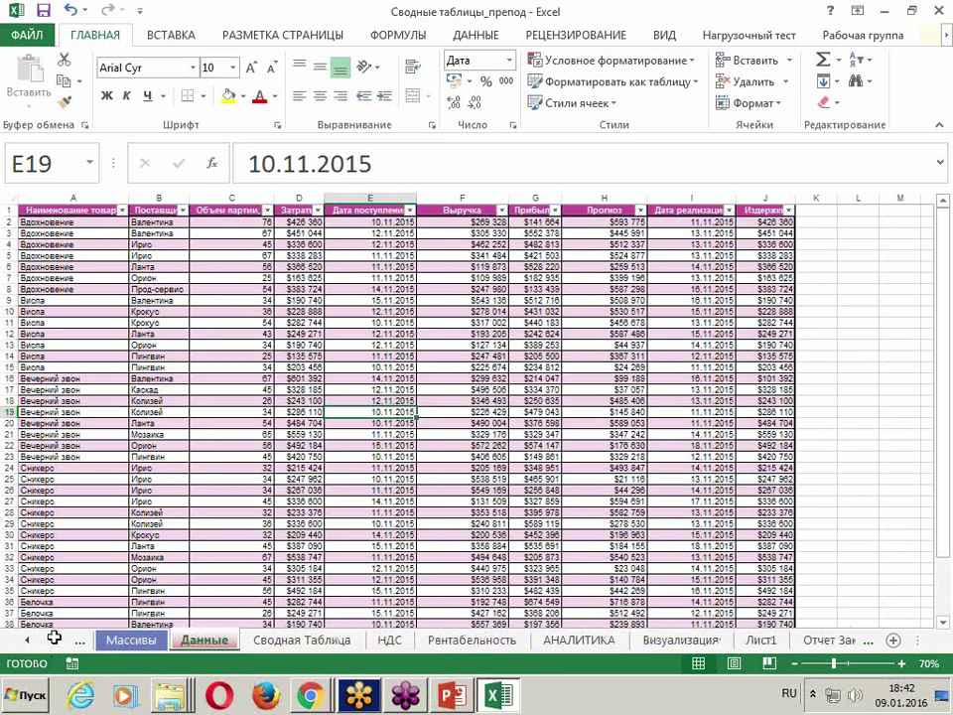
{"action": "left_click", "coordinate": [571, 641]}
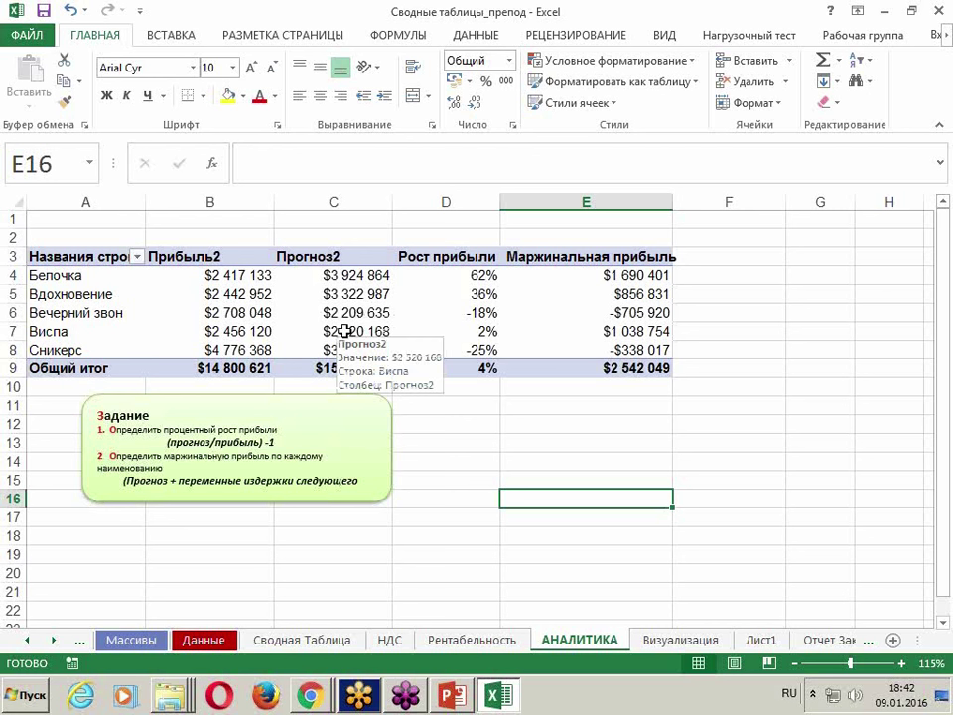
Select the Виспа forecast in C7, view the Сводная Таблица sheet, then return to АНАЛИТИКА.
{"action": "left_click", "coordinate": [343, 329]}
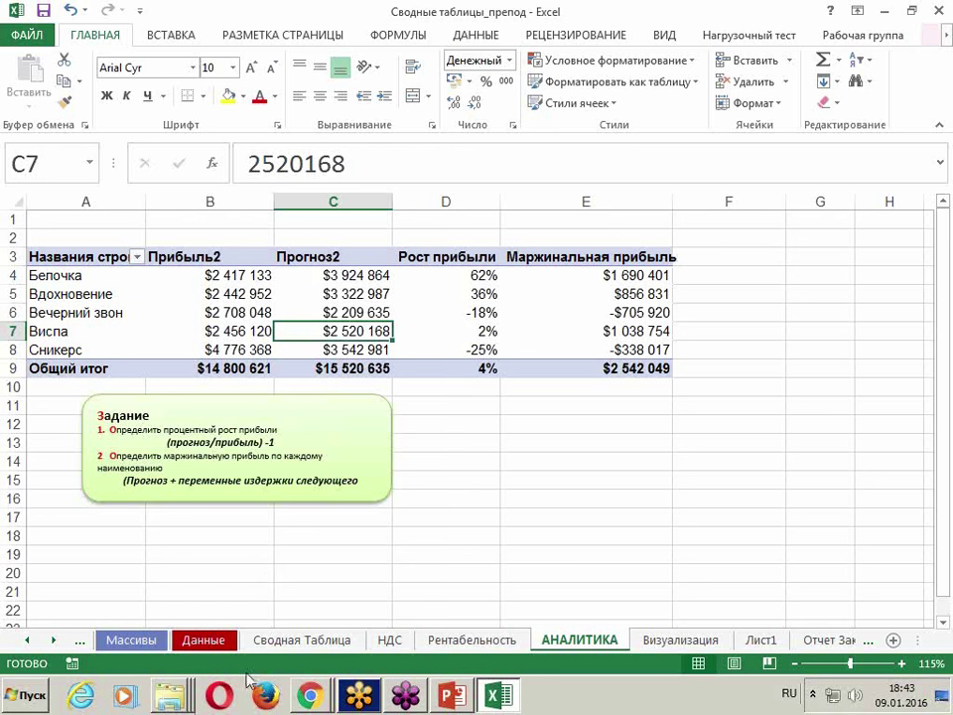
{"action": "left_click", "coordinate": [286, 644]}
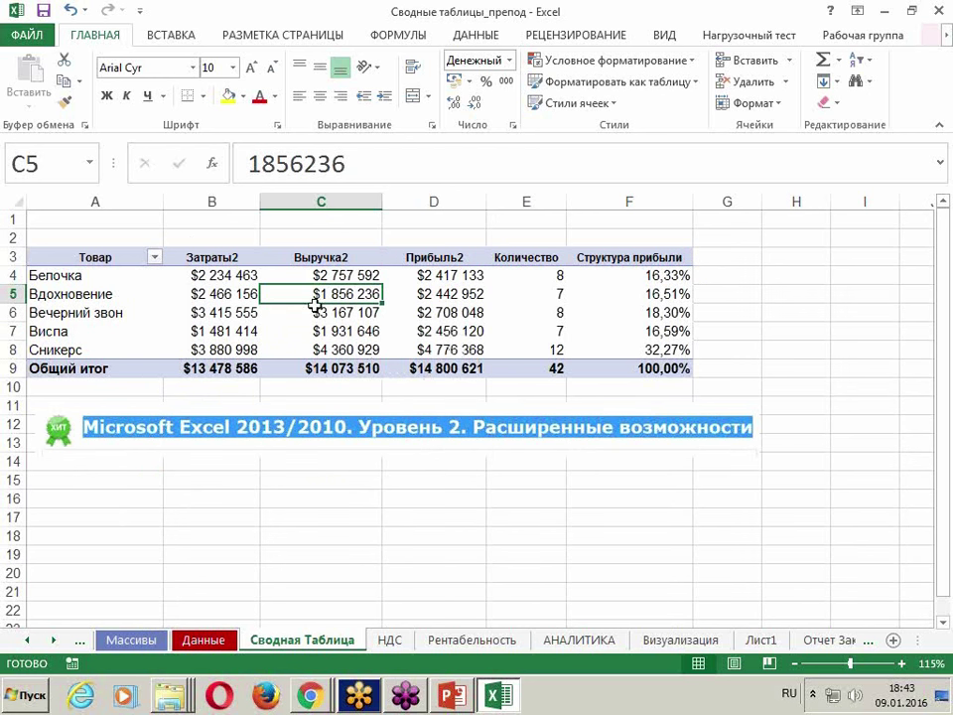
{"action": "left_click", "coordinate": [579, 640]}
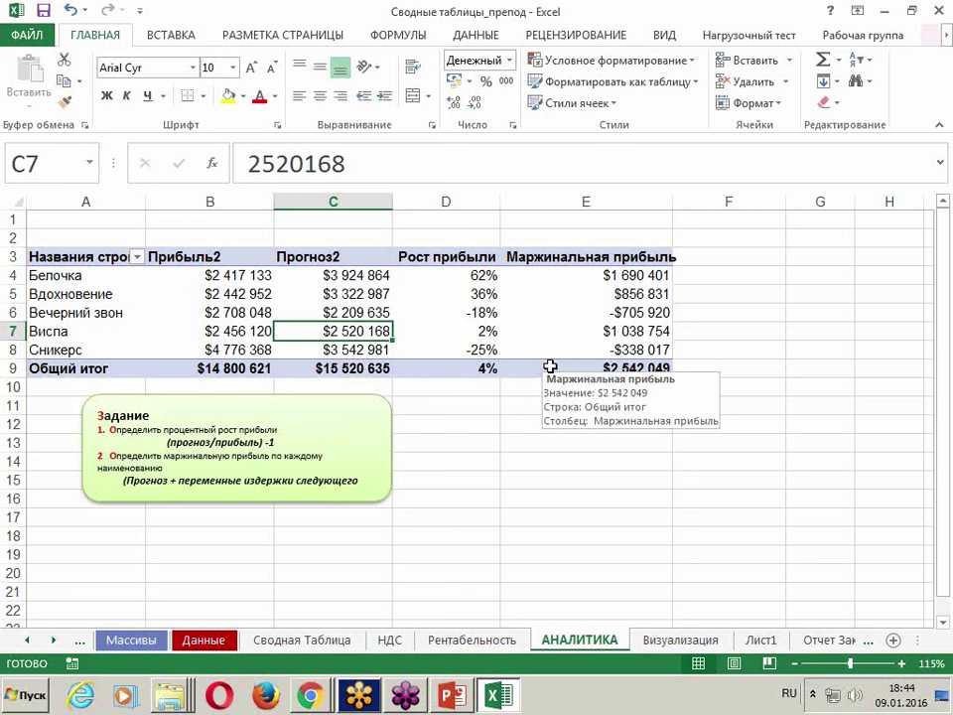
Switch to the Данные source data sheet.
{"action": "left_click", "coordinate": [197, 643]}
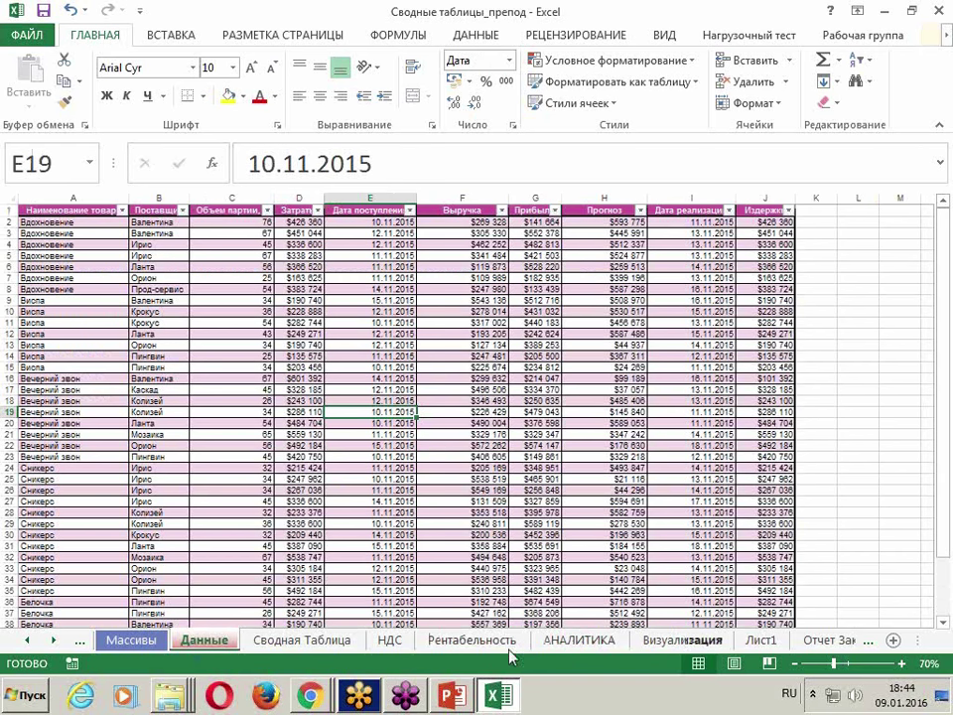
{"action": "left_click", "coordinate": [579, 640]}
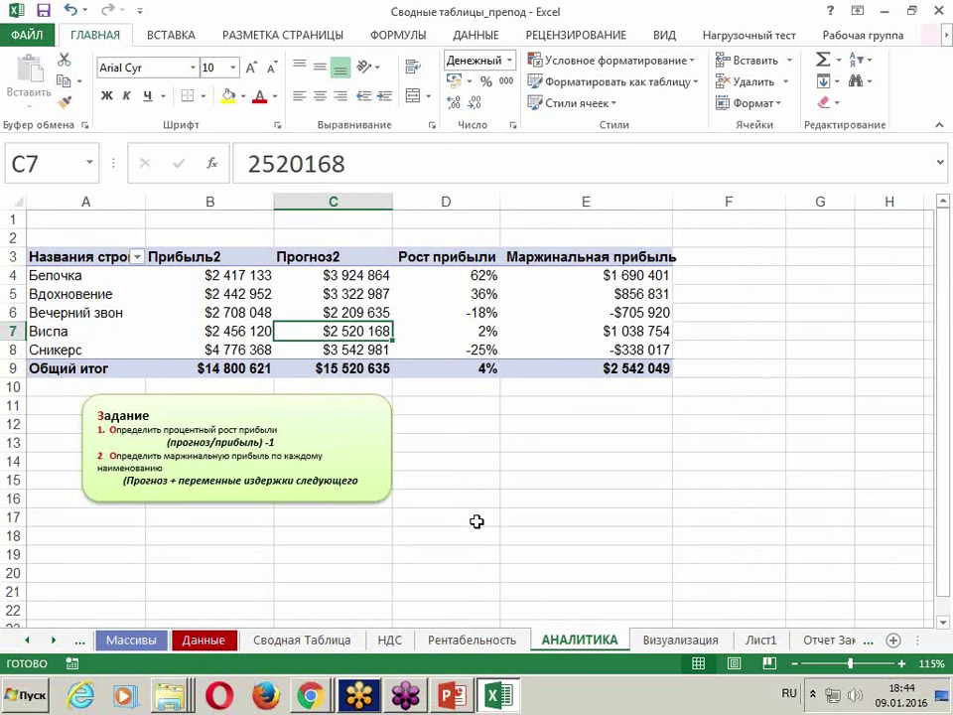
{"action": "key", "text": "alt+Tab"}
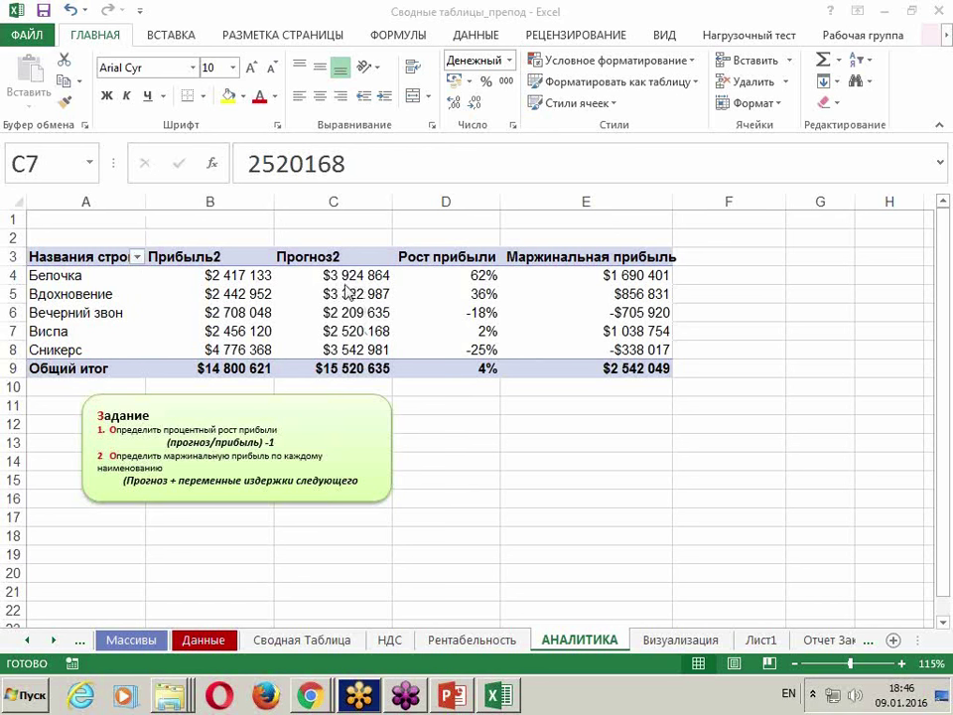
Filter the pivot table's product rows so only Белочка remains.
{"action": "left_click", "coordinate": [137, 257]}
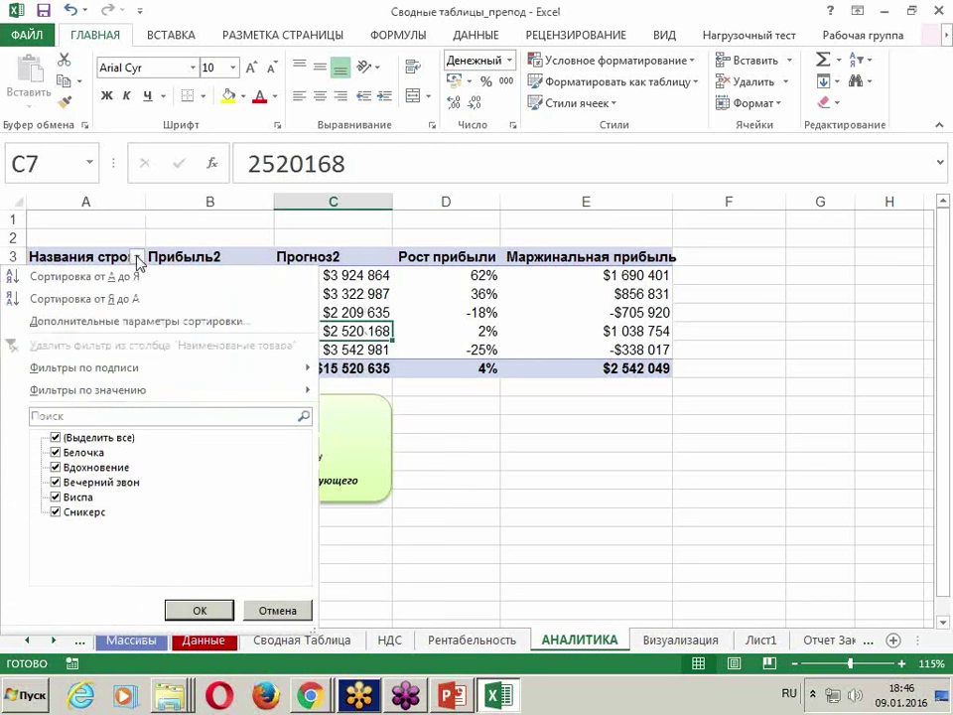
{"action": "left_click", "coordinate": [57, 467]}
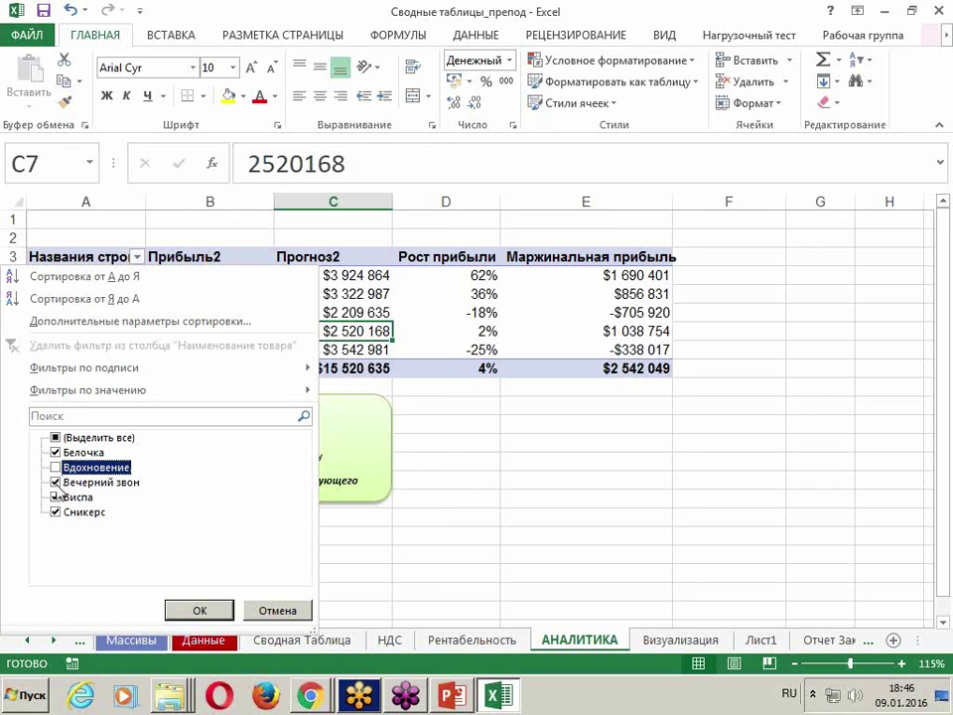
{"action": "left_click", "coordinate": [55, 483]}
{"action": "left_click", "coordinate": [56, 497]}
{"action": "left_click", "coordinate": [56, 512]}
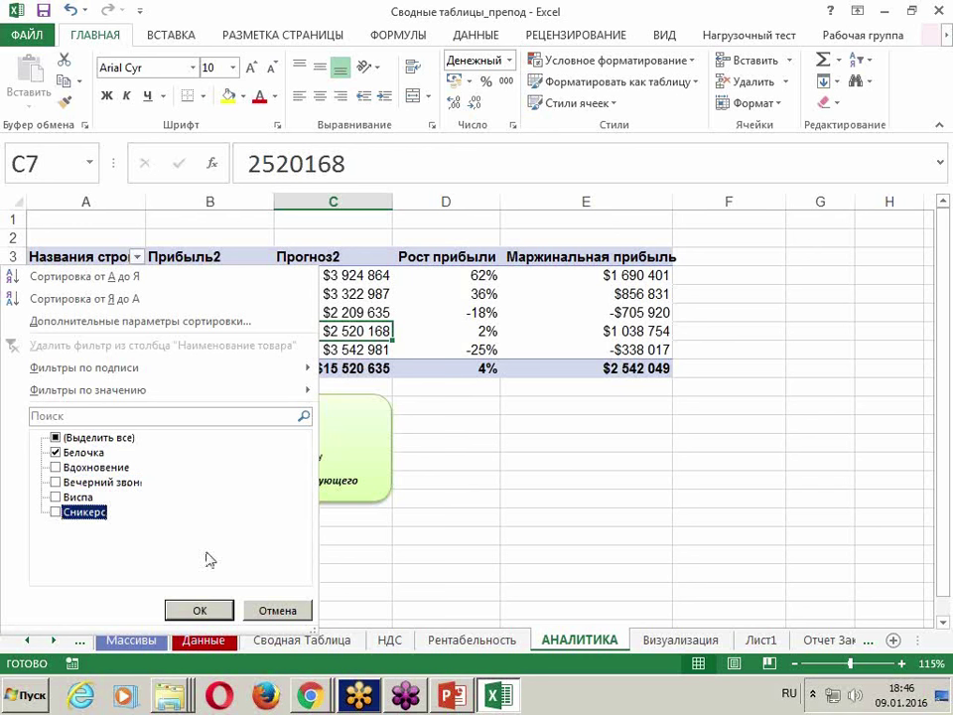
{"action": "left_click", "coordinate": [198, 610]}
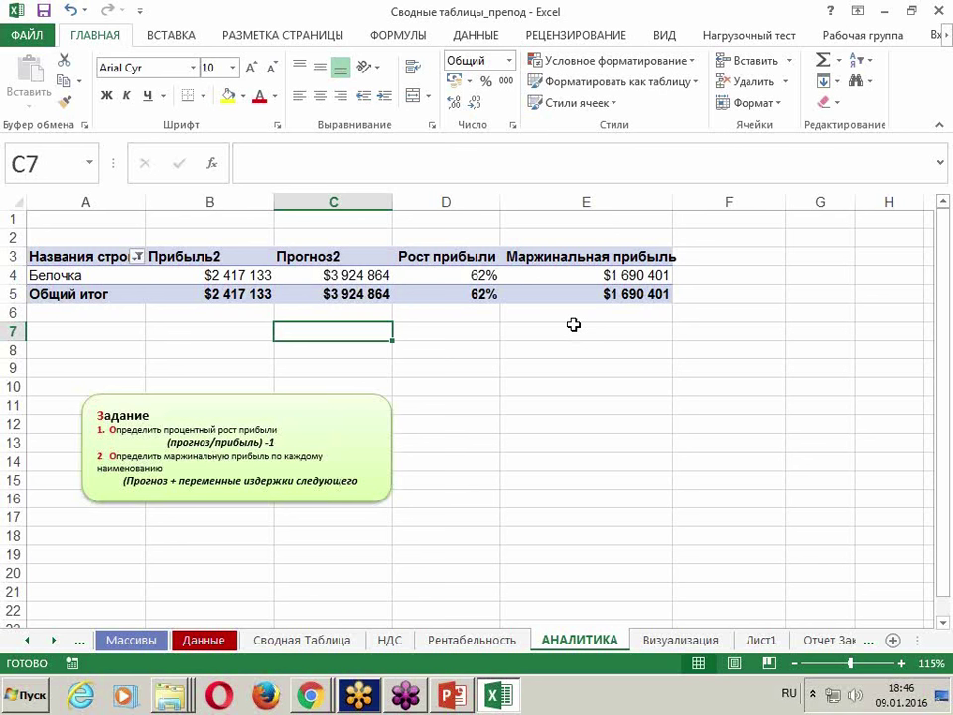
Clear the product filter so all five products show again.
{"action": "left_click", "coordinate": [137, 256]}
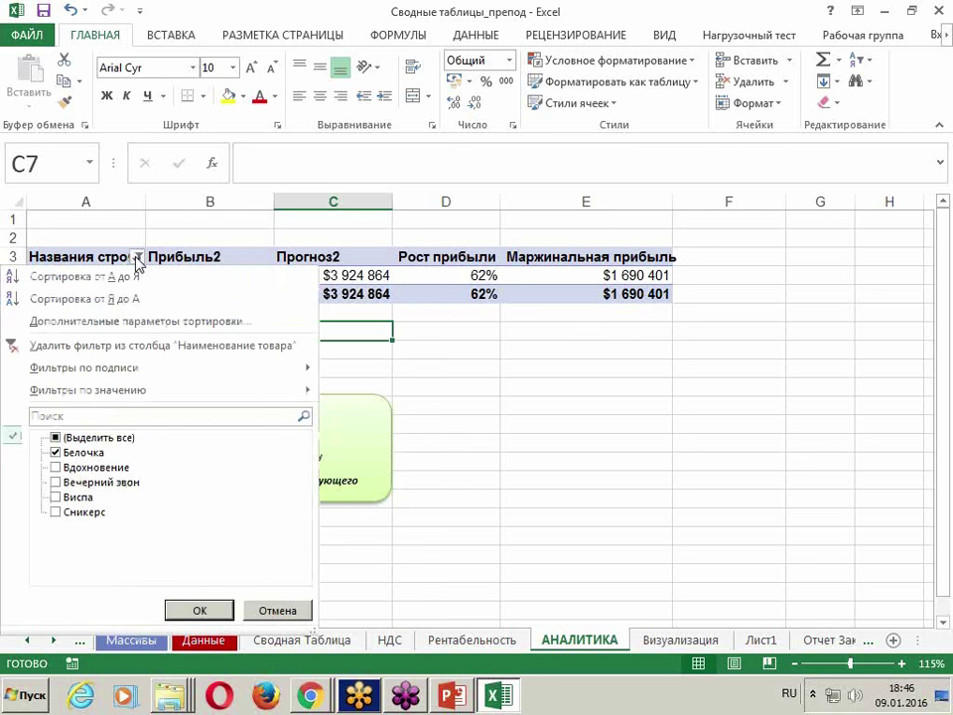
{"action": "left_click", "coordinate": [55, 438]}
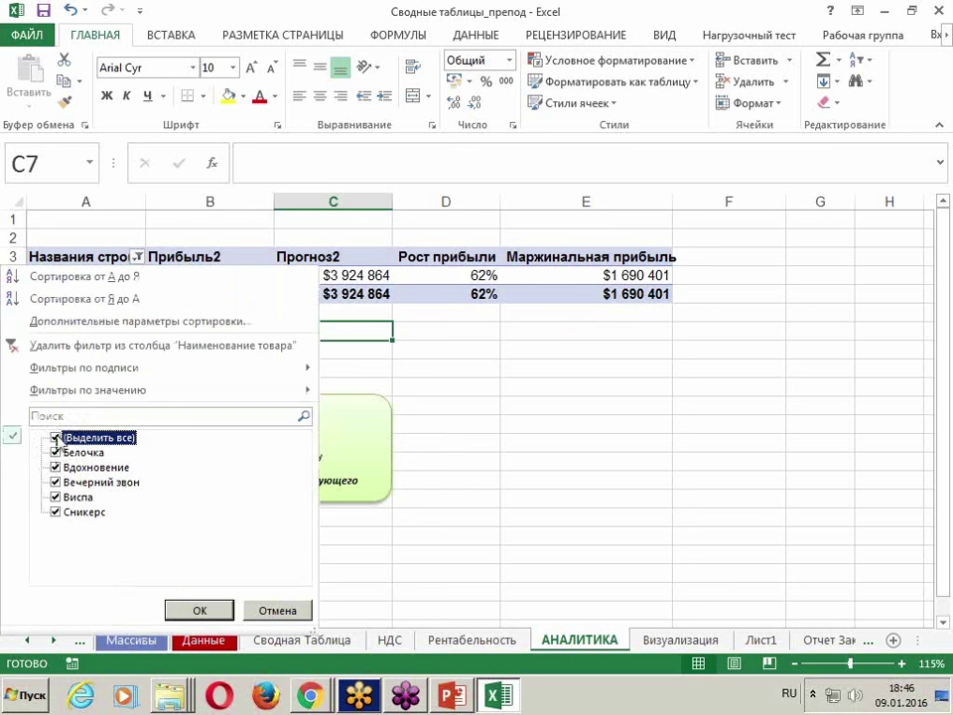
{"action": "left_click", "coordinate": [202, 609]}
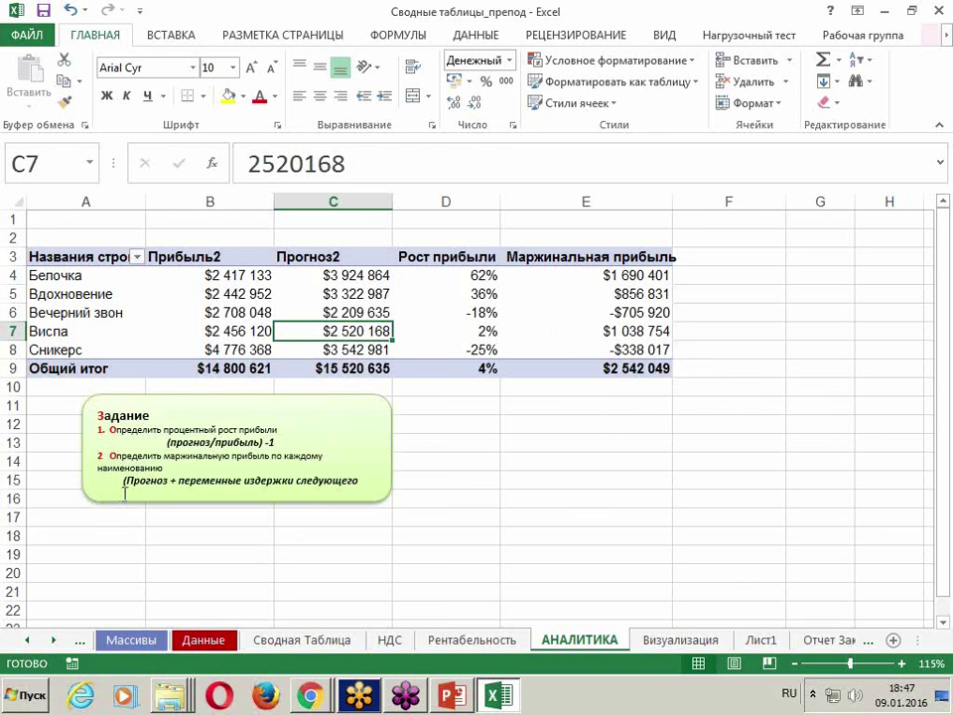
Inspect the Рост прибыли header, Вдохновение growth value and Вечерний звон forecast.
{"action": "left_click", "coordinate": [446, 293]}
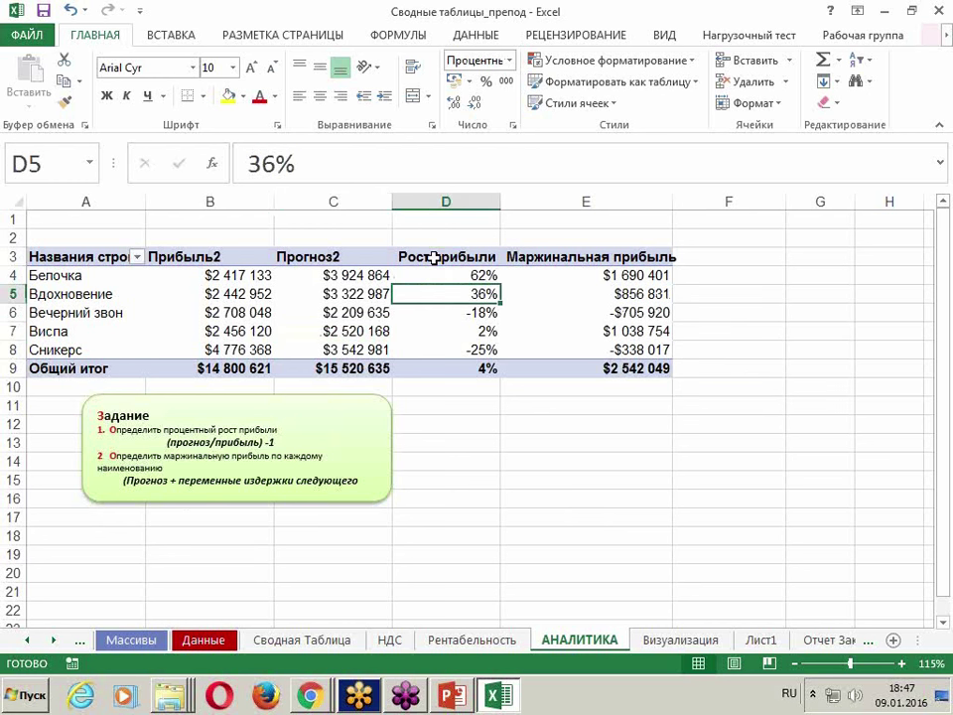
{"action": "left_click", "coordinate": [437, 256]}
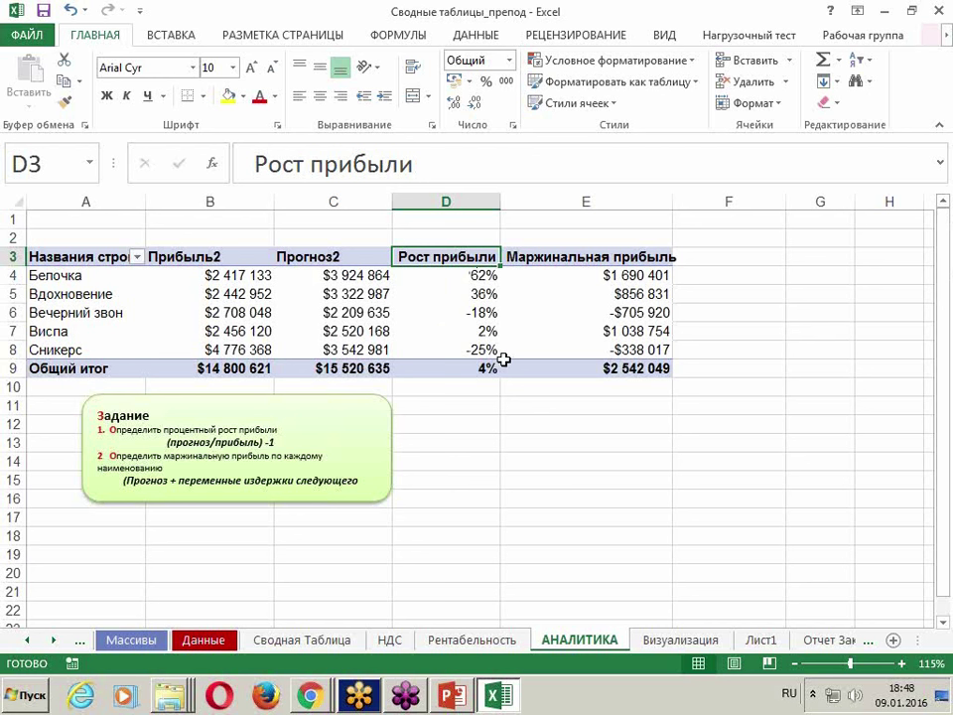
{"action": "mouse_move", "coordinate": [347, 313]}
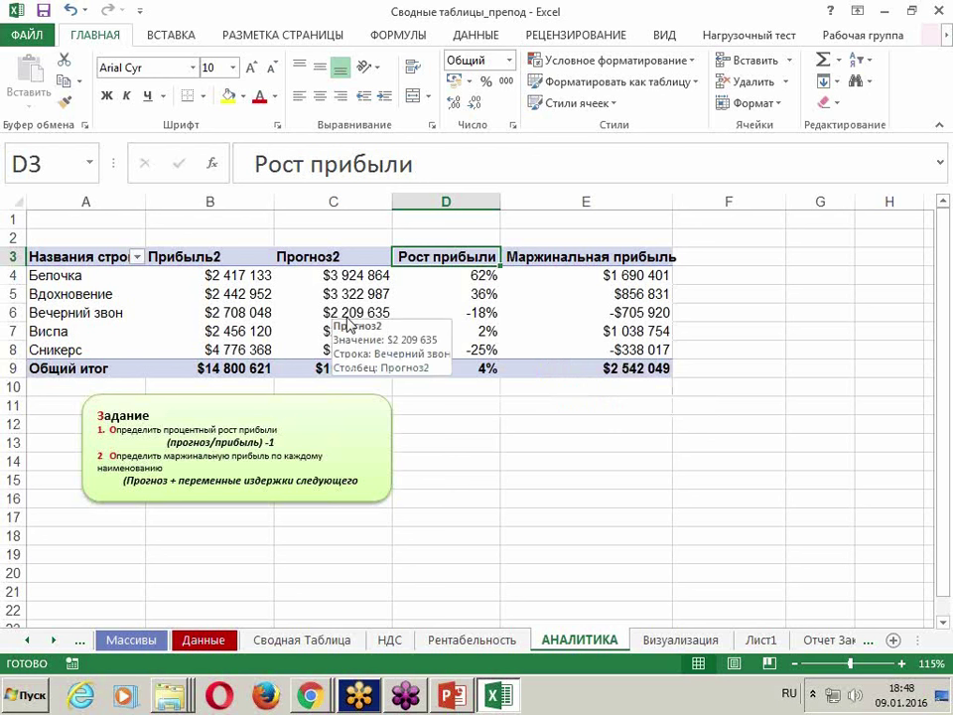
{"action": "left_click", "coordinate": [346, 317]}
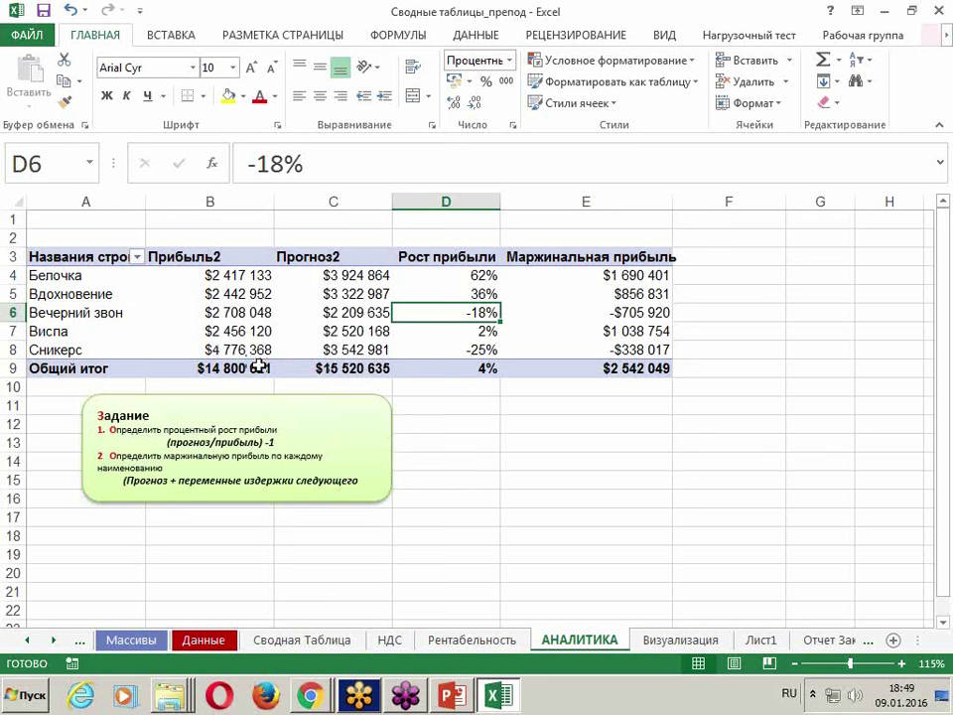
Browse the workbook's sheets, from Скользящее среднее to Сводная Таблица, then return to АНАЛИТИКА.
{"action": "left_click", "coordinate": [28, 641]}
{"action": "left_click", "coordinate": [28, 641]}
{"action": "left_click", "coordinate": [114, 641]}
{"action": "left_click", "coordinate": [288, 643]}
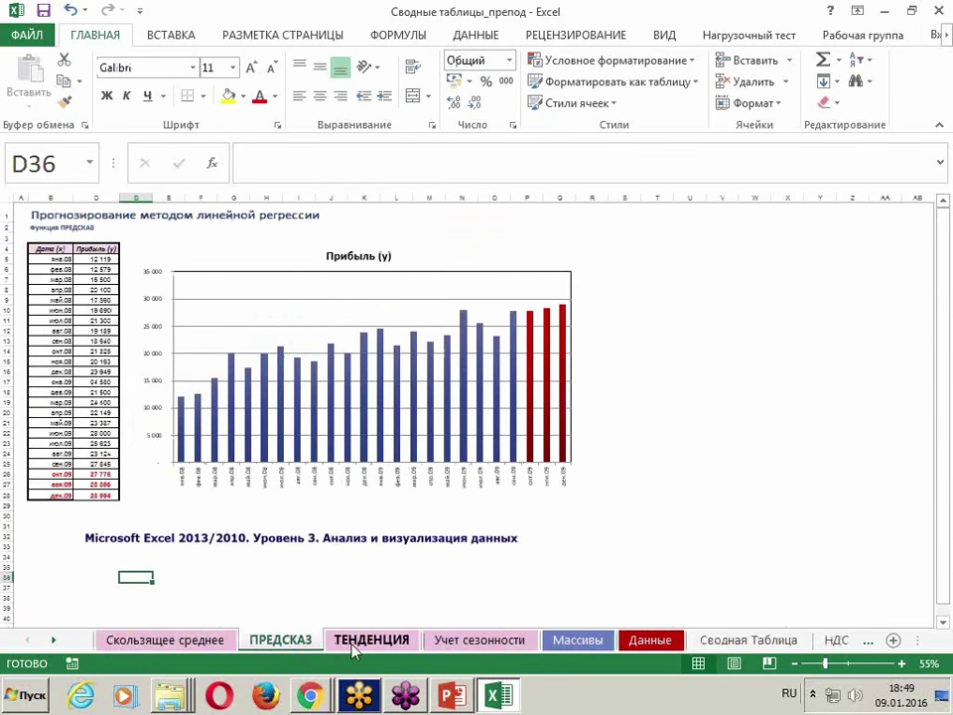
{"action": "left_click", "coordinate": [377, 641]}
{"action": "left_click", "coordinate": [454, 643]}
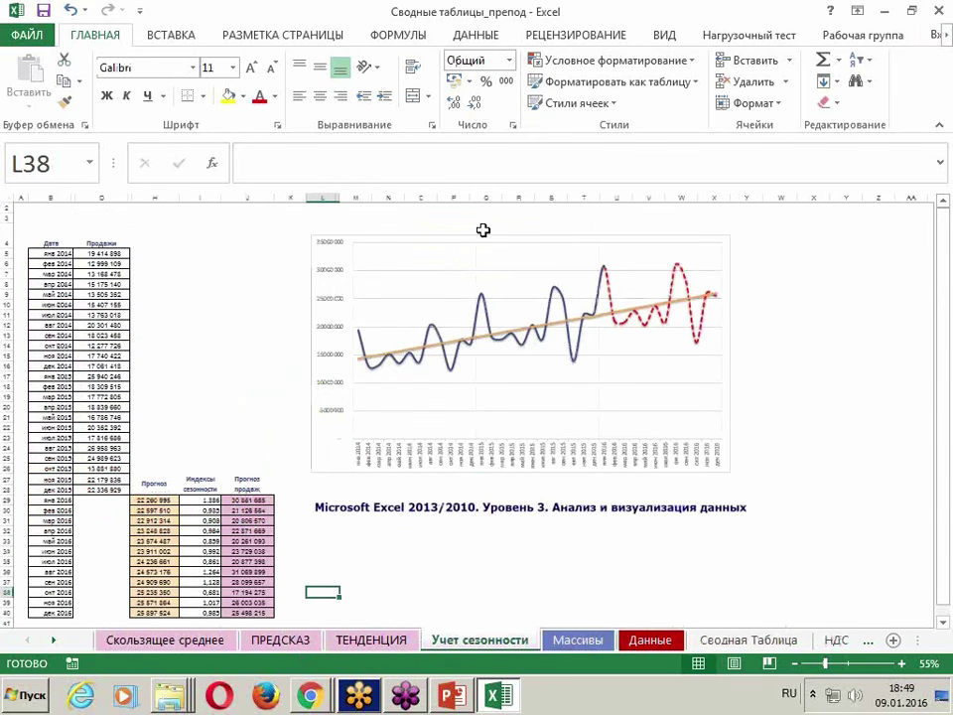
{"action": "left_click", "coordinate": [593, 645]}
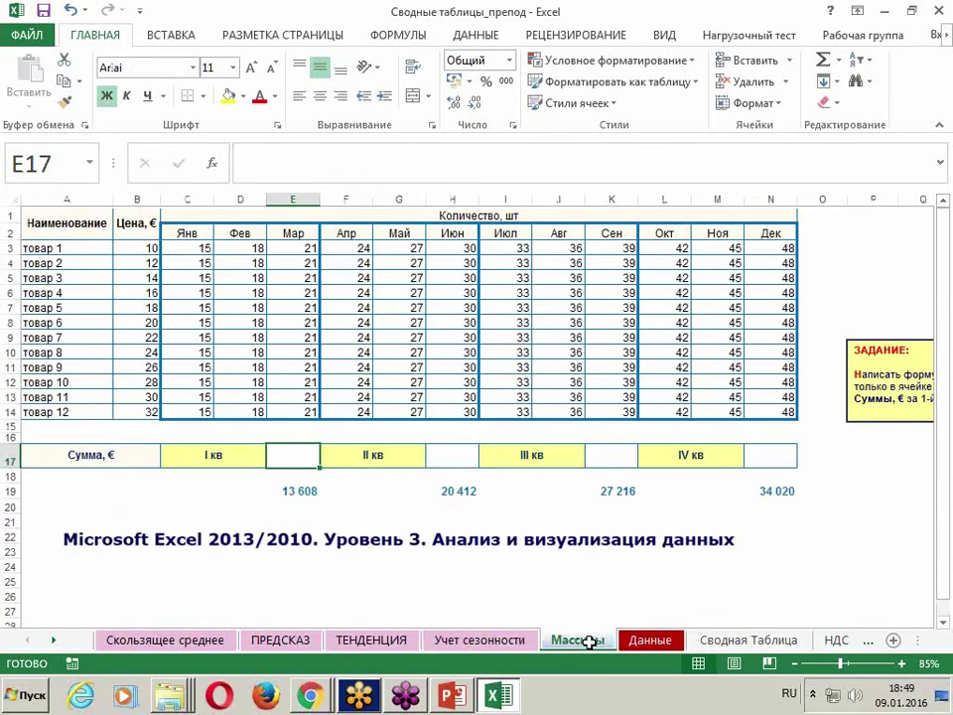
{"action": "left_click", "coordinate": [650, 641]}
{"action": "left_click", "coordinate": [713, 640]}
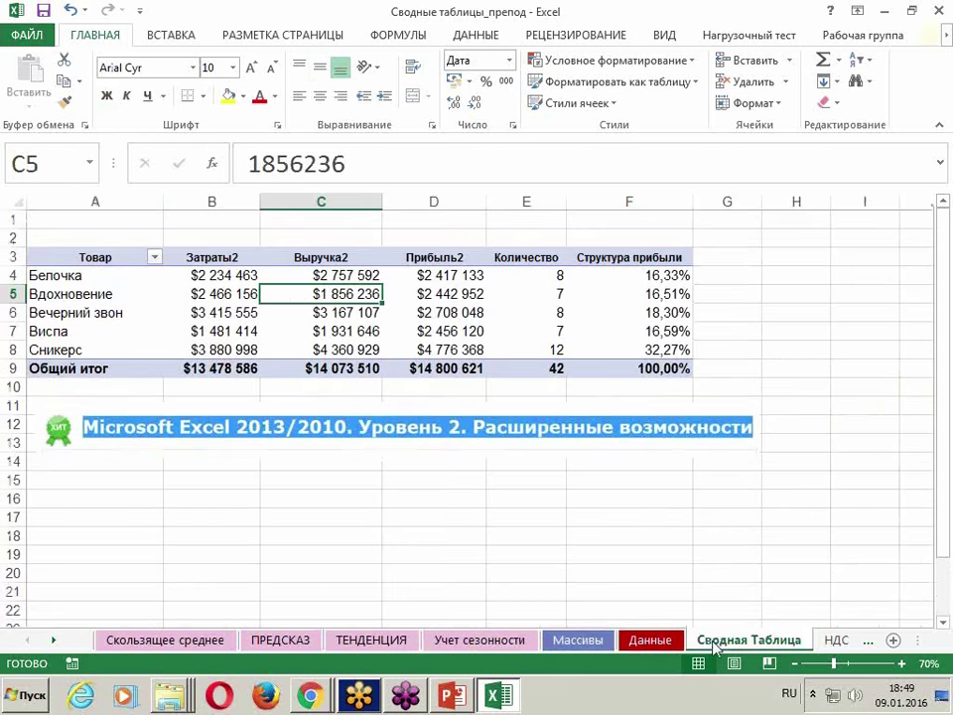
{"action": "left_click", "coordinate": [53, 641]}
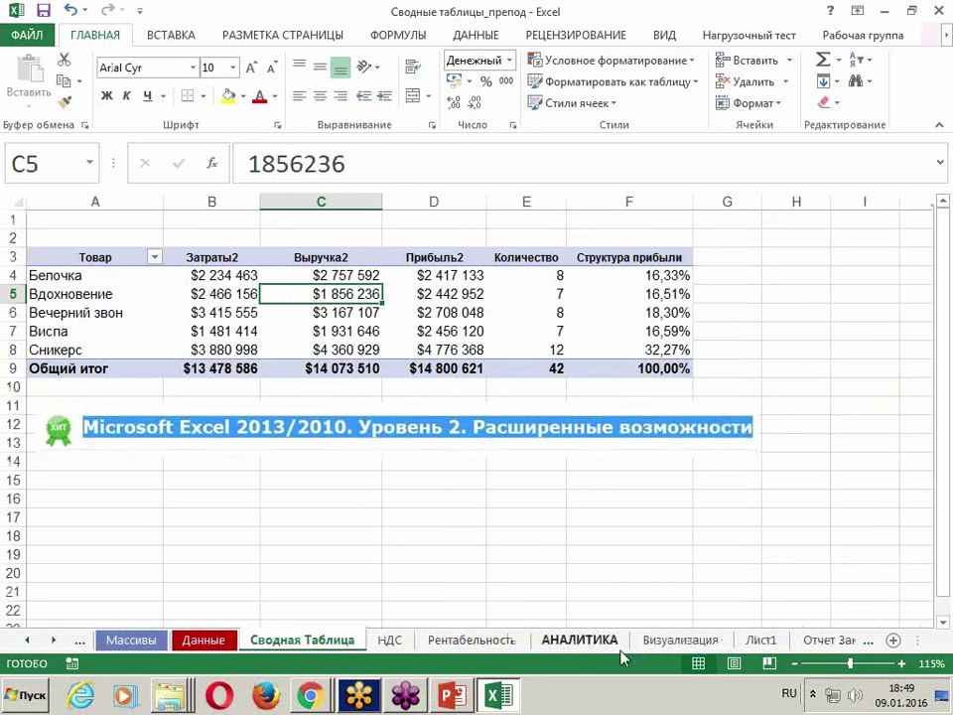
{"action": "left_click", "coordinate": [579, 640]}
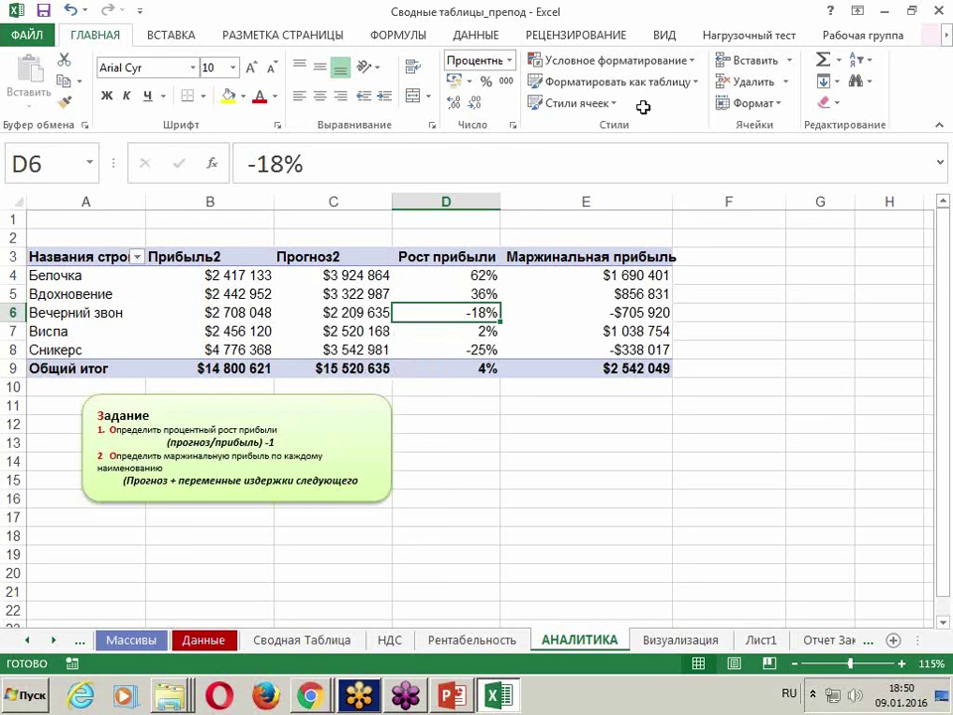
Check the what-if analysis list on ДАННЫЕ, then select growth percentages D4:D8.
{"action": "left_click", "coordinate": [467, 38]}
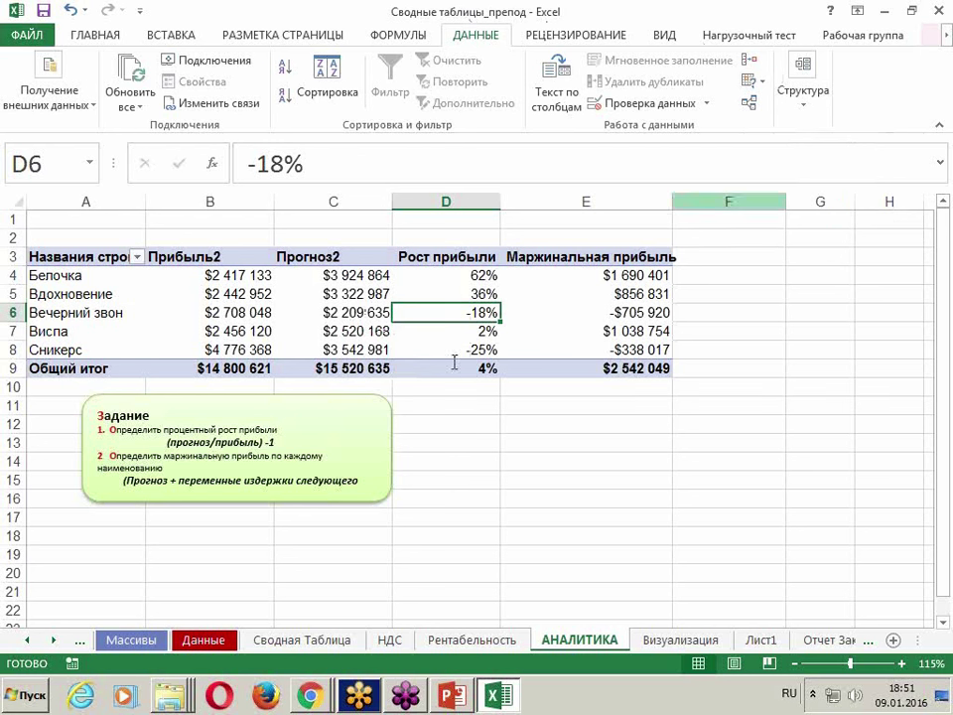
{"action": "left_click", "coordinate": [764, 88]}
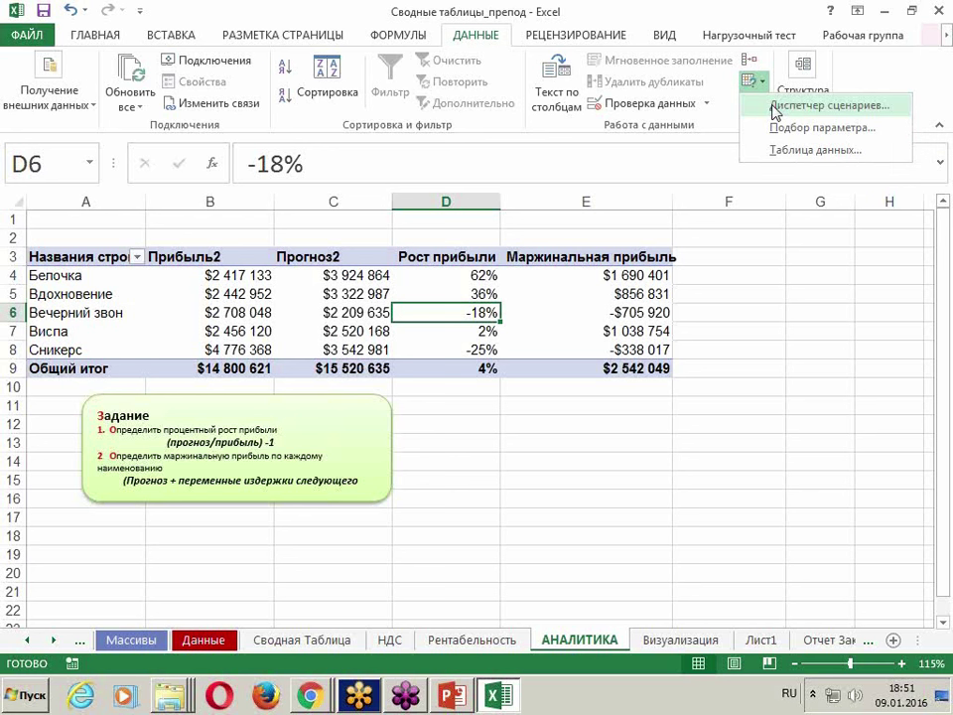
{"action": "left_click", "coordinate": [484, 275]}
{"action": "left_click_drag", "start_coordinate": [484, 275], "coordinate": [486, 350]}
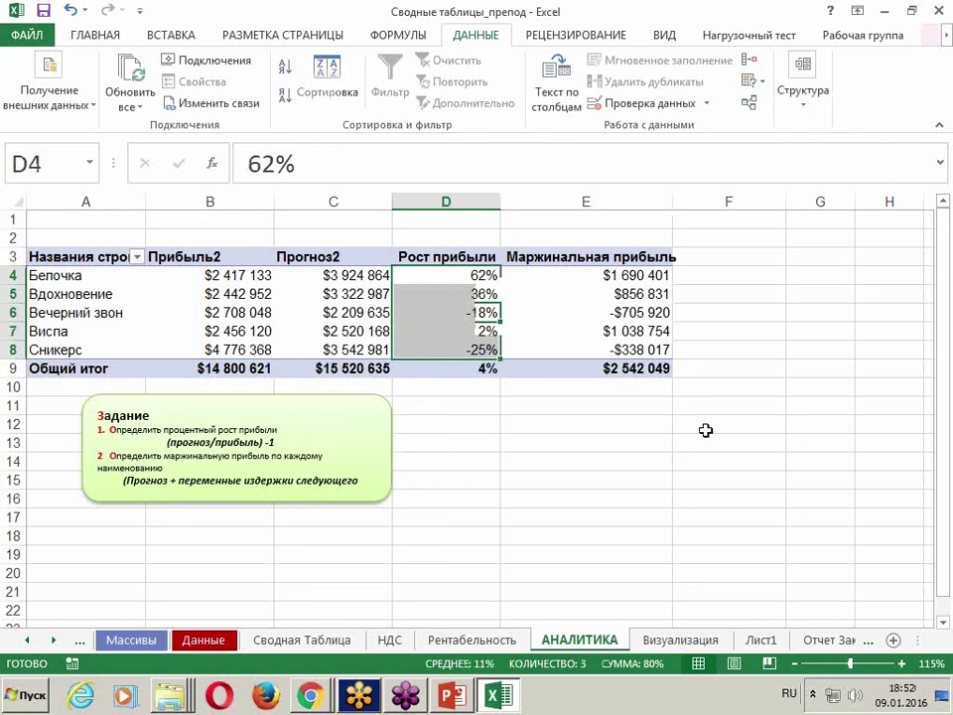
{"action": "left_click", "coordinate": [302, 441]}
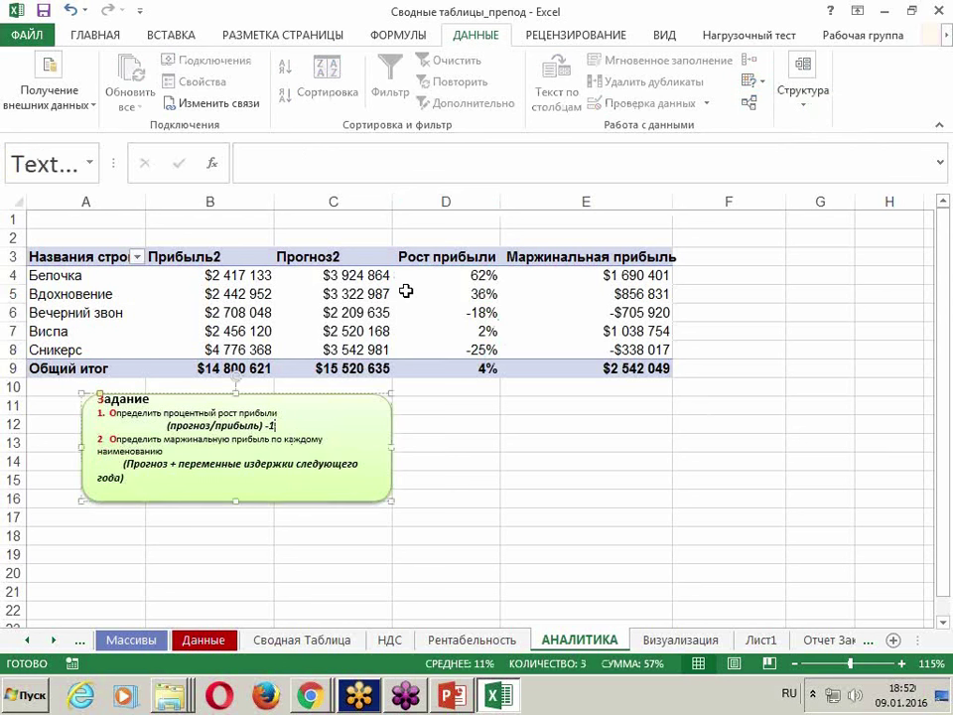
{"action": "left_click", "coordinate": [497, 454]}
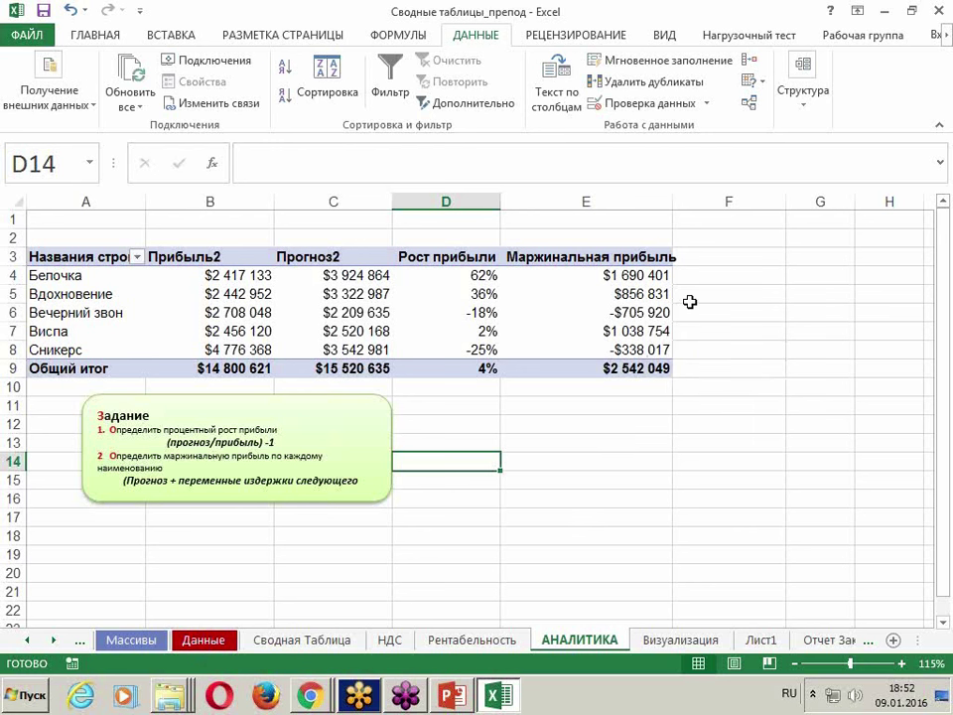
{"action": "left_click", "coordinate": [592, 302]}
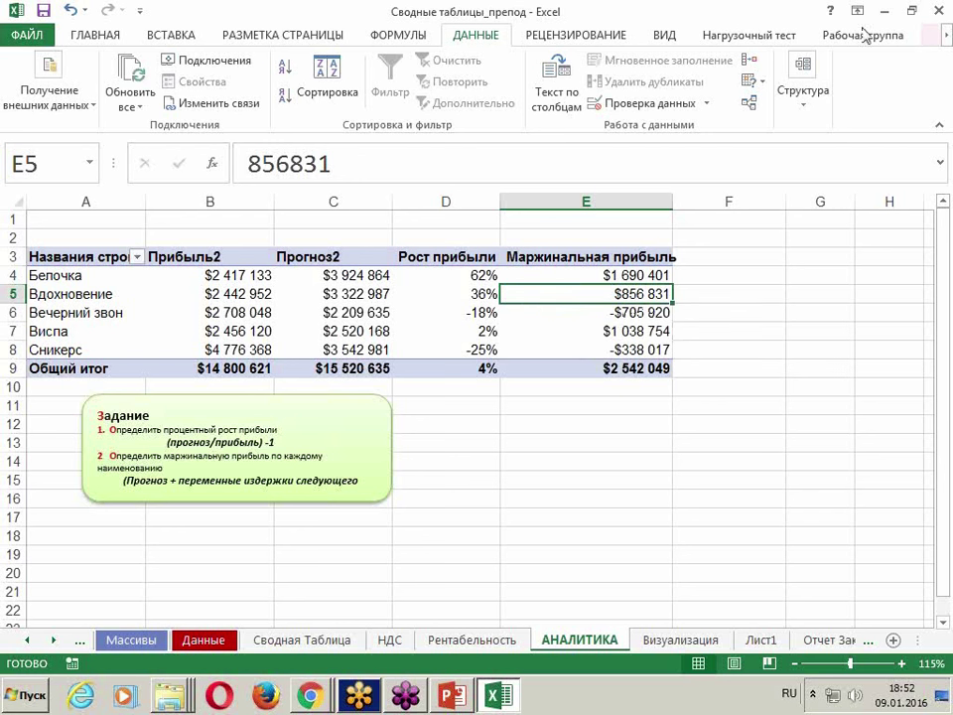
{"action": "left_click", "coordinate": [948, 34]}
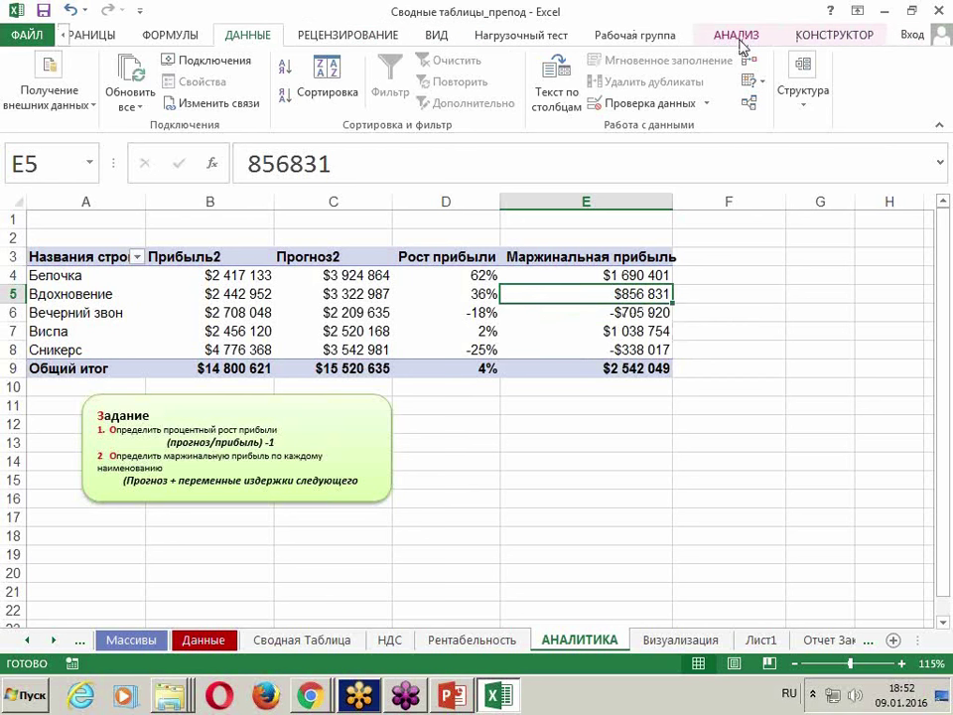
Load Маржинальная прибыль in the calculated field dialog, showing formula =Прогноз-'Издержки '.
{"action": "left_click", "coordinate": [737, 35]}
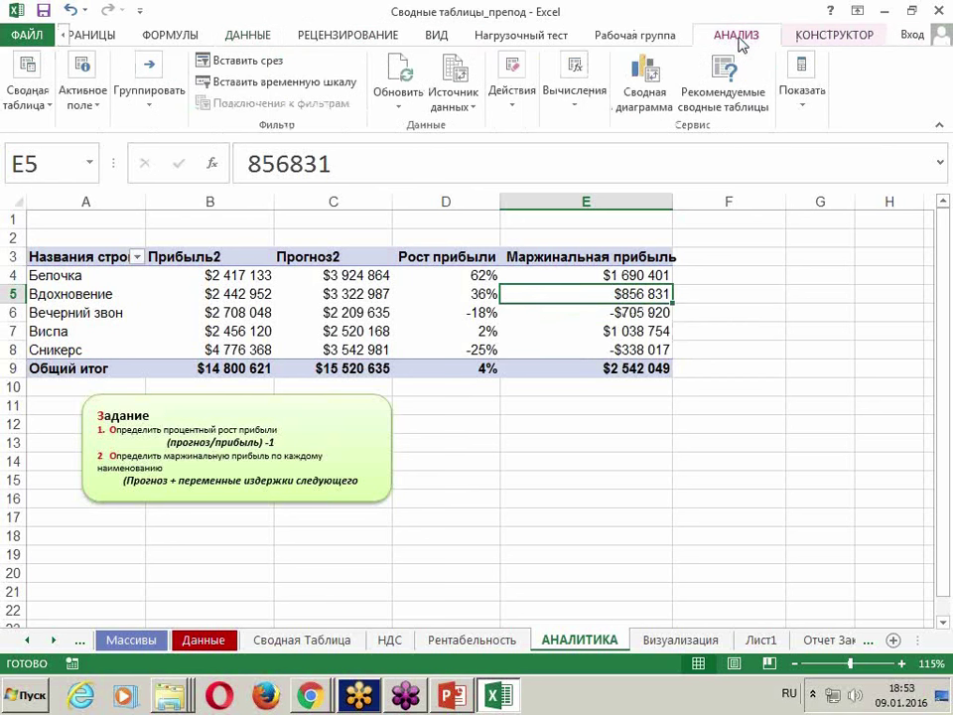
{"action": "left_click", "coordinate": [574, 104]}
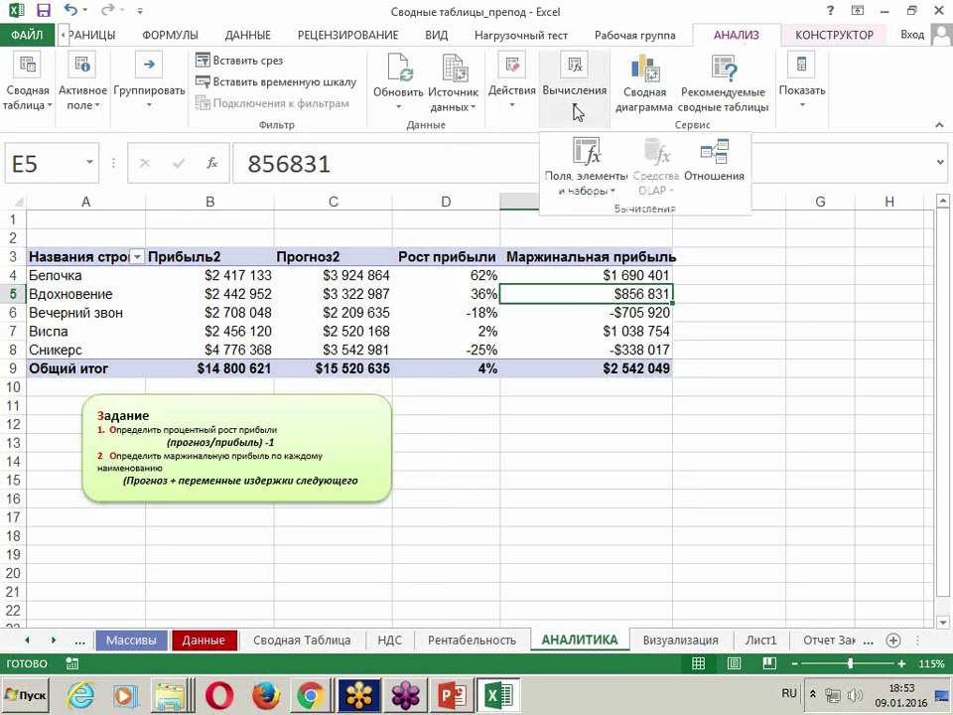
{"action": "left_click", "coordinate": [614, 188]}
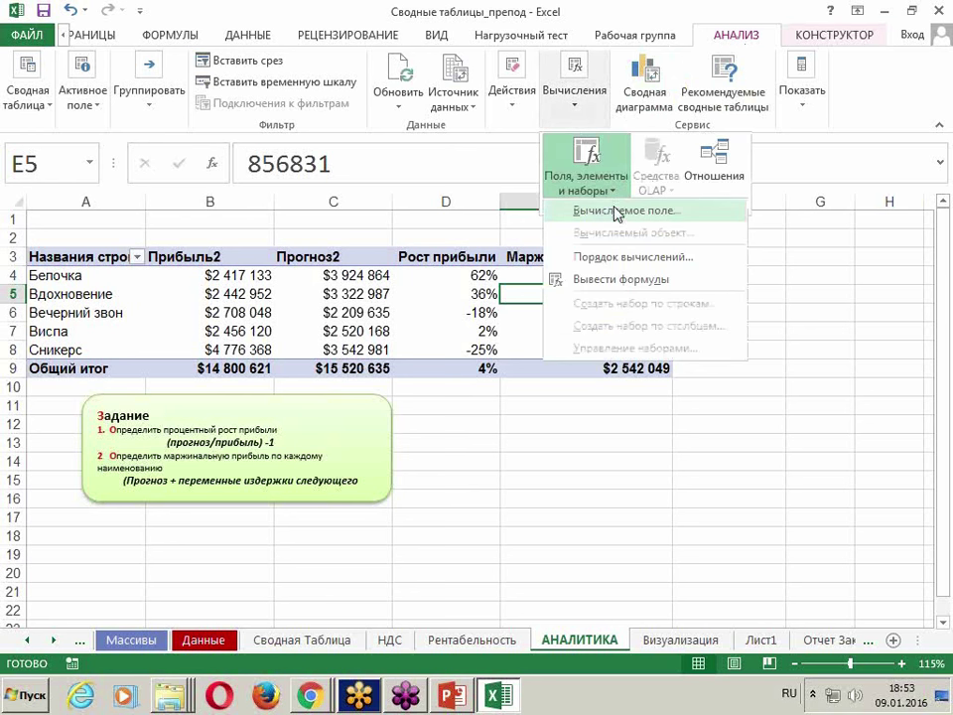
{"action": "left_click", "coordinate": [624, 211]}
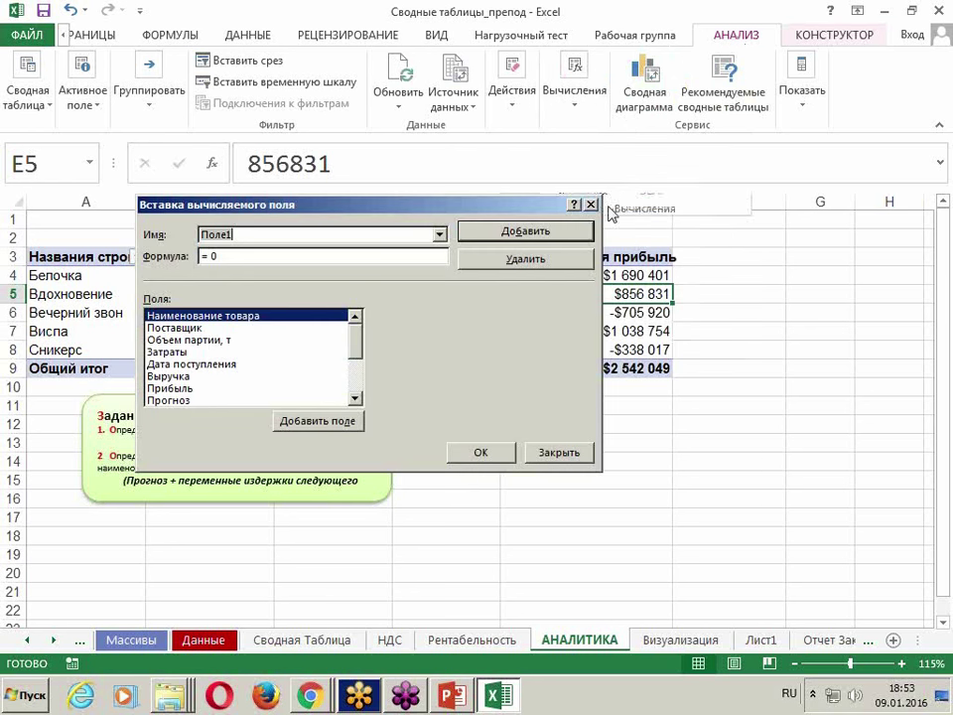
{"action": "left_click", "coordinate": [438, 236]}
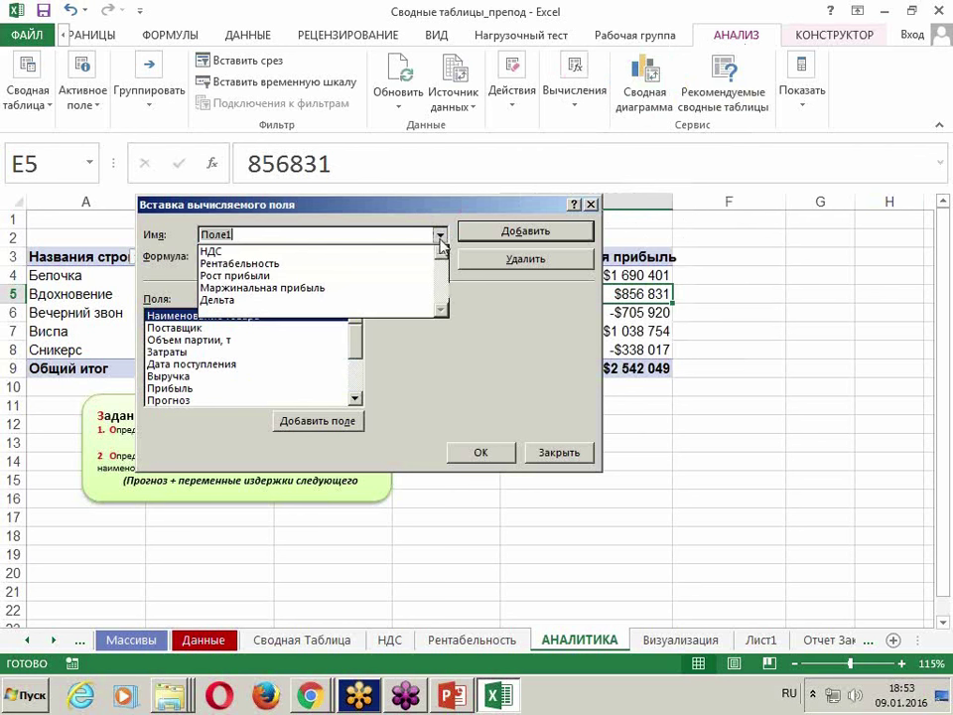
{"action": "left_click", "coordinate": [303, 289]}
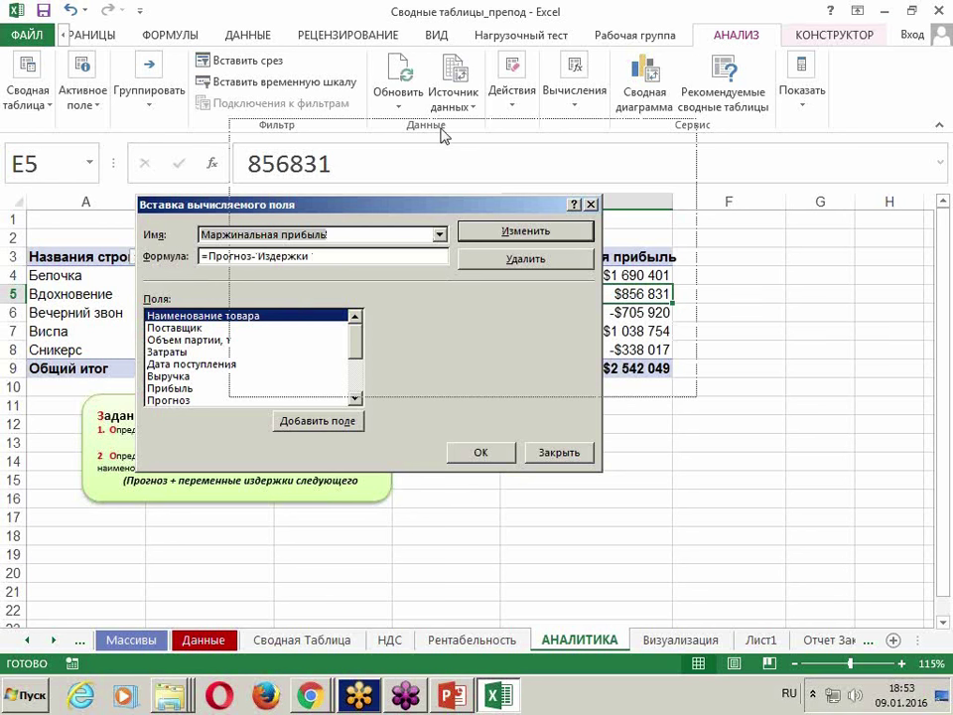
{"action": "left_click_drag", "start_coordinate": [345, 215], "coordinate": [482, 70]}
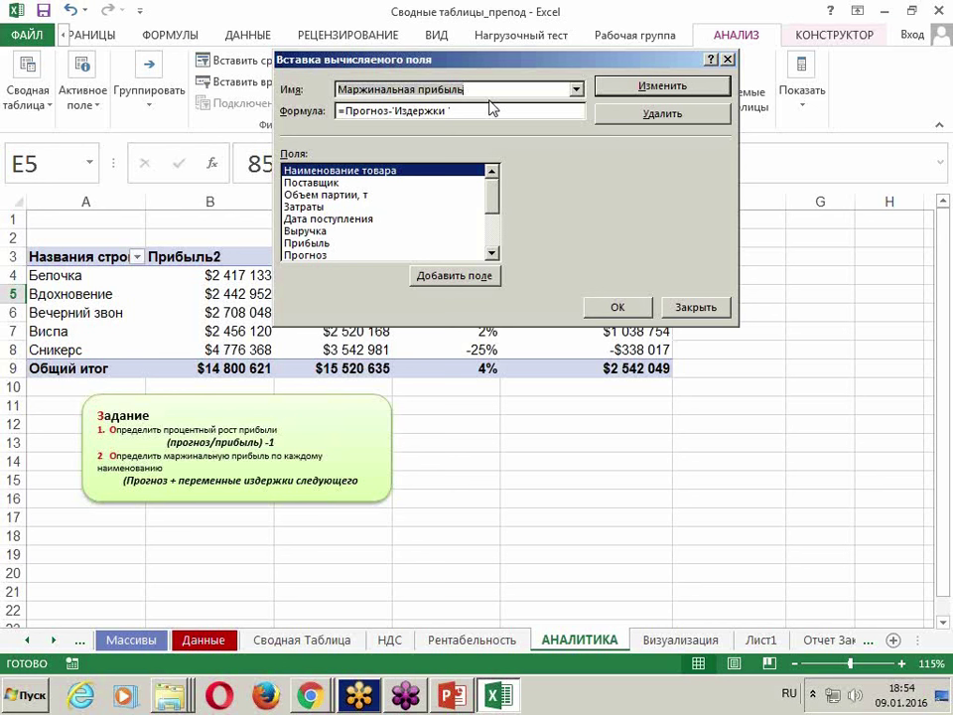
Close the calculated field dialog unchanged and view the Данные source sheet.
{"action": "mouse_move", "coordinate": [494, 209]}
{"action": "left_mouse_down"}
{"action": "mouse_move", "coordinate": [489, 250]}
{"action": "mouse_move", "coordinate": [507, 189]}
{"action": "left_mouse_up"}
{"action": "left_click", "coordinate": [695, 307]}
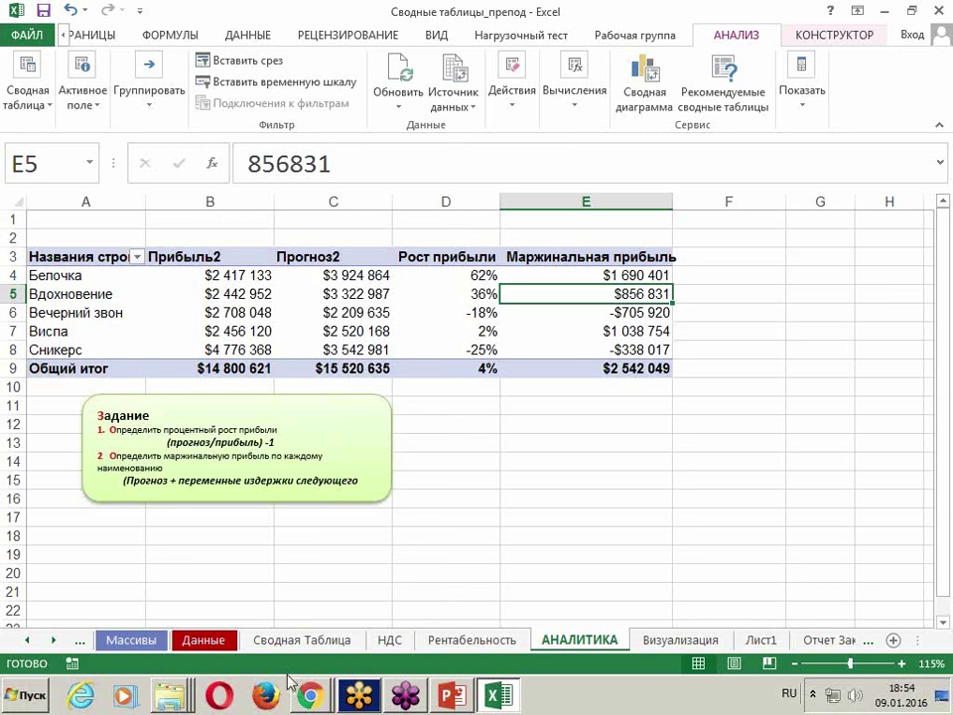
{"action": "left_click", "coordinate": [204, 639]}
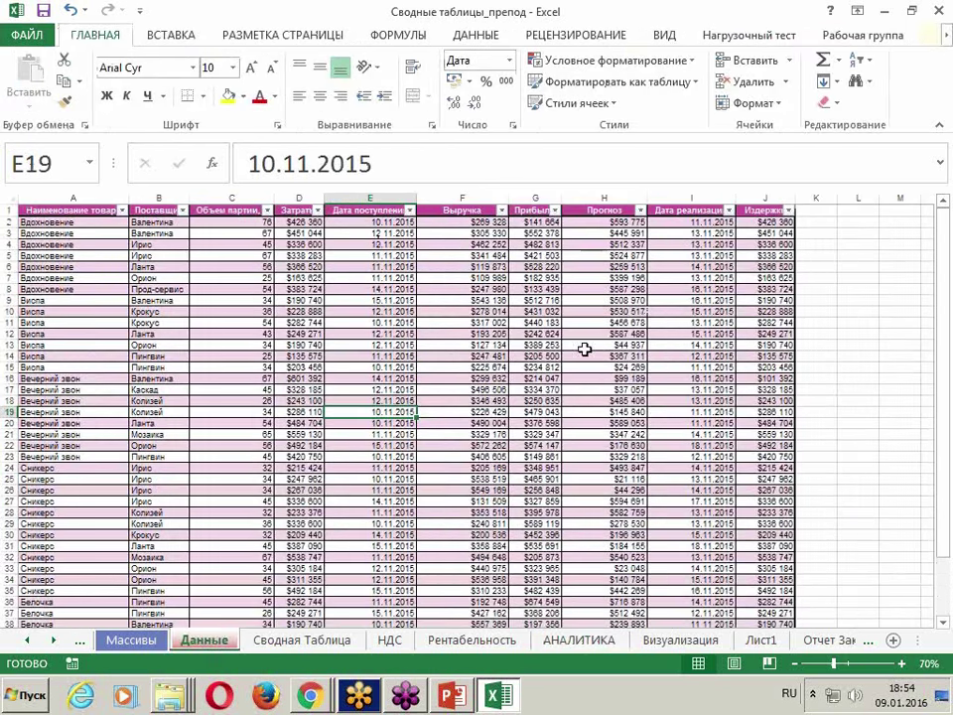
Go to the Визуализация sheet and select the first Дельта value in E4.
{"action": "left_click", "coordinate": [596, 641]}
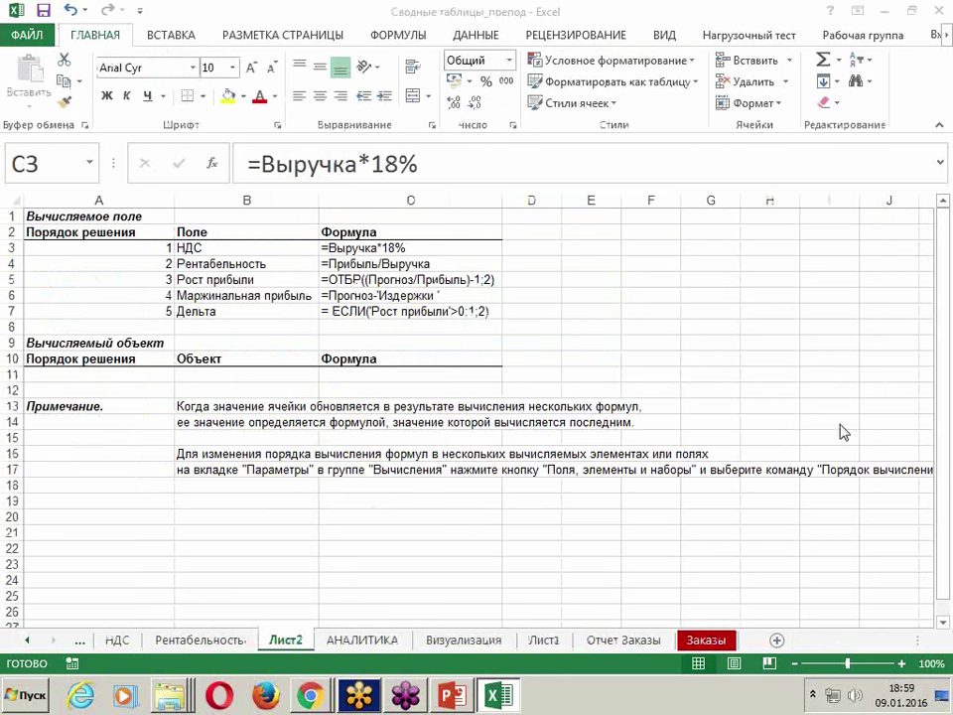
{"action": "left_click", "coordinate": [487, 641]}
{"action": "scroll", "coordinate": [604, 568], "scroll_direction": "down", "scroll_amount": 3}
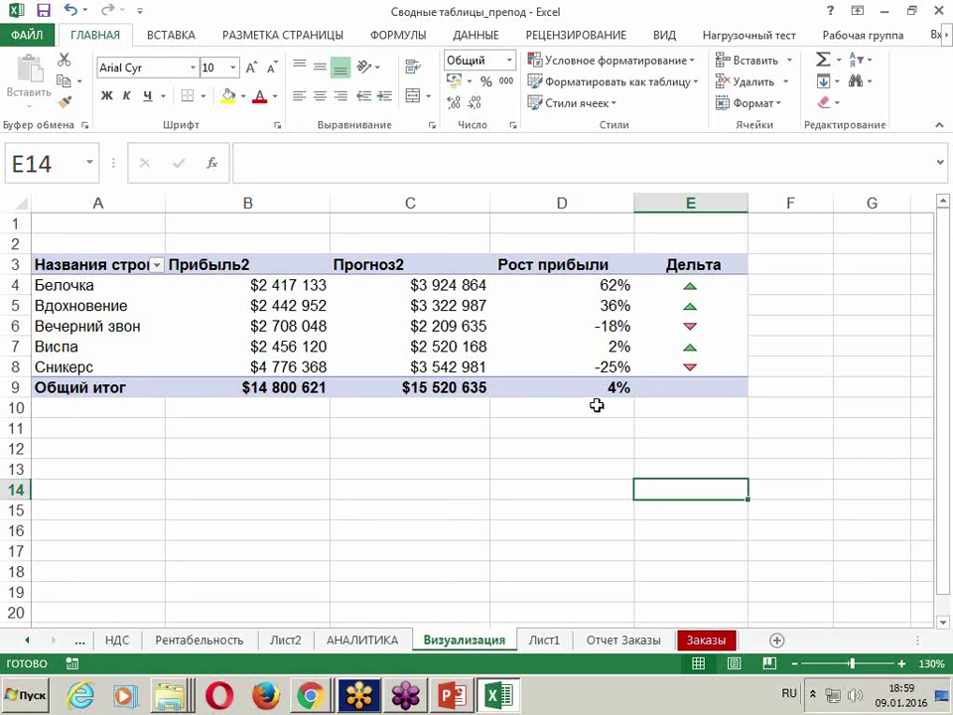
{"action": "left_click", "coordinate": [710, 294]}
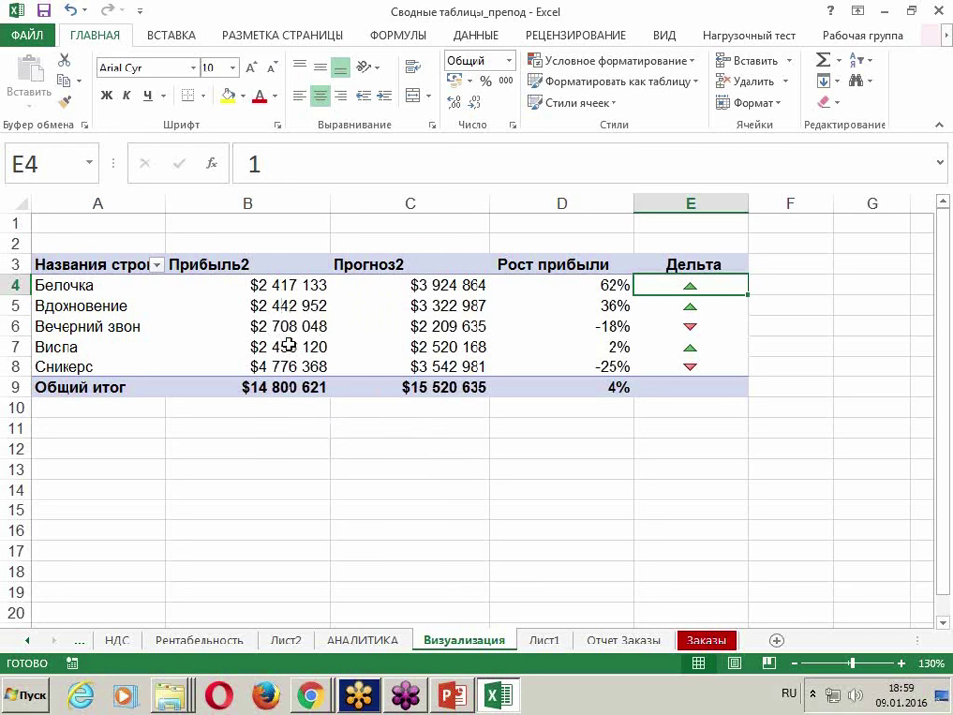
Apply purple gradient-fill data bars to the Прибыль2 values in B4:B8.
{"action": "mouse_move", "coordinate": [288, 281]}
{"action": "left_mouse_down"}
{"action": "mouse_move", "coordinate": [283, 355]}
{"action": "mouse_move", "coordinate": [309, 363]}
{"action": "left_mouse_up"}
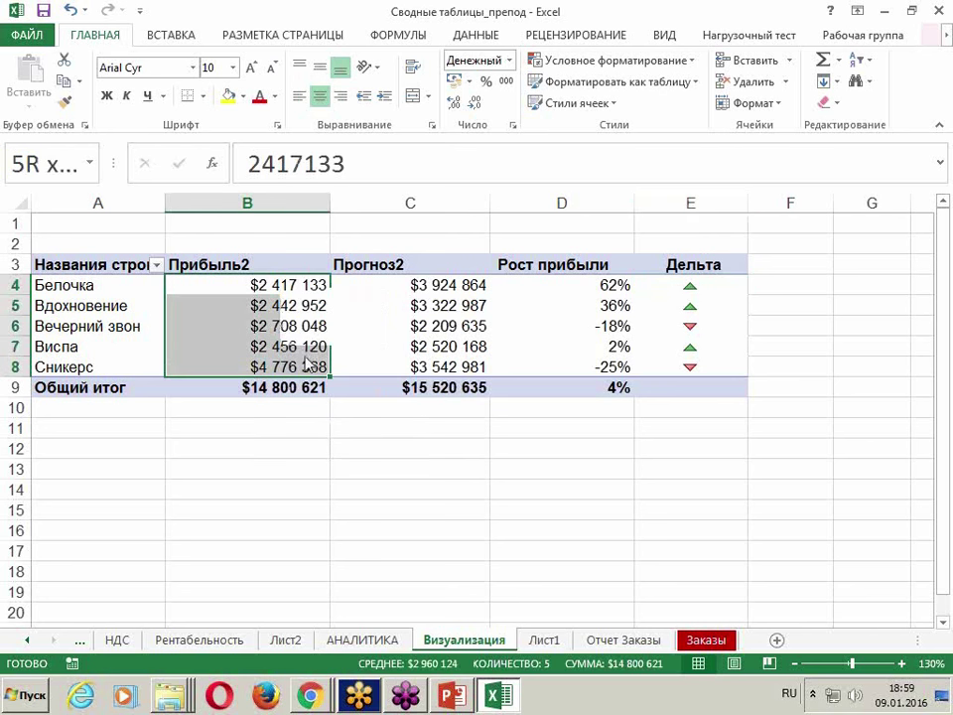
{"action": "left_click", "coordinate": [562, 61]}
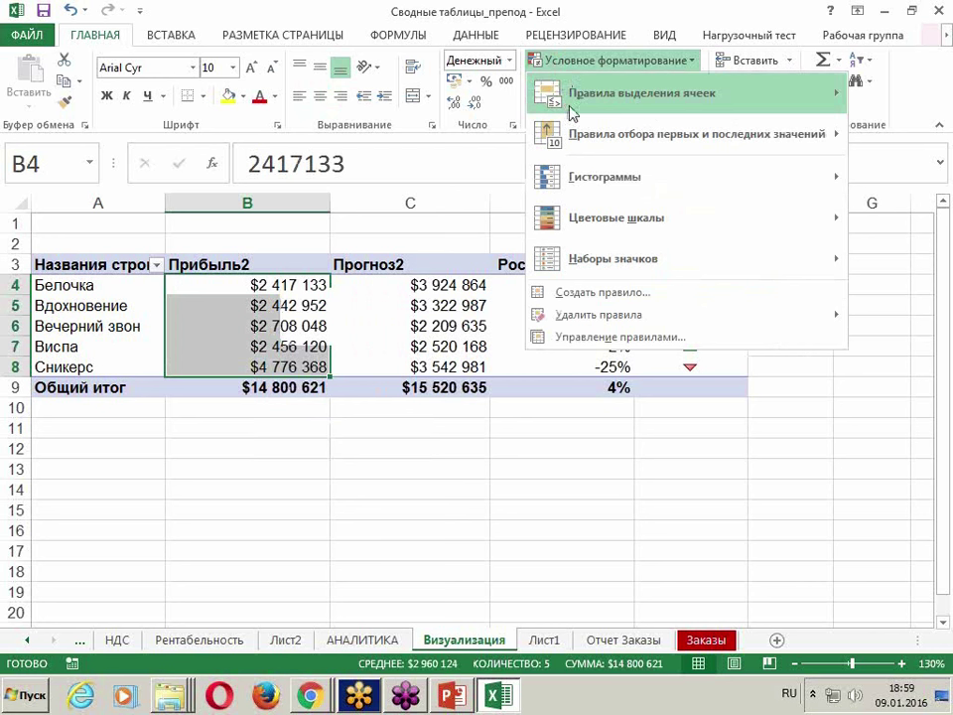
{"action": "mouse_move", "coordinate": [635, 177]}
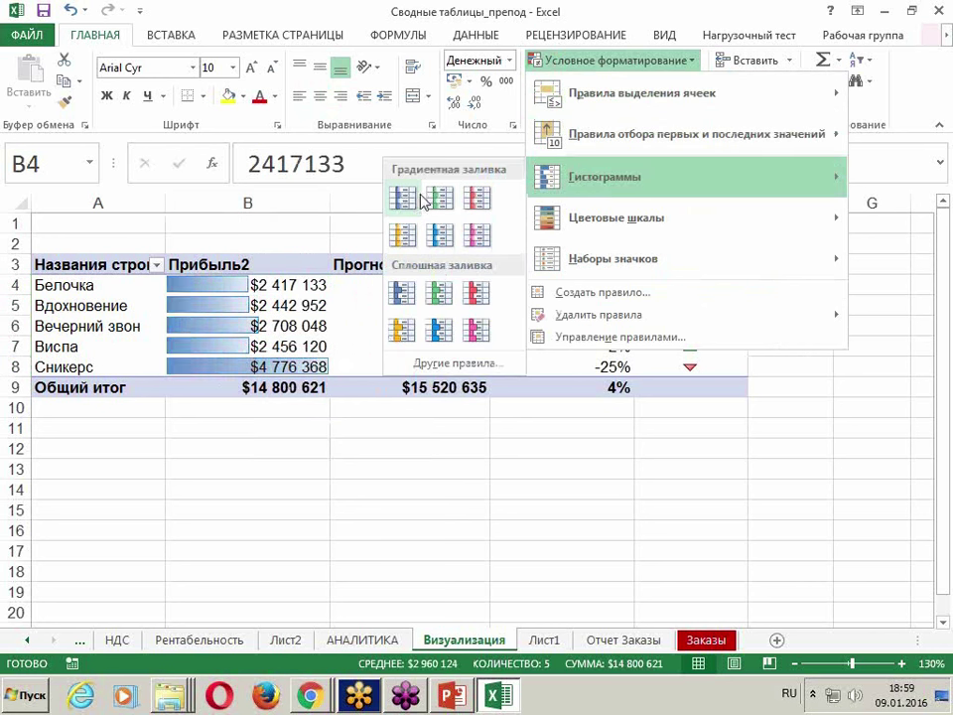
{"action": "left_click", "coordinate": [477, 234]}
{"action": "left_click", "coordinate": [452, 536]}
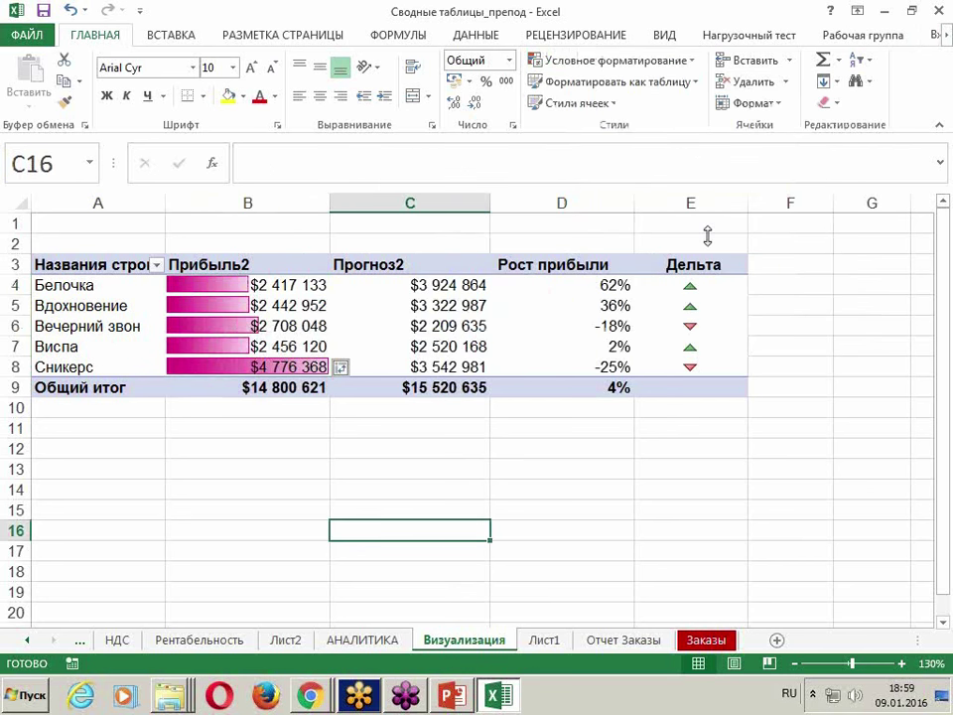